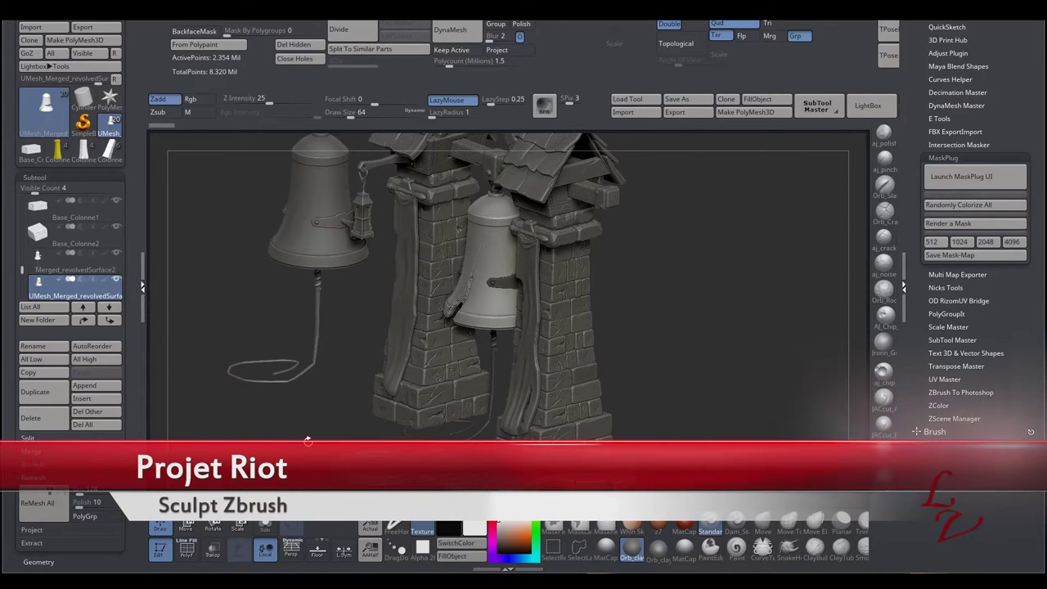
Frame the bell tower in a three-quarter view, then load the Colonne_High2 column tool.
key("f")
mouse_move(298, 388)
left_mouse_down()
mouse_move(327, 444)
mouse_move(370, 447)
left_mouse_up()
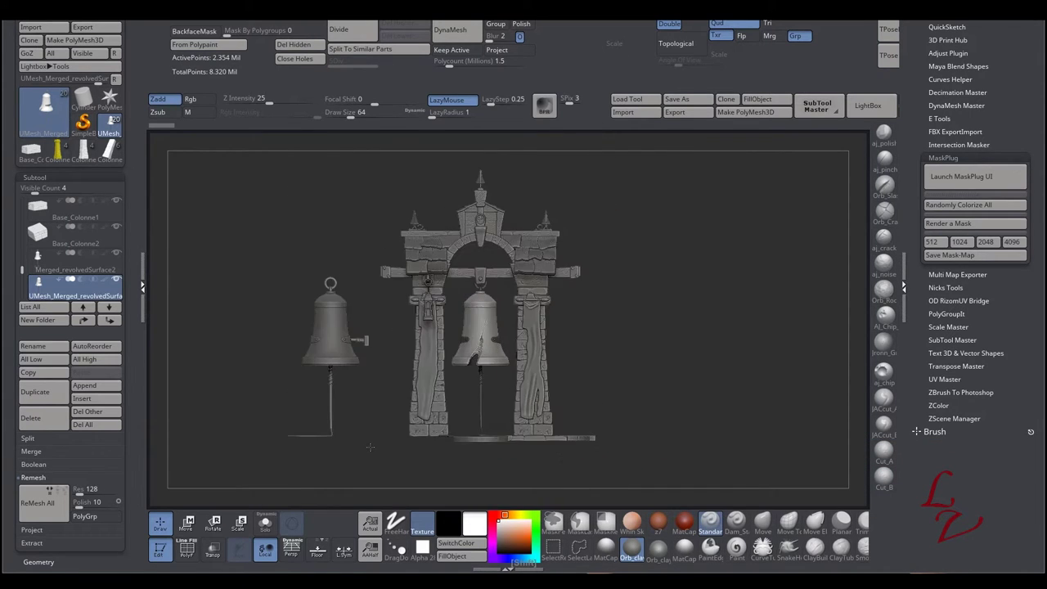
mouse_move(277, 398)
left_mouse_down()
mouse_move(252, 402)
mouse_move(394, 452)
left_mouse_up()
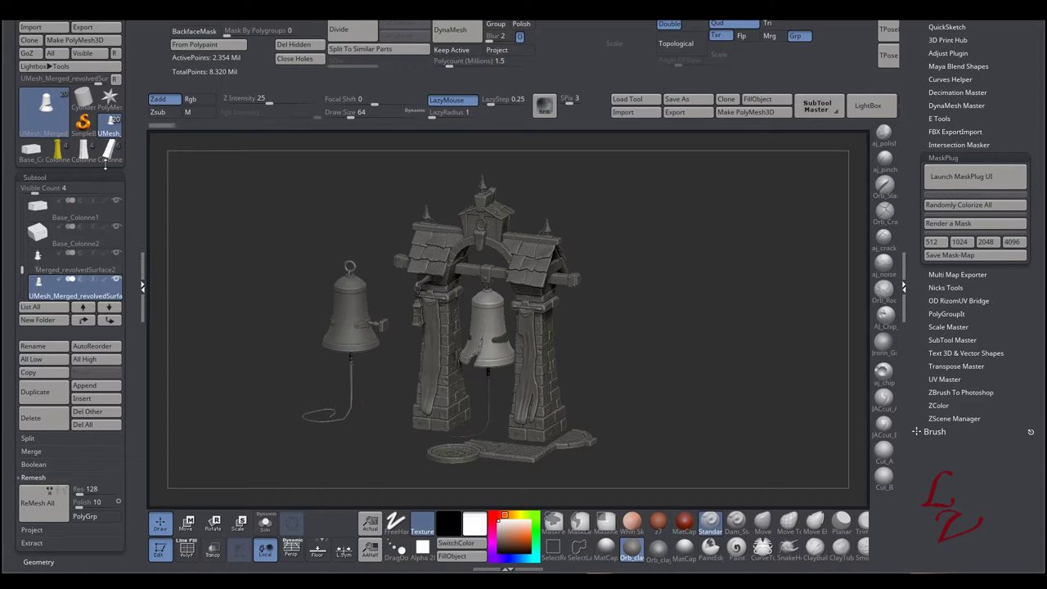
left_click(107, 154)
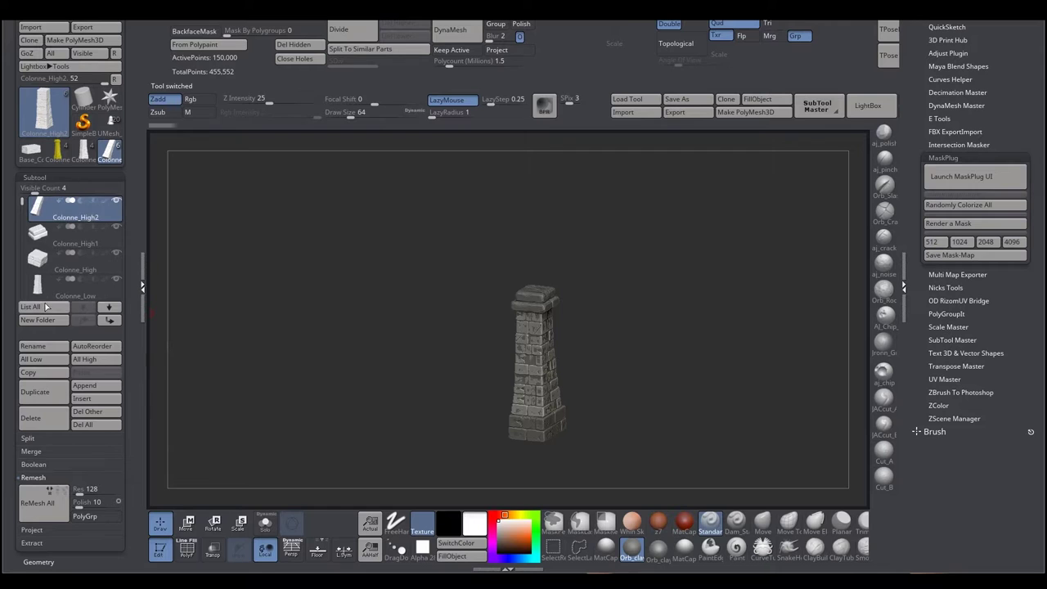
Select the Colonne_High subtool, solo it and show its PolyF wireframe.
left_click_drag(358, 374, 278, 374)
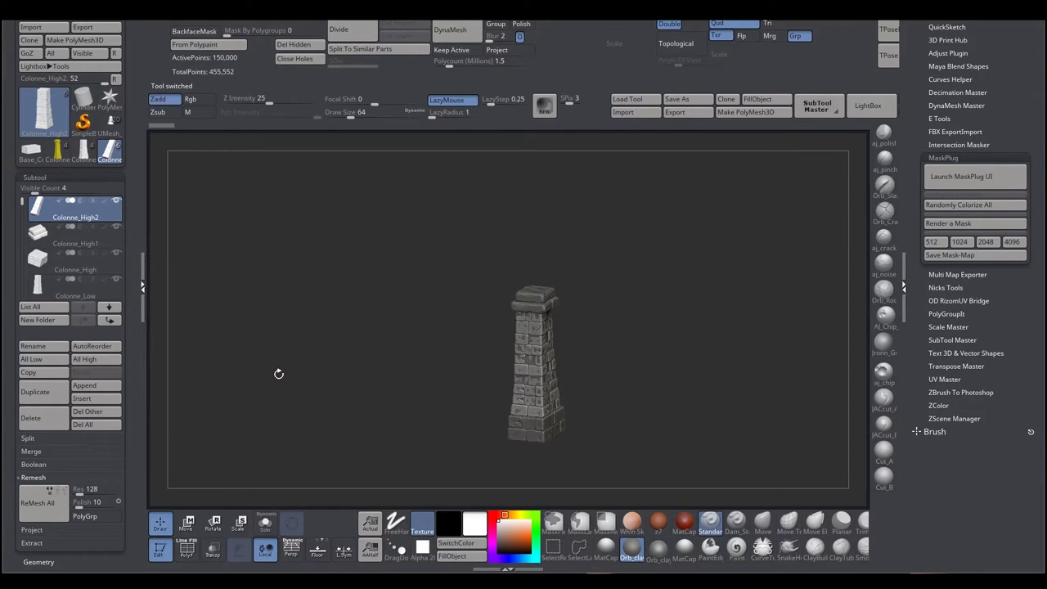
left_click(102, 266)
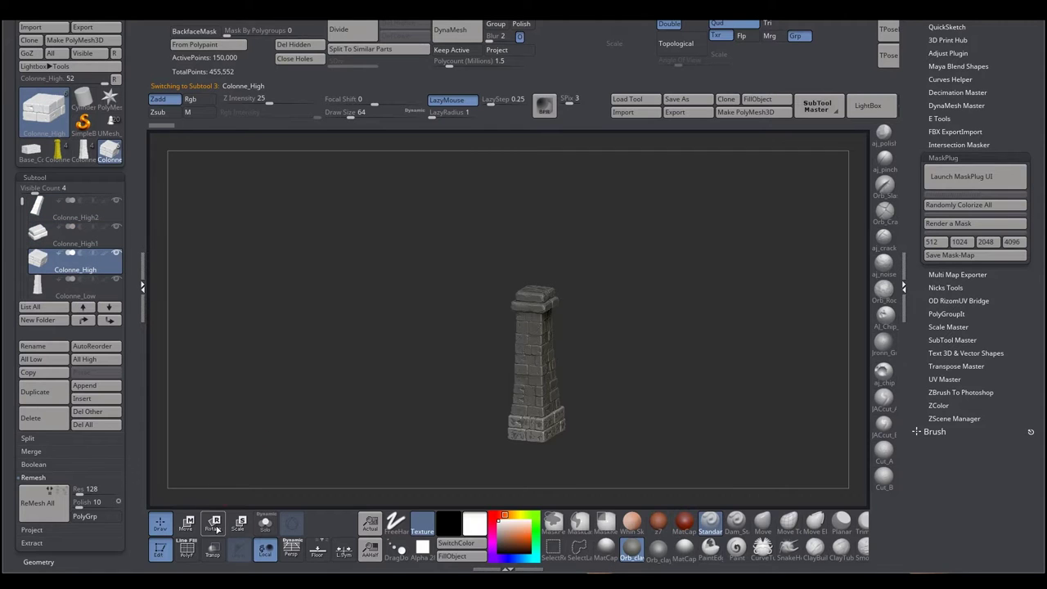
left_click(264, 525)
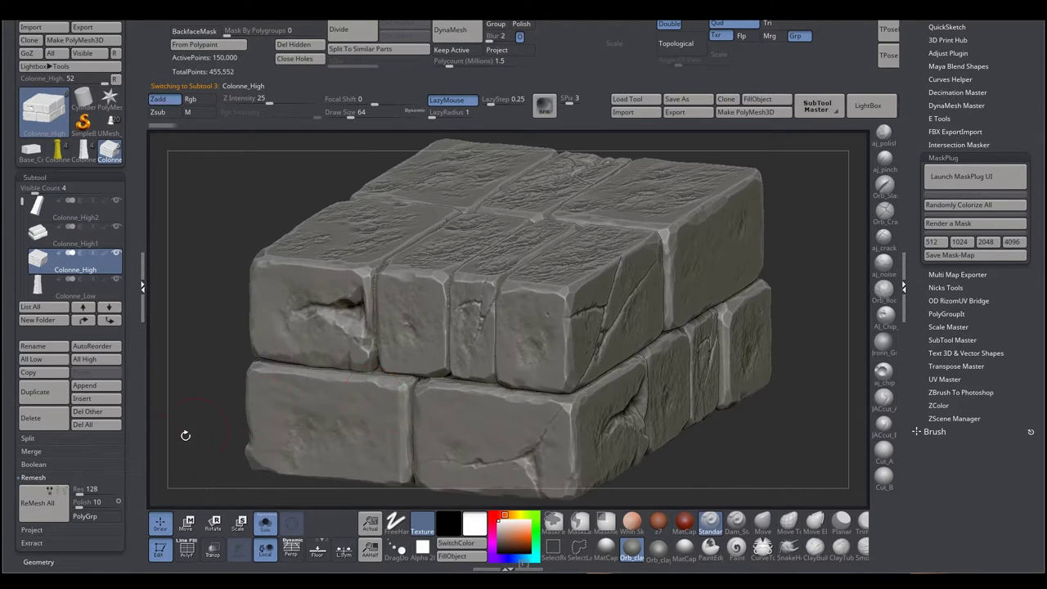
left_click(186, 549)
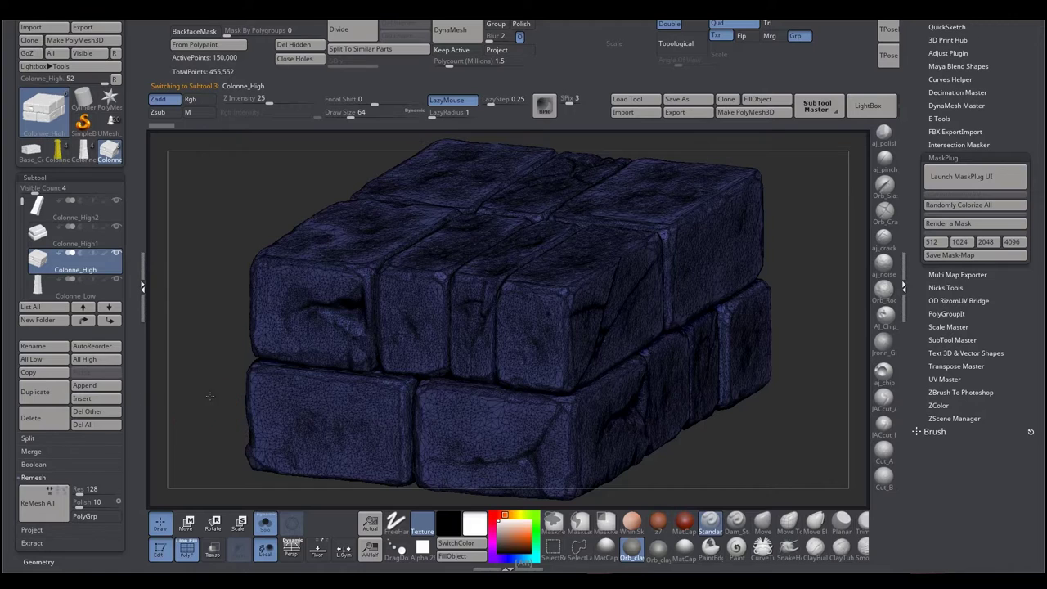
left_click_drag(210, 400, 135, 315, "alt")
left_click_drag(22, 203, 33, 235)
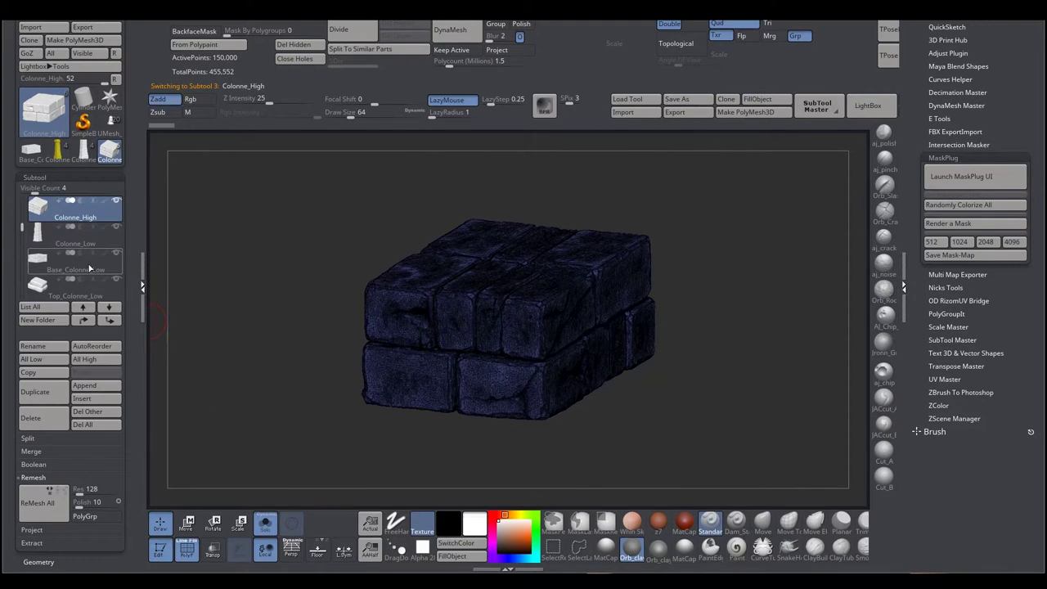
Select and inspect the red low-poly Base_Colonne_Low subtool.
left_click(90, 268)
mouse_move(311, 381)
left_mouse_down()
mouse_move(295, 421)
mouse_move(290, 390)
left_mouse_up()
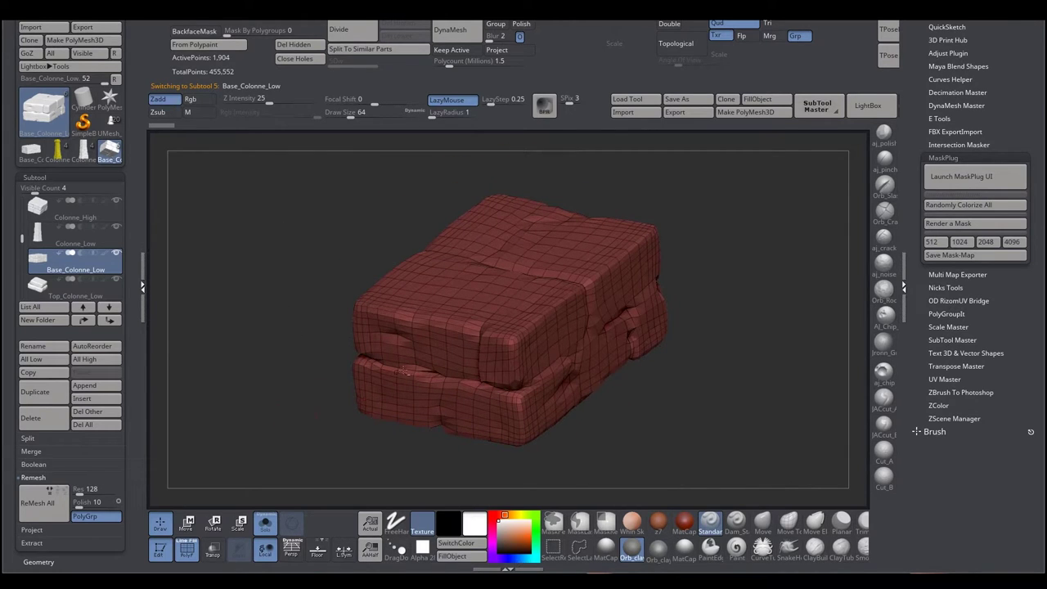
left_click_drag(301, 423, 206, 334)
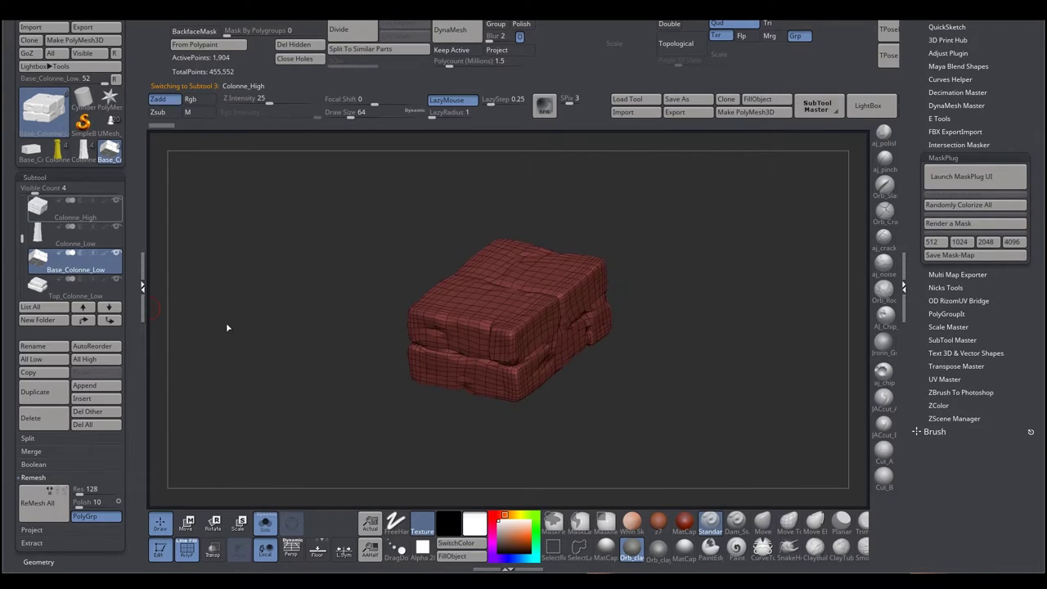
mouse_move(301, 389)
left_mouse_down()
mouse_move(307, 378)
mouse_move(274, 374)
left_mouse_up()
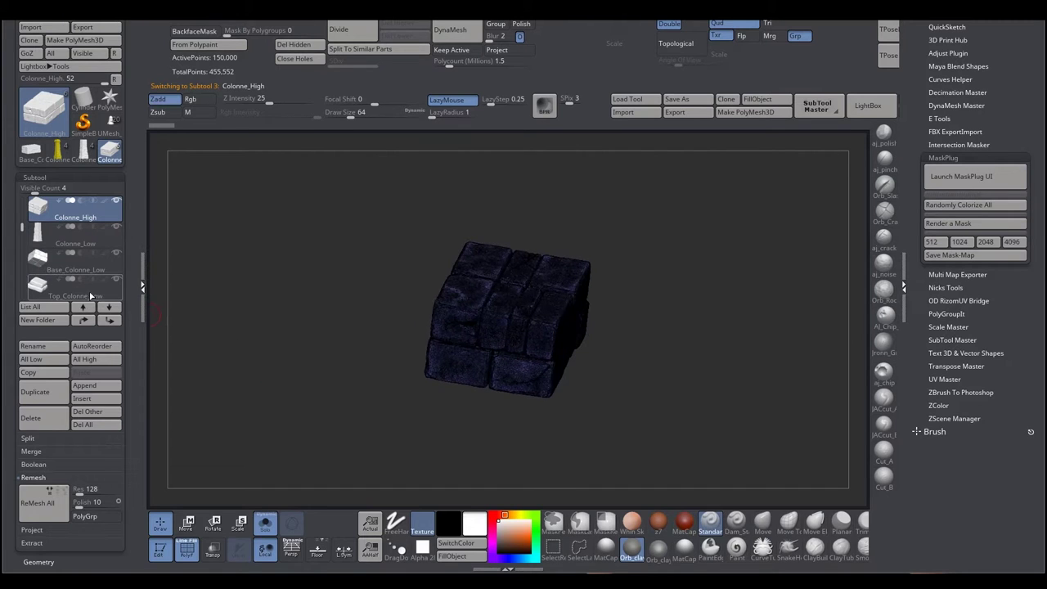
Inspect the Top_Colonne_Low subtool, then load the Base_Colonne2 brick block tool.
left_click(92, 295)
left_click_drag(337, 395, 348, 377)
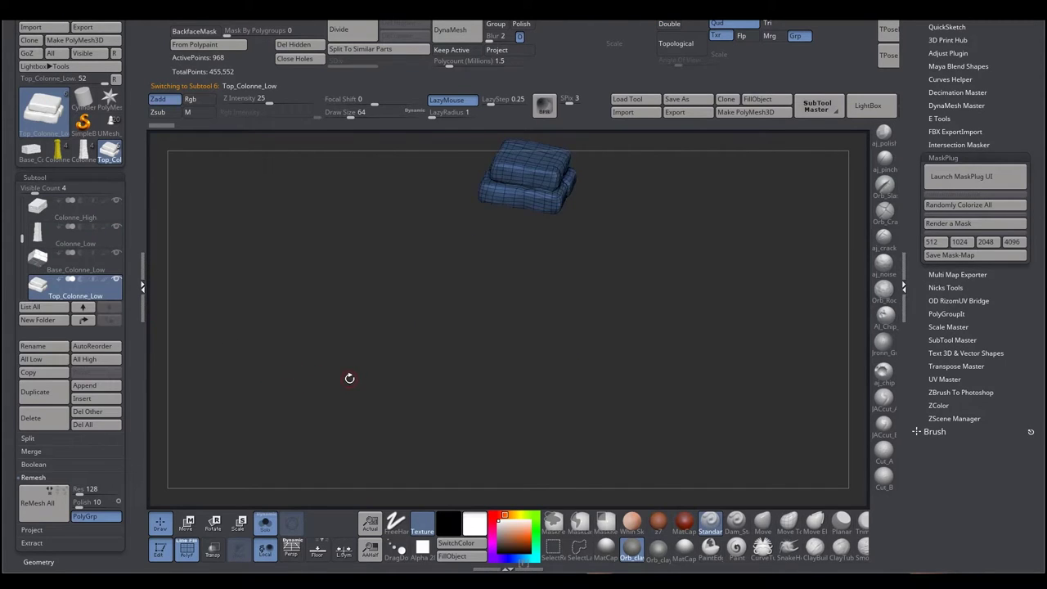
key("f")
left_click_drag(254, 343, 234, 322, "alt")
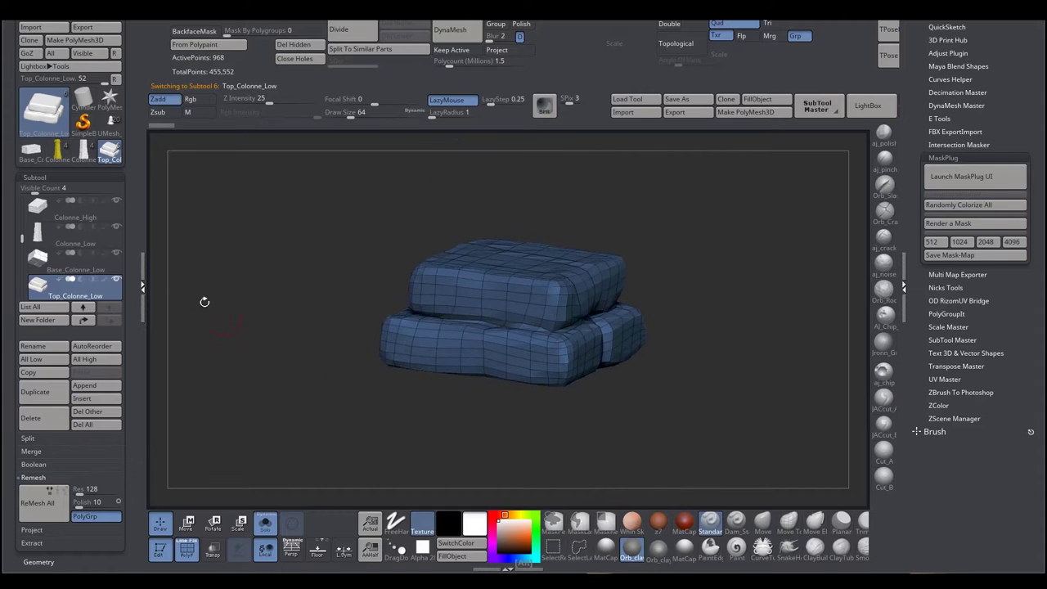
left_click(30, 152)
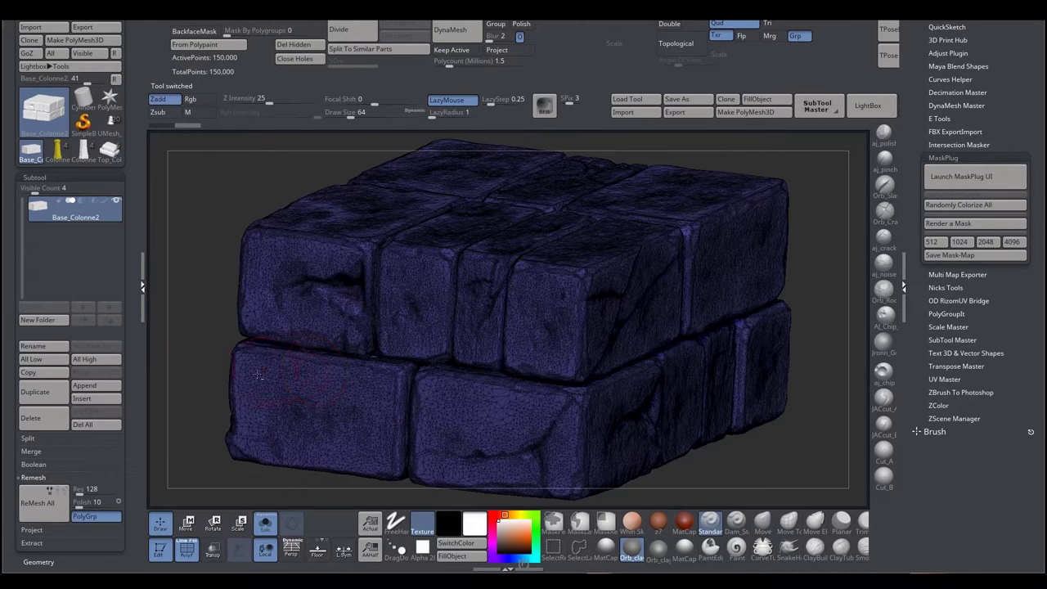
Turn off the wireframe and orbit the Base_Colonne2 block to view its top and side.
key("shift+f")
mouse_move(193, 382)
left_mouse_down()
mouse_move(269, 418)
mouse_move(254, 392)
left_mouse_up()
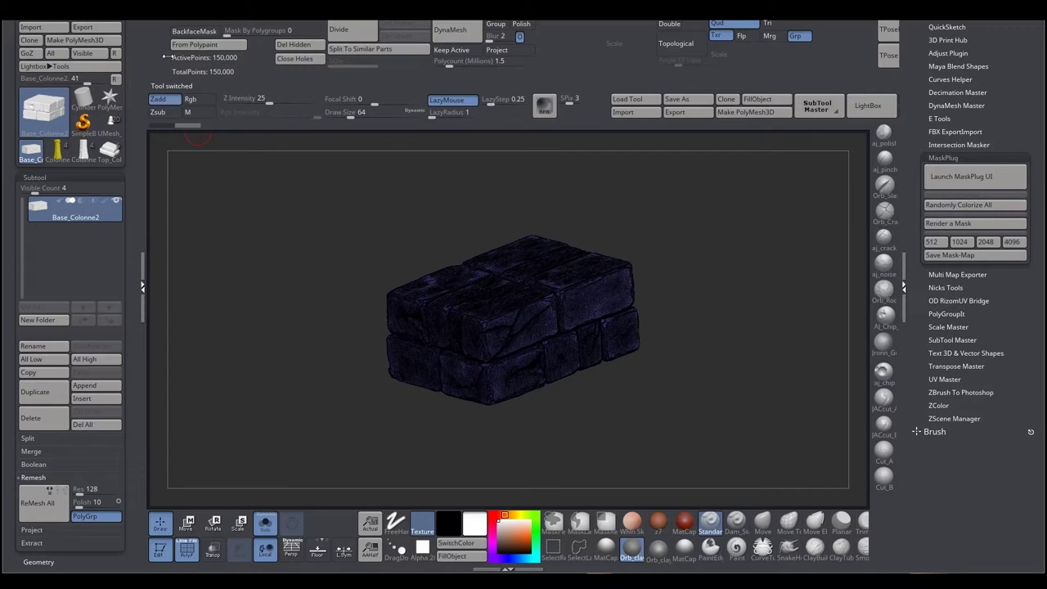
left_click_drag(301, 301, 299, 286)
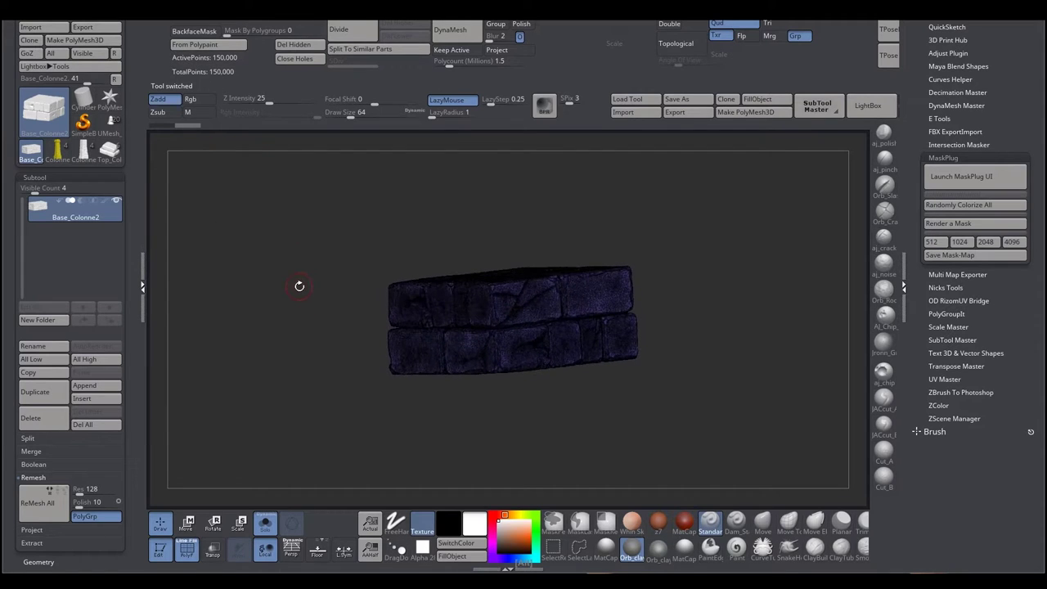
mouse_move(299, 285)
left_mouse_down()
mouse_move(287, 327)
mouse_move(303, 333)
left_mouse_up()
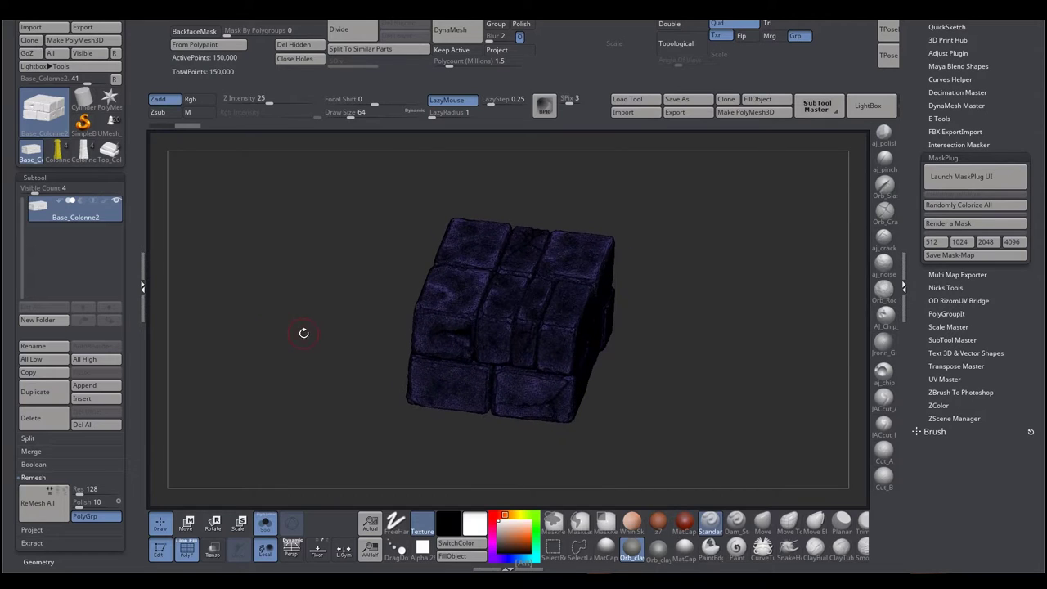
Decimate Base_Colonne2 with the Decimation Master 20k preset, from 150,000 to 20,000 points.
left_click_drag(911, 173, 910, 233)
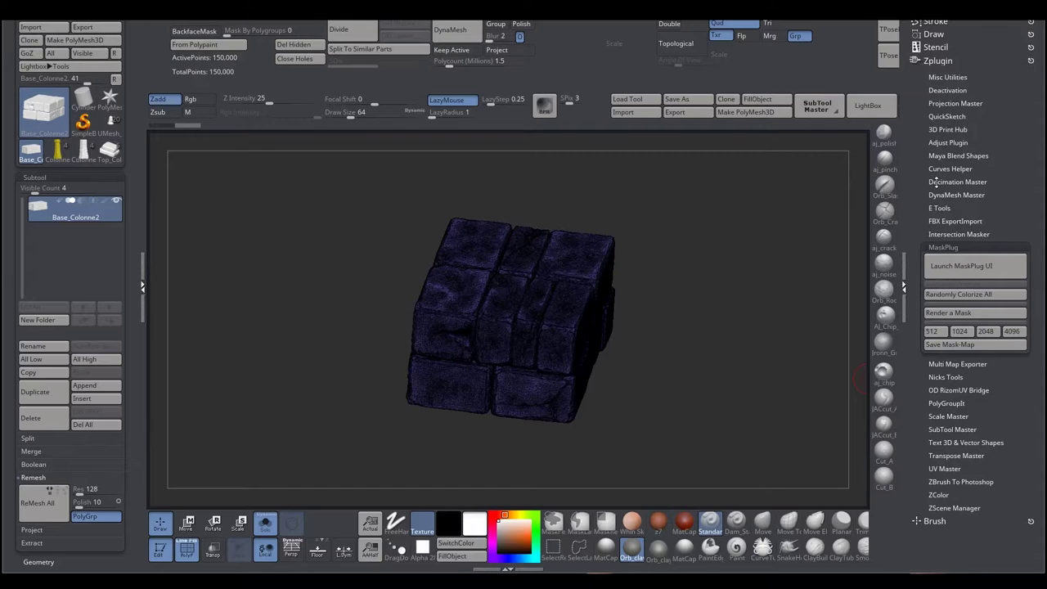
left_click(932, 181)
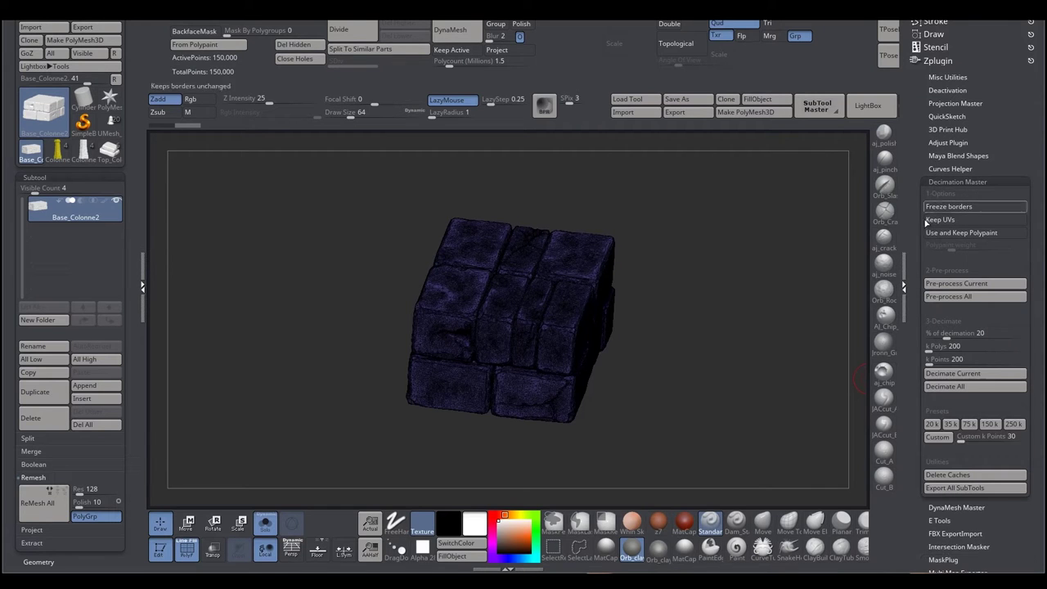
left_click(930, 424)
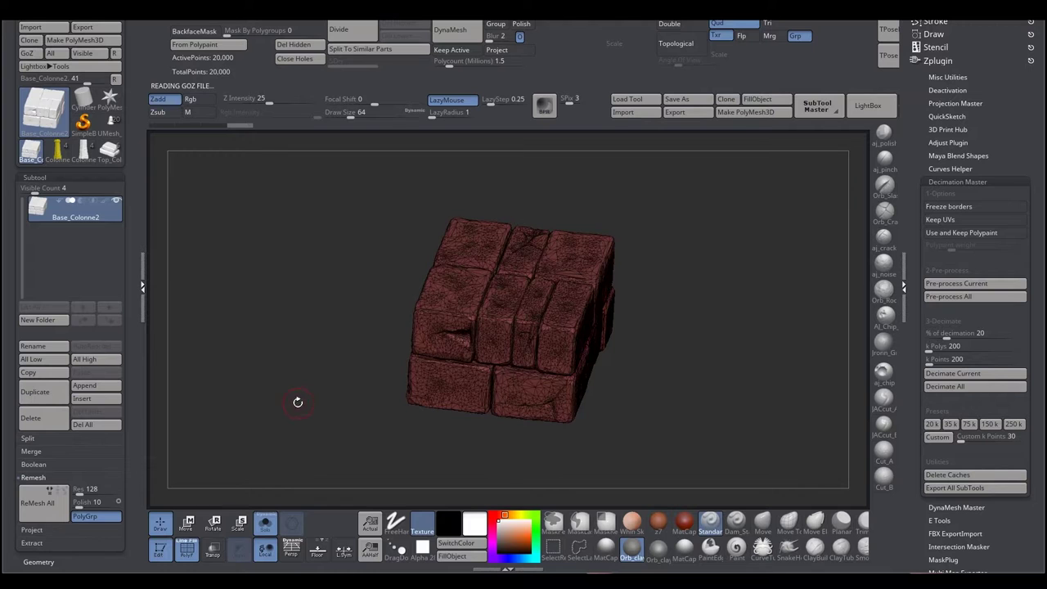
mouse_move(298, 402)
left_mouse_down()
mouse_move(271, 390)
mouse_move(312, 387)
mouse_move(297, 373)
left_mouse_up()
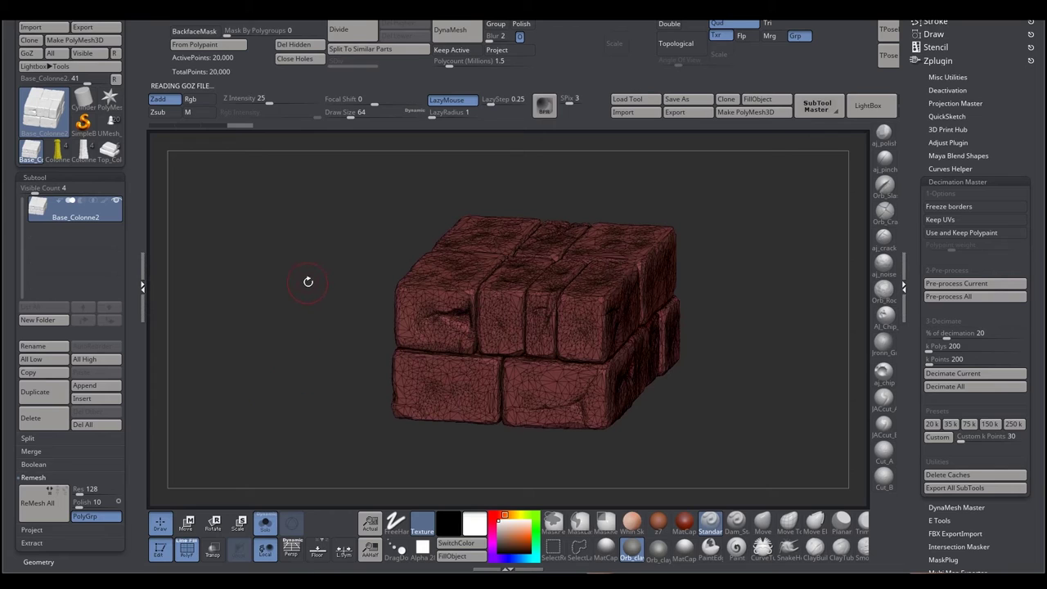
key("g")
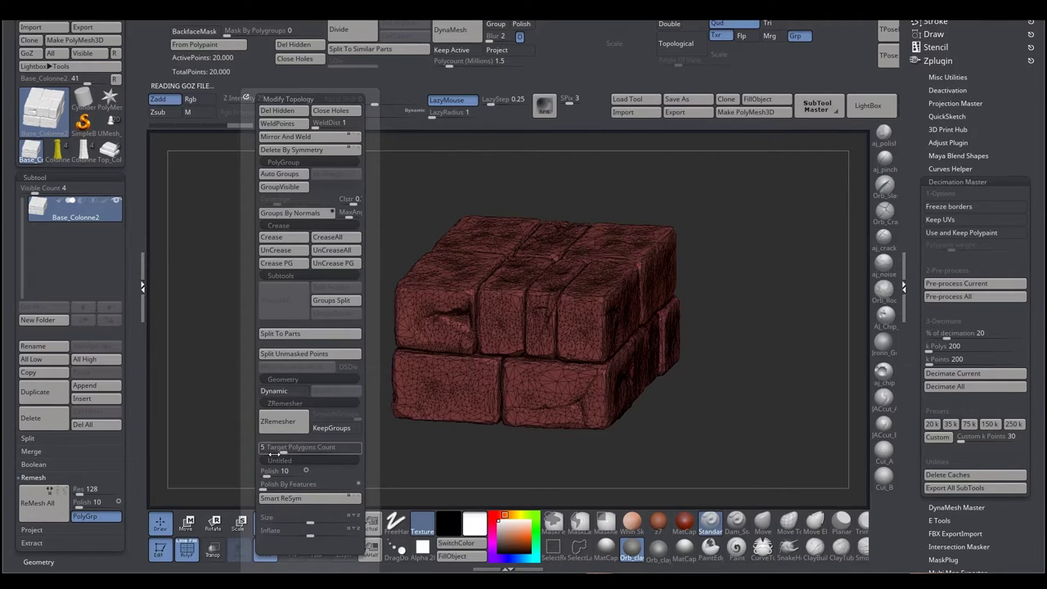
Run ZRemesher at a 0.5 target polygon count, giving 1,835 points of quad topology.
left_click(270, 449)
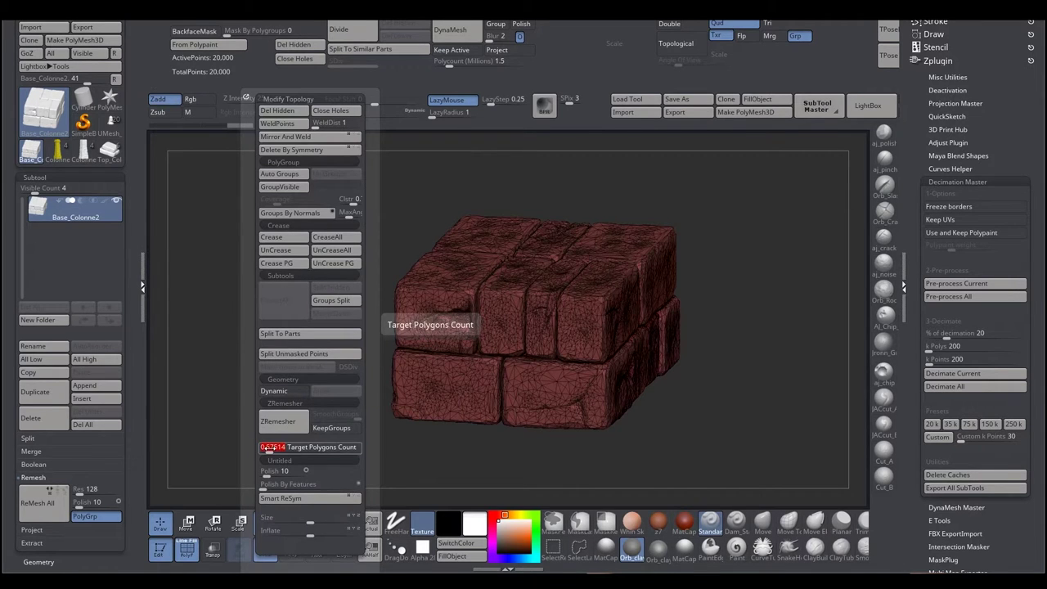
type("0.5")
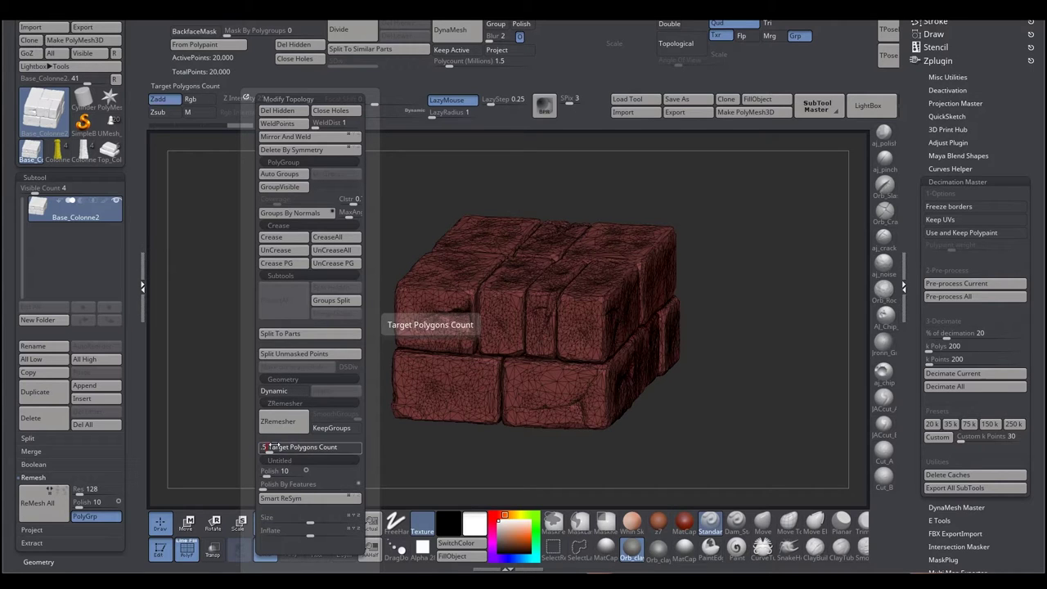
key("Return")
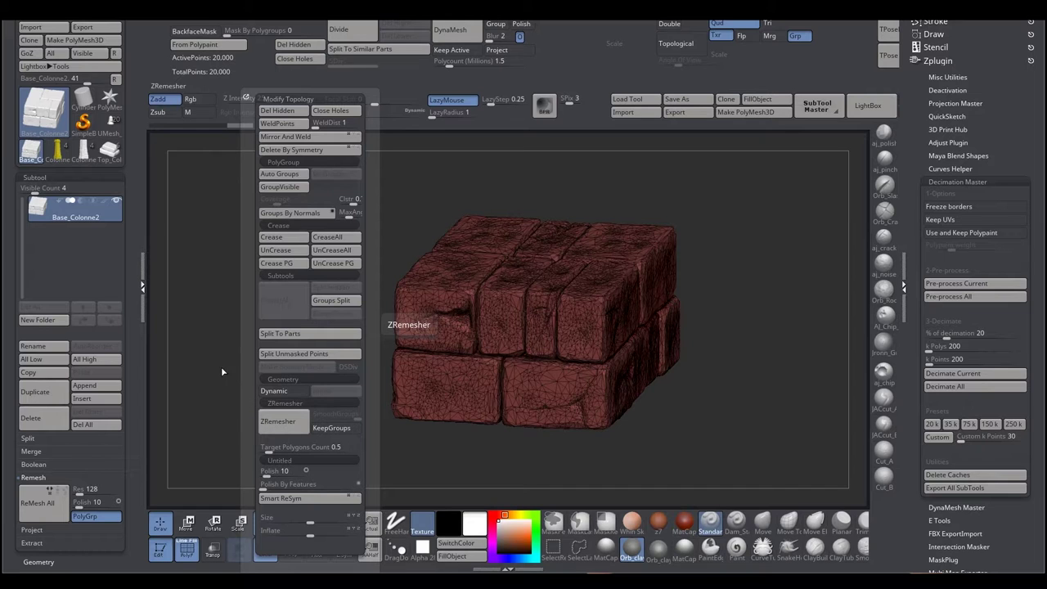
mouse_move(273, 409)
left_mouse_down()
mouse_move(333, 409)
mouse_move(411, 371)
left_mouse_up()
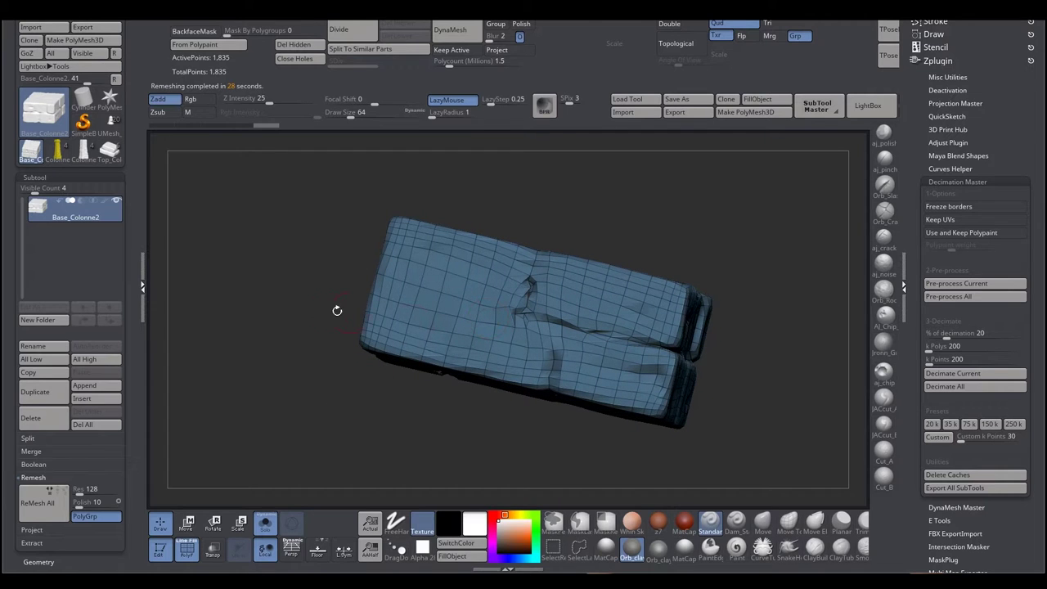
Enlarge the brush size to 158 and turn off the wireframe overlay.
key("s")
left_click_drag(282, 316, 532, 310)
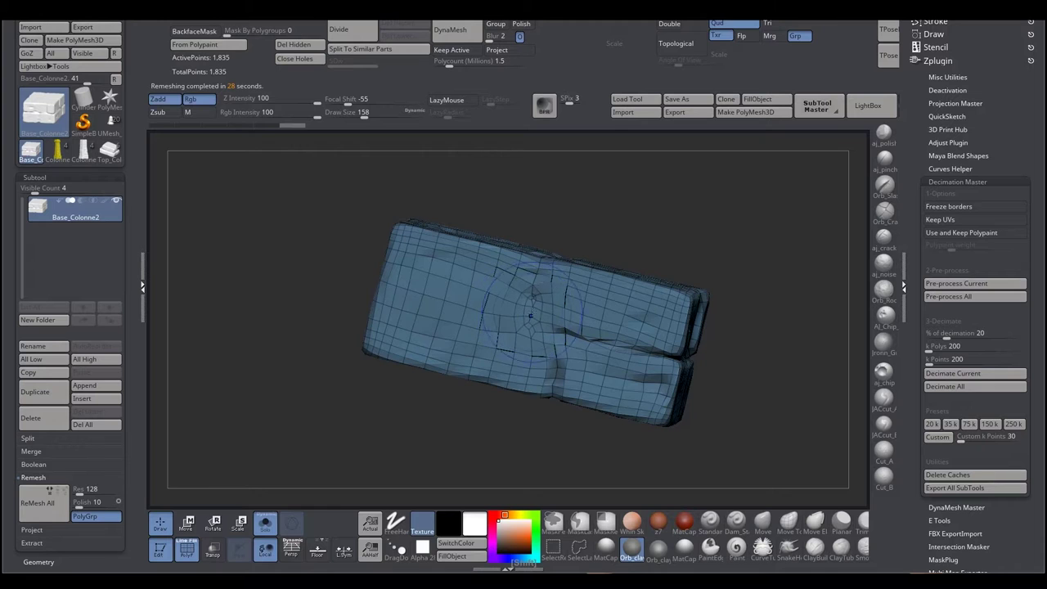
left_click_drag(270, 303, 274, 387)
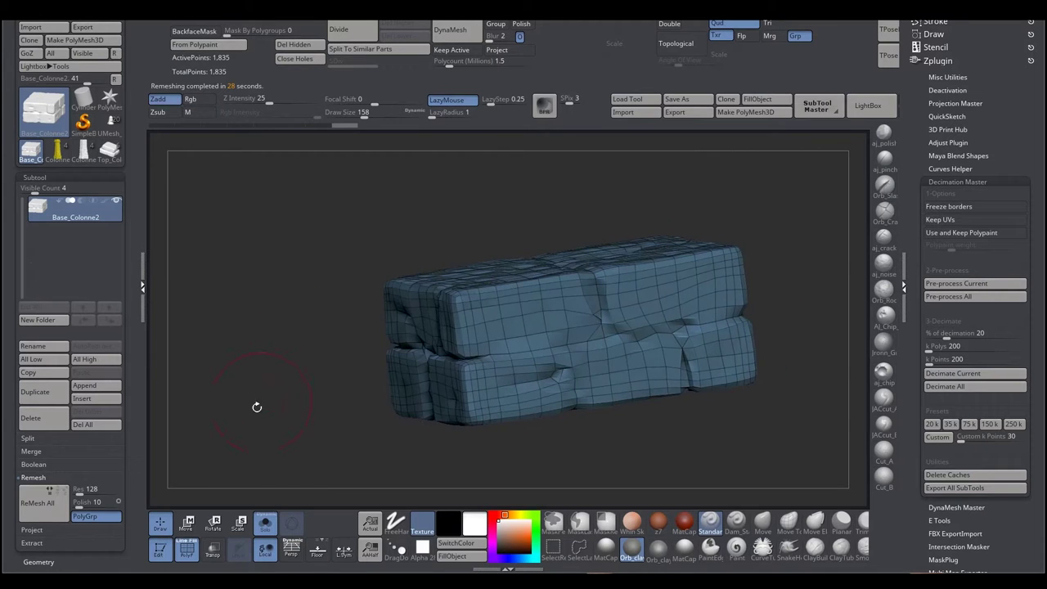
left_click(187, 553)
left_click_drag(308, 385, 458, 384)
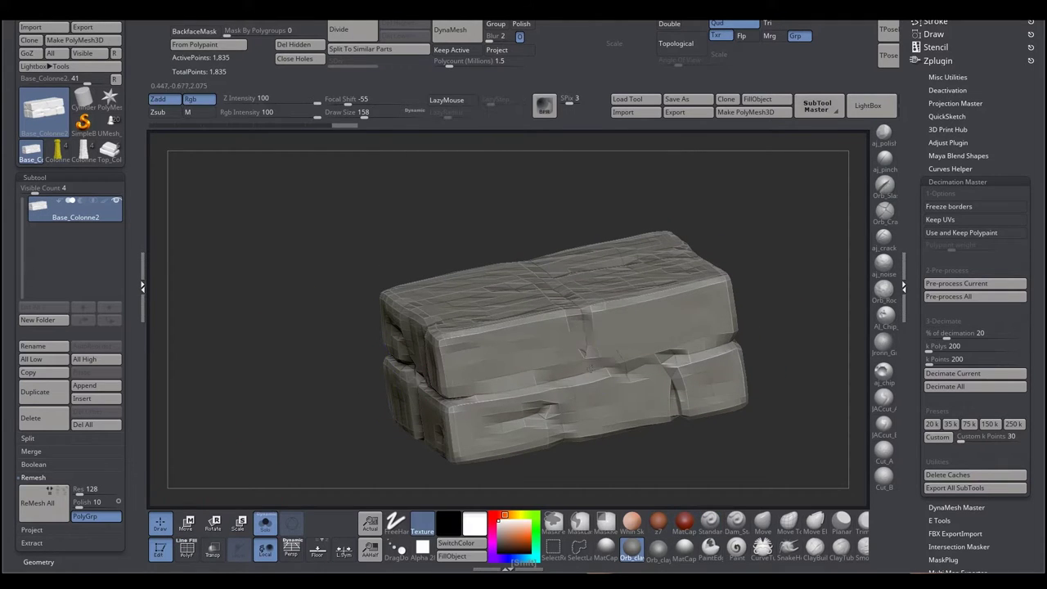
mouse_move(524, 475)
left_mouse_down()
mouse_move(677, 356)
mouse_move(402, 357)
left_mouse_up()
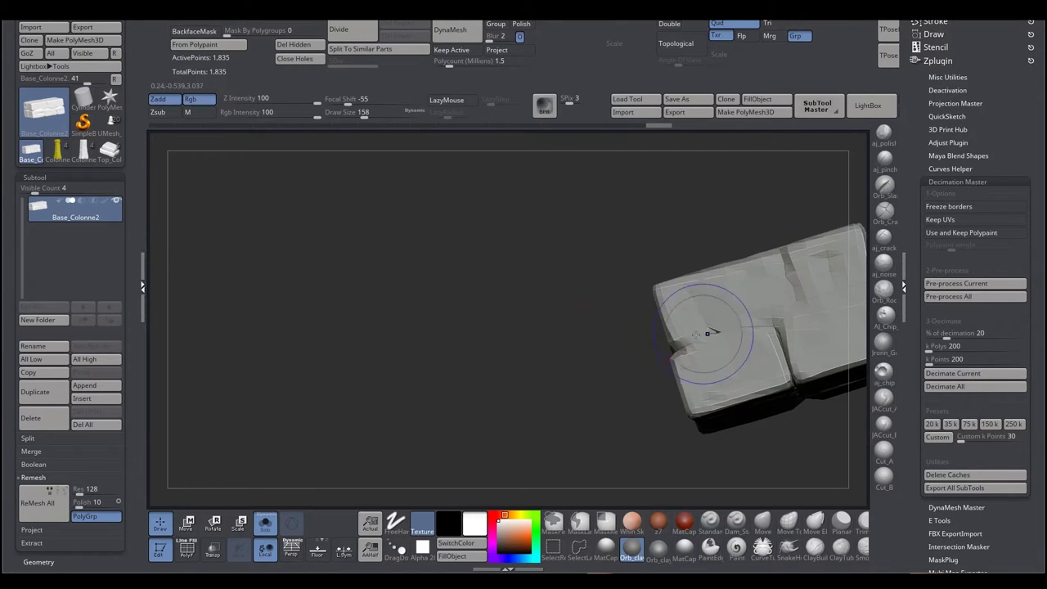
Select the Standard brush and rotate the base block to the canvas centre.
key("b")
key("s")
key("t")
left_click_drag(458, 365, 251, 233)
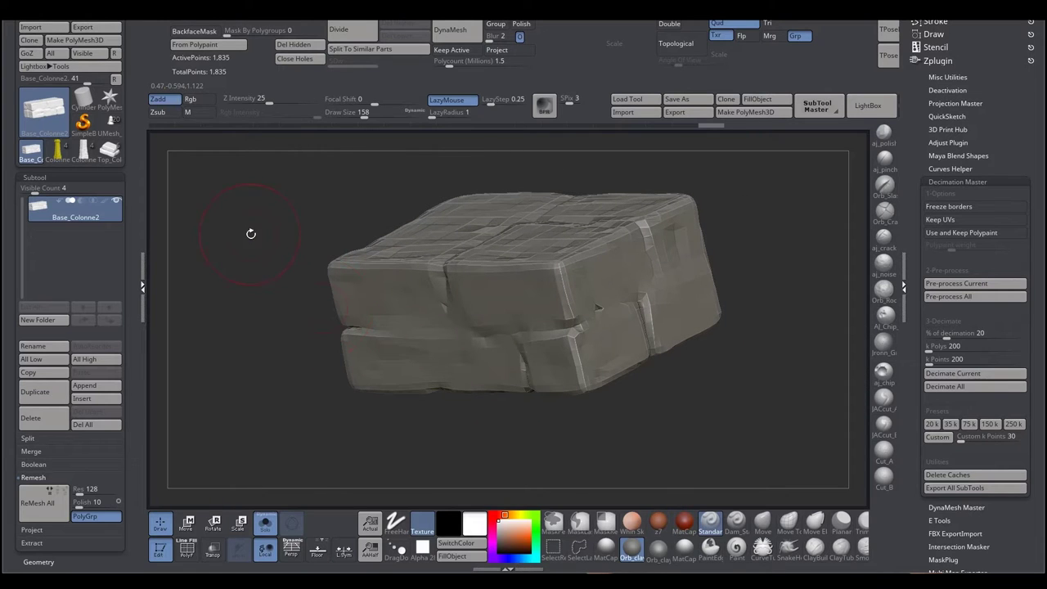
key("ctrl")
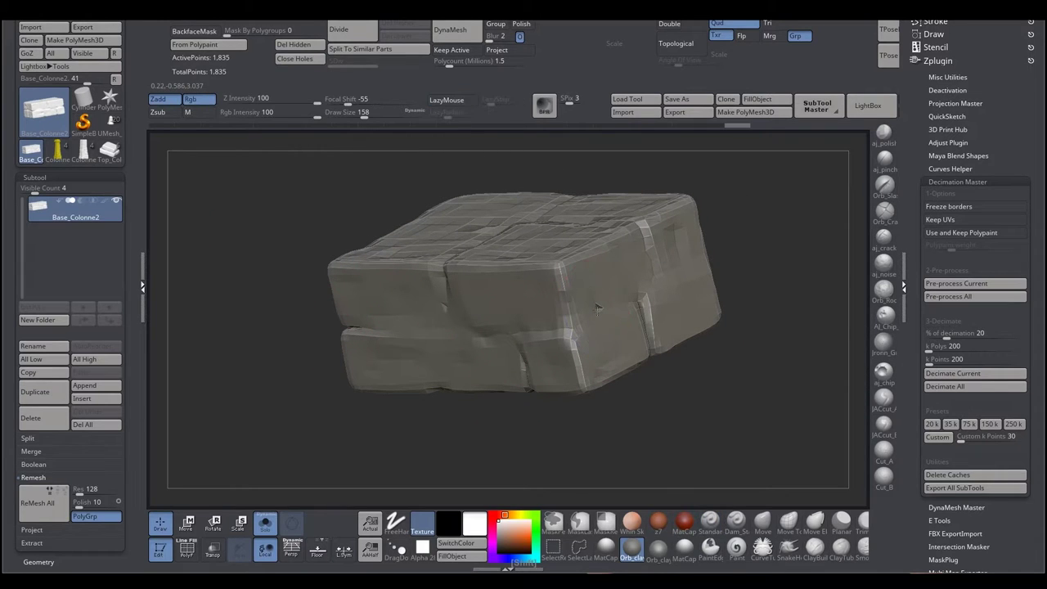
right_click_drag(597, 308, 589, 414)
Mirror And Weld the base block and show its PolyF wireframe to check topology.
key("g")
left_click(304, 135)
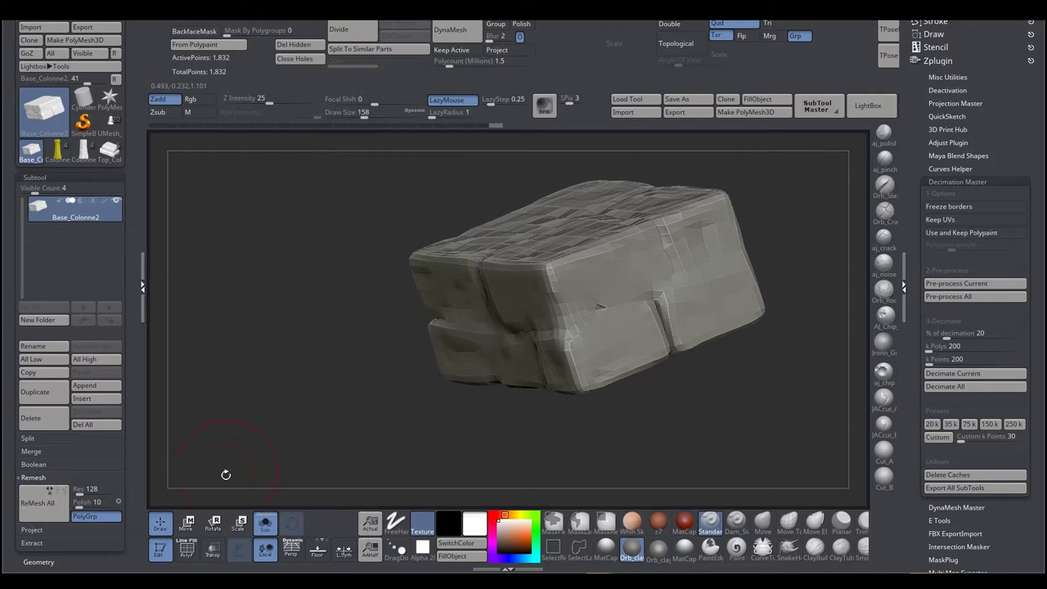
left_click(187, 553)
right_click_drag(306, 381, 632, 317, "ctrl")
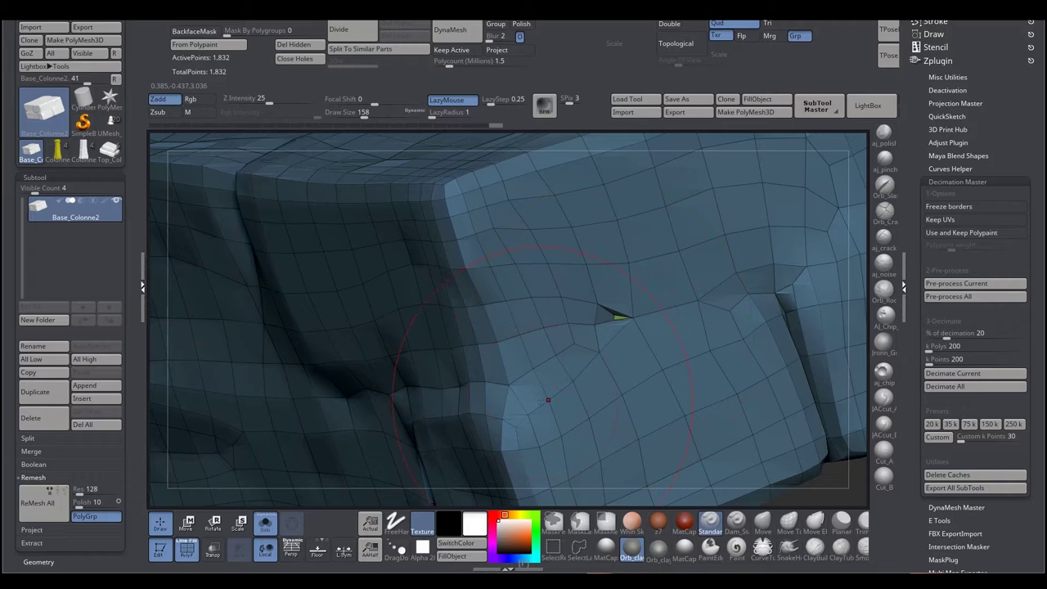
key("f")
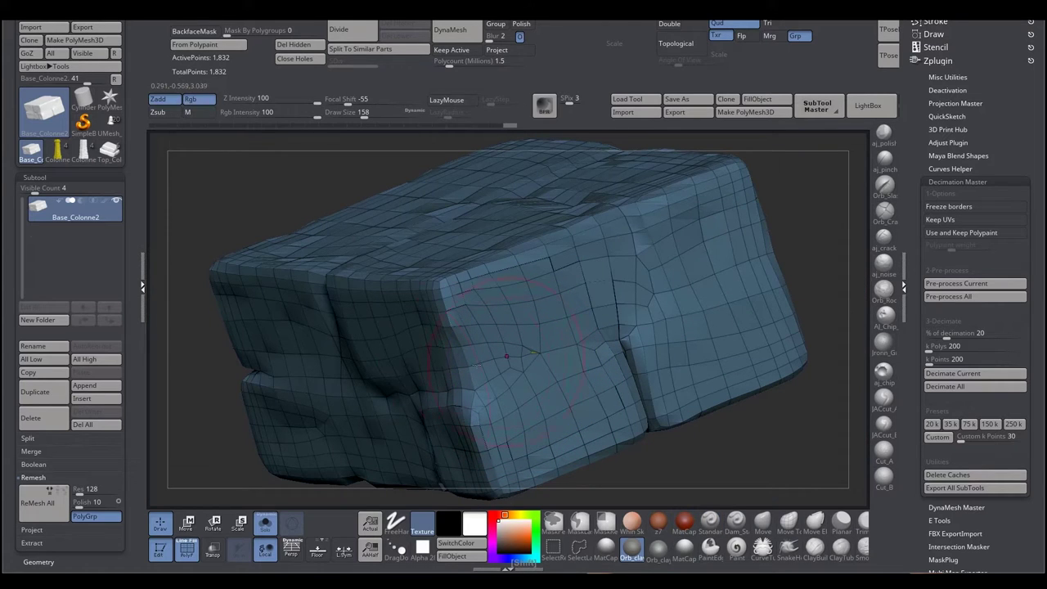
Alternate between the Standard brush and the previous brush while rotating the block.
key("b")
key("s")
key("t")
mouse_move(218, 419)
left_mouse_down()
mouse_move(227, 397)
mouse_move(352, 388)
left_mouse_up()
key("b")
key("m")
key("v")
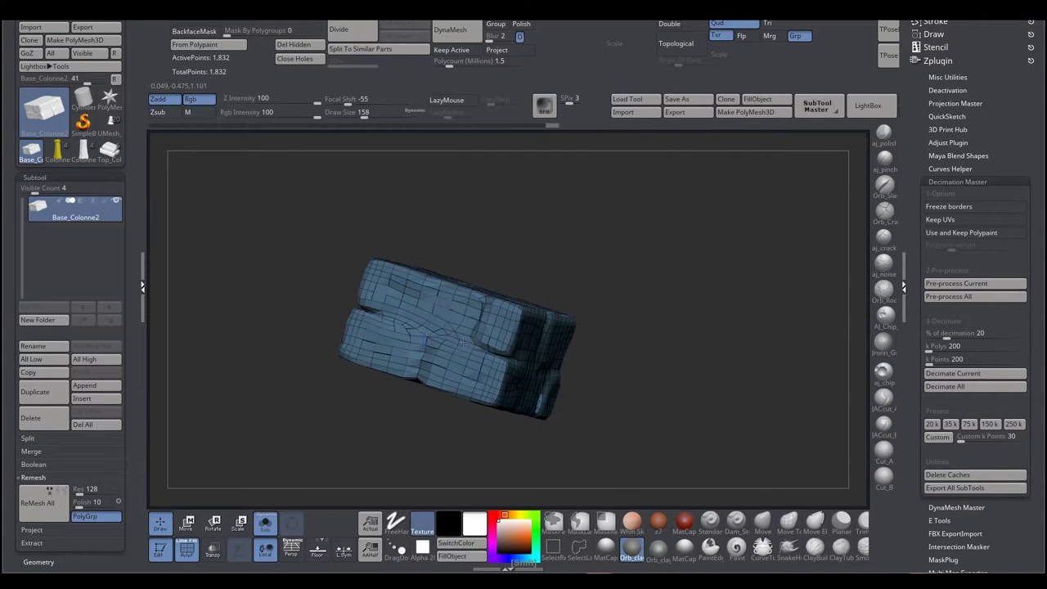
key("b")
key("s")
key("t")
left_click_drag(296, 328, 409, 340)
mouse_move(561, 348)
left_mouse_down("alt")
mouse_move(344, 343)
mouse_move(342, 315)
left_mouse_up("alt")
key("b")
key("m")
key("v")
key("b")
key("s")
key("t")
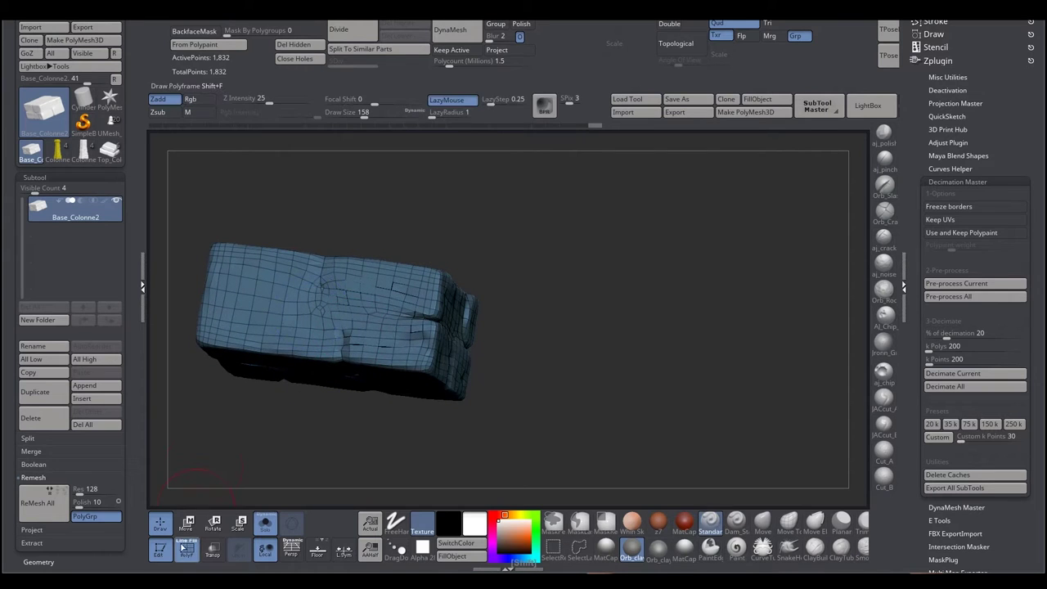
mouse_move(287, 449)
left_mouse_down()
mouse_move(285, 440)
mouse_move(326, 423)
mouse_move(341, 432)
mouse_move(408, 359)
left_mouse_up()
Collapse Decimation Master and unwrap the block's UVs with UV Master.
left_click(957, 181)
left_click(933, 368)
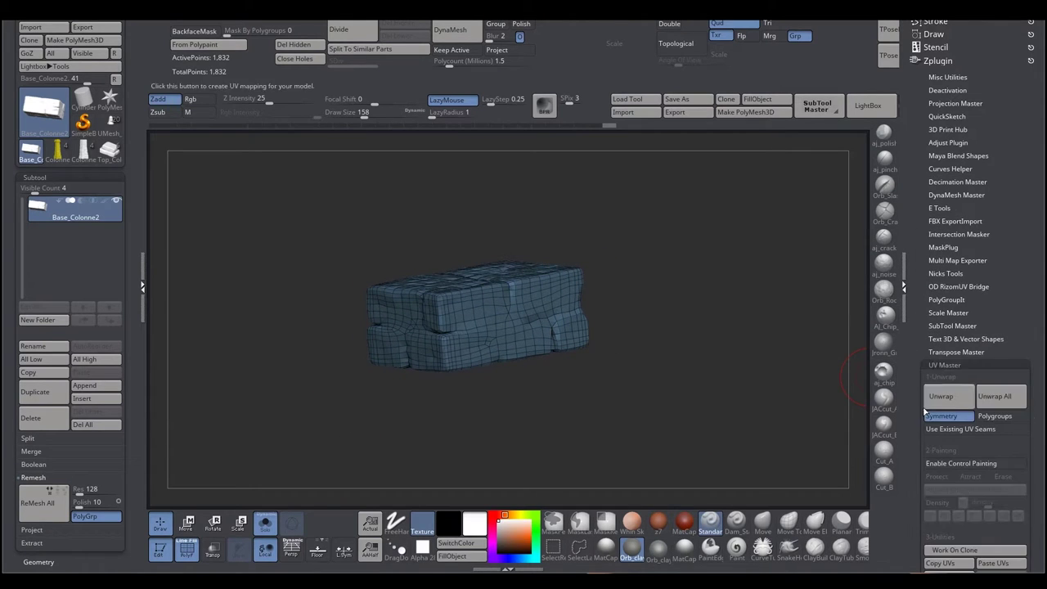
left_click(938, 365)
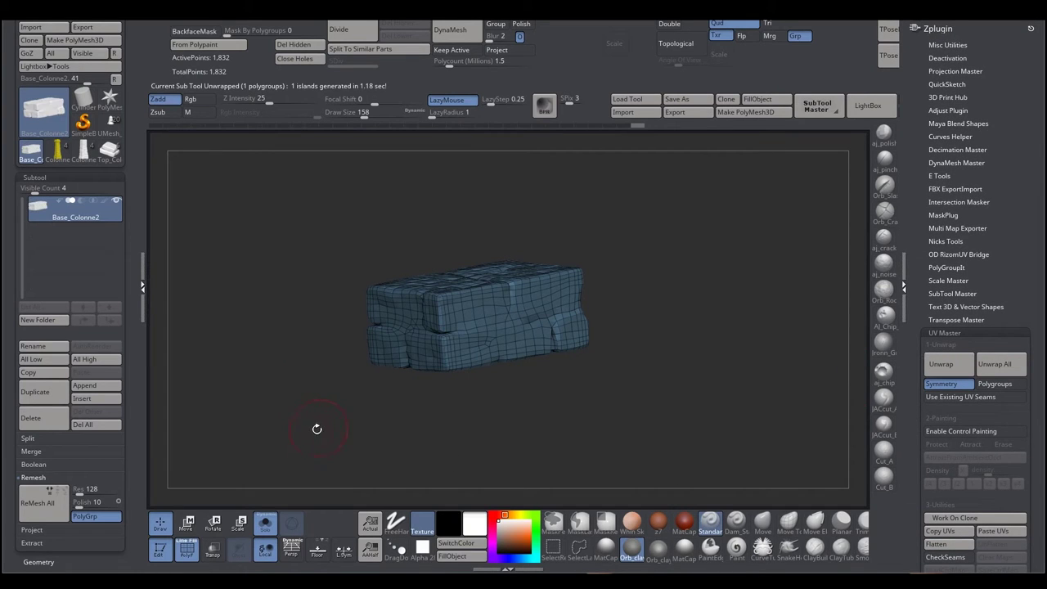
left_click_drag(316, 428, 313, 424)
left_click_drag(11, 365, 11, 250)
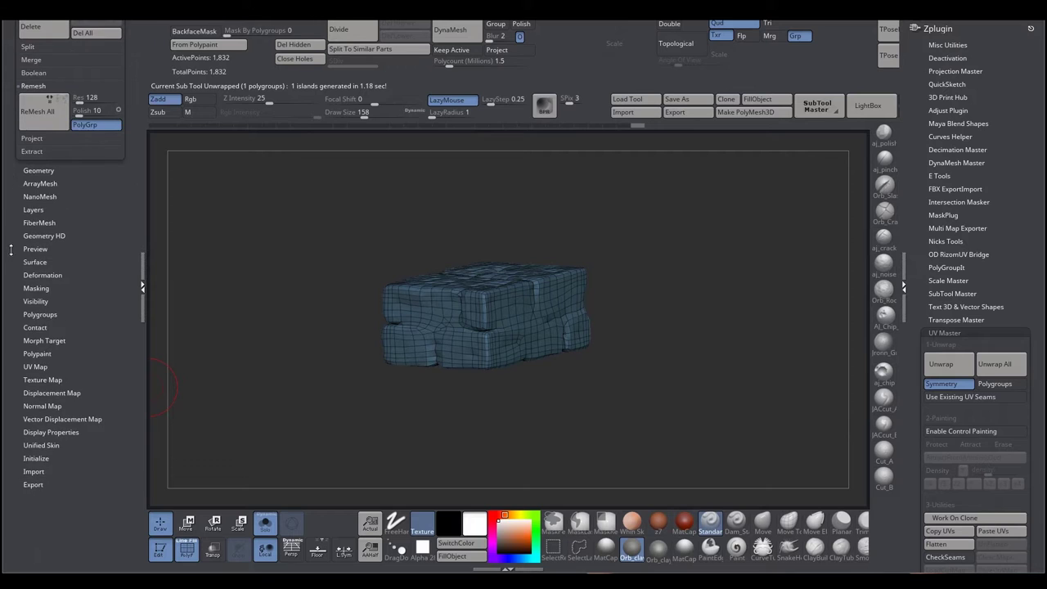
Preview the flattened UV island with Tool > UV Map > Morph UV.
left_click(31, 367)
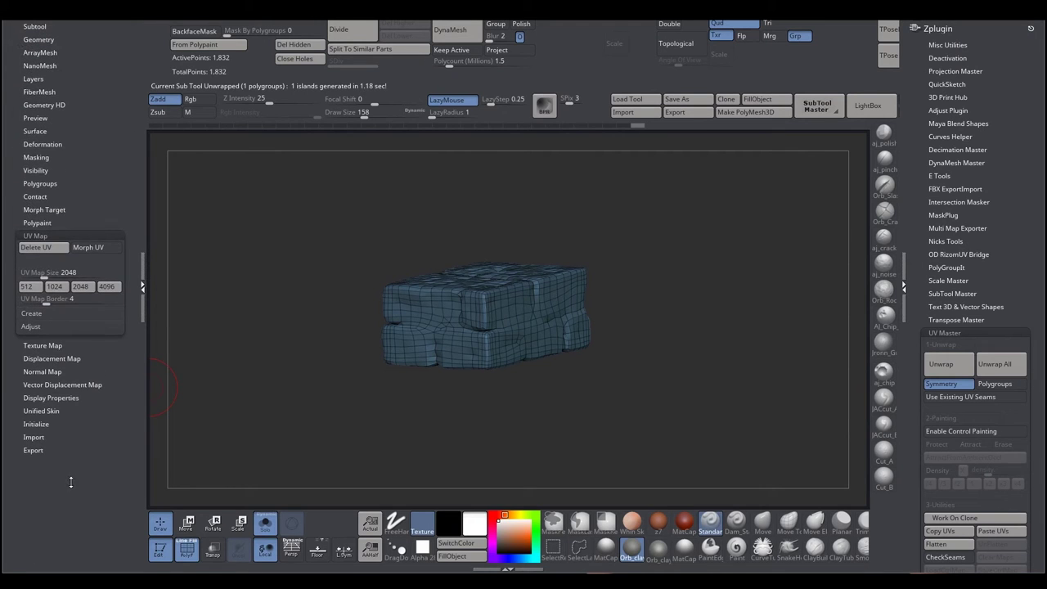
left_click(84, 255)
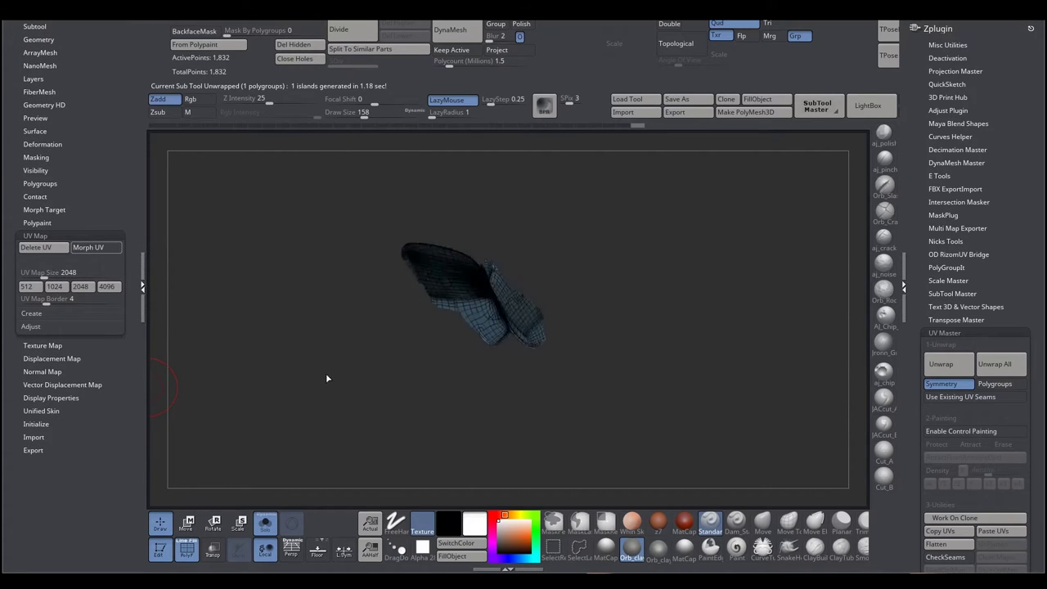
left_click_drag(327, 380, 382, 382)
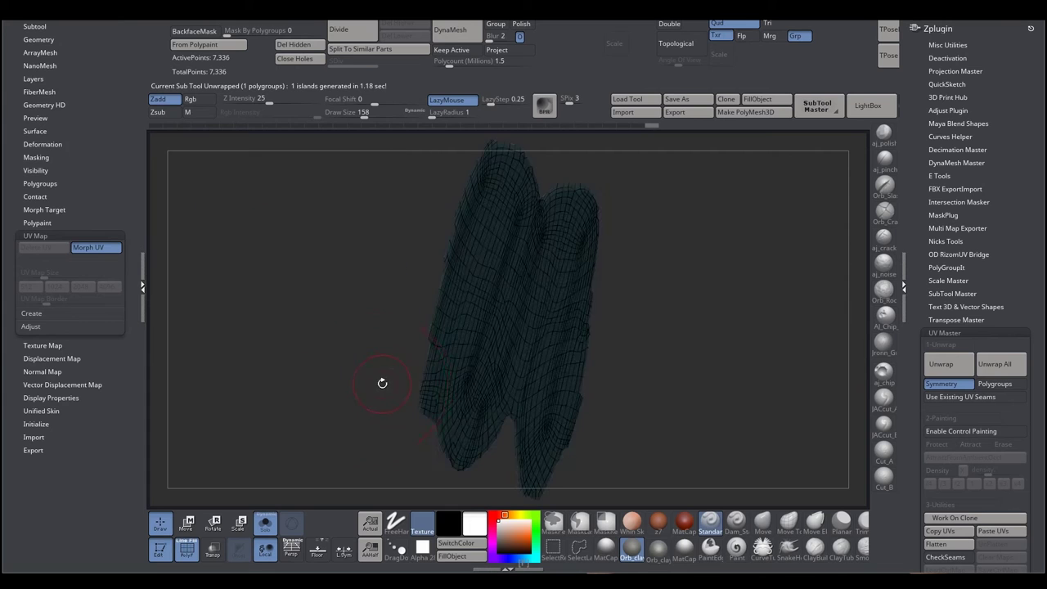
mouse_move(288, 356)
left_mouse_down()
mouse_move(241, 338)
mouse_move(295, 386)
mouse_move(243, 373)
left_mouse_up()
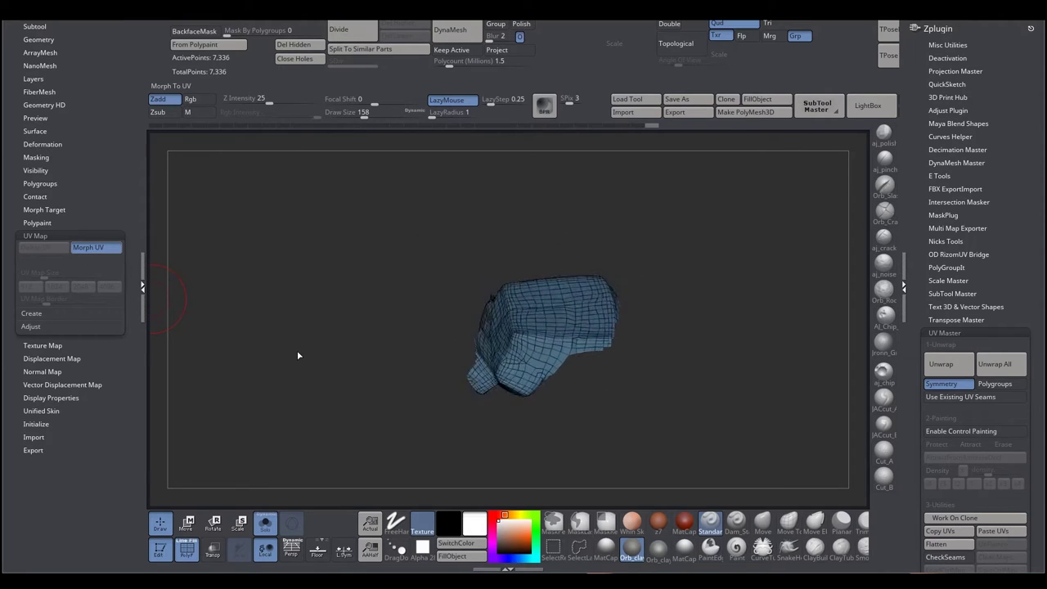
scroll(27, 299, "up", 5)
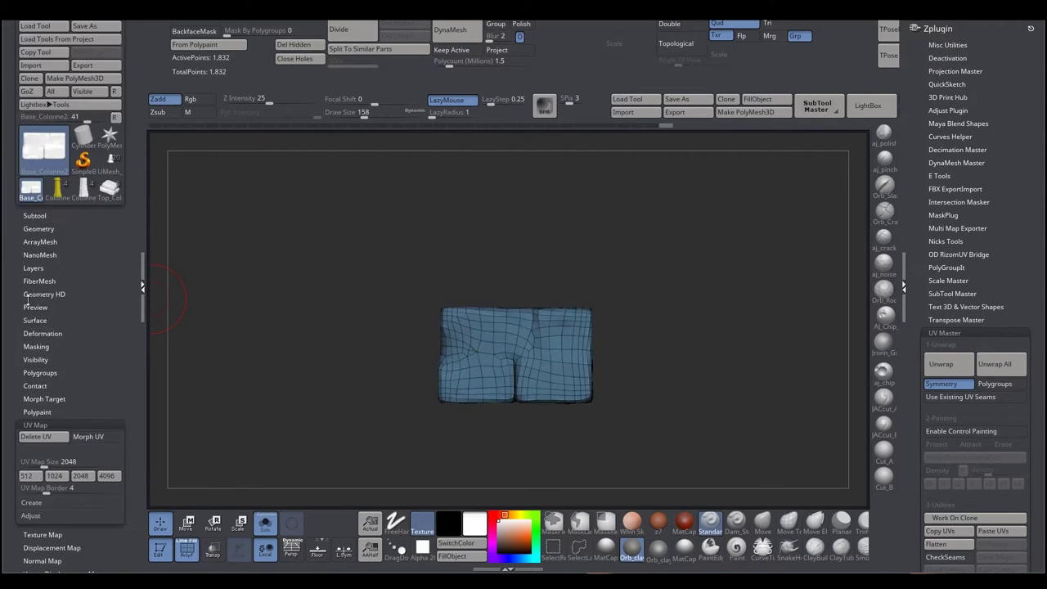
Load the Top_Colonne_Low tool, turn Solo off to show the full column, and collapse UV Master.
left_click(34, 215)
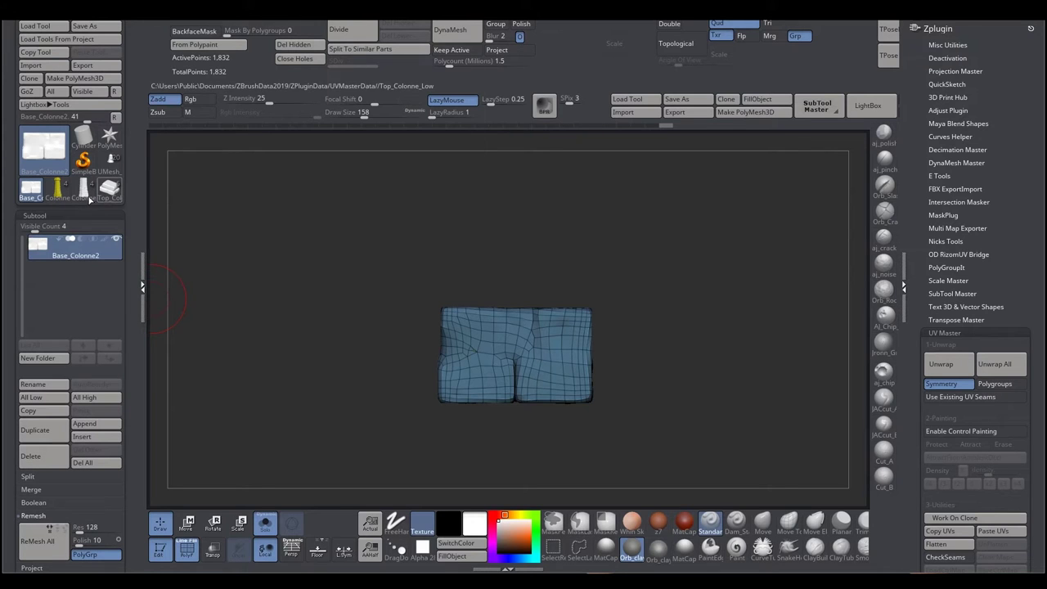
left_click(109, 191)
left_click(363, 300)
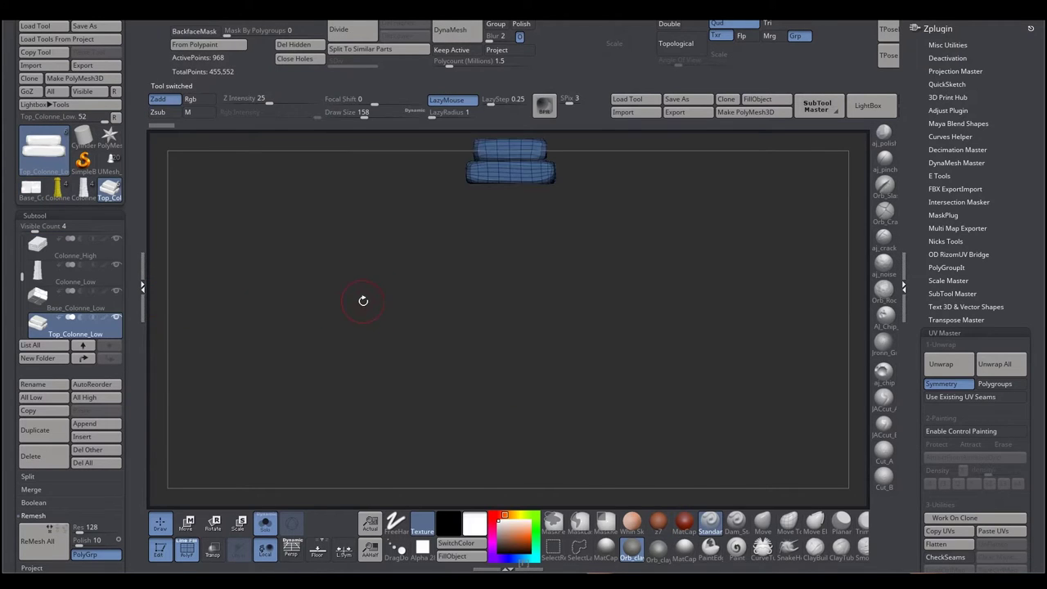
left_click(262, 525)
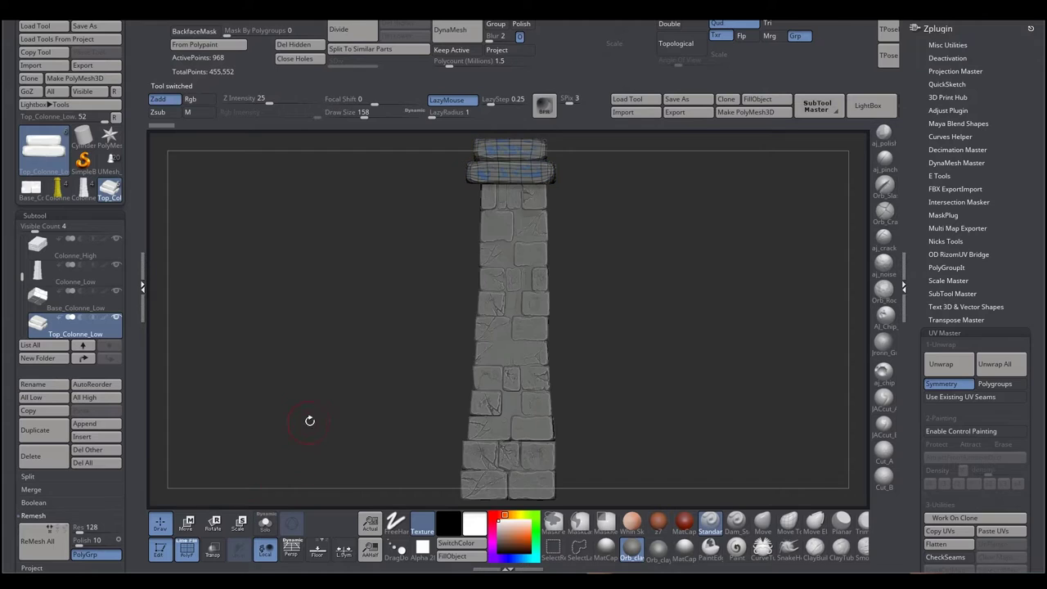
mouse_move(326, 411)
left_mouse_down()
mouse_move(332, 369)
mouse_move(280, 362)
left_mouse_up()
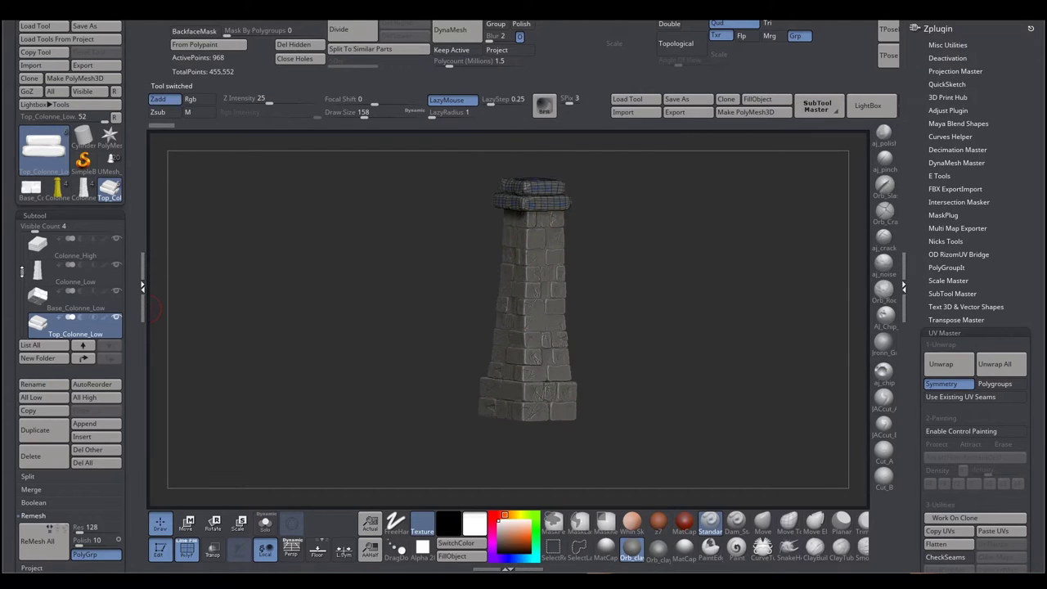
left_click_drag(22, 272, 15, 227)
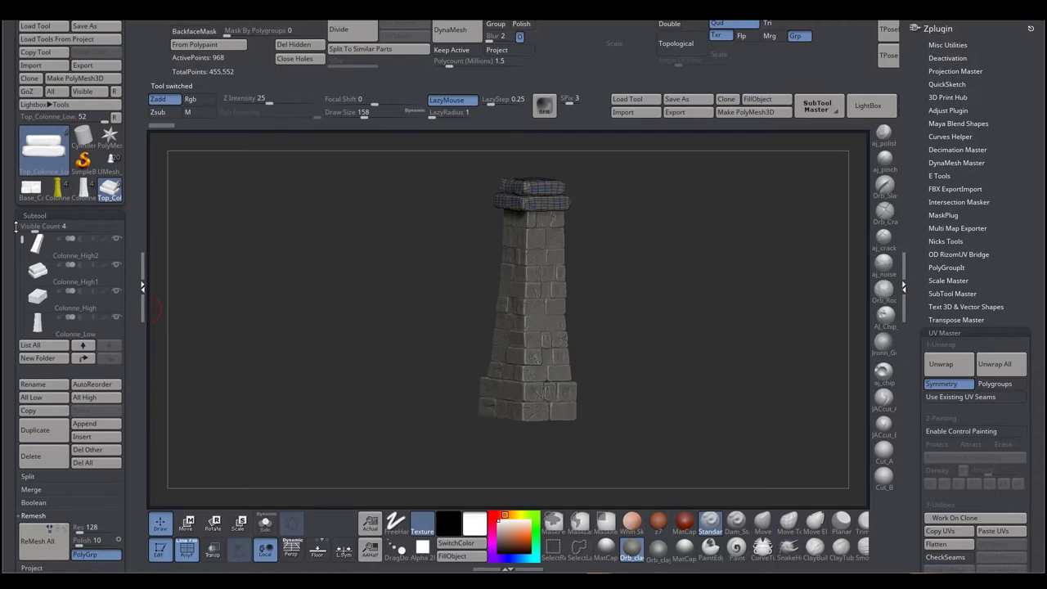
left_click_drag(328, 353, 335, 348)
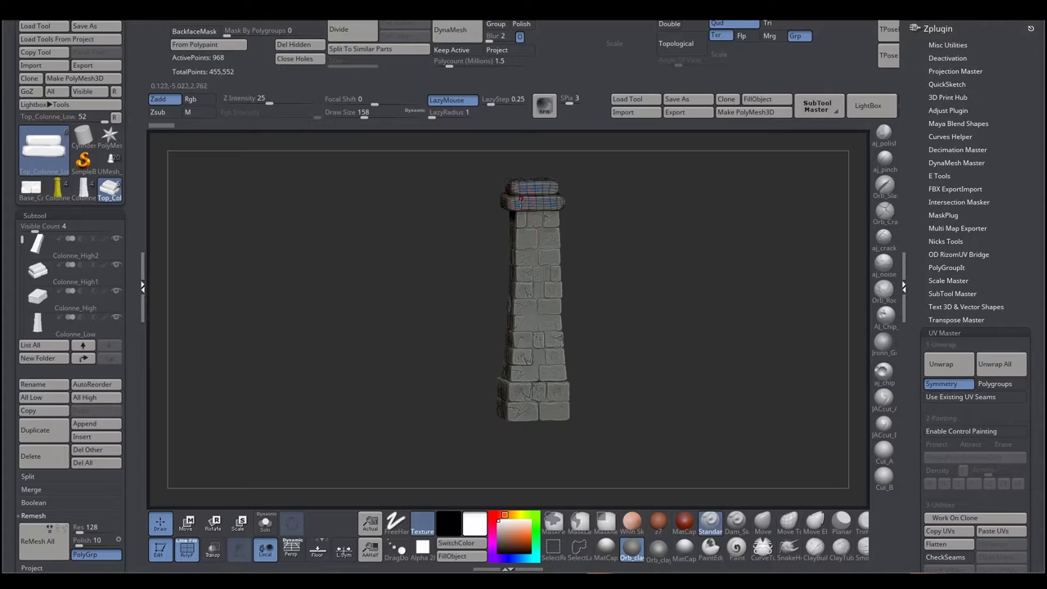
mouse_move(464, 373)
left_mouse_down()
mouse_move(410, 368)
mouse_move(405, 343)
mouse_move(421, 340)
left_mouse_up()
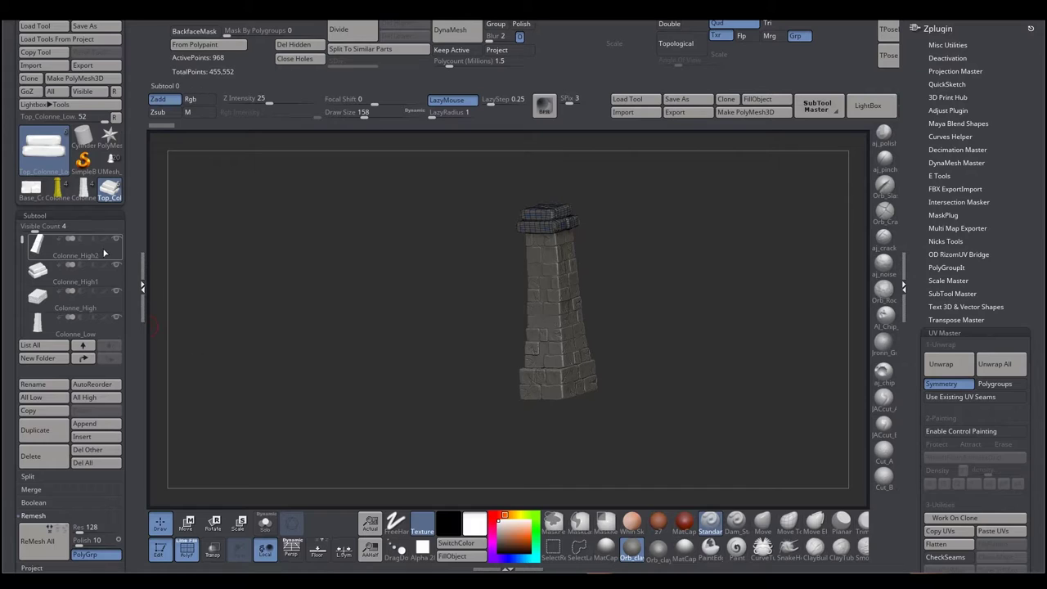
left_click(940, 333)
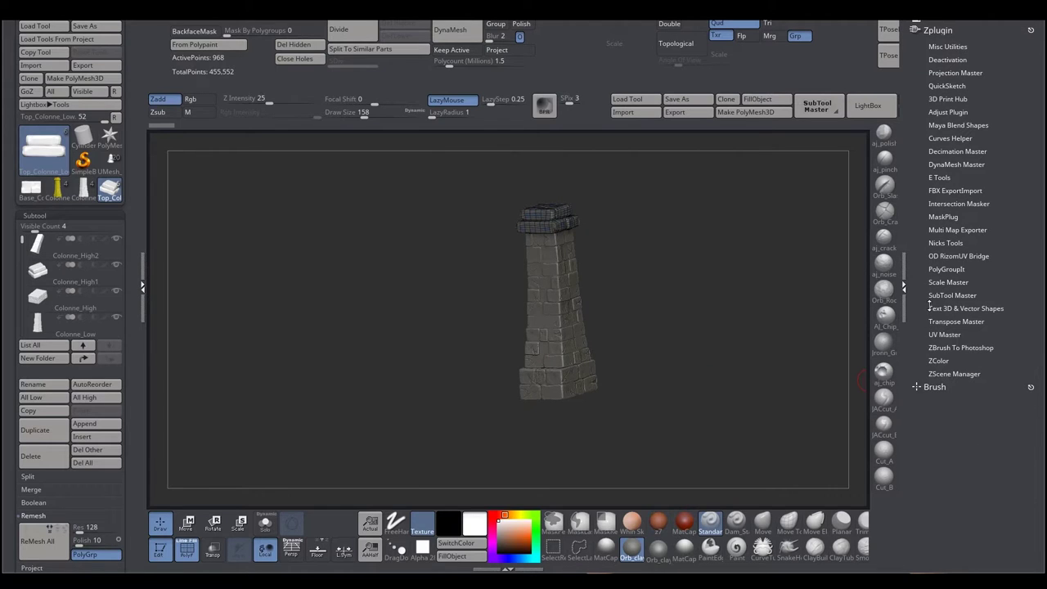
Randomly colorize all subtools with MaskPlug and display the polygroups with PolyF.
left_click(931, 219)
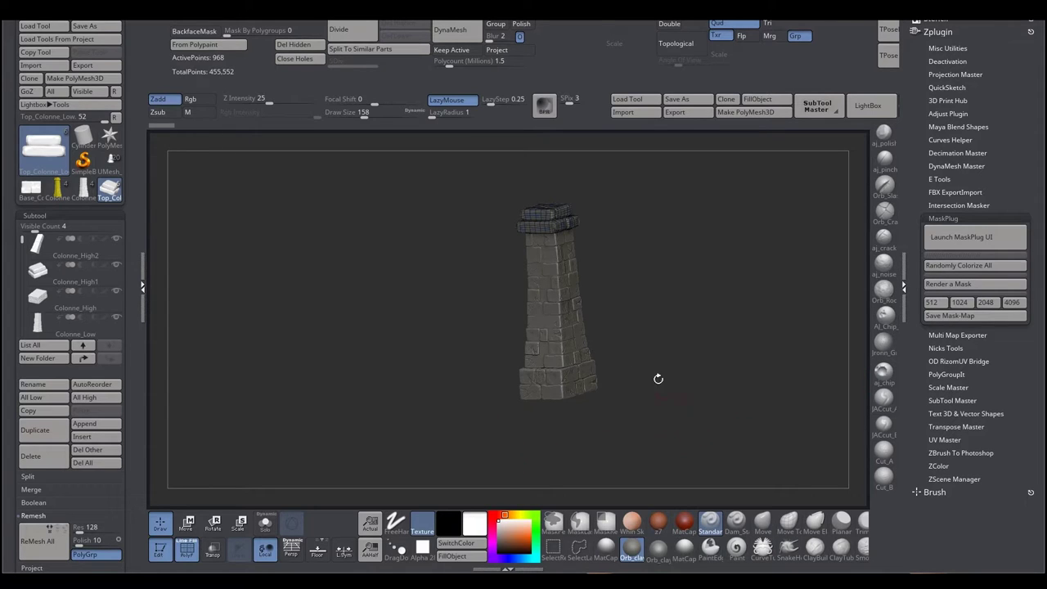
left_click_drag(690, 369, 701, 400)
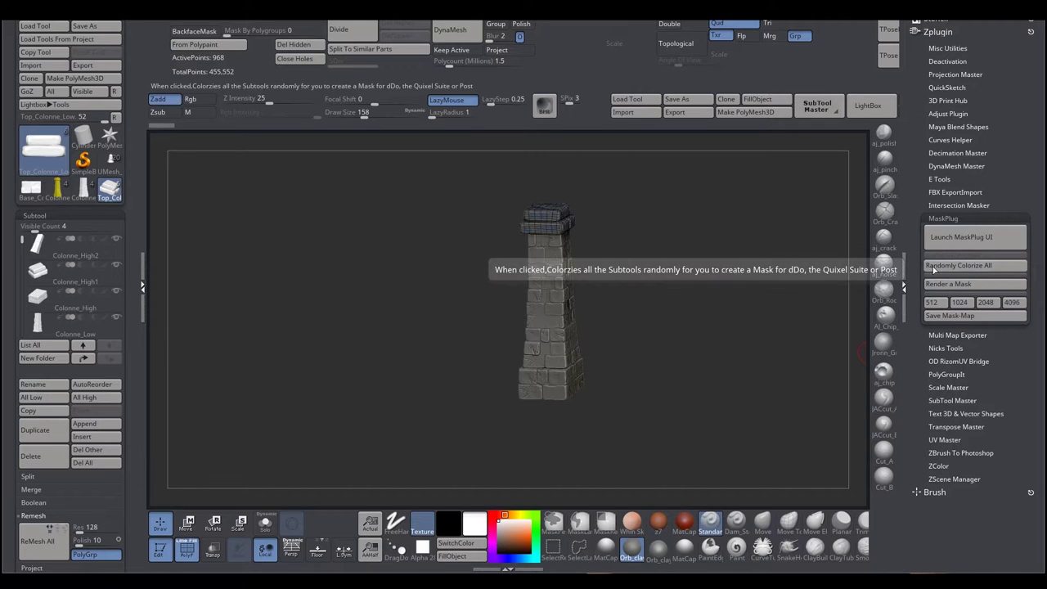
left_click(932, 267)
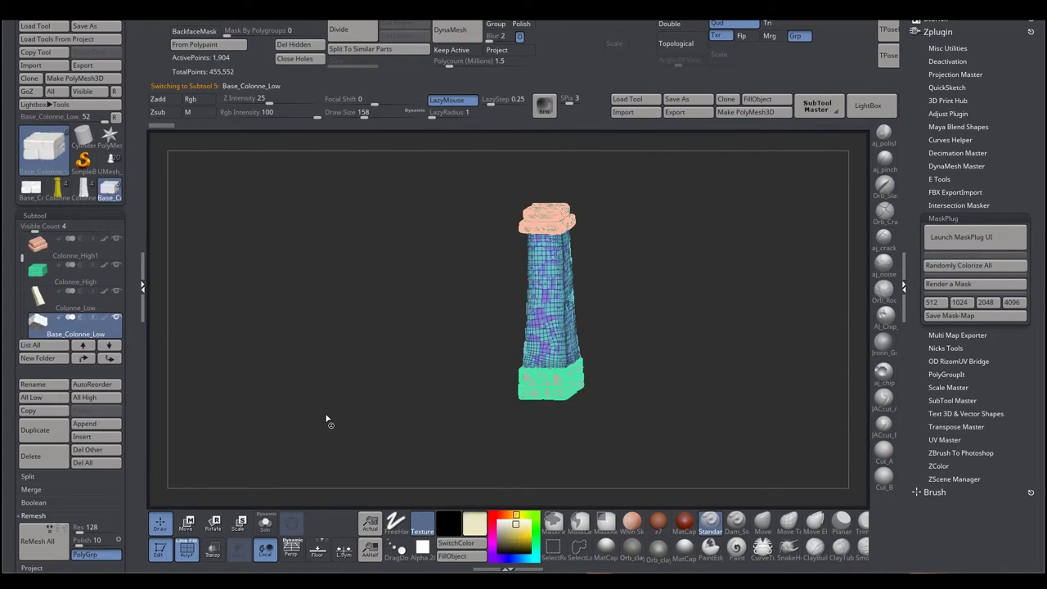
left_click_drag(329, 406, 279, 381)
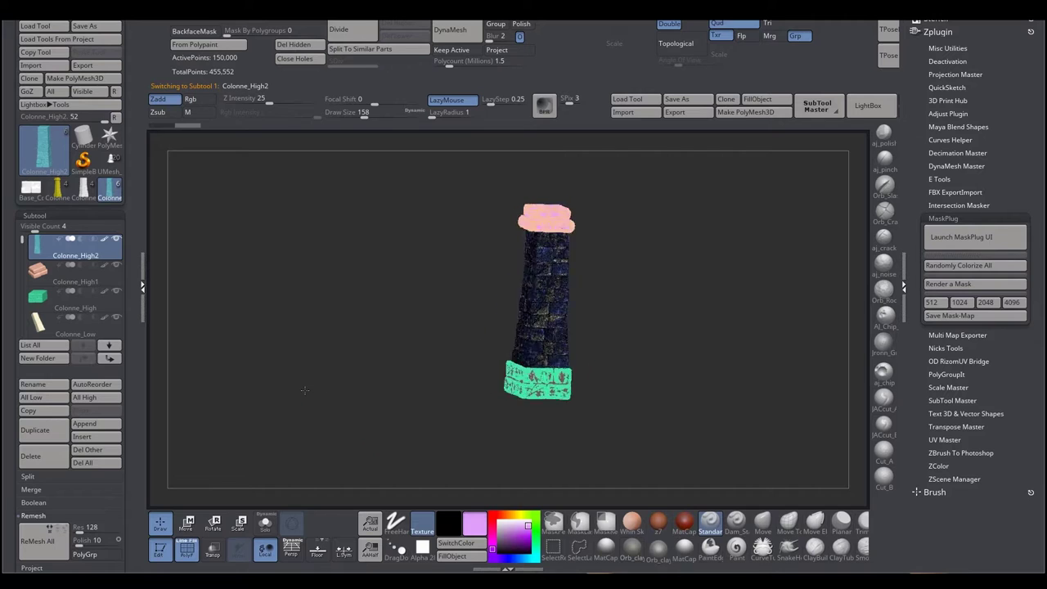
left_click_drag(349, 419, 348, 407)
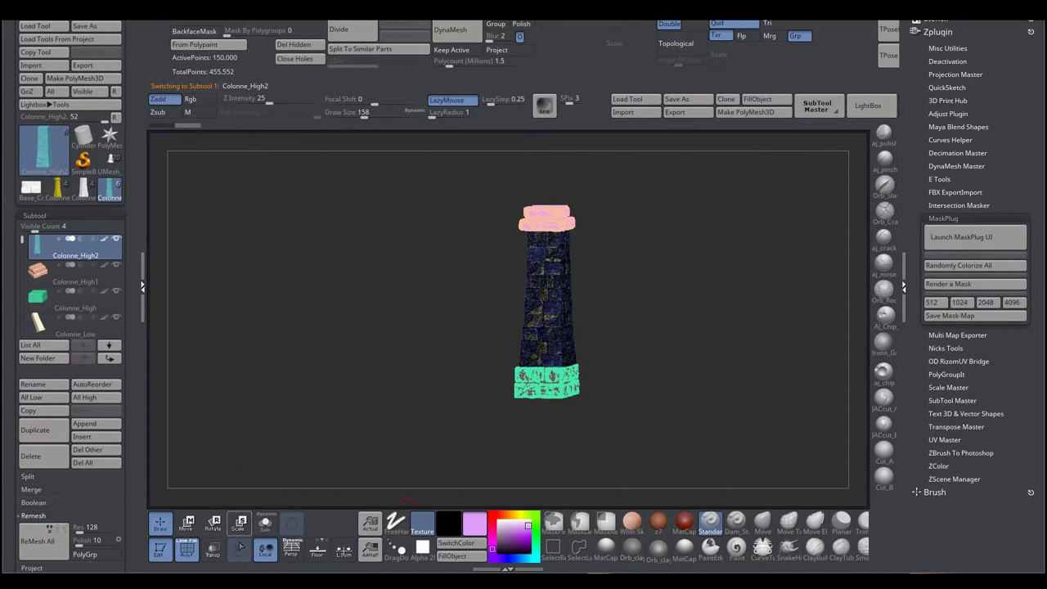
left_click(186, 551)
mouse_move(326, 409)
left_mouse_down()
mouse_move(363, 414)
mouse_move(363, 397)
mouse_move(353, 407)
mouse_move(370, 402)
mouse_move(400, 421)
left_mouse_up()
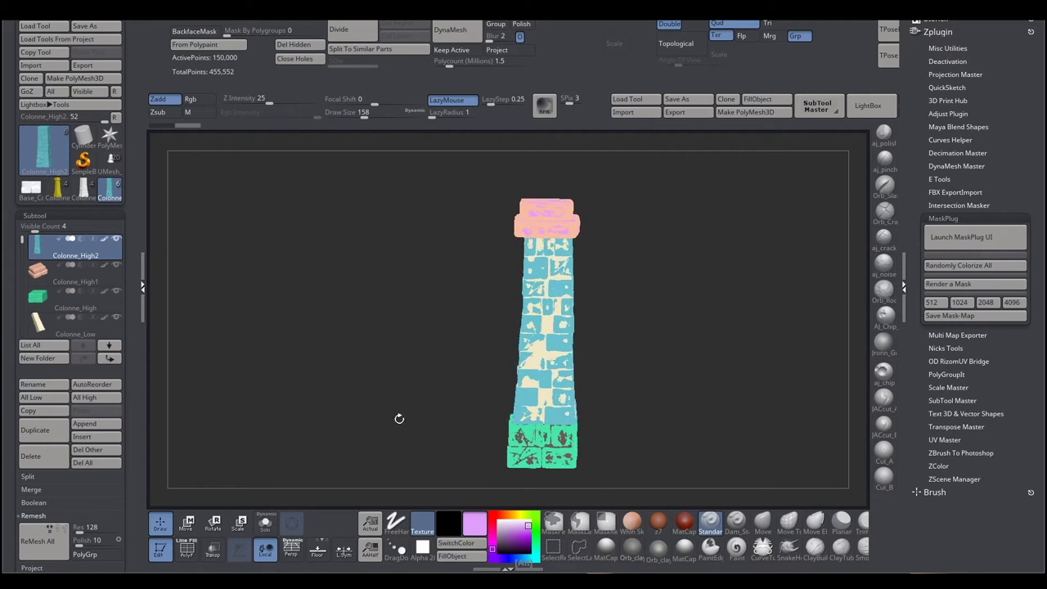
mouse_move(376, 385)
left_mouse_down()
mouse_move(327, 409)
mouse_move(363, 441)
left_mouse_up()
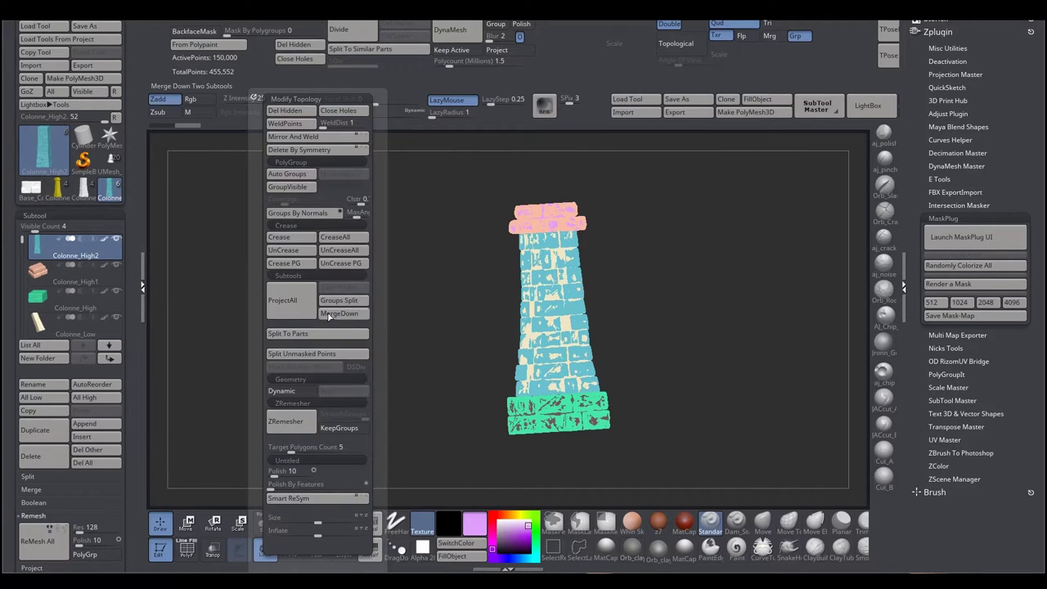
MergeDown the high-detail pieces into one column mesh, confirming each merge.
left_click(330, 317)
left_click(287, 336)
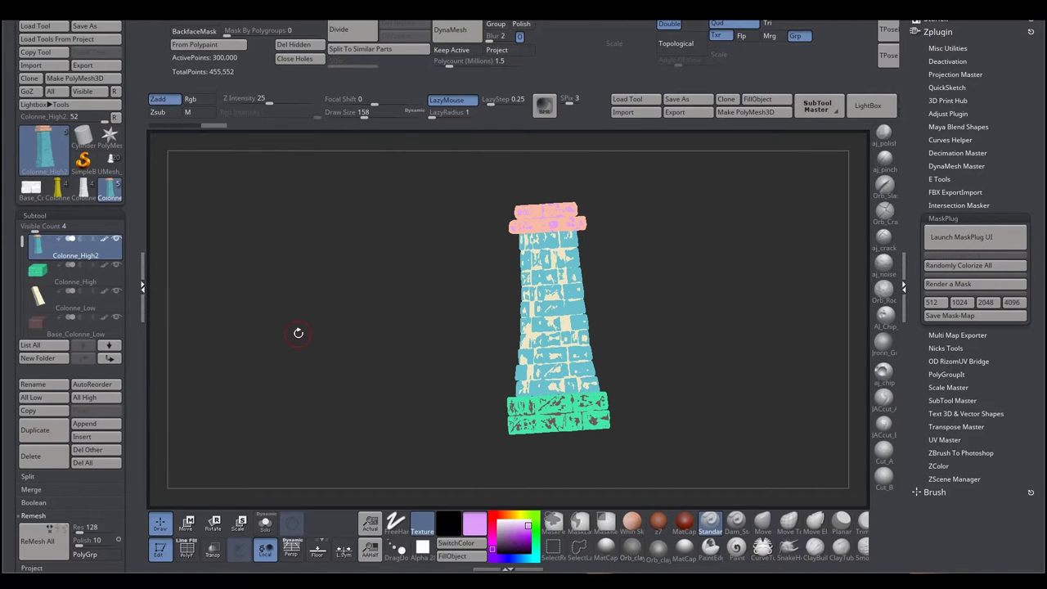
left_click(312, 314)
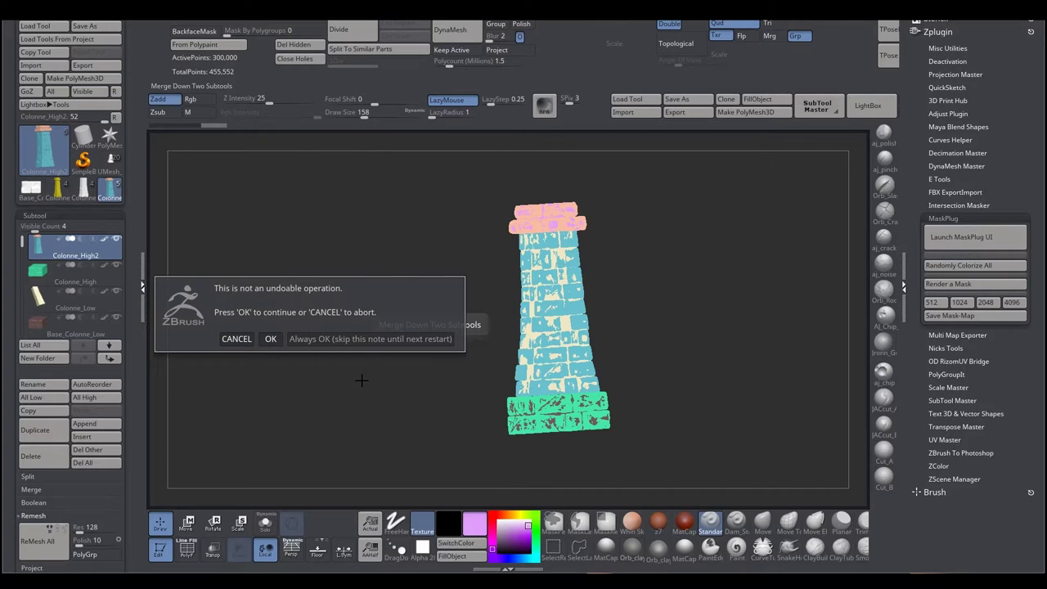
left_click(270, 338)
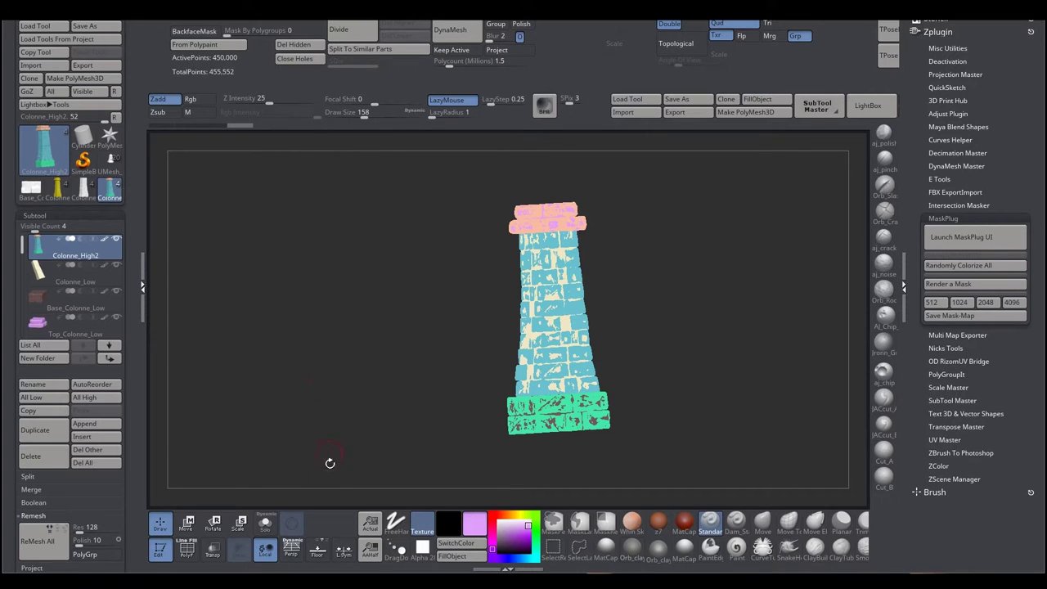
Solo the merged mesh, set the colour to white, and rename Colonne_High2 to Colonne_High.
left_click(263, 528)
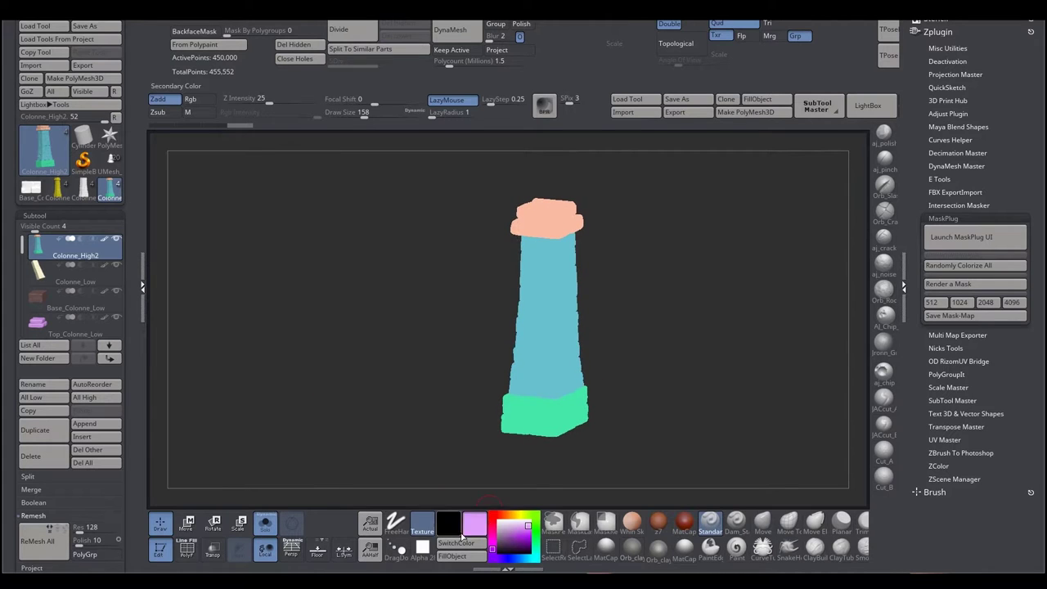
left_click(500, 524)
mouse_move(416, 443)
left_mouse_down()
mouse_move(357, 412)
mouse_move(210, 467)
left_mouse_up()
left_click(186, 546)
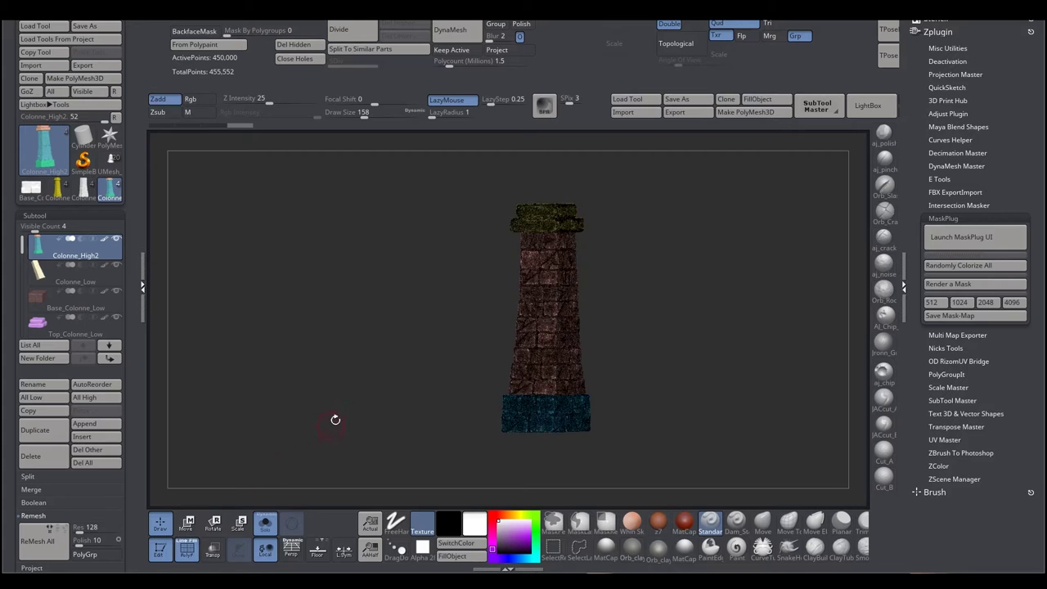
mouse_move(337, 409)
left_mouse_down("alt")
mouse_move(365, 396)
mouse_move(270, 392)
left_mouse_up("alt")
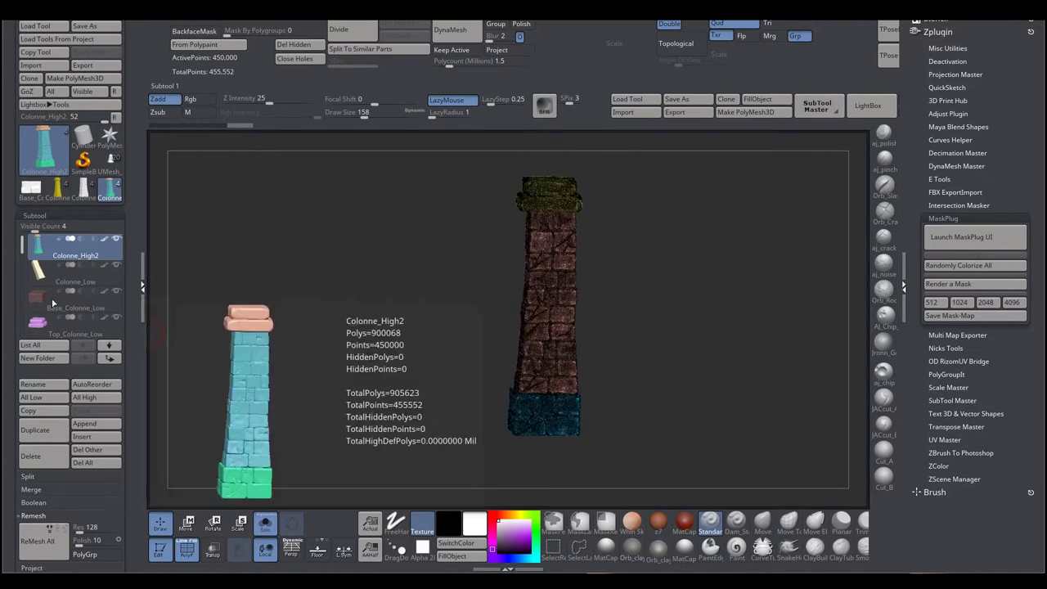
left_click(45, 385)
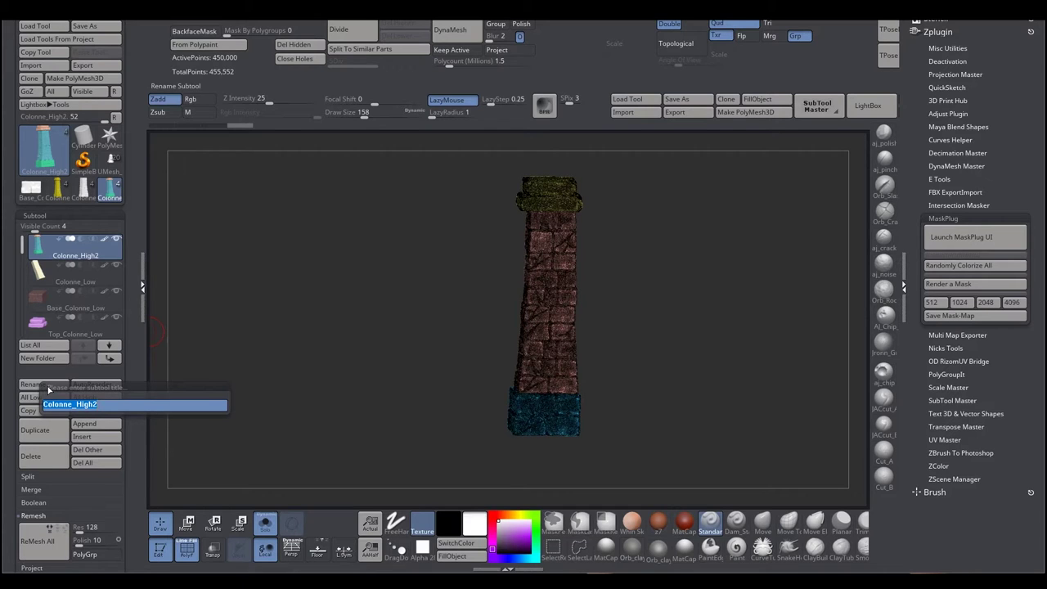
key("Right")
key("Return")
Select Colonne_Low and MergeDown the top and base pieces into one 5,552-point subtool.
left_click(76, 275)
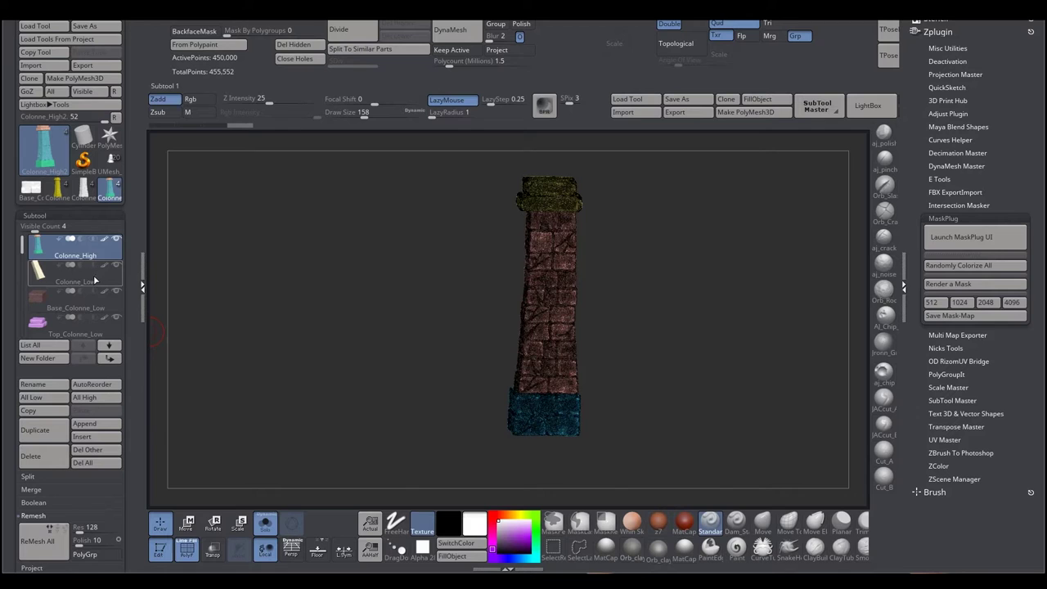
left_click_drag(362, 338, 365, 359)
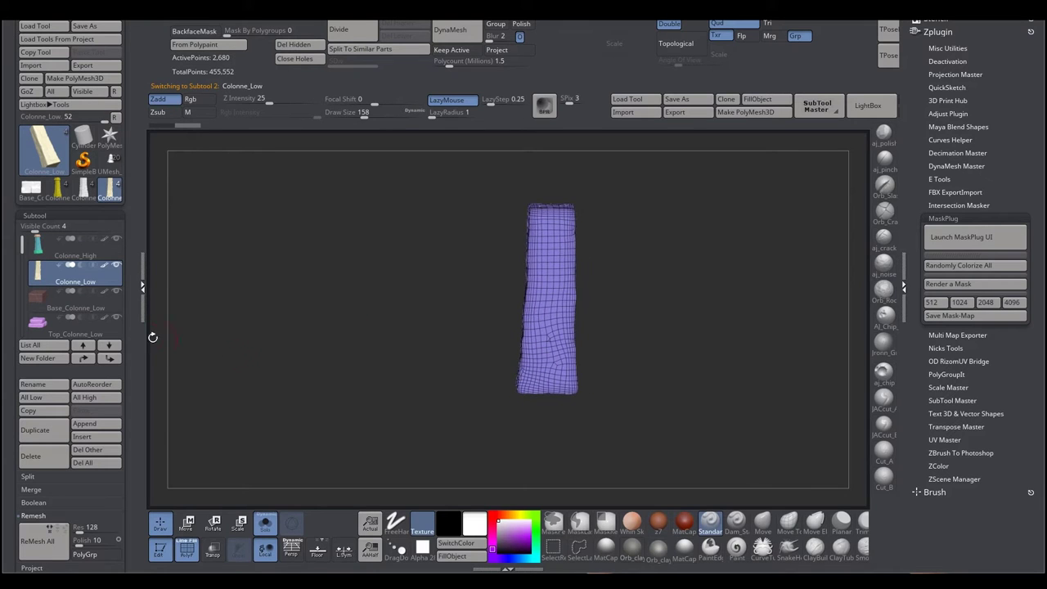
left_click(263, 526)
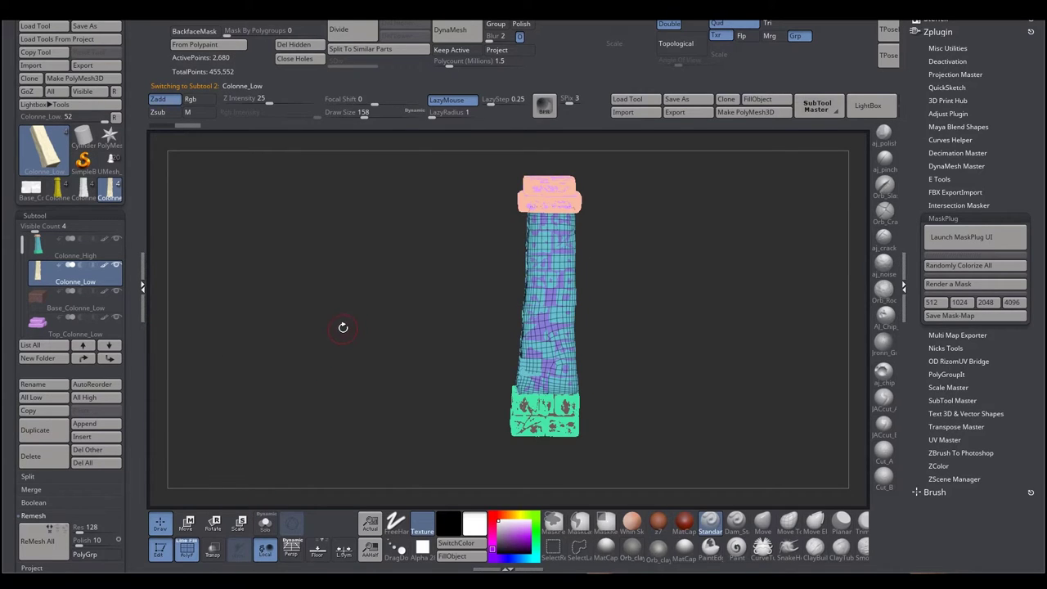
left_click(354, 319)
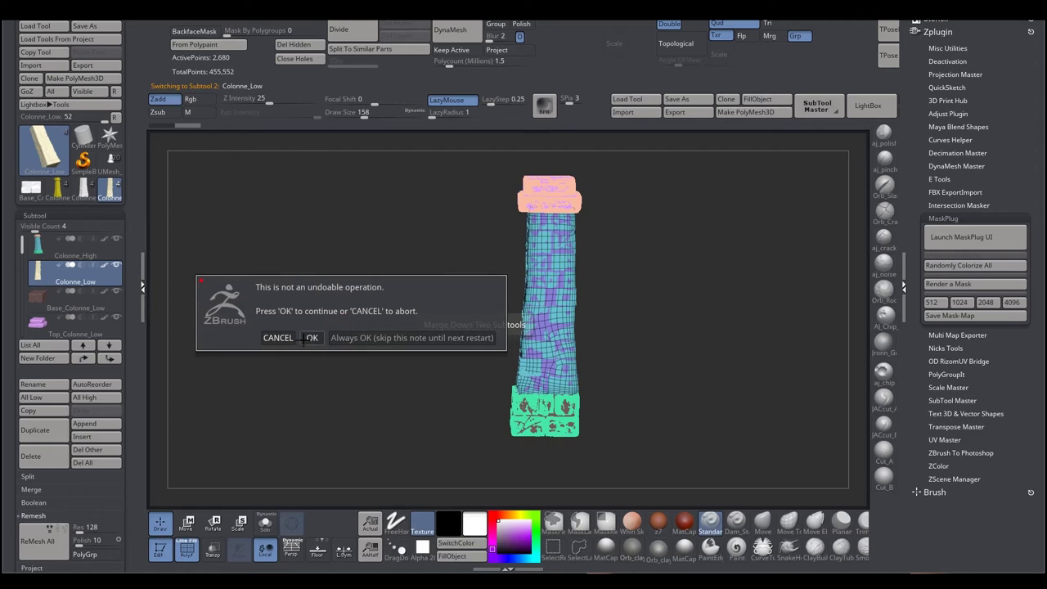
left_click(305, 338)
left_click(335, 319)
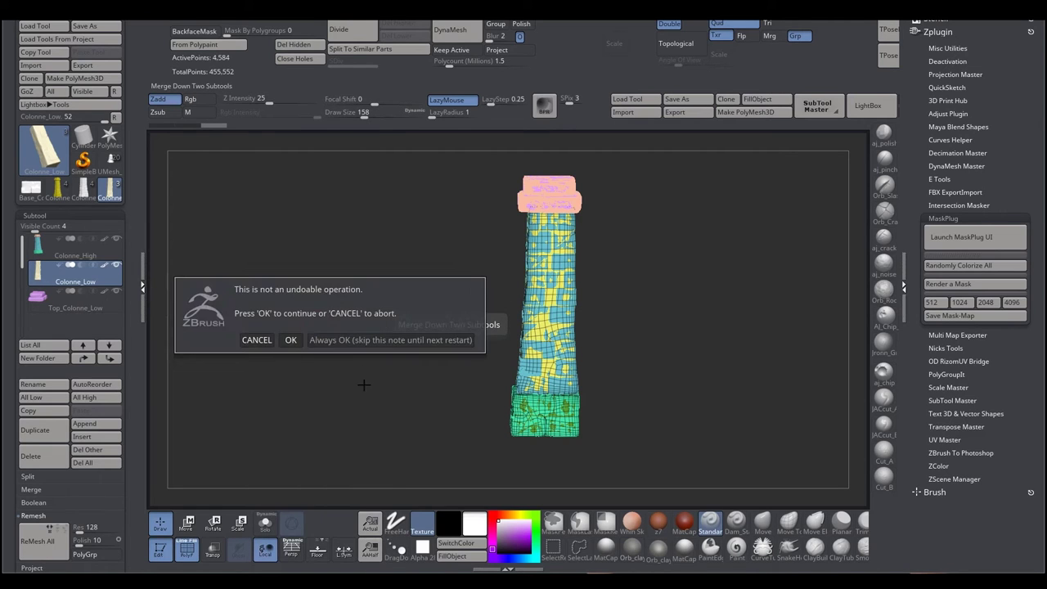
left_click(290, 340)
left_click_drag(177, 429, 311, 384)
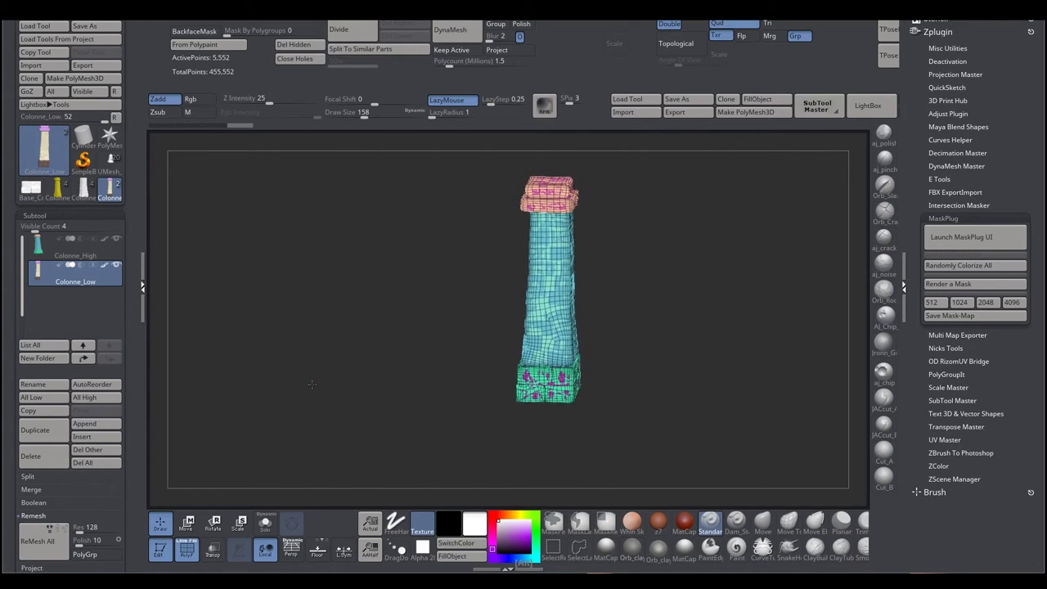
left_click_drag(21, 303, 21, 286)
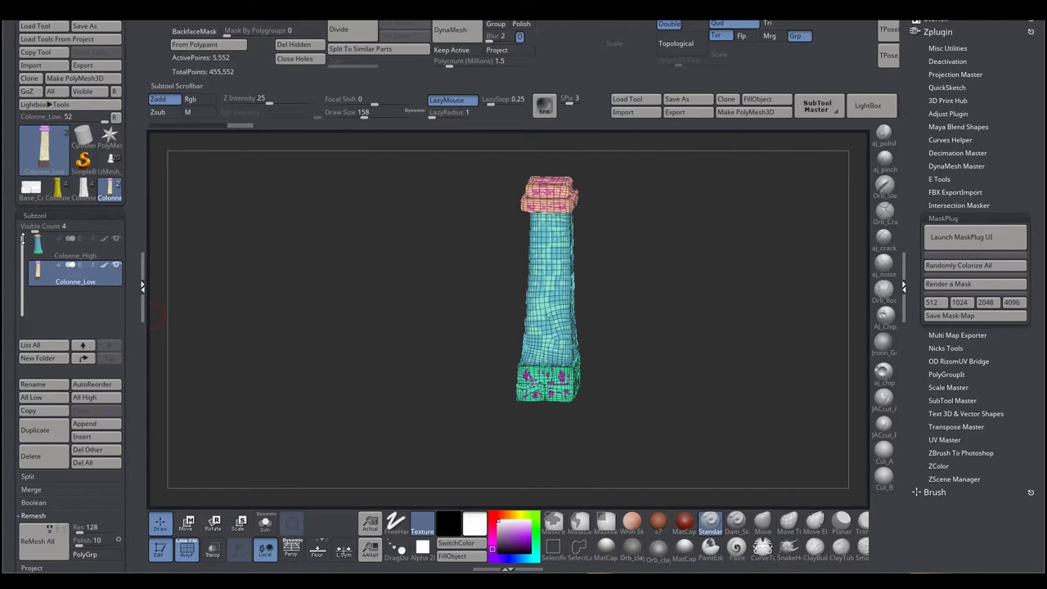
mouse_move(334, 376)
left_mouse_down()
mouse_move(314, 370)
mouse_move(349, 367)
mouse_move(373, 324)
mouse_move(425, 357)
left_mouse_up()
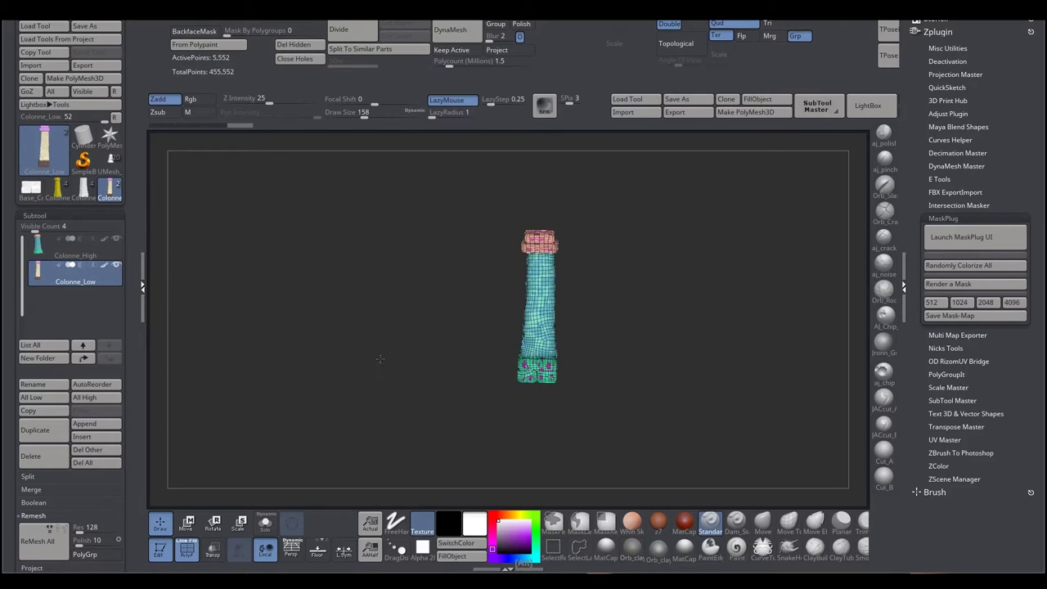
Open FBX ExportImport, set it to Selected, and isolate the low-poly column.
left_click(943, 218)
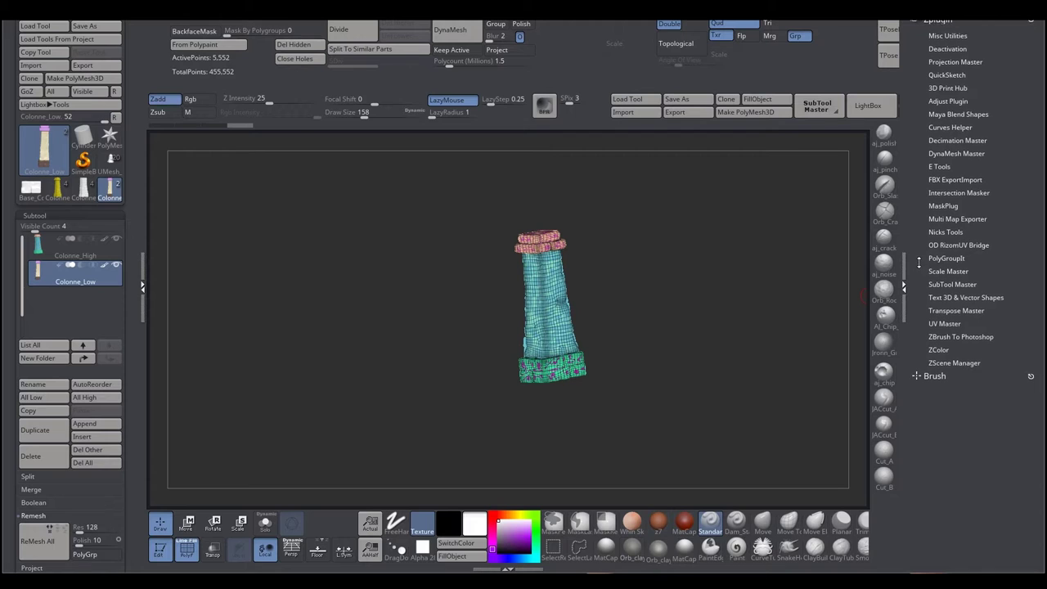
left_click_drag(918, 275, 920, 295)
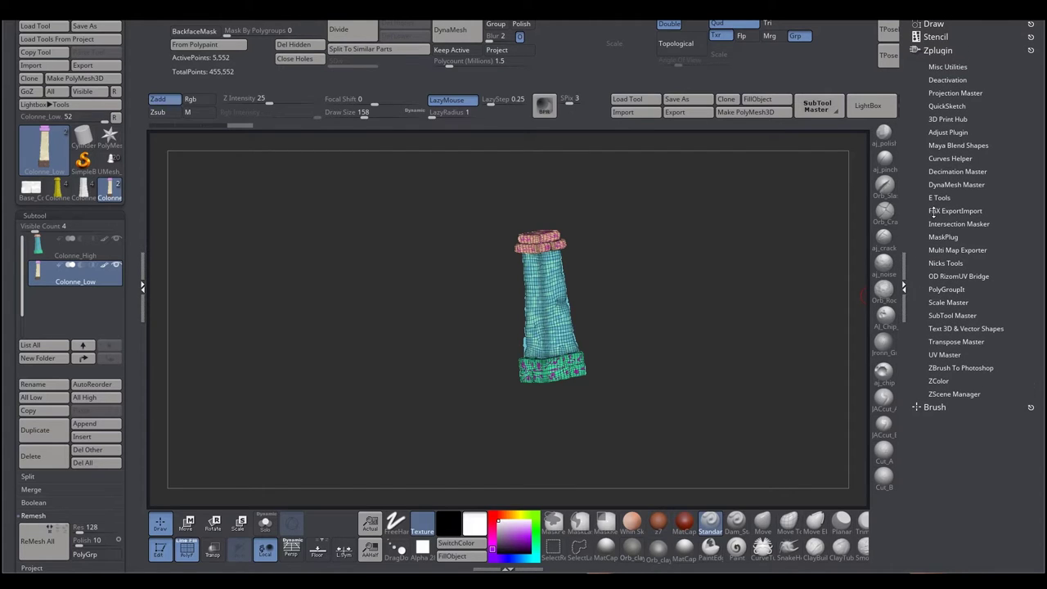
left_click(933, 212)
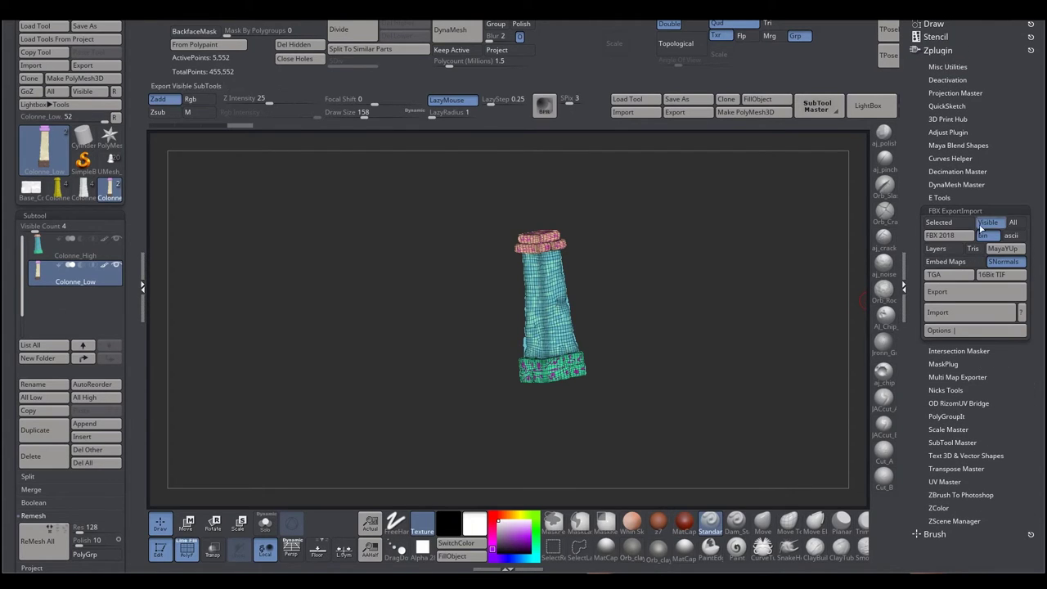
left_click(938, 221)
left_click_drag(758, 316, 622, 319, "shift")
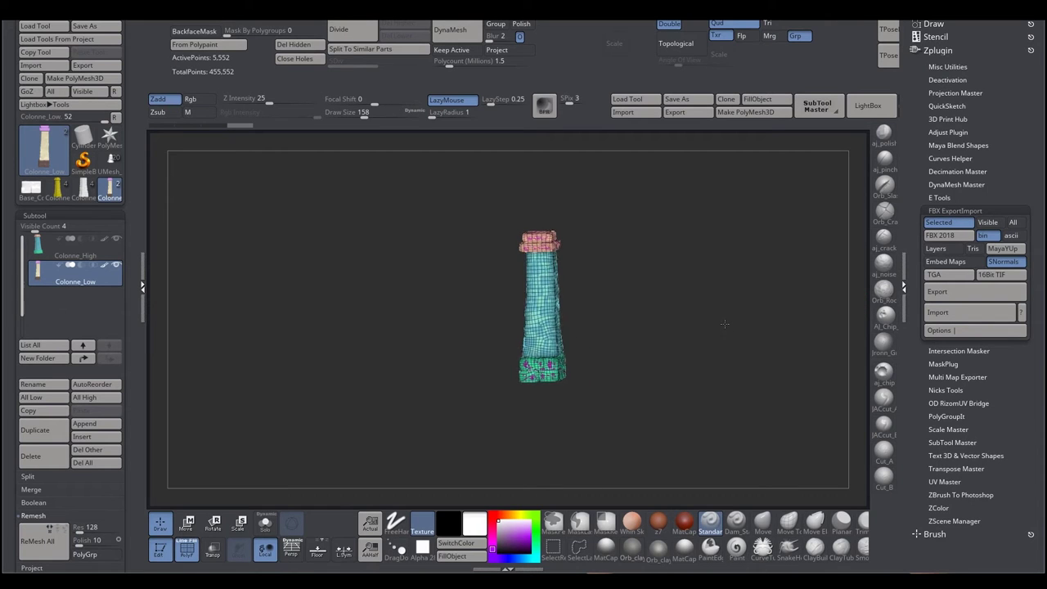
left_click(265, 523)
mouse_move(411, 389)
left_mouse_down()
mouse_move(386, 384)
mouse_move(396, 375)
left_mouse_up()
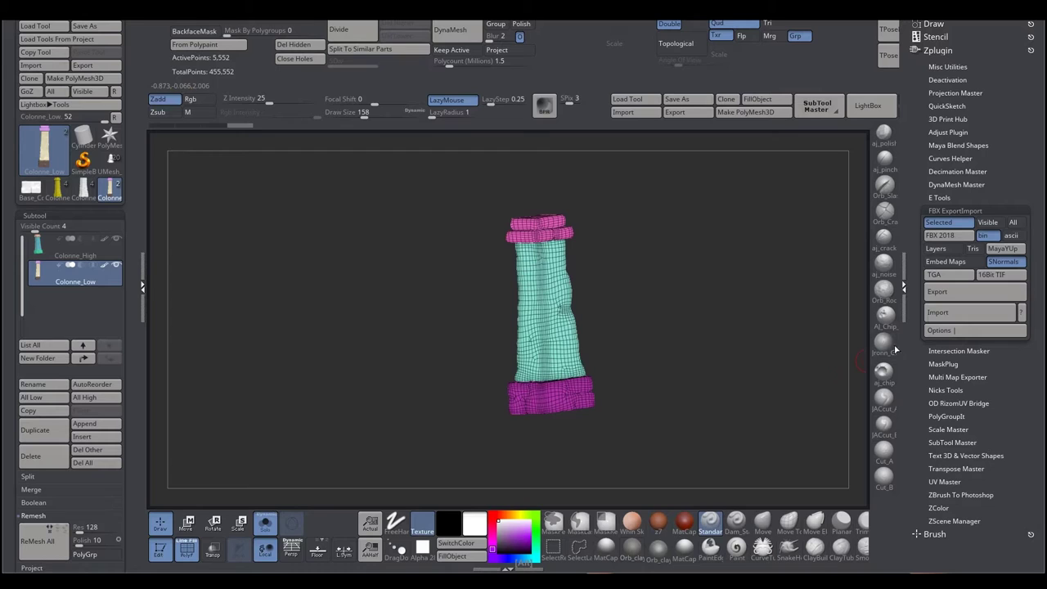
Export Colonne_Low as Colonne_Low.fbx, overwriting the existing file.
left_click(938, 292)
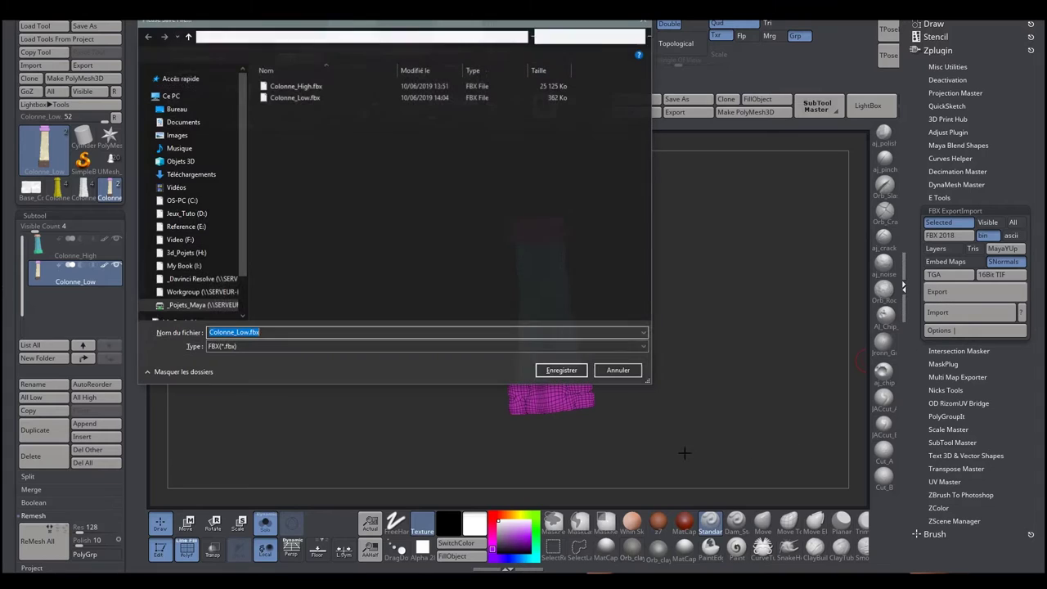
left_click(279, 97)
left_click(561, 370)
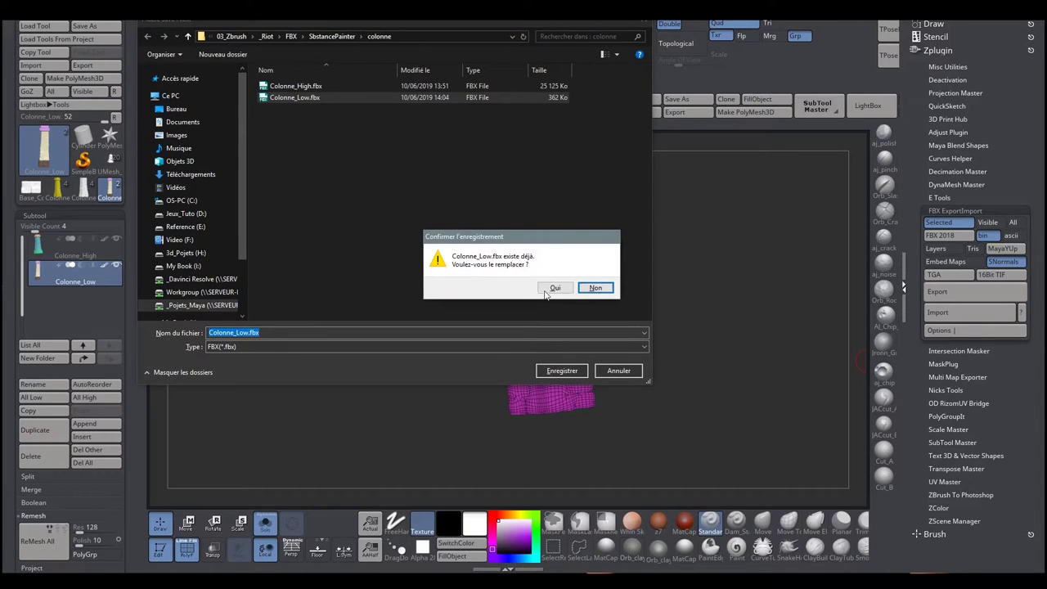
left_click(550, 292)
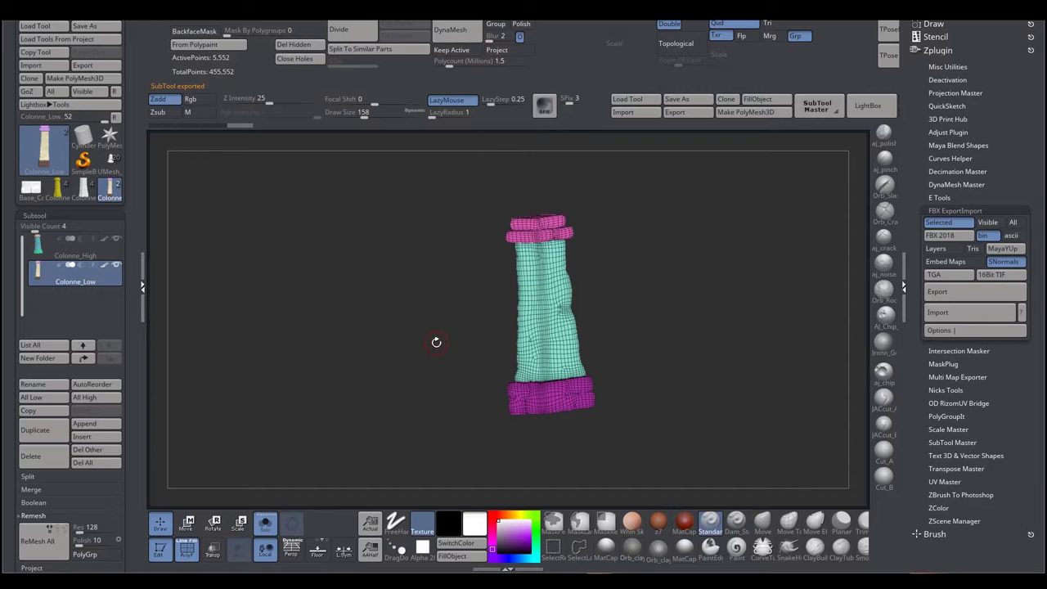
left_click_drag(415, 343, 344, 376)
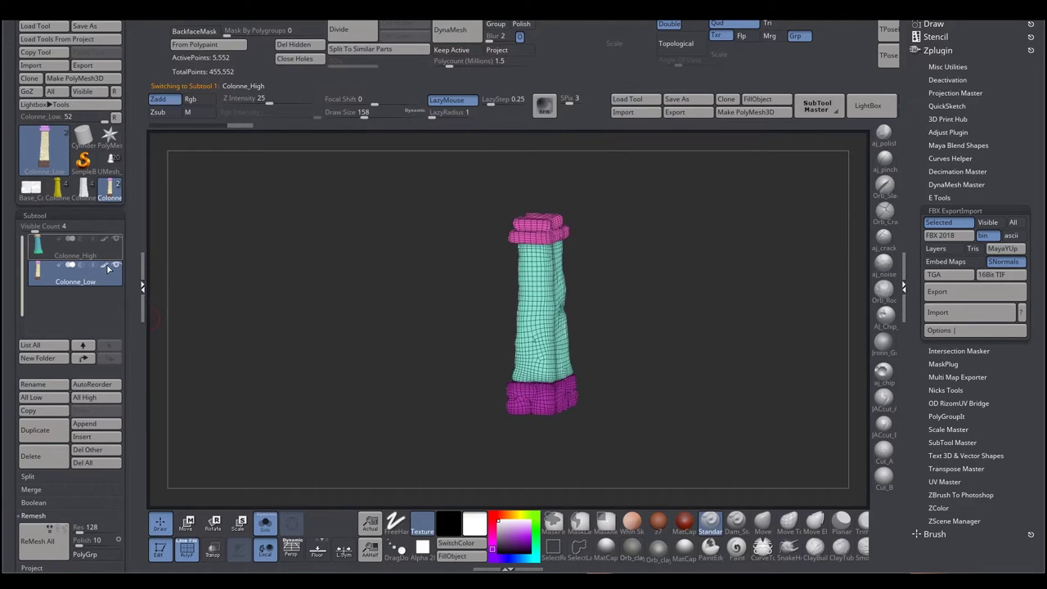
left_click_drag(572, 442, 537, 413)
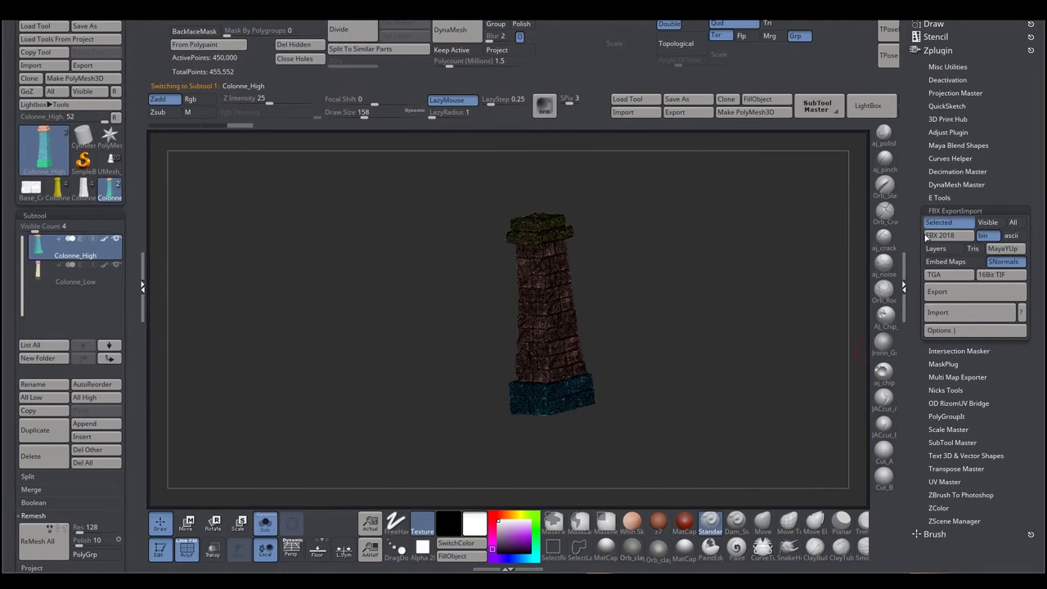
Export the high mesh from ZBrush as Colonne_High.fbx, replacing the existing file.
left_click(931, 297)
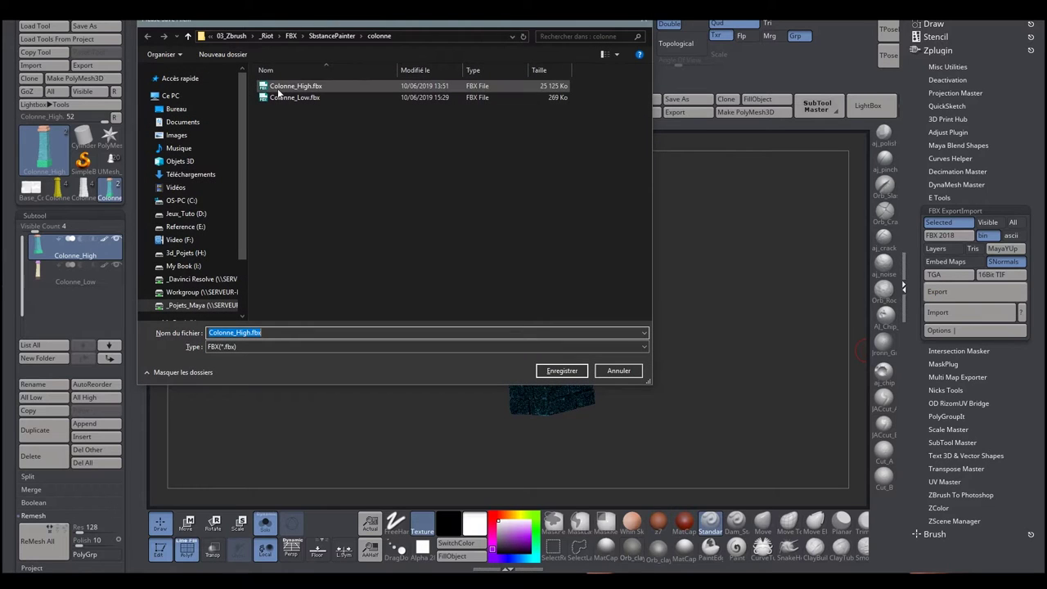
key("Return")
left_click(554, 288)
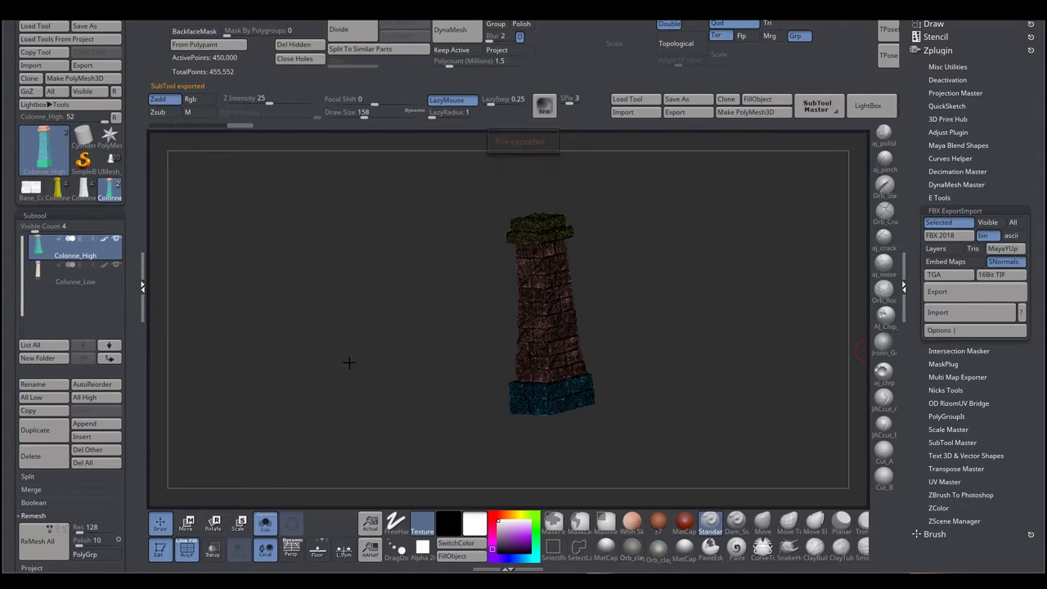
Make Colonne_Low the active mesh and rotate the view to inspect the column.
left_click_drag(355, 350, 362, 351)
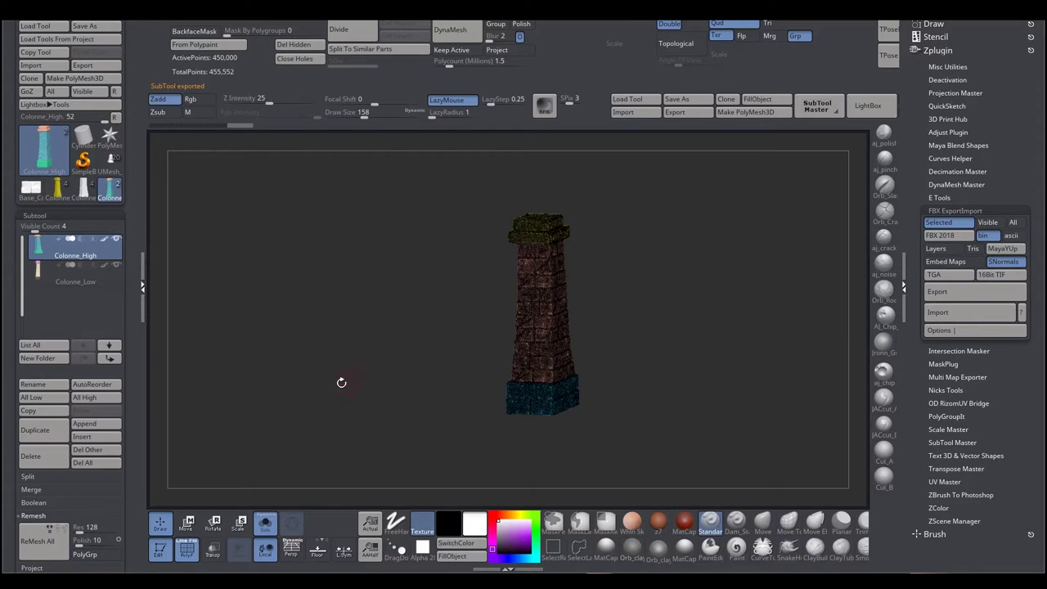
left_click(111, 281)
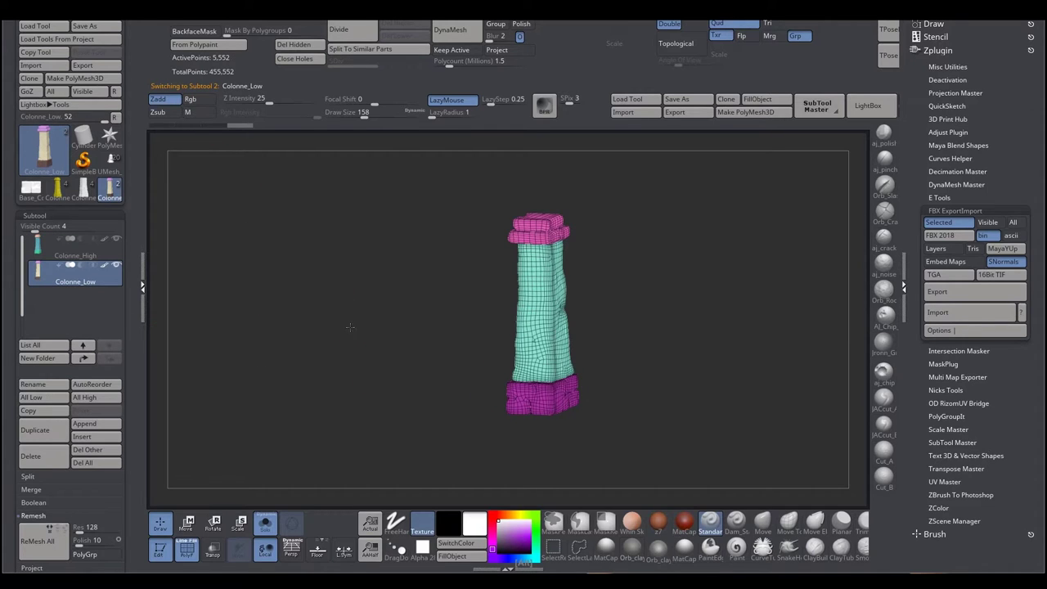
left_click_drag(350, 328, 378, 346)
mouse_move(404, 342)
left_mouse_down()
mouse_move(476, 347)
mouse_move(392, 334)
mouse_move(379, 355)
mouse_move(389, 354)
left_mouse_up()
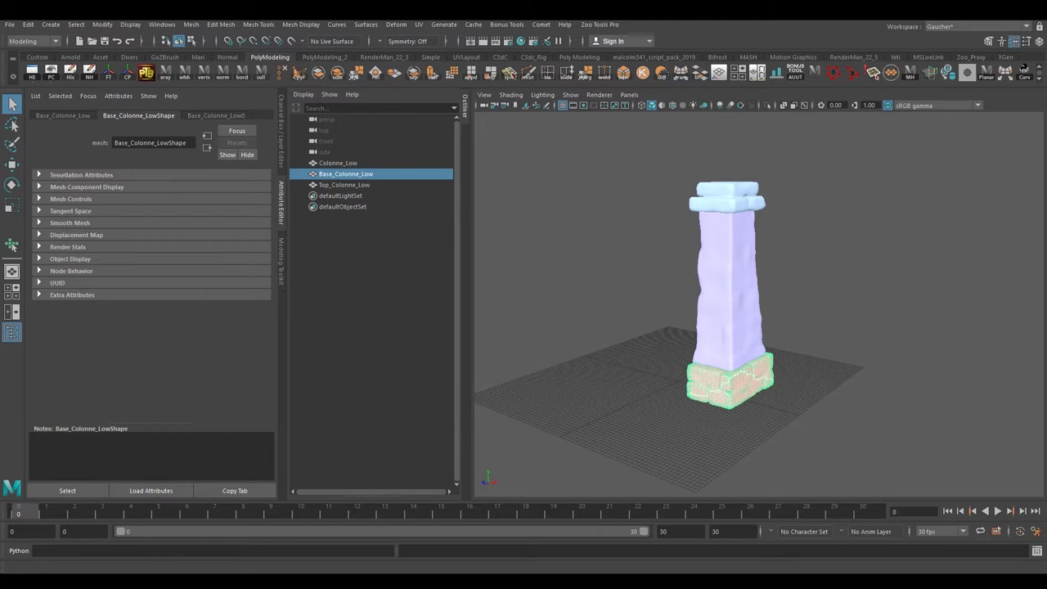
Select the top, shaft and Base_Colonne_Low pieces in turn while orbiting the column.
mouse_move(724, 217)
left_mouse_down("alt")
mouse_move(600, 252)
mouse_move(583, 230)
mouse_move(594, 242)
left_mouse_up("alt")
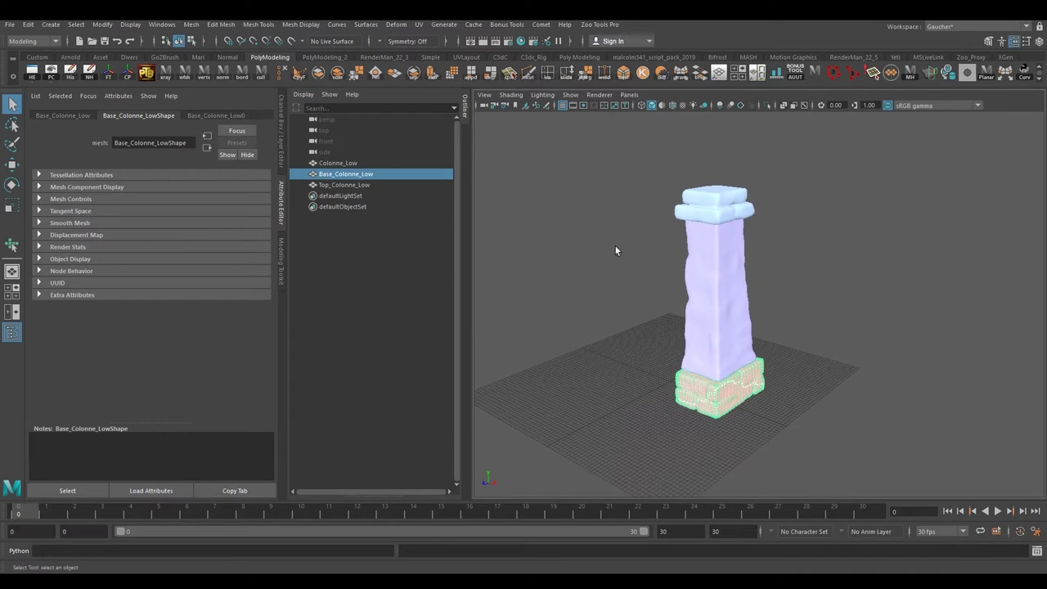
left_click(715, 205)
left_click(711, 261)
left_click(710, 385)
right_click_drag(694, 387, 581, 303, "alt")
mouse_move(581, 303)
left_mouse_down("alt")
mouse_move(570, 297)
mouse_move(589, 278)
left_mouse_up("alt")
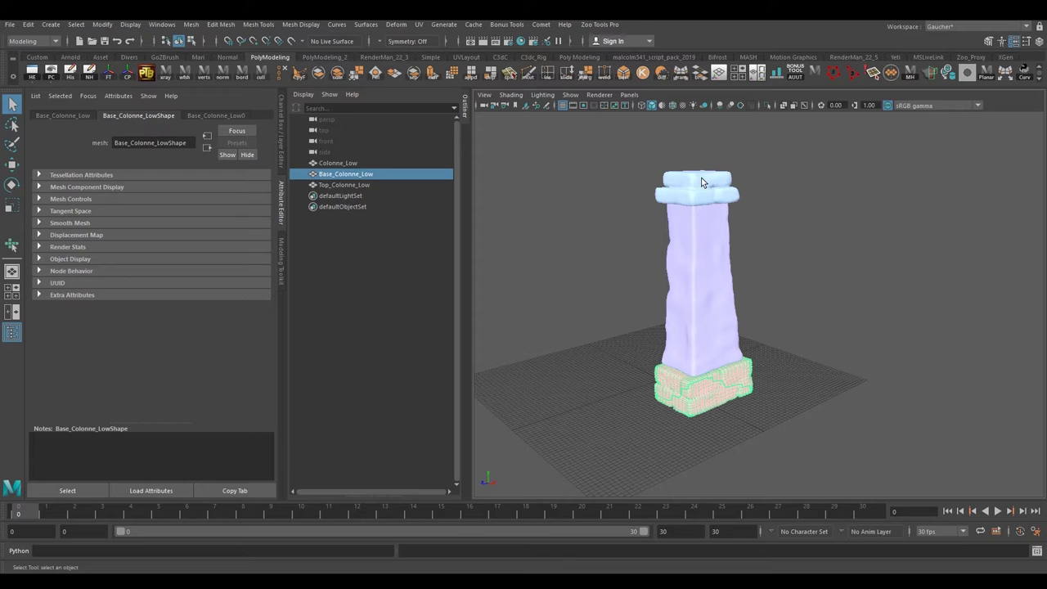
left_click(699, 193)
left_click(706, 310)
left_click(708, 382)
right_click_drag(707, 381, 638, 336, "alt")
mouse_move(638, 335)
left_mouse_down("alt")
mouse_move(581, 289)
mouse_move(575, 261)
mouse_move(592, 286)
left_mouse_up("alt")
Assign lambert1 to all three column pieces, then select Top_Colonne_Low.
left_click_drag(640, 172, 732, 344)
mouse_move(714, 262)
right_mouse_down()
mouse_move(706, 554)
mouse_move(760, 566)
right_mouse_up()
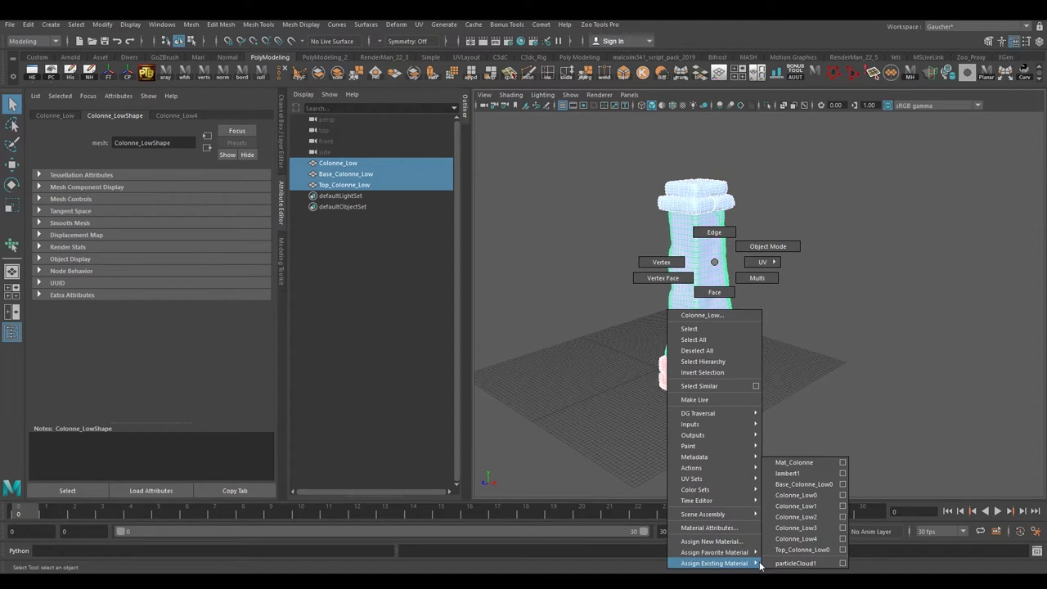
right_click_drag(759, 566, 781, 472)
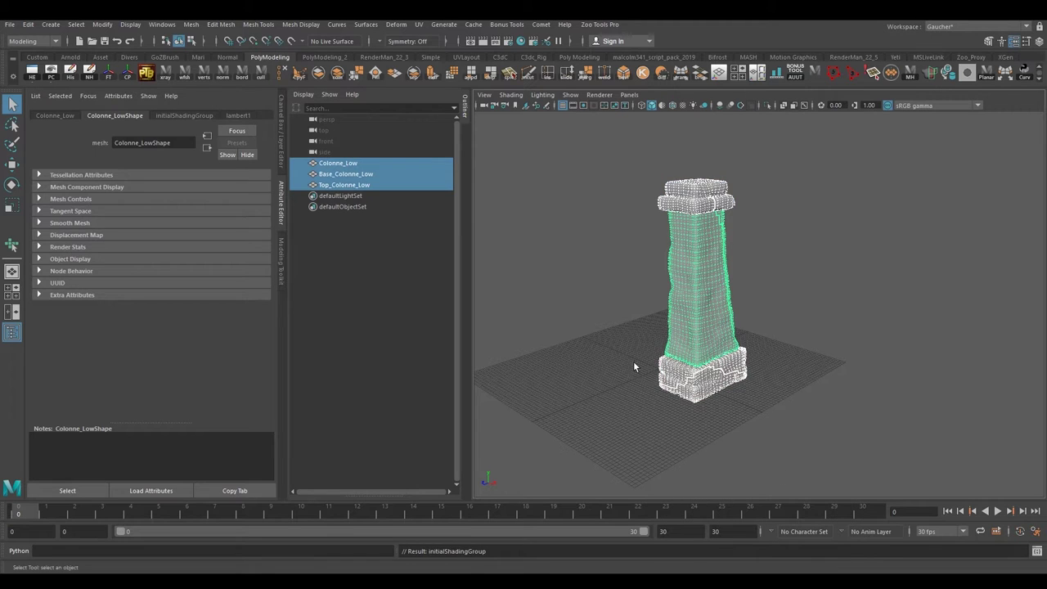
left_click(633, 366)
right_click_drag(601, 284, 627, 266, "alt")
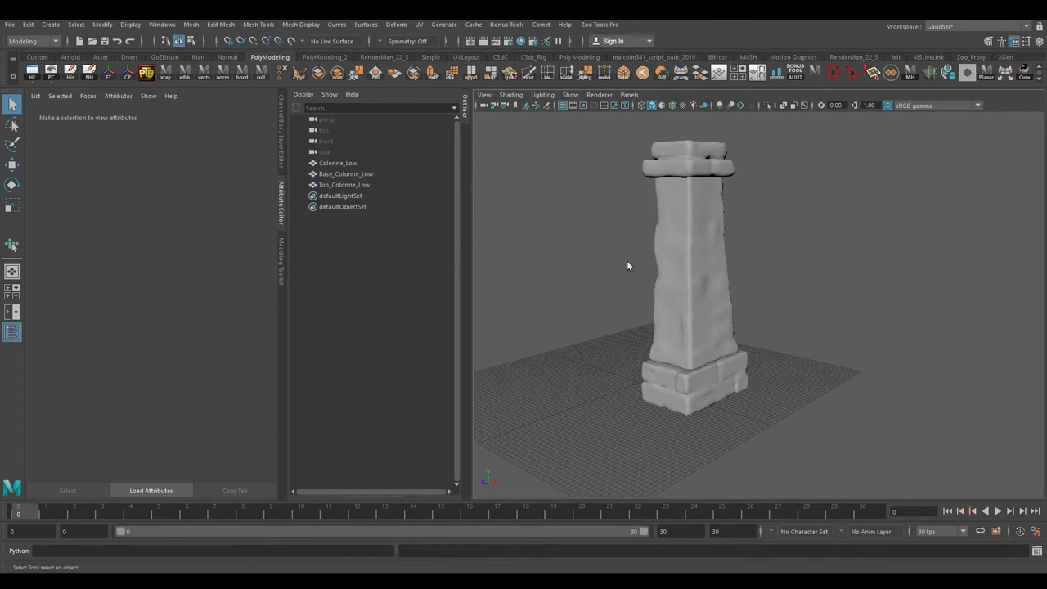
left_click(676, 145)
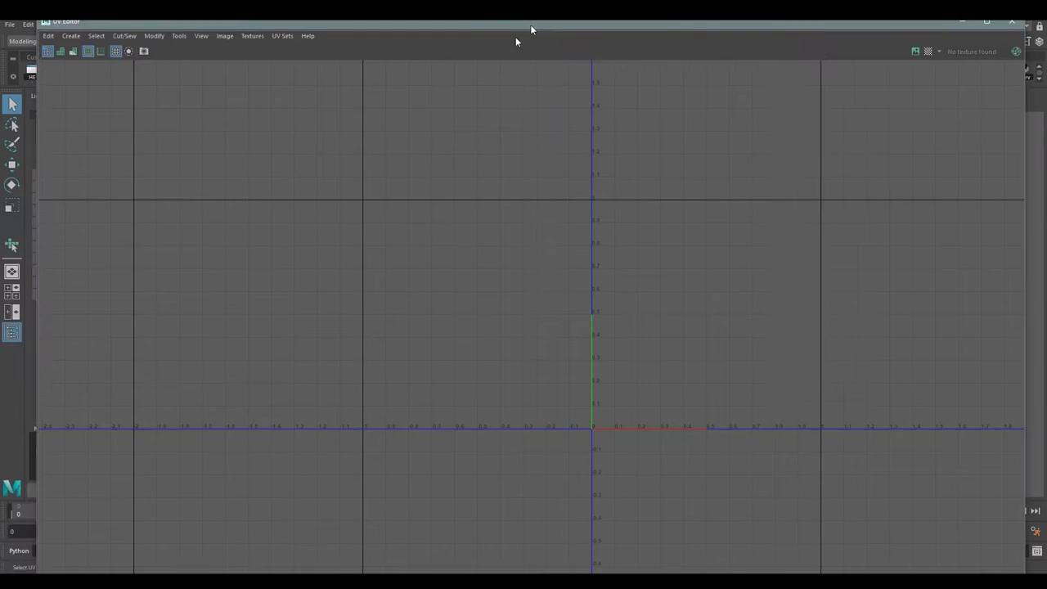
Restore the UV editor to a smaller window and select shaft, base and cap to view their UVs.
double_click(549, 20)
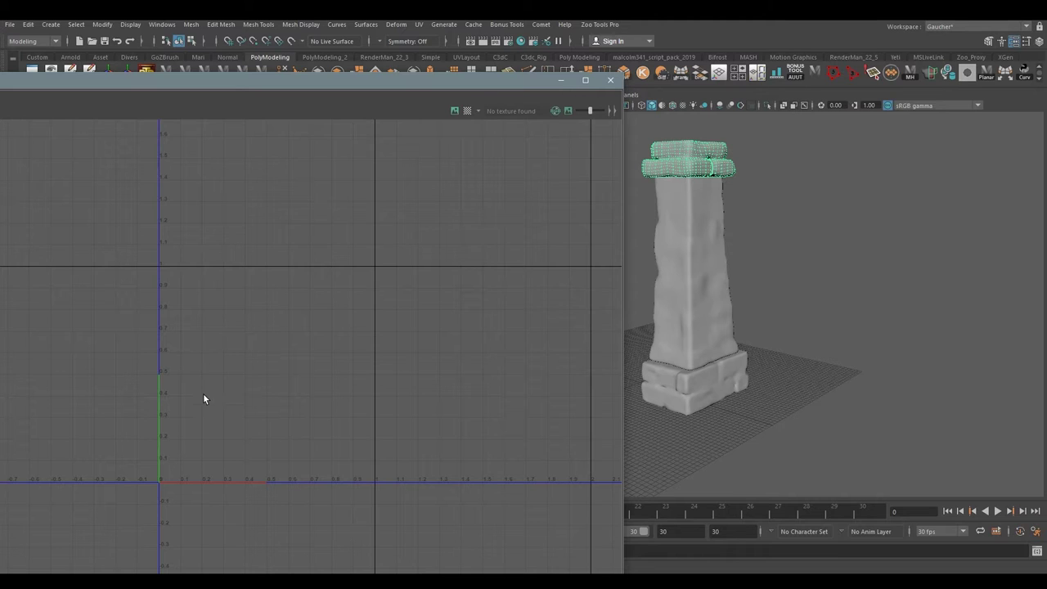
scroll(202, 394, "down", 5)
middle_click_drag(82, 343, 137, 305, "alt")
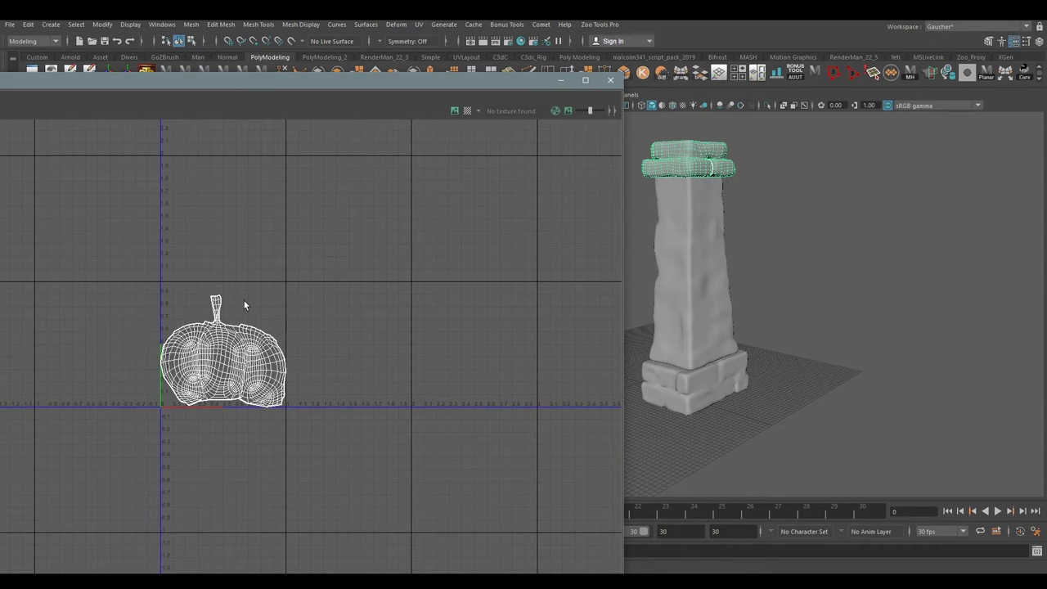
left_click(681, 251)
left_click(685, 379)
scroll(194, 238, "up", 2)
scroll(321, 351, "down", 1)
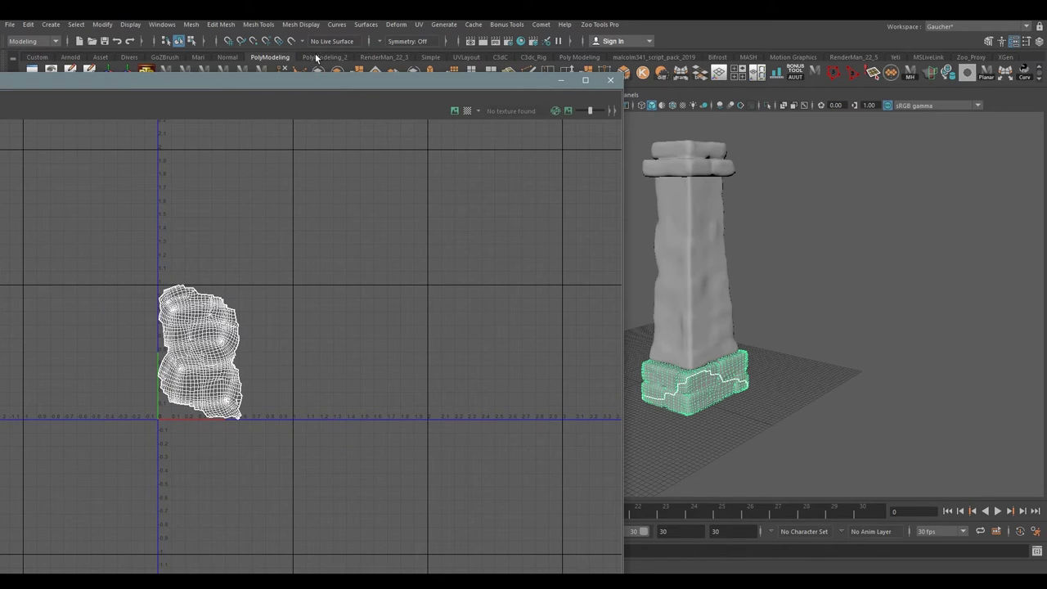
left_click(685, 239, "shift")
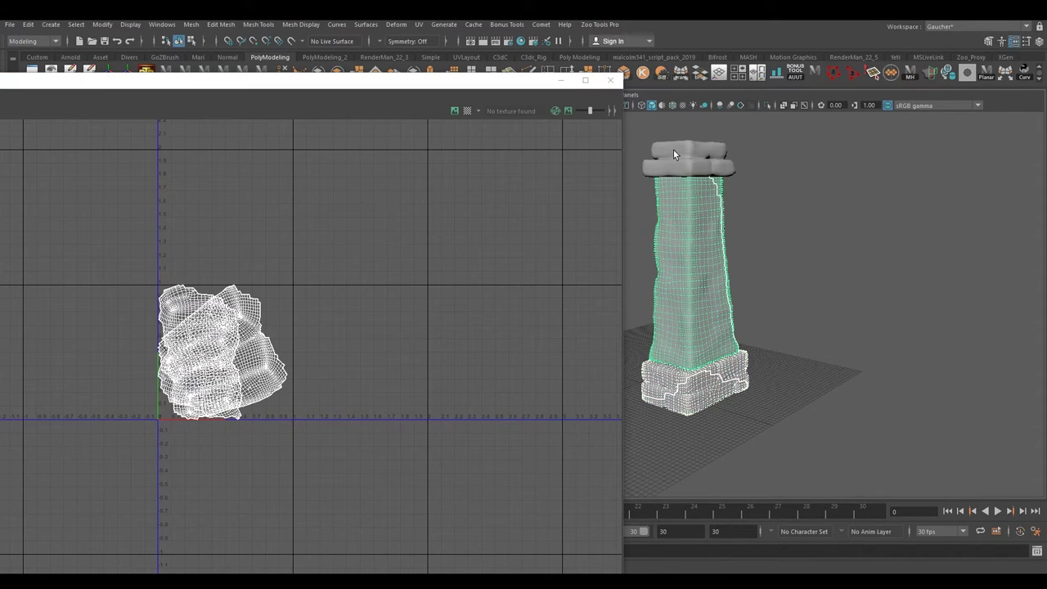
left_click(677, 156, "shift")
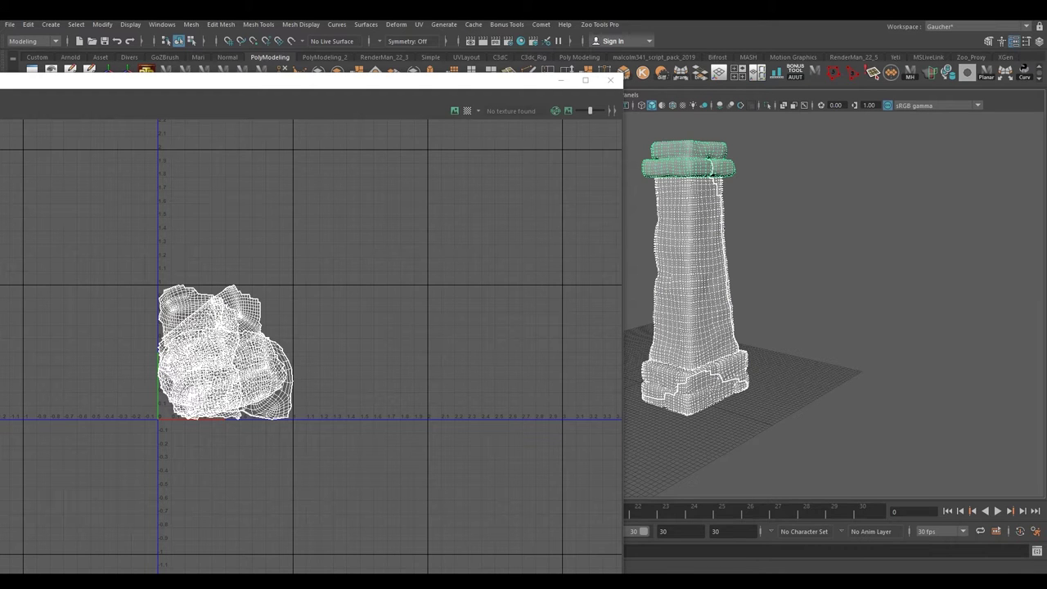
Reposition the UV editor and reselect the base and shaft to display their UVs.
mouse_move(162, 80)
left_mouse_down()
mouse_move(162, 292)
mouse_move(124, 104)
left_mouse_up()
scroll(341, 385, "up", 2)
scroll(158, 365, "up", 2)
scroll(158, 364, "up", 2)
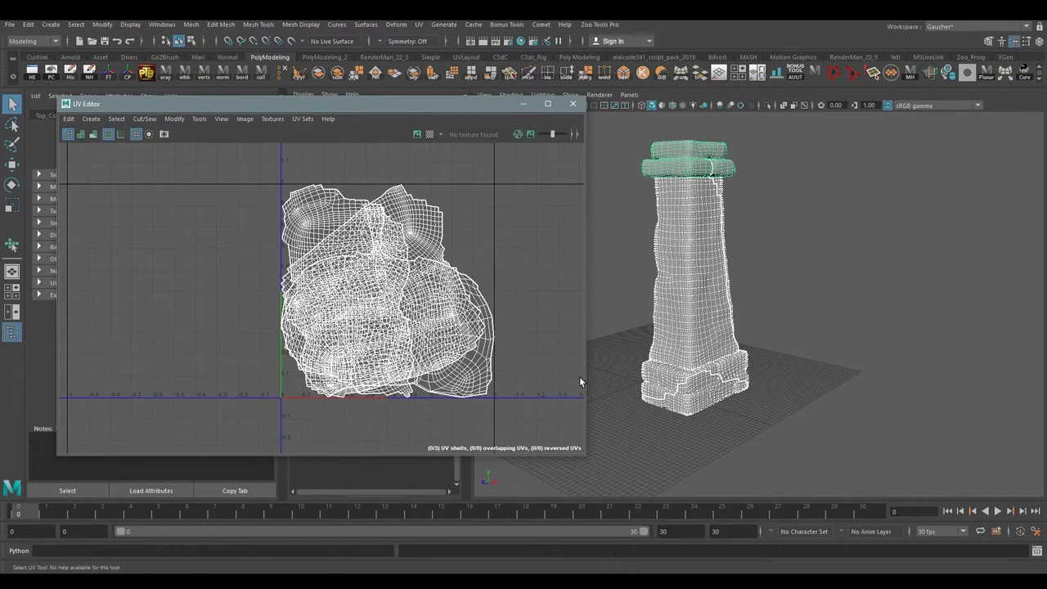
left_click(614, 381)
left_click(679, 396)
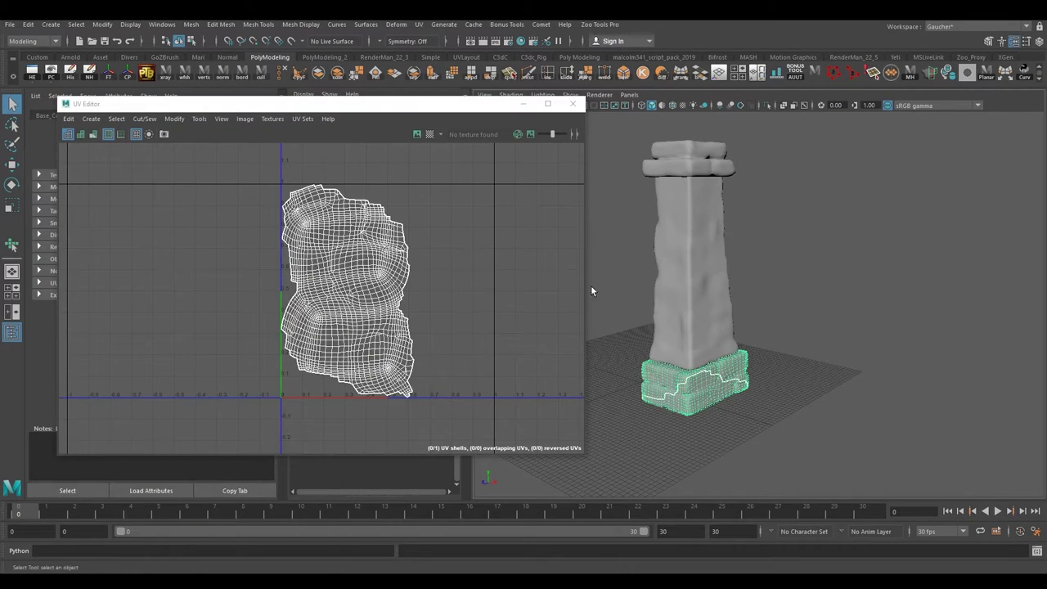
left_click(672, 291)
scroll(366, 286, "down", 1)
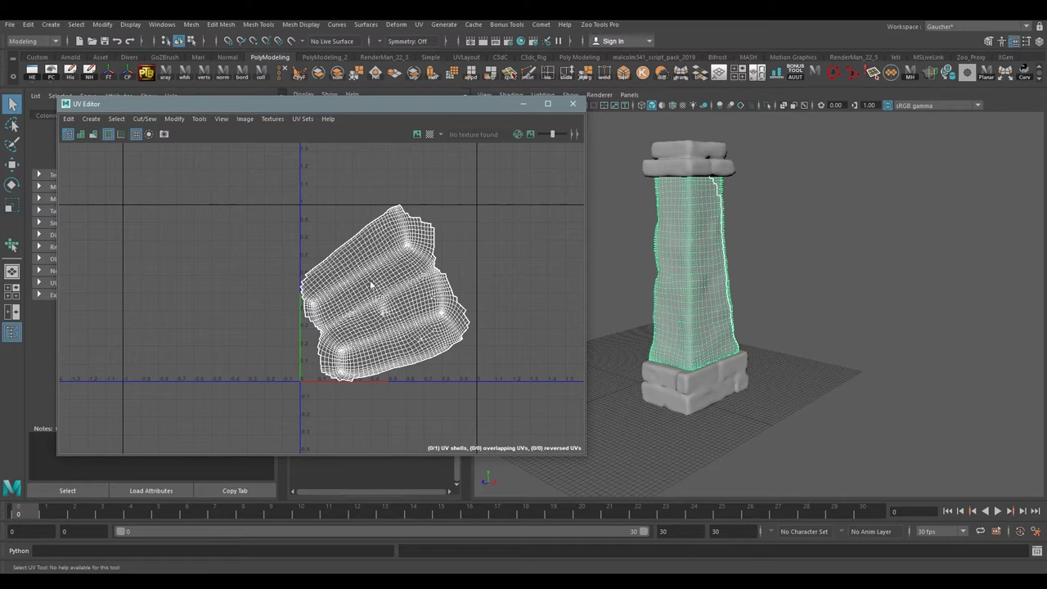
Rotate the shaft's UV shell upright, shrink it, and bring up the UV Toolkit.
right_click_drag(370, 284, 420, 284)
left_click_drag(225, 167, 537, 423)
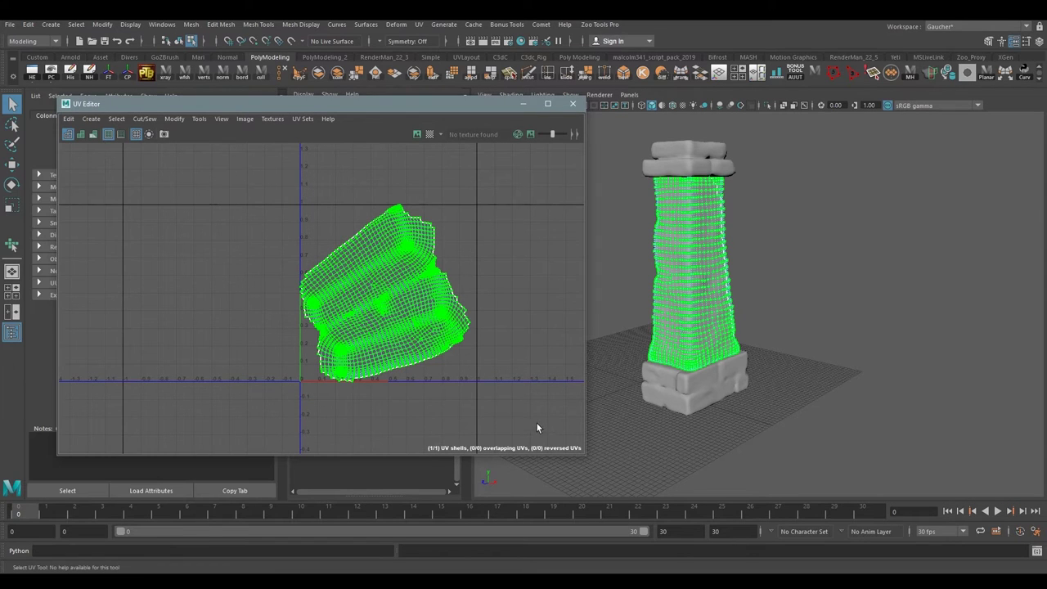
key("e")
left_click_drag(339, 263, 340, 317)
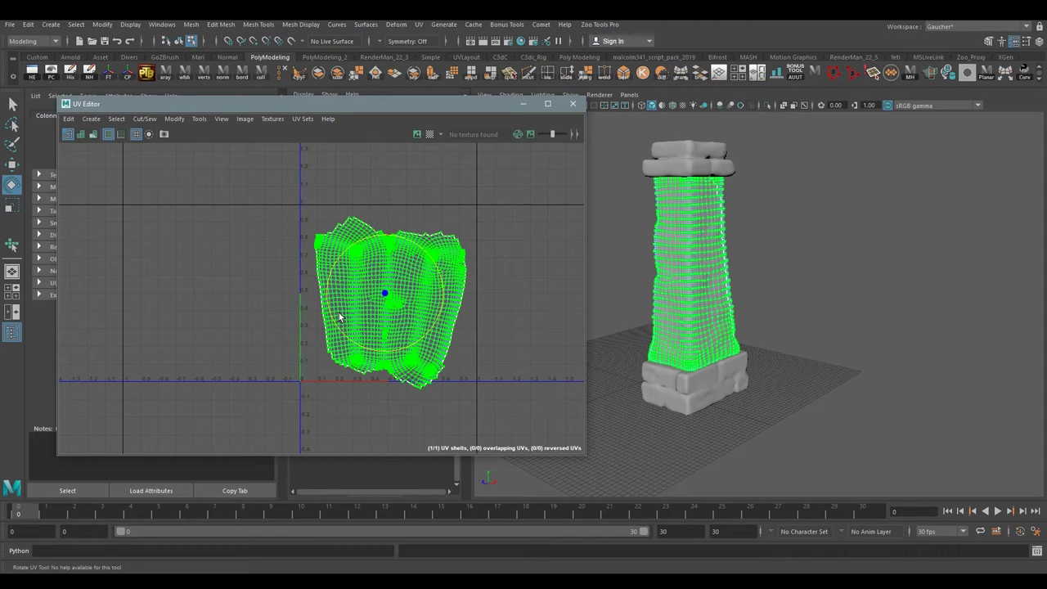
key("r")
mouse_move(358, 306)
middle_mouse_down()
mouse_move(372, 319)
mouse_move(346, 335)
middle_mouse_up()
key("w")
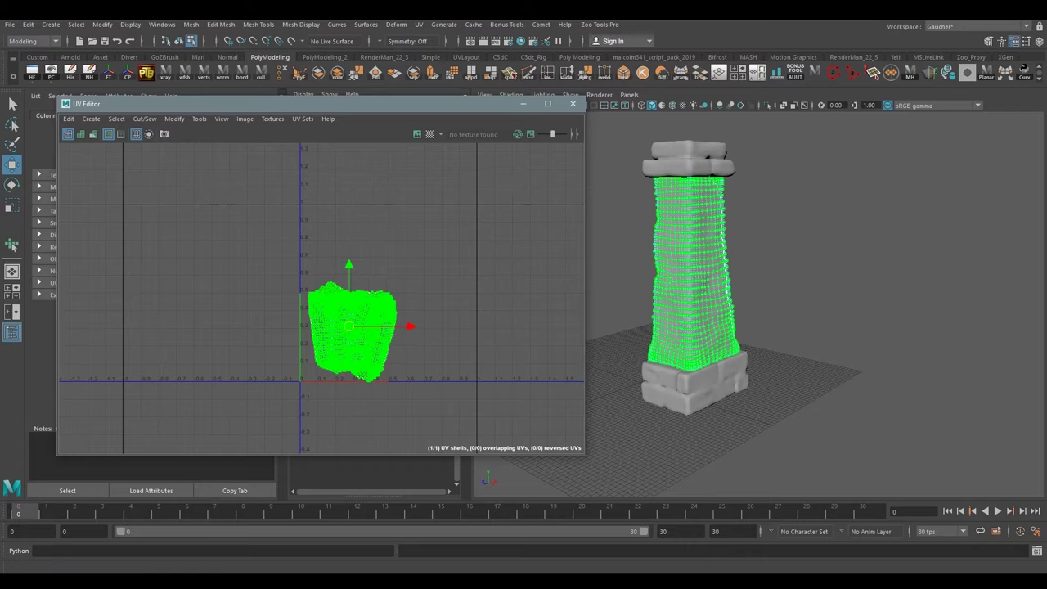
key("ctrl+b")
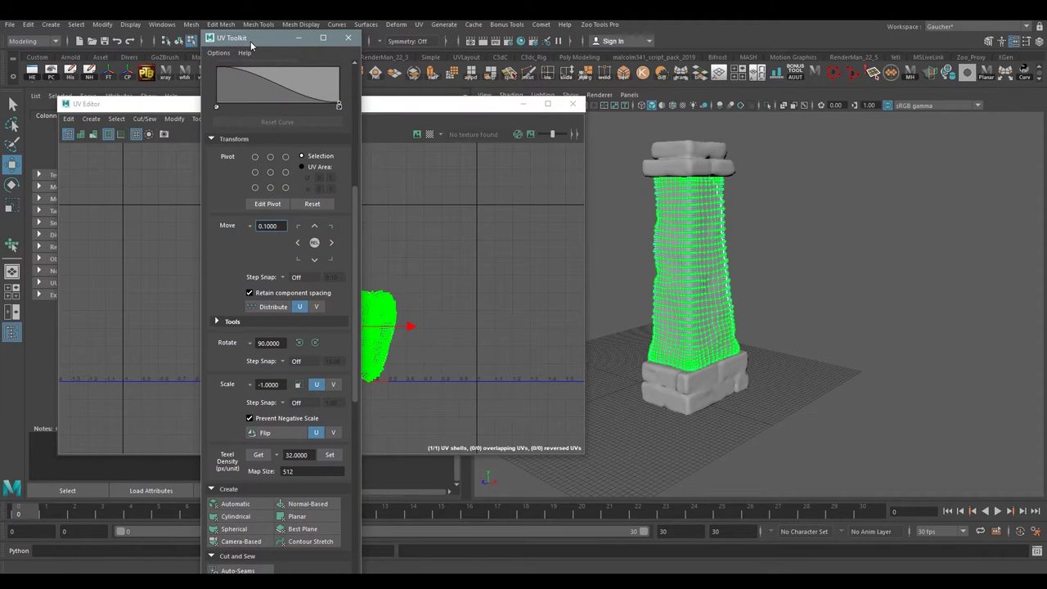
Get the shaft's 1.0162 texel density and set it on the cap and base UV shells.
left_click(259, 457)
left_click(348, 37)
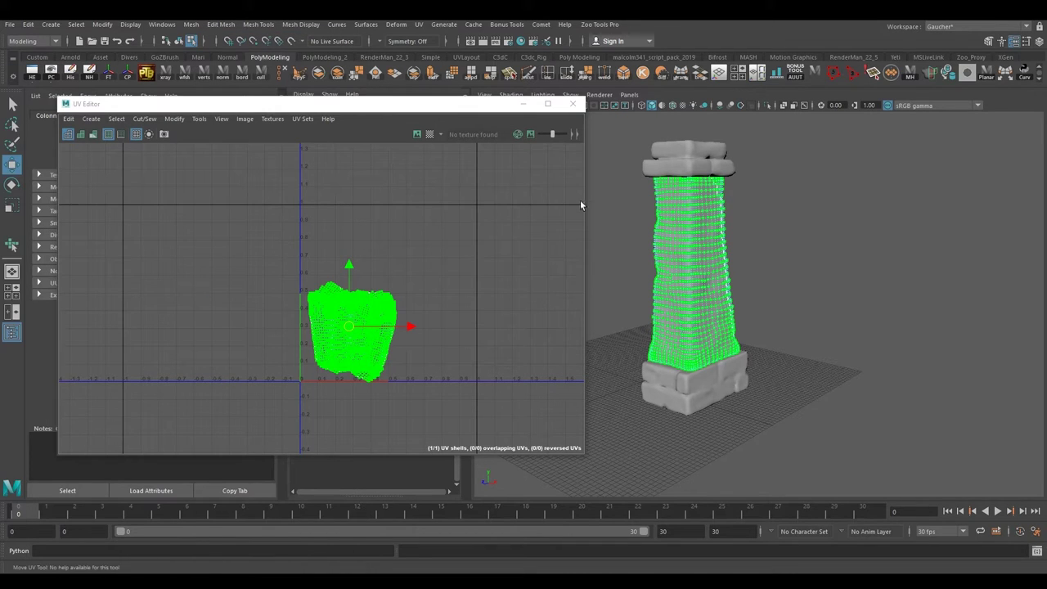
right_click_drag(675, 252, 674, 225)
left_click(694, 303)
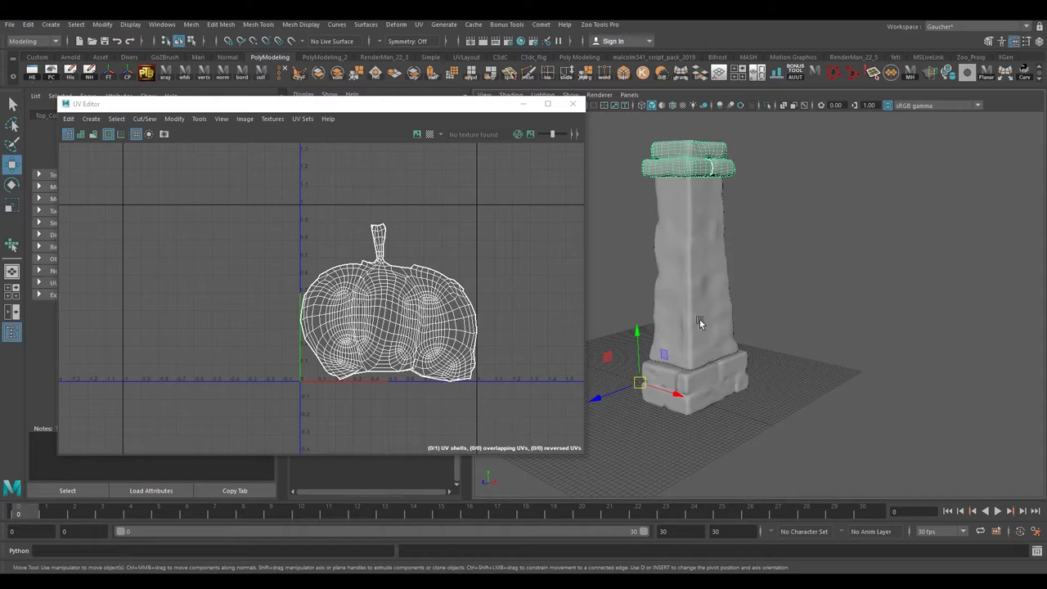
left_click(704, 395, "shift")
right_click_drag(350, 292, 409, 297)
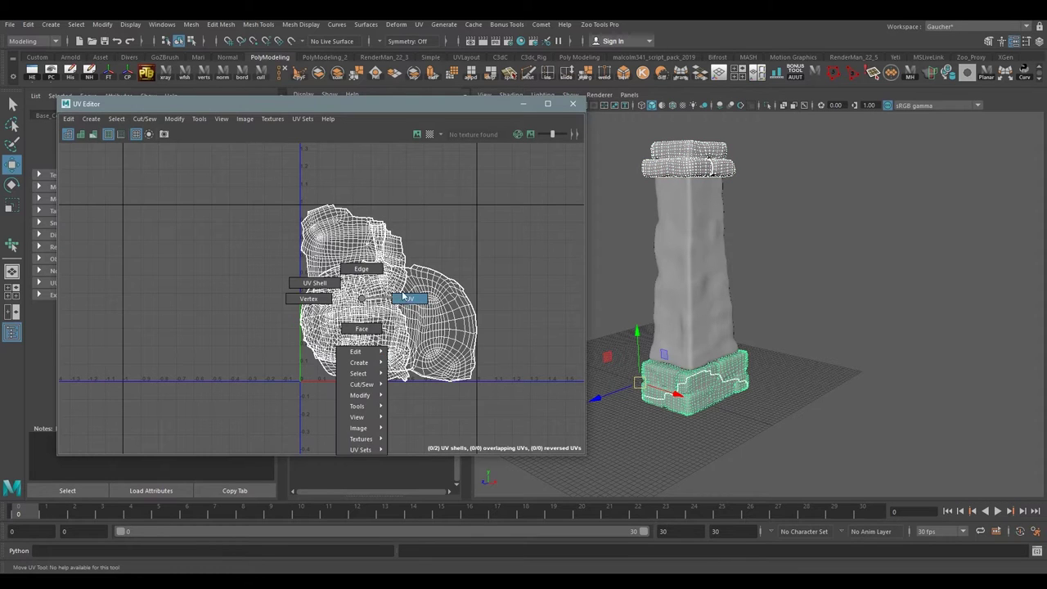
left_click_drag(325, 233, 327, 235)
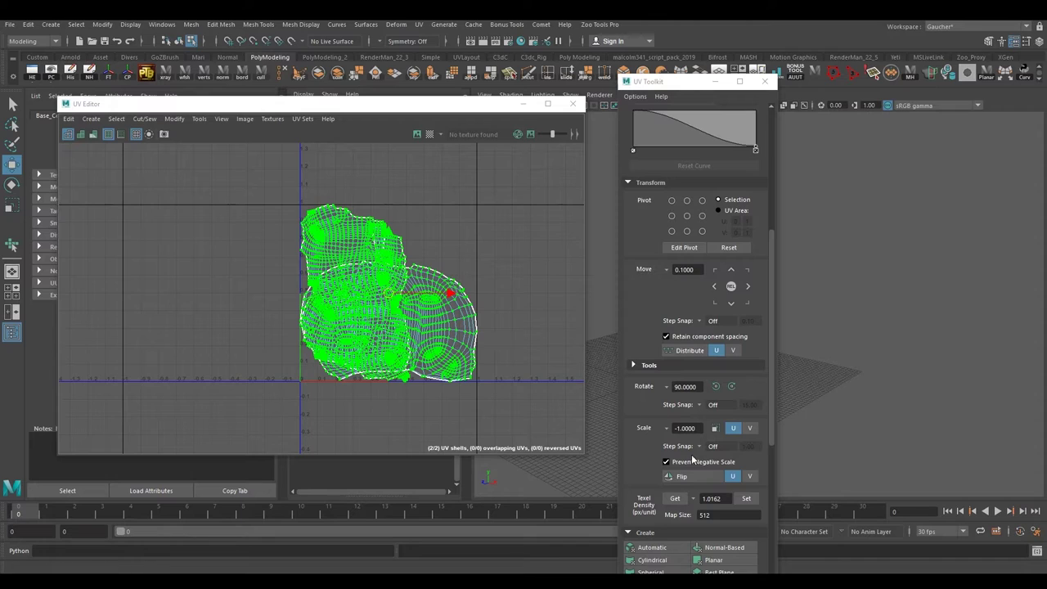
left_click(746, 500)
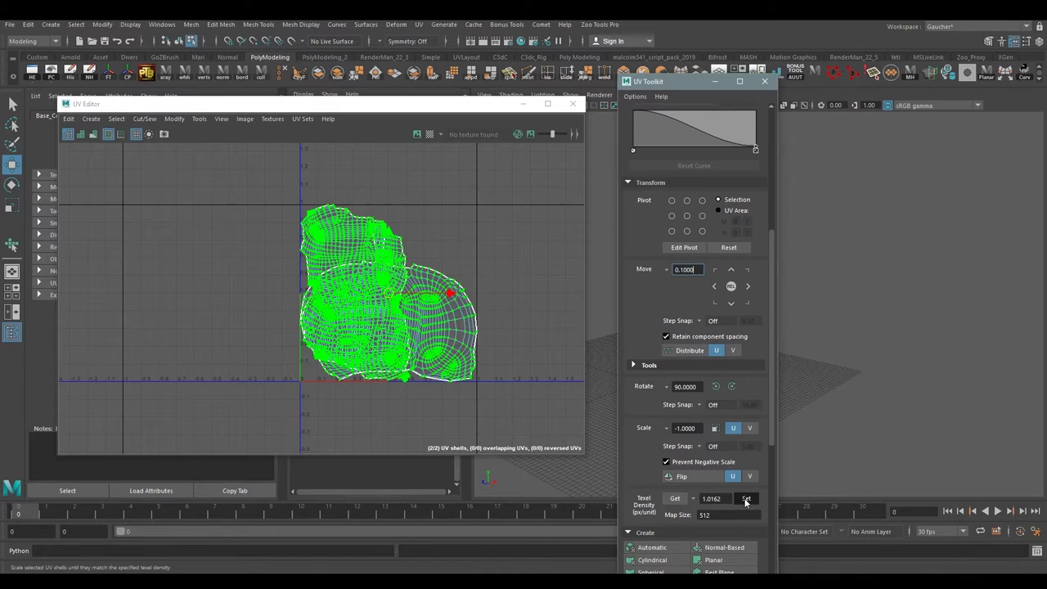
Frame the 0–1 UV range and move the UV Toolkit aside to reveal the column.
key("a")
scroll(435, 317, "up", 1)
scroll(435, 317, "up", 1)
scroll(507, 311, "down", 2)
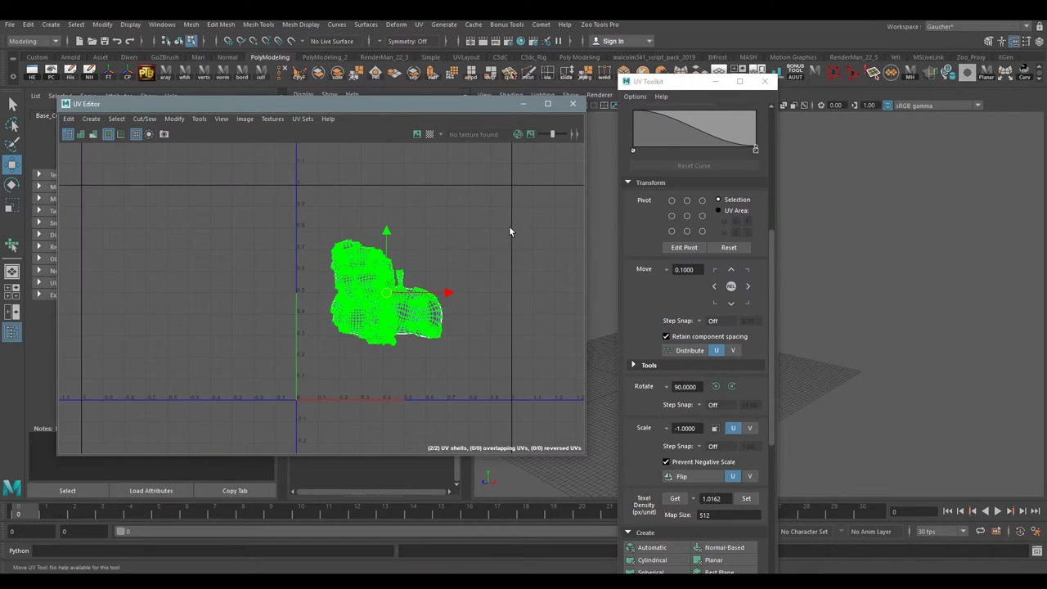
left_click_drag(674, 79, 856, 92)
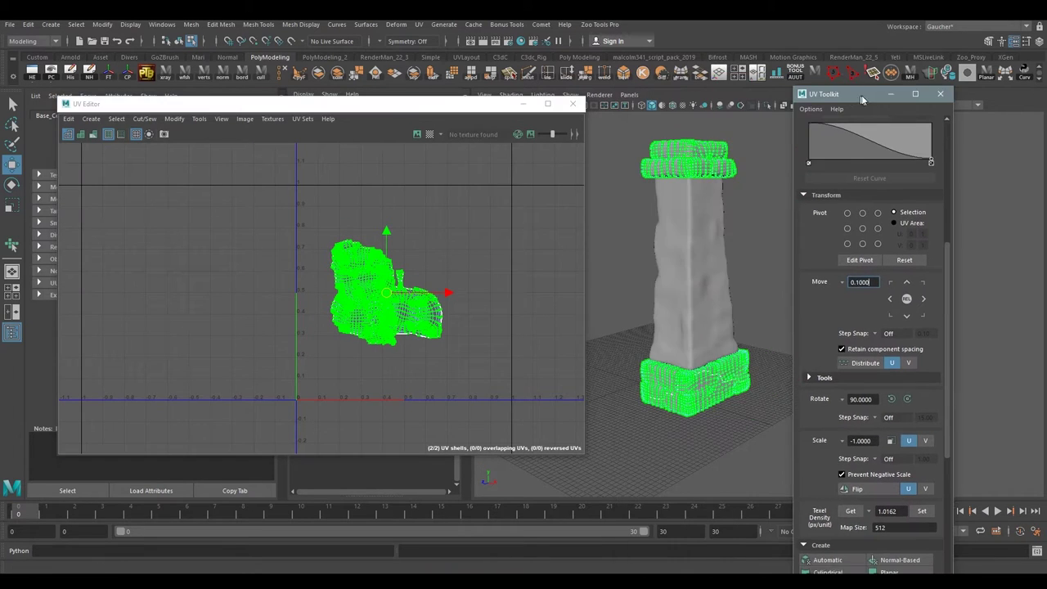
Move the top, round and upper UV shells apart so none overlap.
right_click(673, 229)
left_click(702, 213)
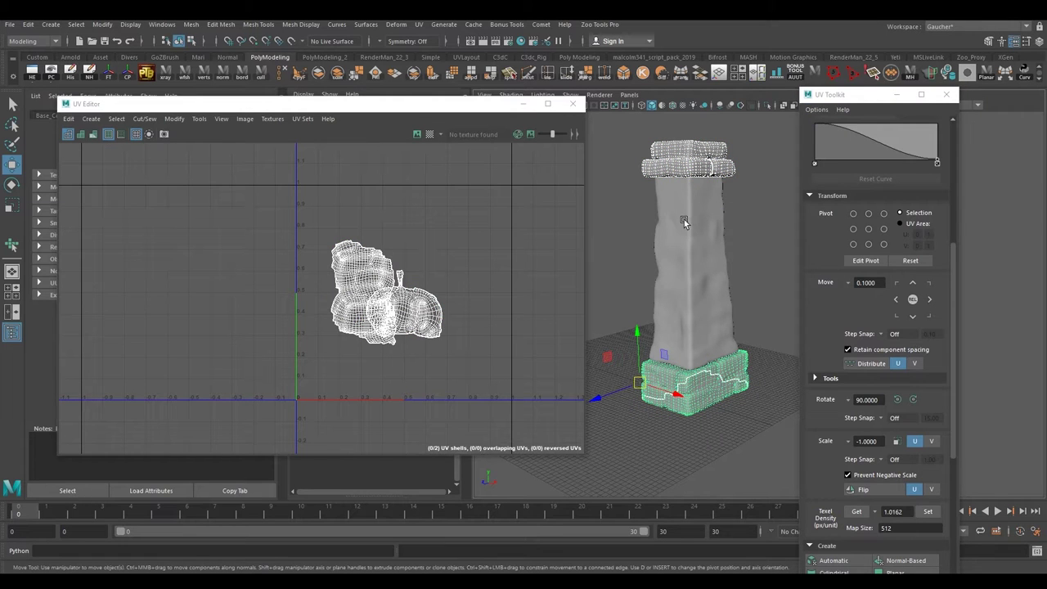
left_click(685, 219)
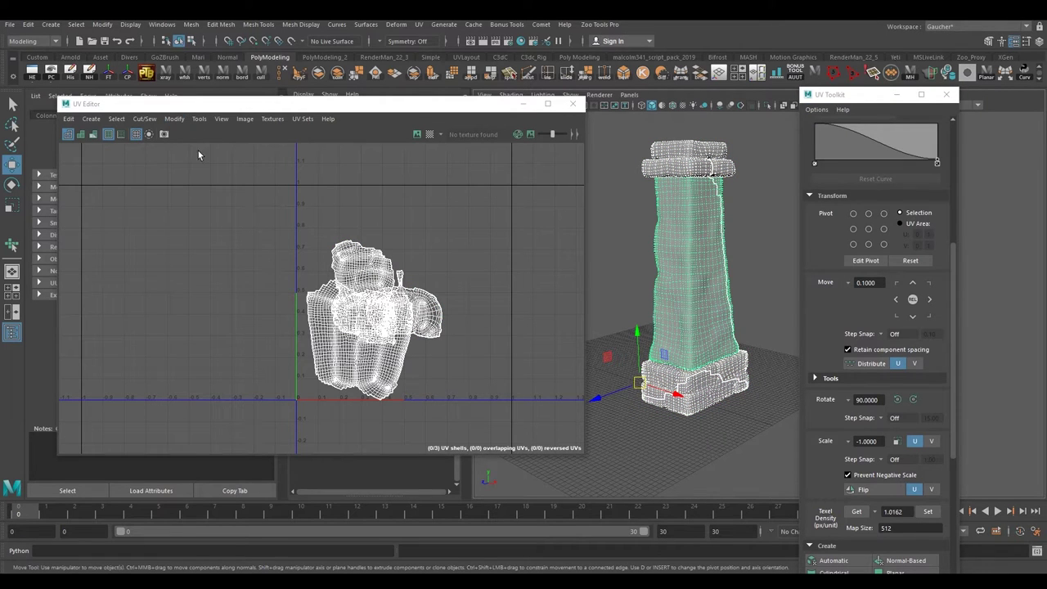
mouse_move(360, 268)
right_mouse_down()
mouse_move(337, 242)
mouse_move(382, 260)
right_mouse_up()
left_click(350, 248)
left_click_drag(350, 247, 472, 248)
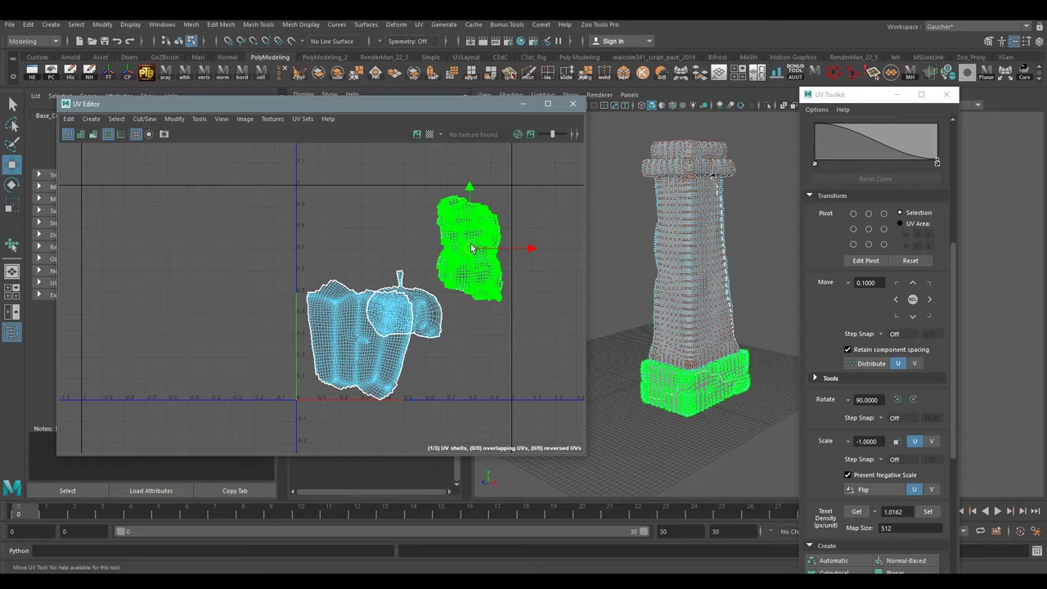
left_click(437, 327)
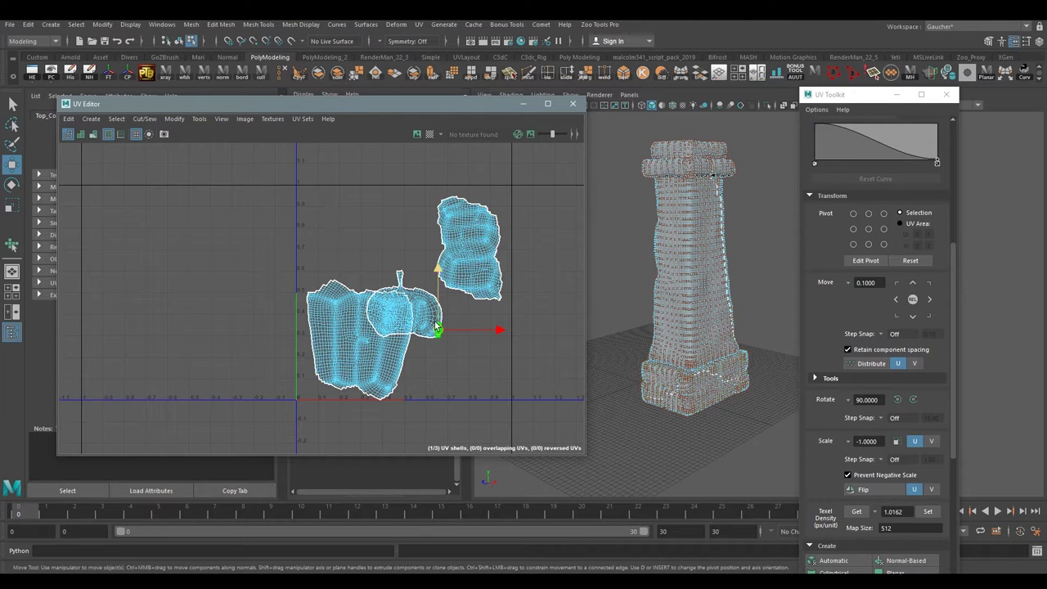
double_click(437, 327)
left_click_drag(402, 304, 452, 361)
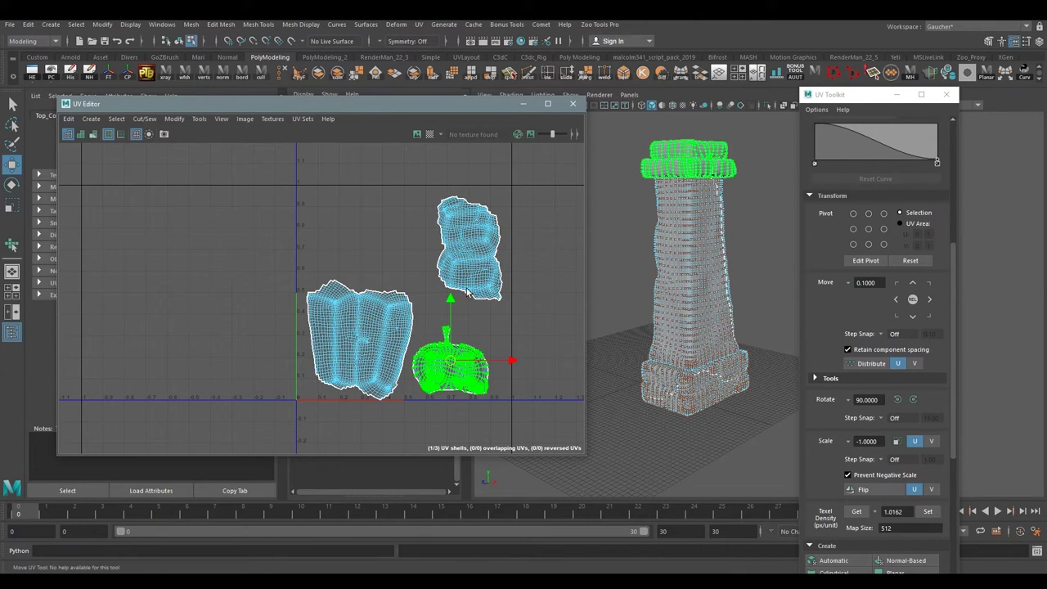
left_click_drag(417, 189, 532, 308)
left_click_drag(475, 267, 455, 286)
Nudge all three shells up-right, scale them up slightly, and frame the pillar.
left_click_drag(245, 191, 546, 420)
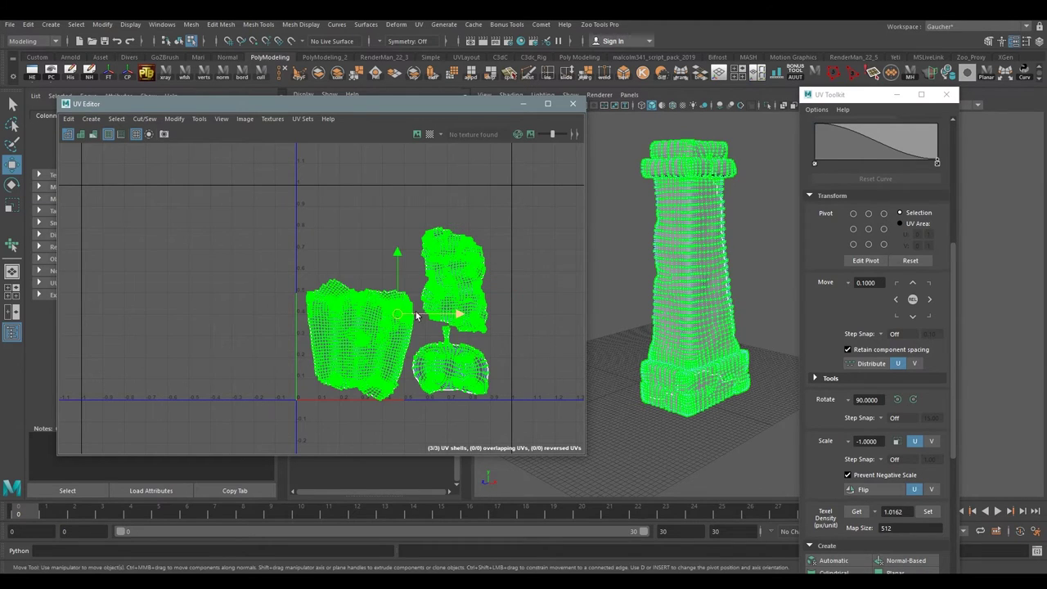
left_click_drag(397, 313, 403, 301)
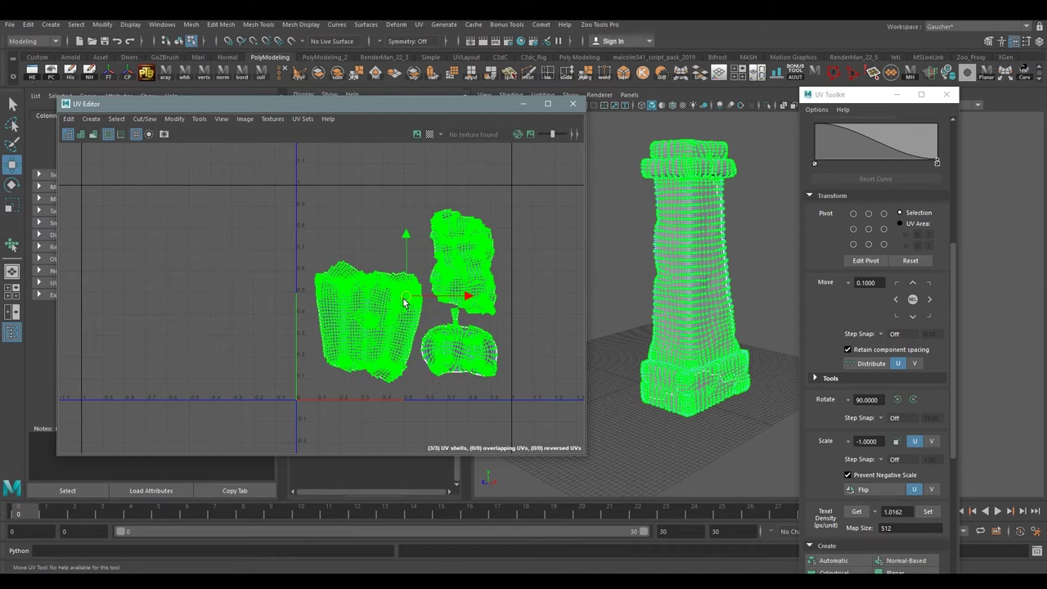
key("r")
left_click_drag(406, 296, 413, 300)
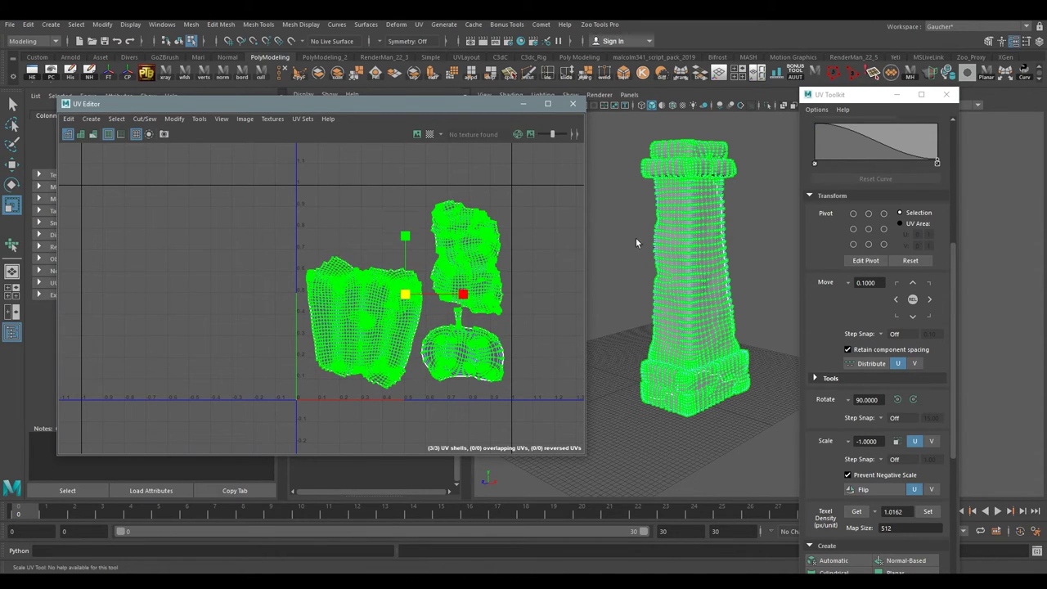
right_click_drag(673, 237, 690, 220)
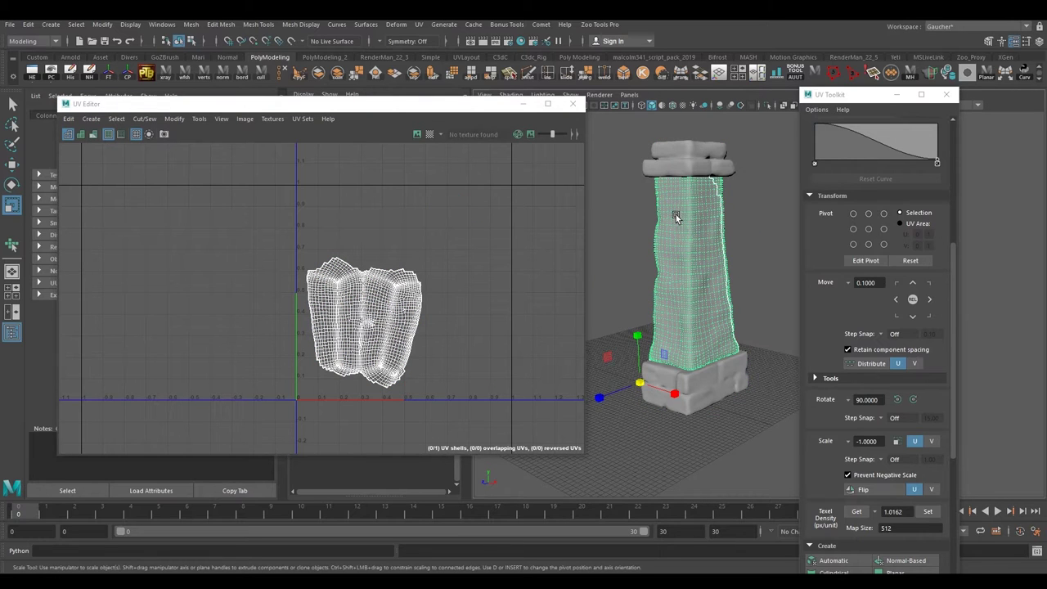
key("f")
right_click_drag(672, 220, 714, 207)
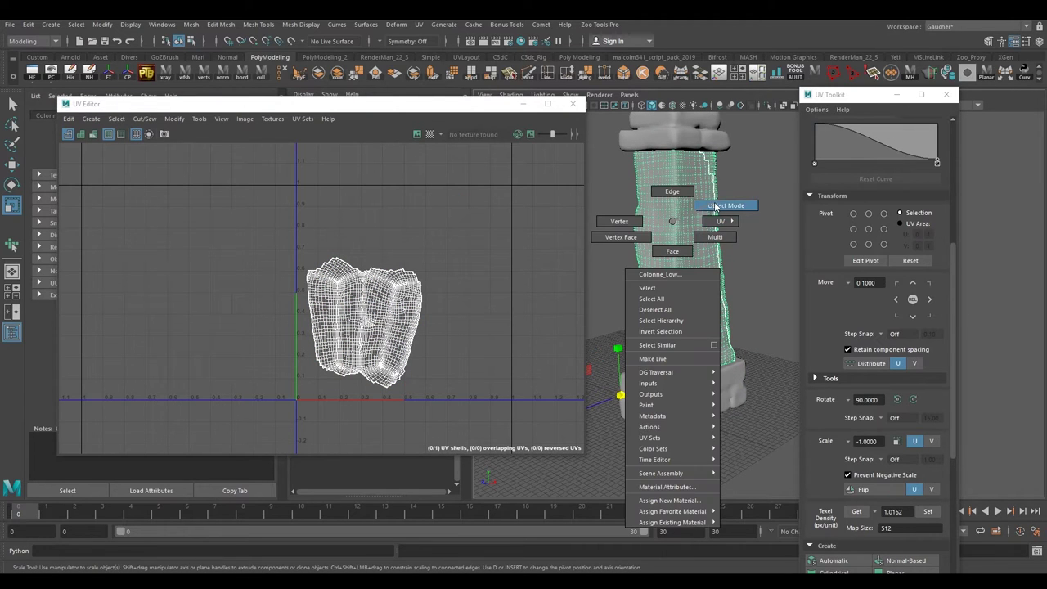
Assign all three column pieces a new Blinn material with a Checker texture on its Color.
left_click(572, 103)
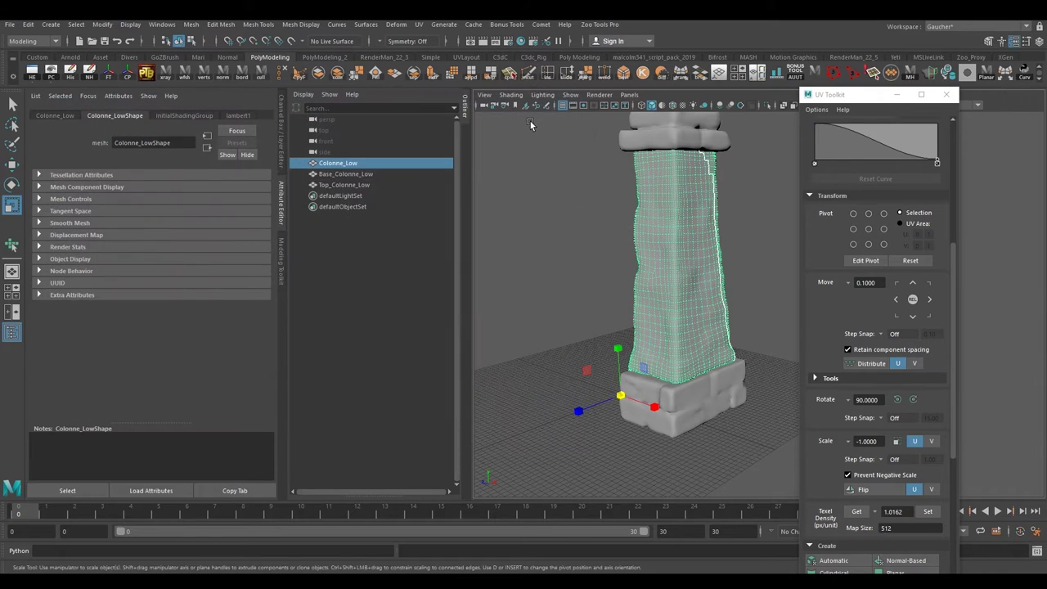
left_click(619, 143, "shift")
left_click(642, 391, "shift")
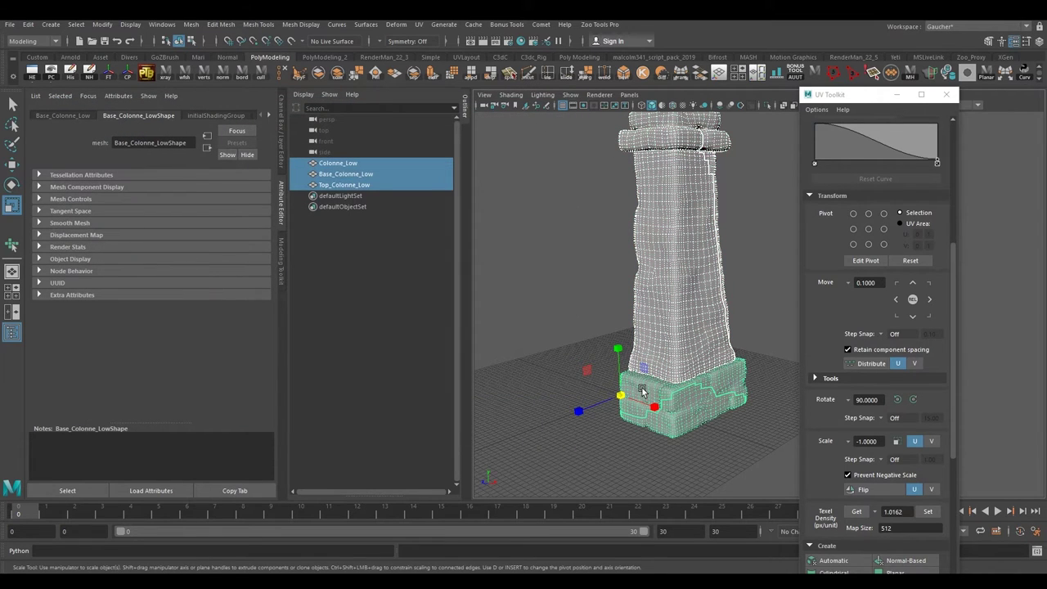
key("q")
right_click_drag(642, 262, 665, 557)
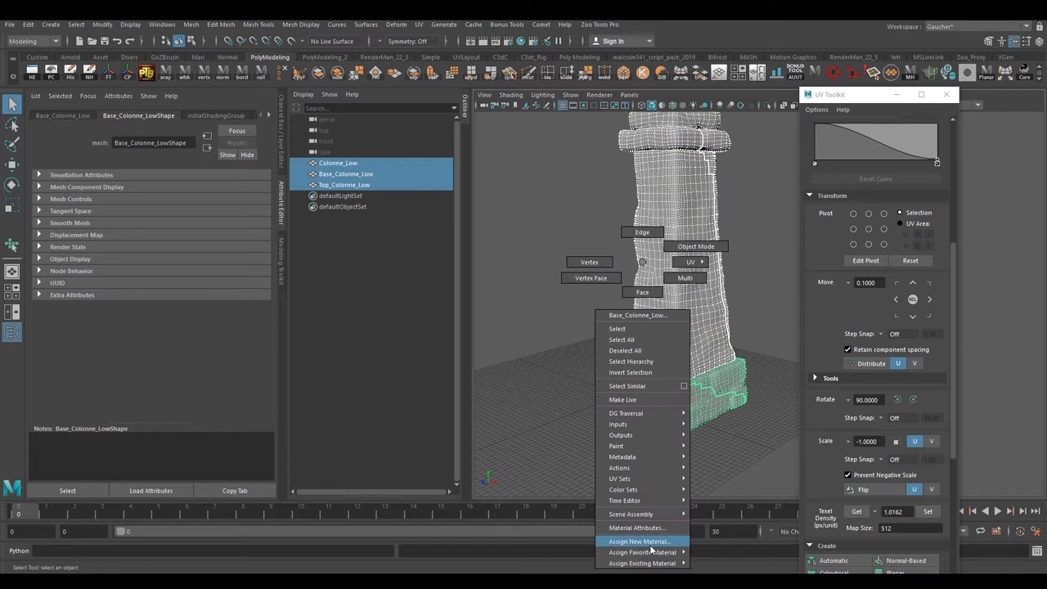
right_click_drag(664, 556, 708, 473)
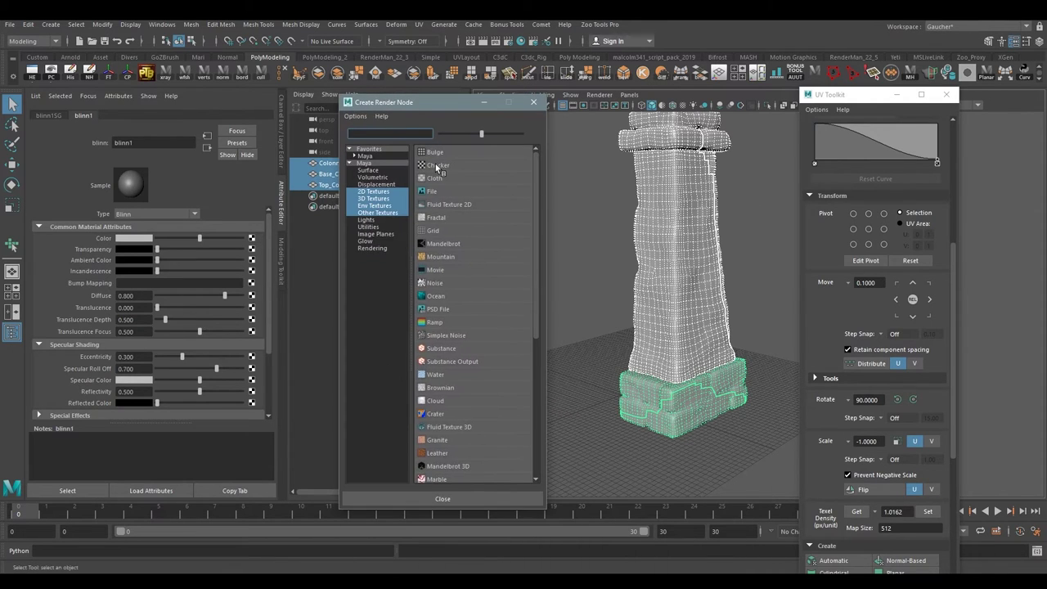
left_click(436, 165)
left_click(112, 117)
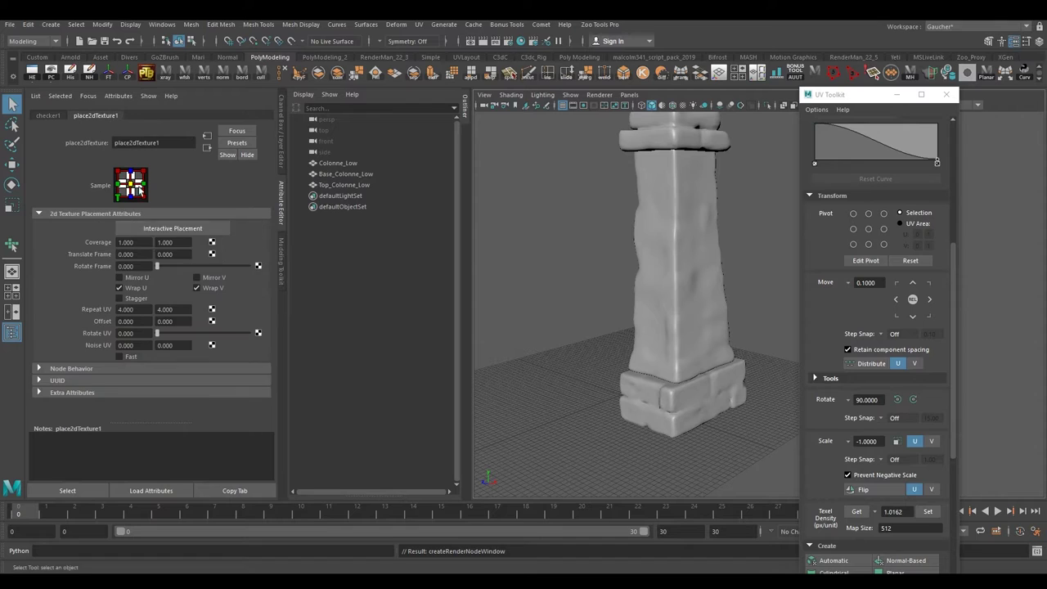
Set the checker's Repeat UV to 12 × 12 and show textures on the pillar.
left_click(137, 244)
left_click(135, 309)
type("12")
key("Tab")
type("2")
key("Return")
mouse_move(486, 262)
left_mouse_down("alt")
mouse_move(528, 226)
mouse_move(533, 241)
mouse_move(709, 108)
left_mouse_up("alt")
left_click(682, 103)
right_click_drag(599, 172, 621, 196, "alt")
left_click_drag(621, 196, 603, 206, "alt")
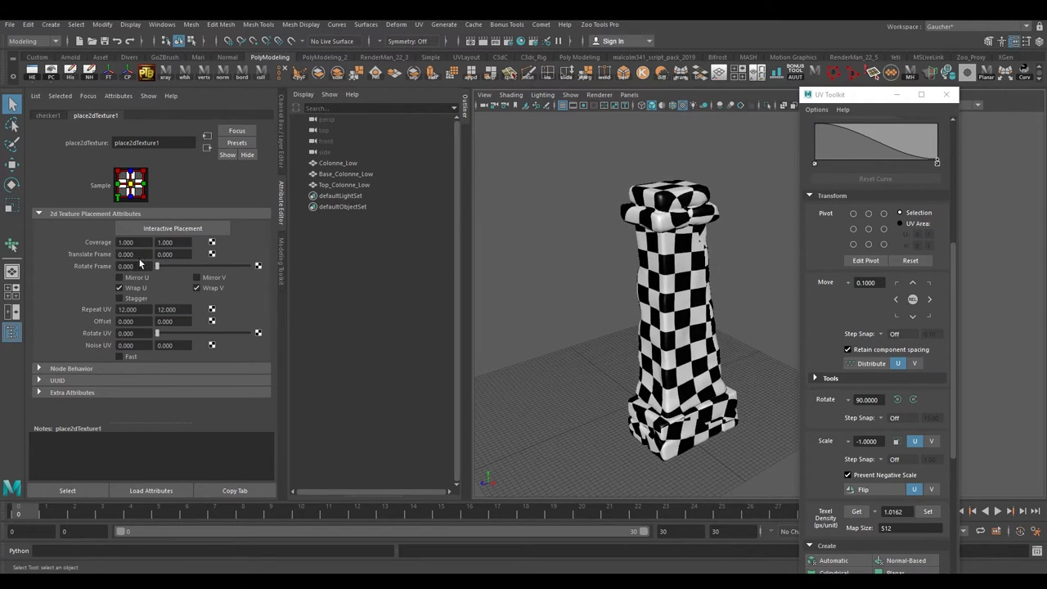
Raise the checker's Repeat UV to 32 × 32 and inspect its density on the pillar.
double_click(142, 309)
type("32")
key("Tab")
key("Return")
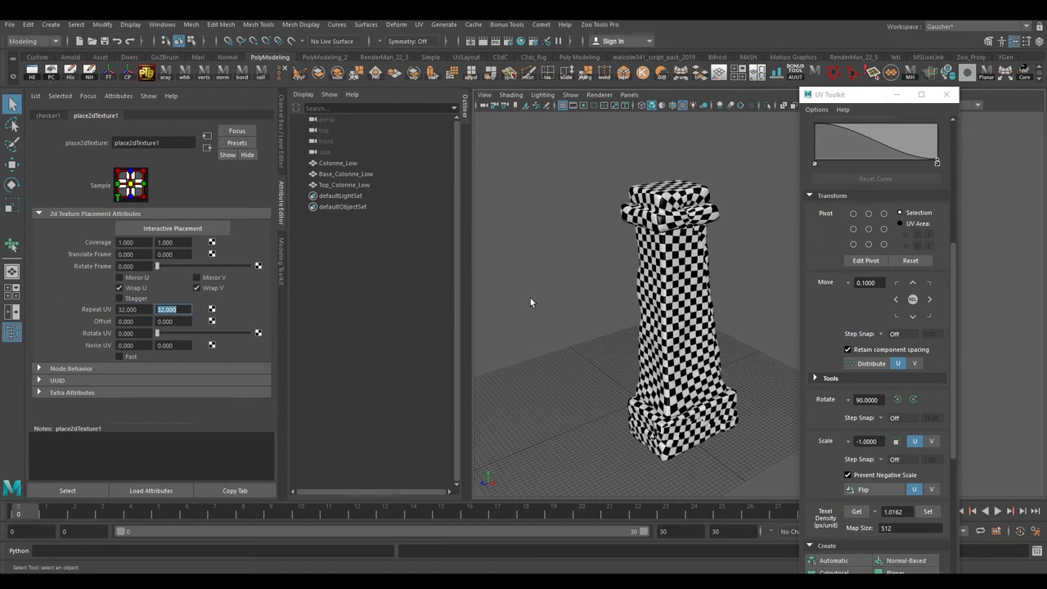
left_click_drag(530, 276, 586, 283, "alt")
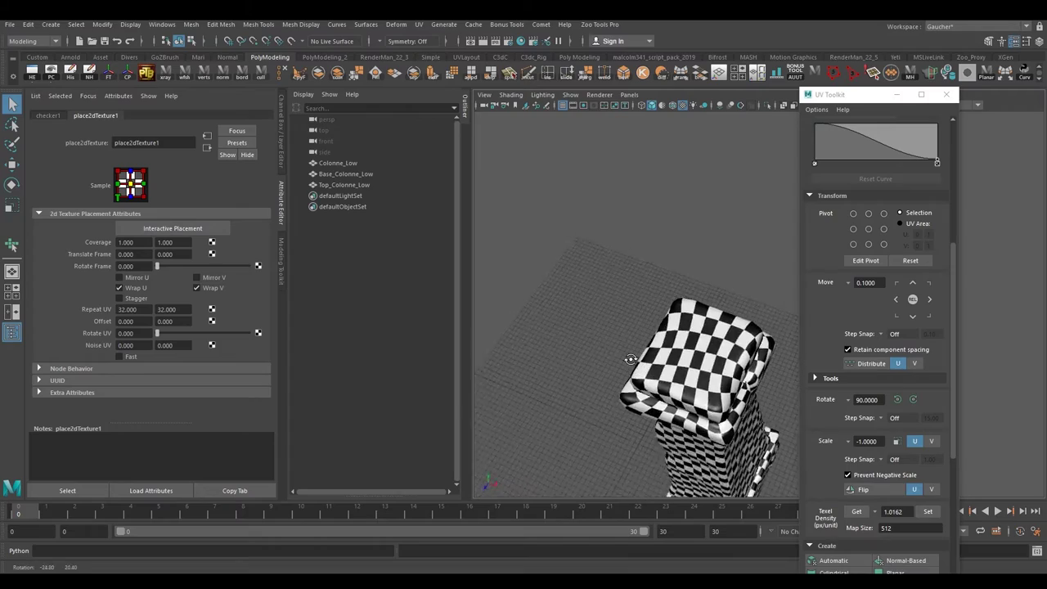
left_click_drag(586, 282, 605, 310, "alt")
right_click_drag(605, 310, 620, 330, "alt")
mouse_move(618, 331)
left_mouse_down("alt")
mouse_move(642, 274)
mouse_move(573, 212)
mouse_move(638, 275)
mouse_move(639, 261)
mouse_move(582, 210)
mouse_move(577, 240)
mouse_move(561, 250)
mouse_move(639, 265)
mouse_move(643, 250)
left_mouse_up("alt")
Select all three column pieces and assign them the existing Mat_Colonne material.
left_click(642, 271)
left_click(587, 220)
left_click(639, 265)
right_click_drag(642, 251, 705, 256, "alt")
mouse_move(705, 257)
middle_mouse_down("alt")
mouse_move(711, 245)
mouse_move(620, 352)
middle_mouse_up("alt")
left_click(621, 351)
left_click_drag(621, 352, 632, 358, "alt")
mouse_move(632, 358)
right_mouse_down("alt")
mouse_move(567, 367)
mouse_move(537, 293)
right_mouse_up("alt")
left_click_drag(537, 293, 569, 344, "alt")
left_click_drag(607, 139, 745, 455)
right_click_drag(665, 272, 673, 501)
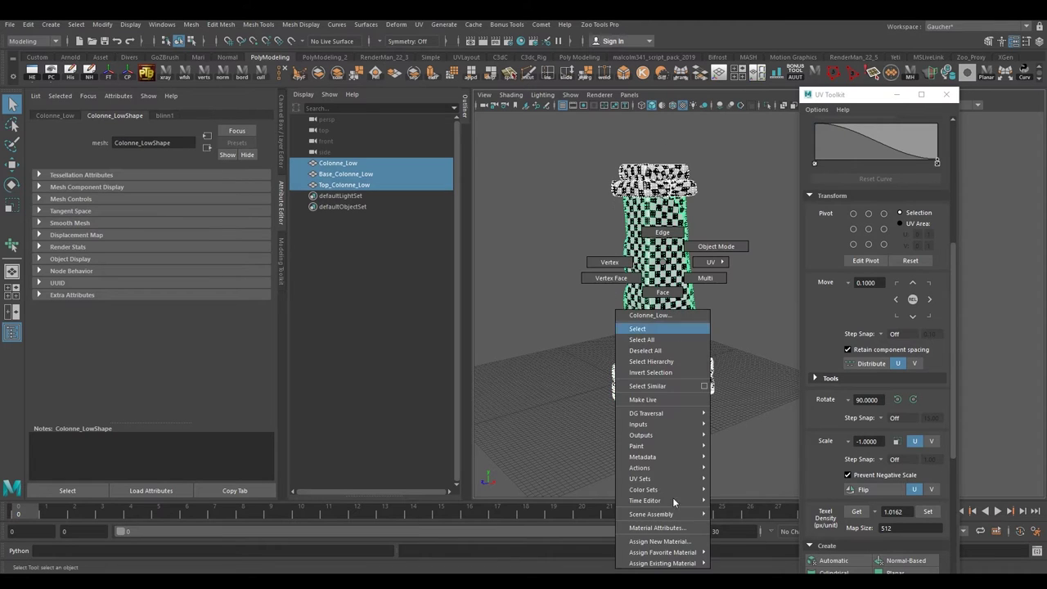
mouse_move(661, 563)
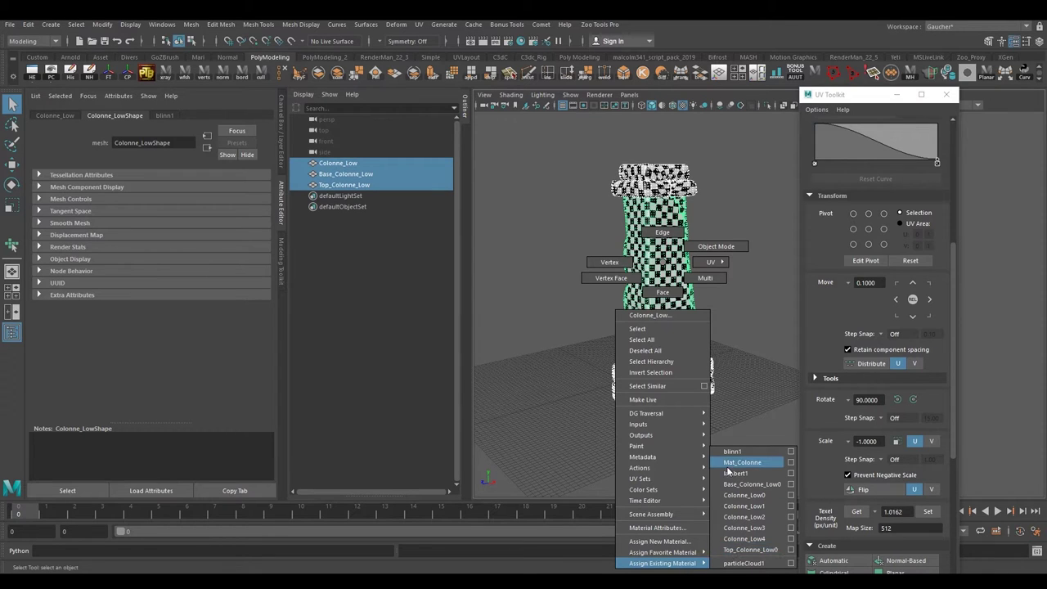
left_click(740, 462)
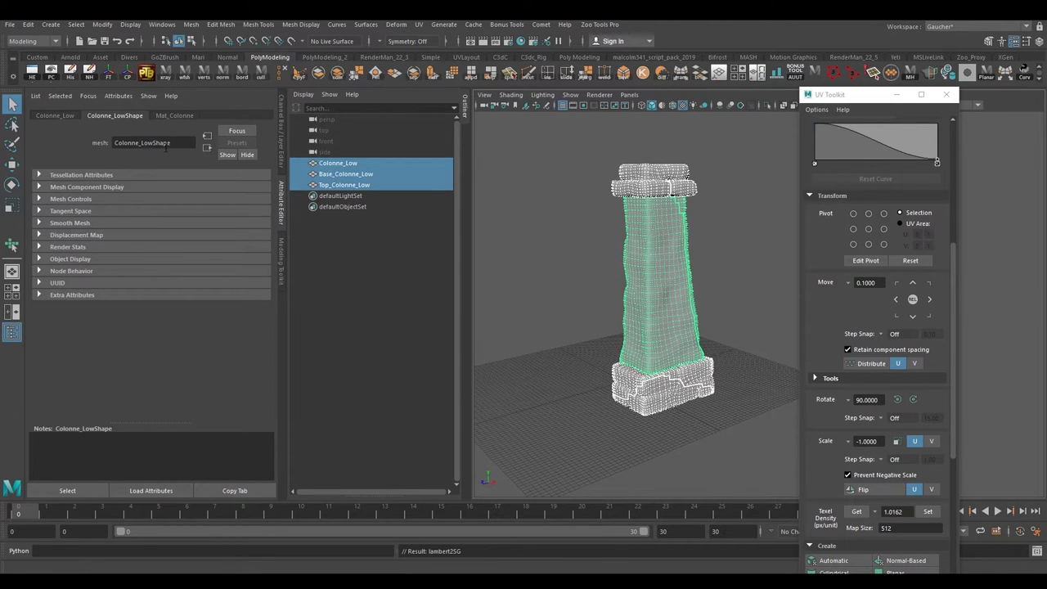
View the Mat_Colonne settings and combine the three column pieces into one mesh.
left_click(169, 115)
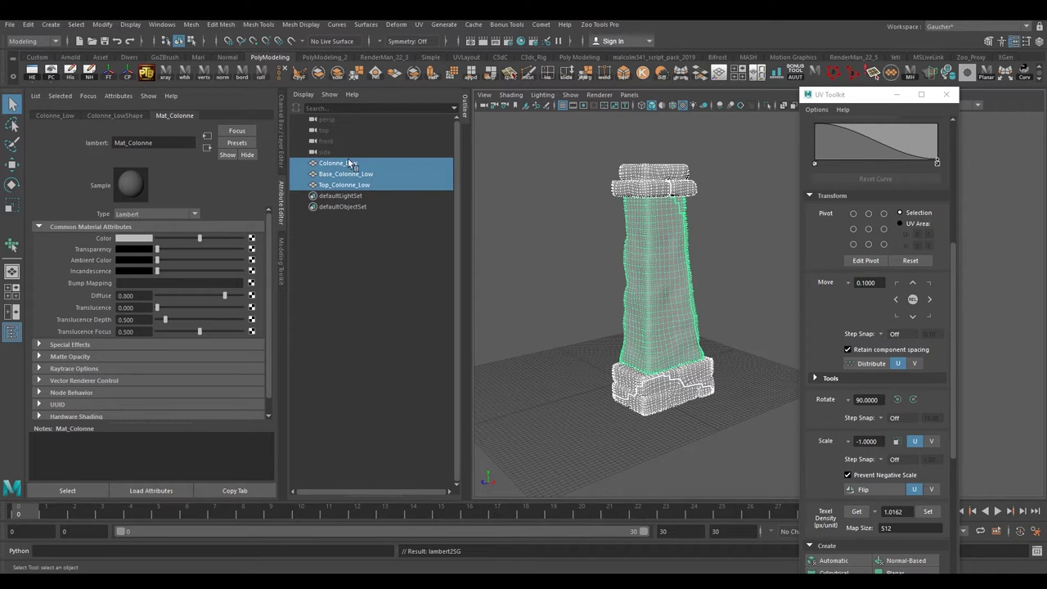
left_click(107, 74)
left_click(71, 73)
right_click(644, 190, "shift")
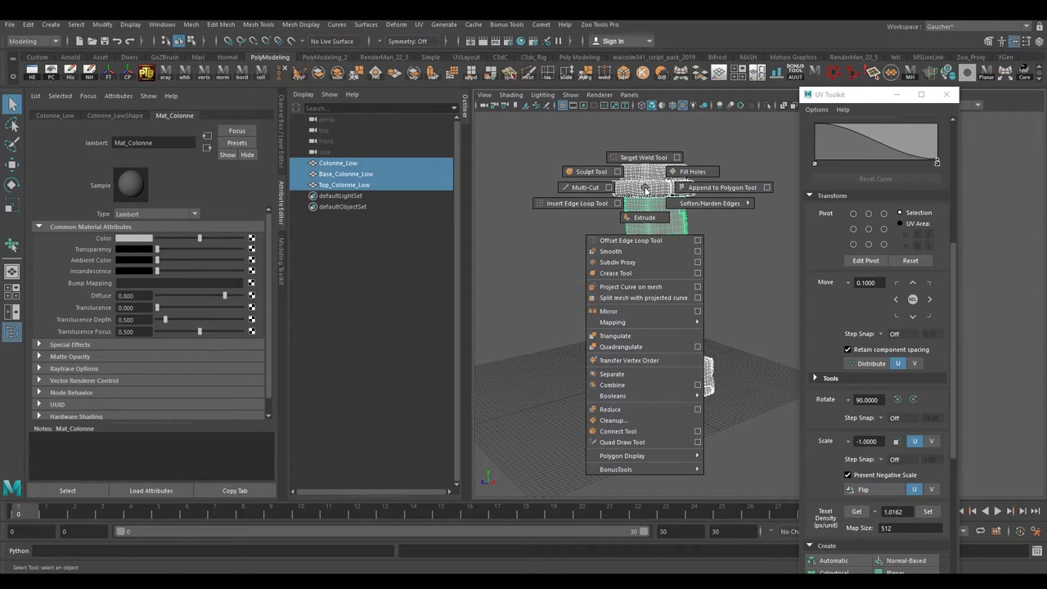
right_click(644, 190)
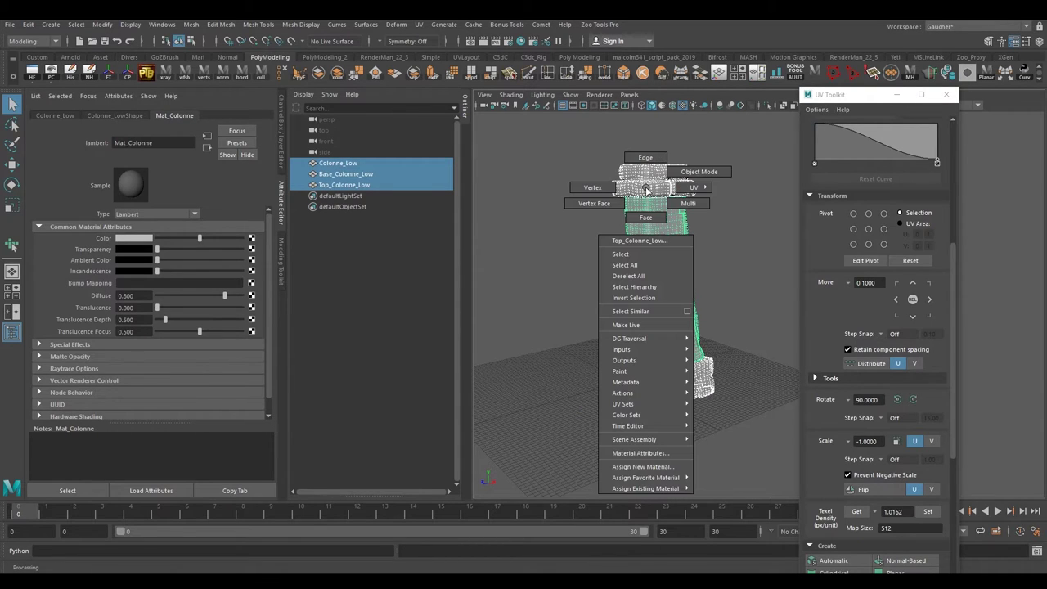
right_click(645, 189, "shift")
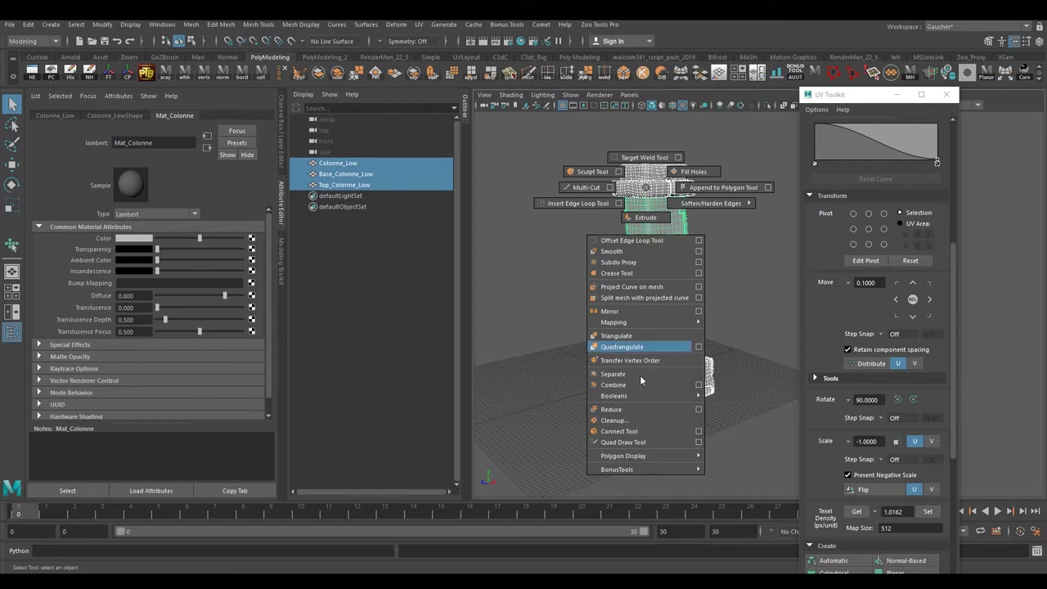
left_click(633, 393)
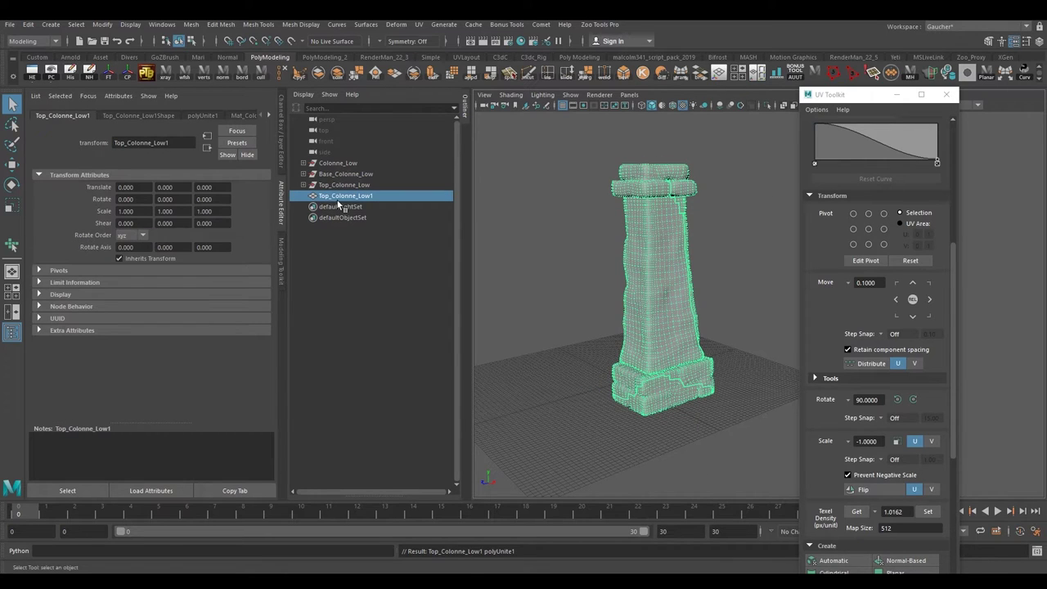
Delete the combined mesh's history and rename it Colonne_Low.
left_click(89, 74)
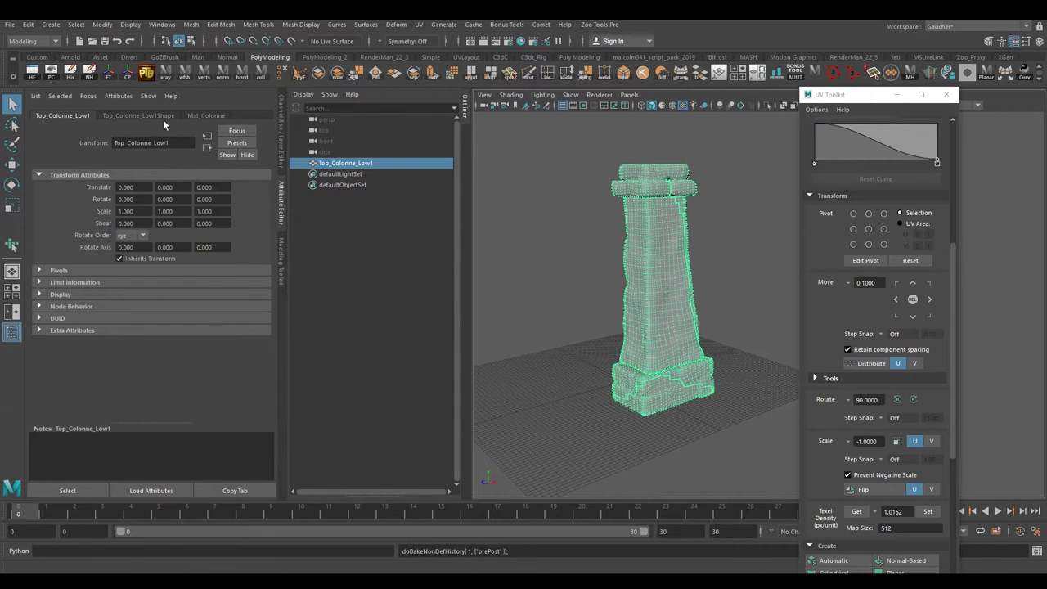
double_click(347, 164)
left_click(376, 164)
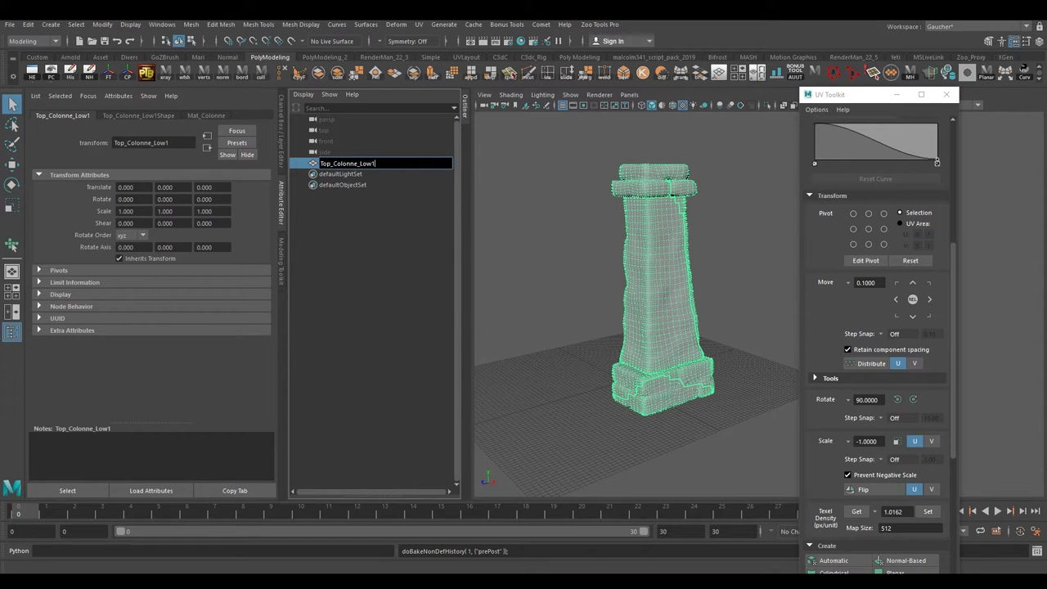
key("Delete")
key("Delete")
key("Return")
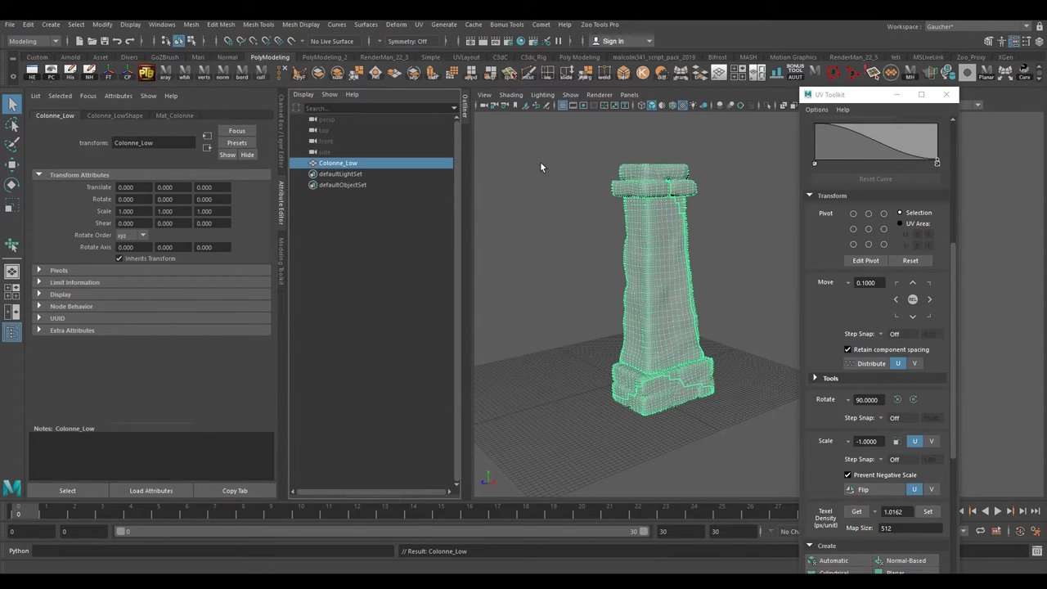
left_click_drag(537, 165, 546, 208, "alt")
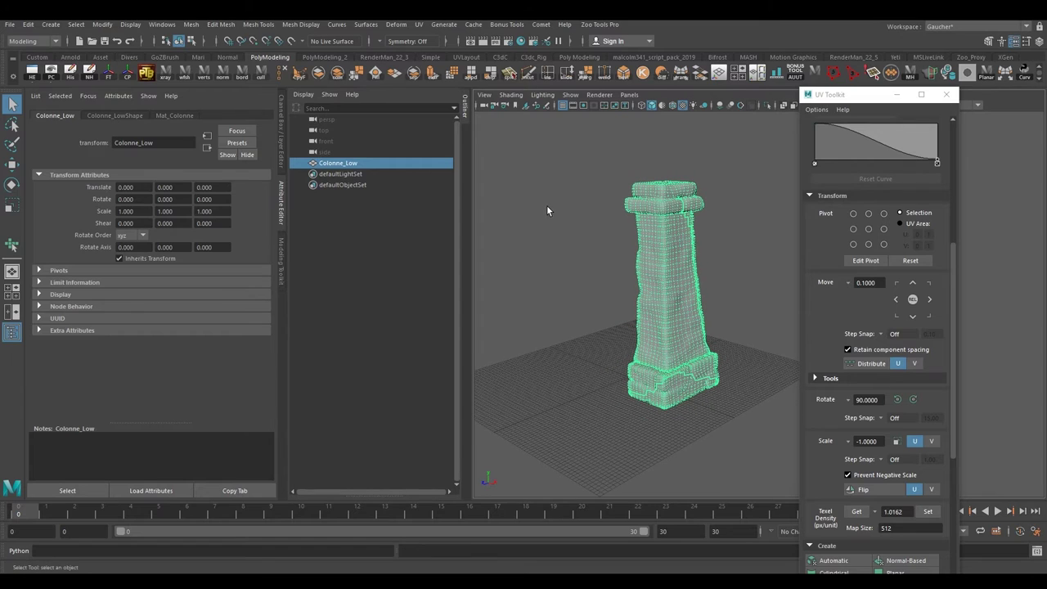
key("F8")
right_click_drag(659, 248, 691, 237)
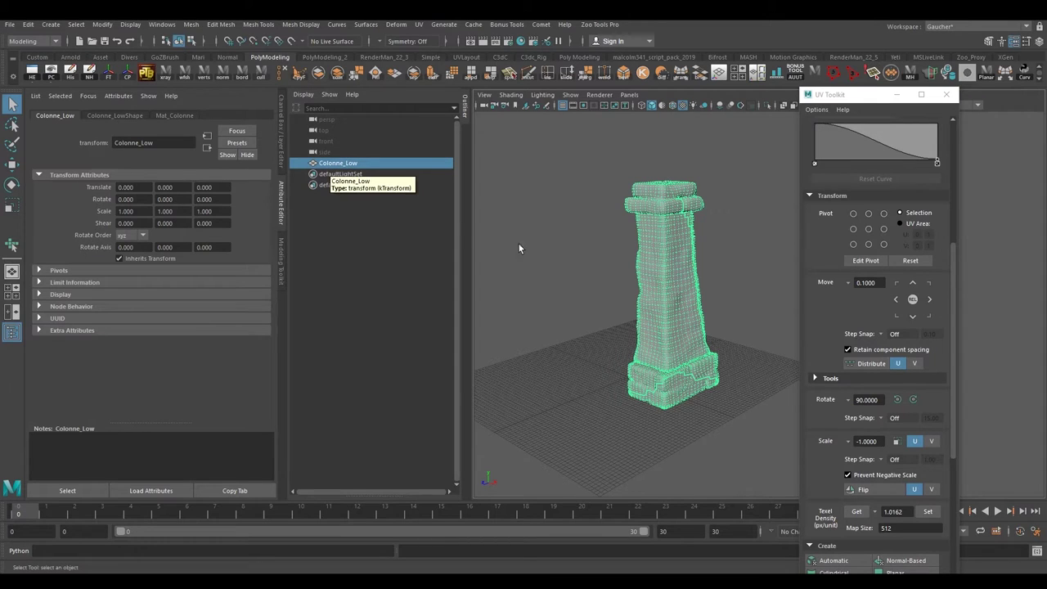
mouse_move(554, 274)
left_mouse_down("alt")
mouse_move(589, 287)
mouse_move(554, 236)
mouse_move(604, 245)
left_mouse_up("alt")
left_click(11, 25)
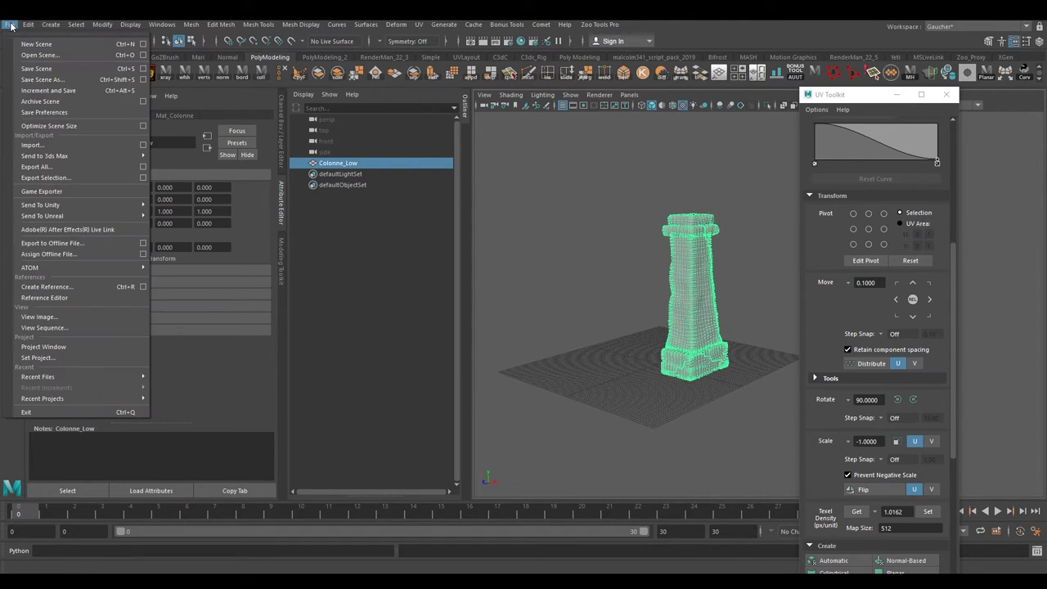
Export the selected mesh over the existing Colonne_Low.fbx, confirming the overwrite and FBX export.
left_click(46, 178)
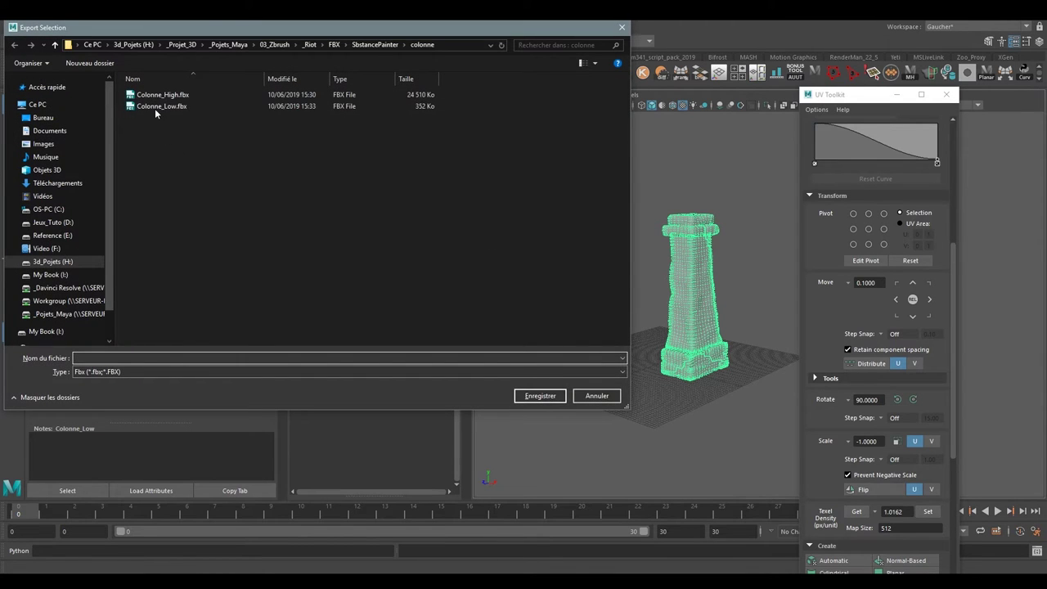
left_click(154, 108)
left_click(531, 398)
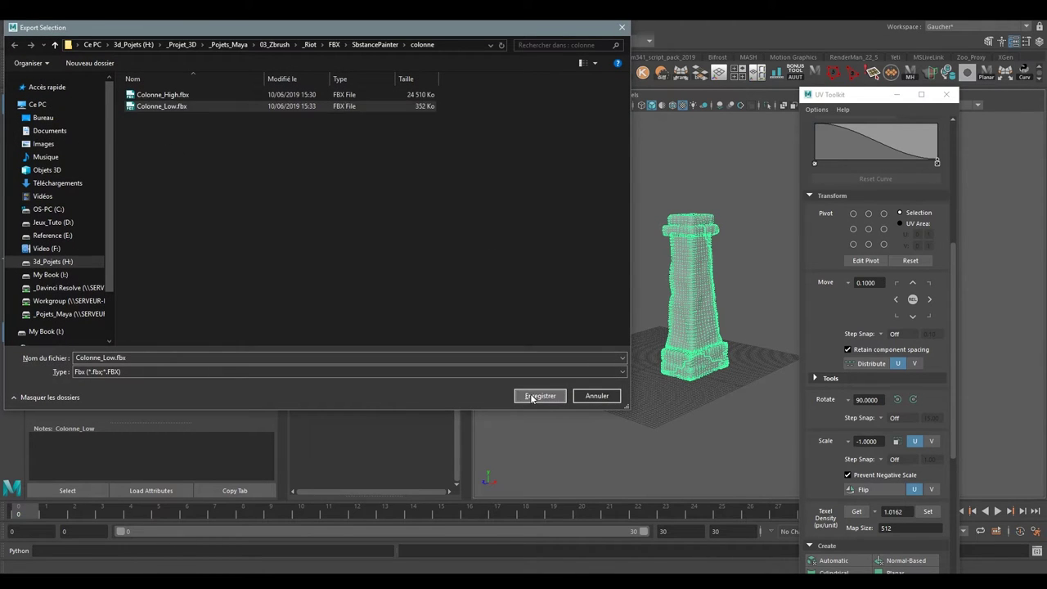
left_click(548, 296)
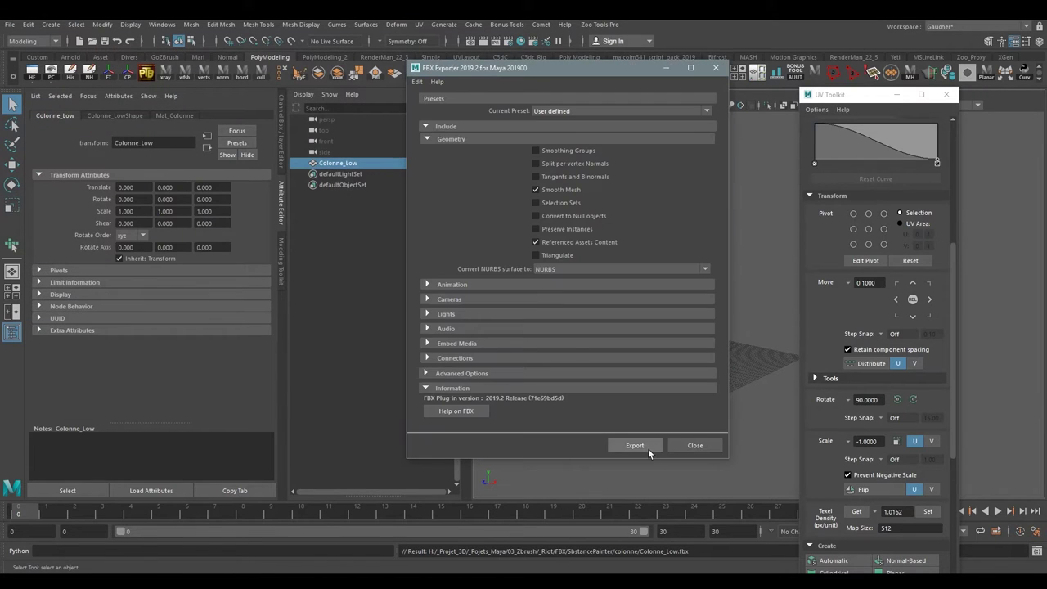
left_click(635, 446)
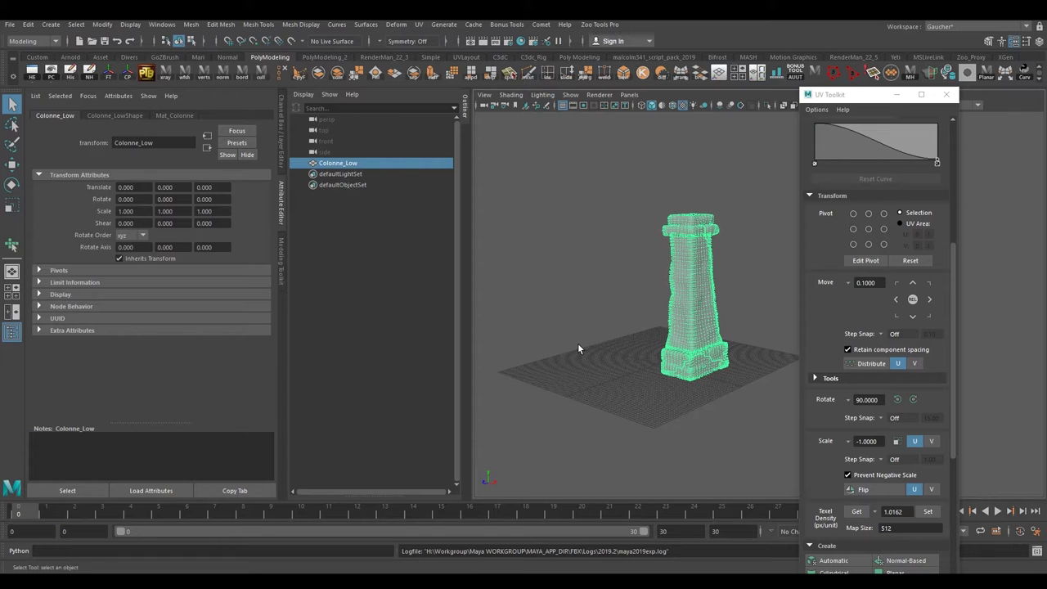
mouse_move(615, 331)
left_mouse_down("alt")
mouse_move(618, 339)
mouse_move(624, 326)
mouse_move(619, 343)
mouse_move(576, 327)
mouse_move(608, 354)
left_mouse_up("alt")
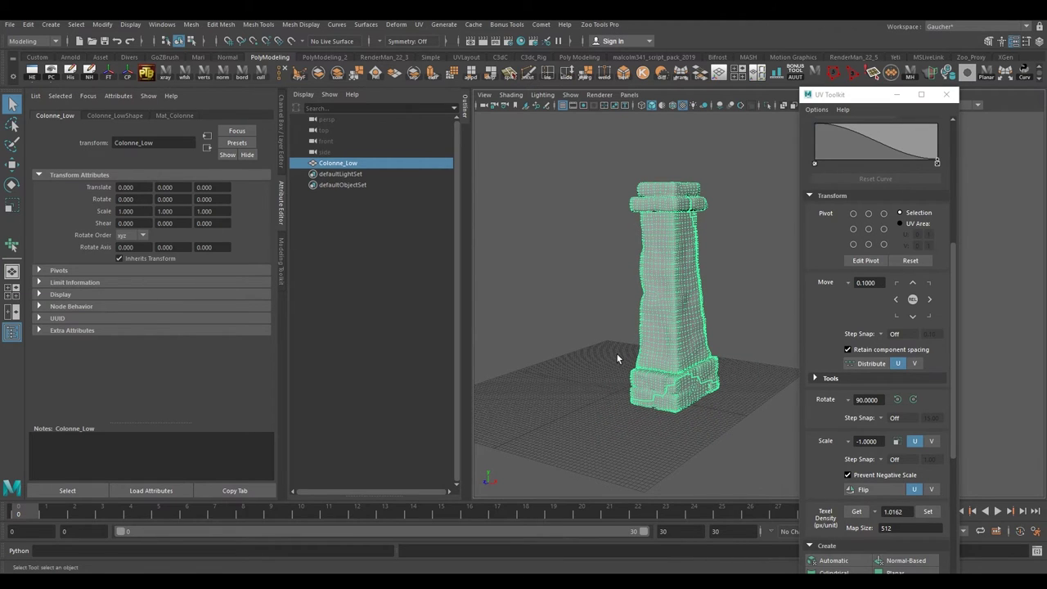
left_click_drag(608, 352, 595, 199, "alt")
right_click_drag(595, 199, 618, 195, "alt")
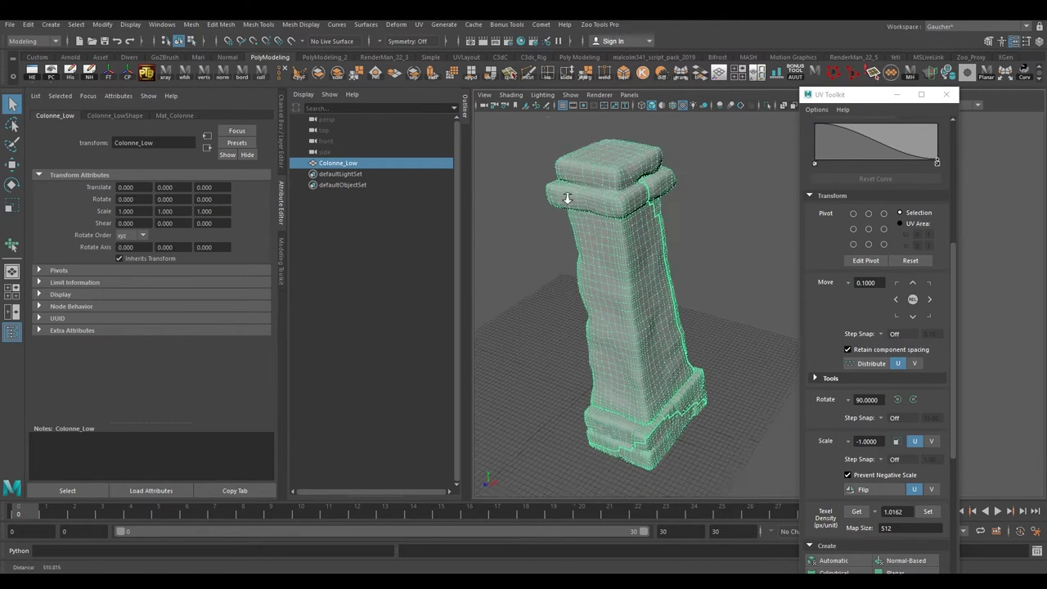
mouse_move(634, 247)
right_mouse_down("alt")
mouse_move(666, 234)
mouse_move(654, 245)
mouse_move(615, 227)
mouse_move(604, 235)
right_mouse_up("alt")
left_click_drag(604, 234, 611, 235, "alt")
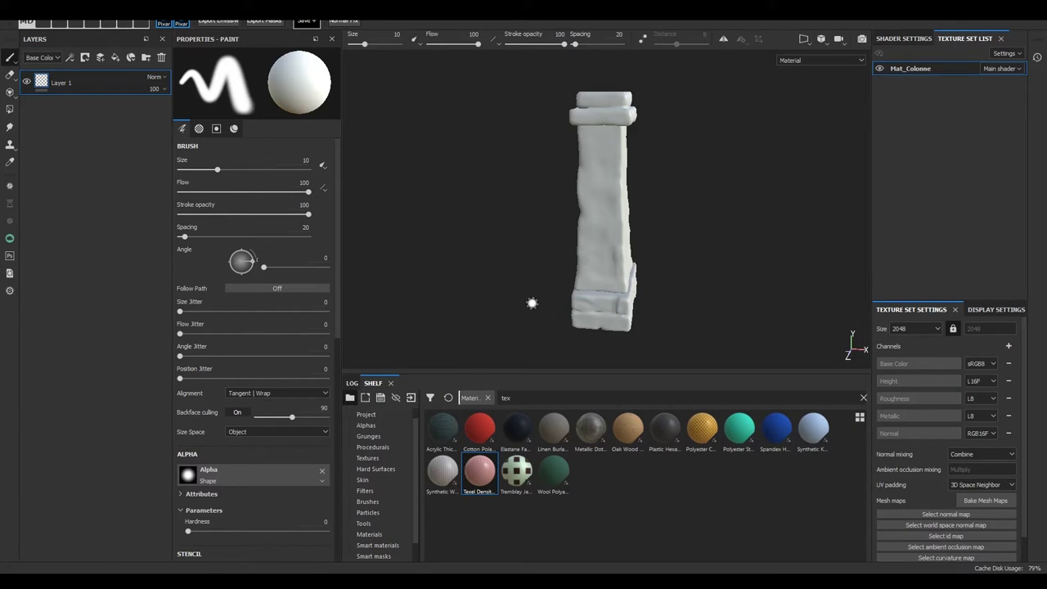
mouse_move(534, 287)
left_mouse_down("alt")
mouse_move(453, 303)
mouse_move(474, 238)
left_mouse_up("alt")
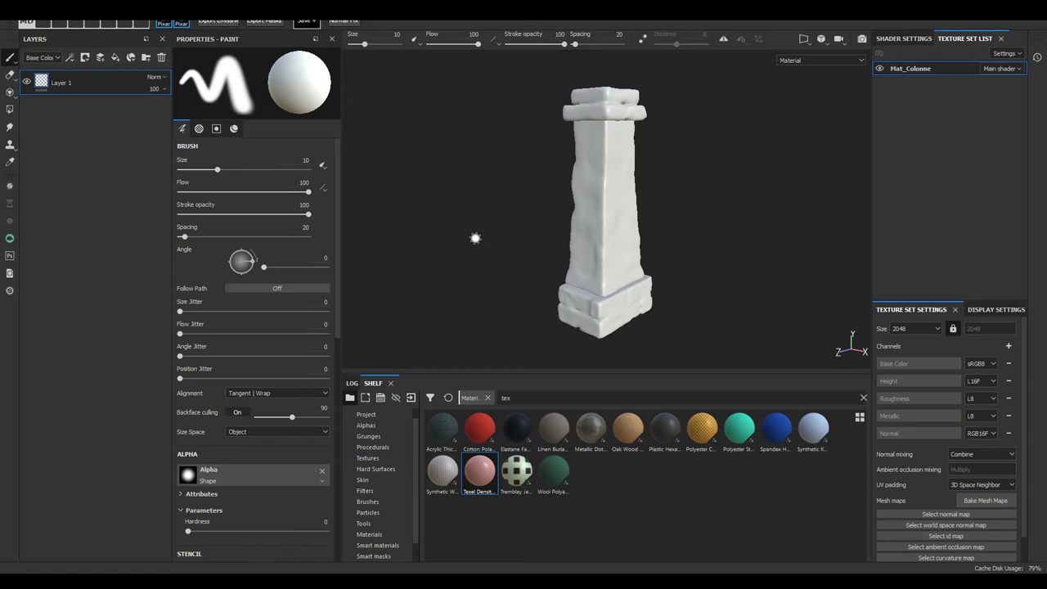
scroll(475, 238, "up", 5)
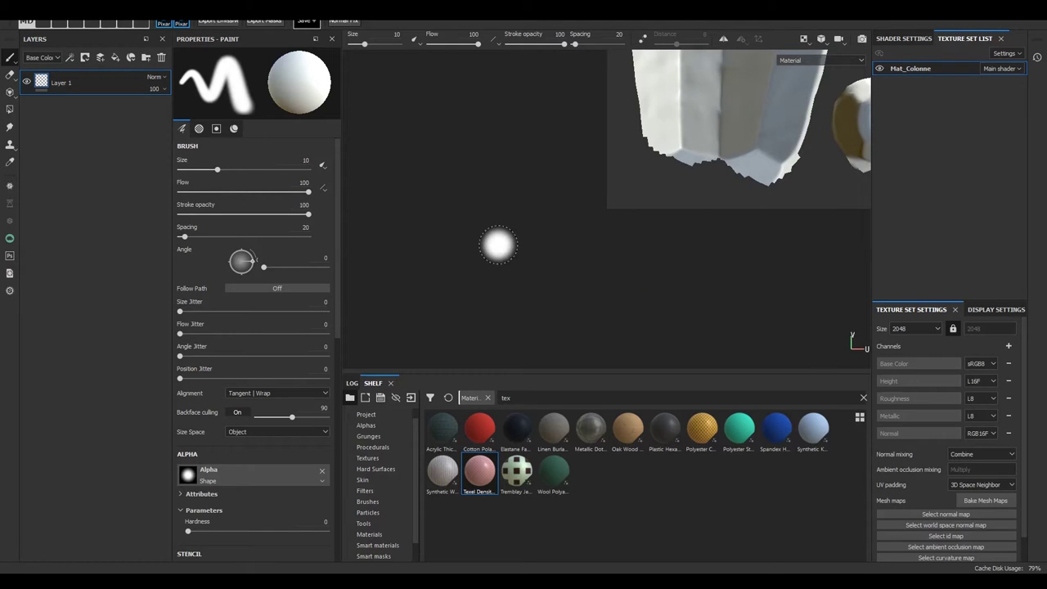
key("f")
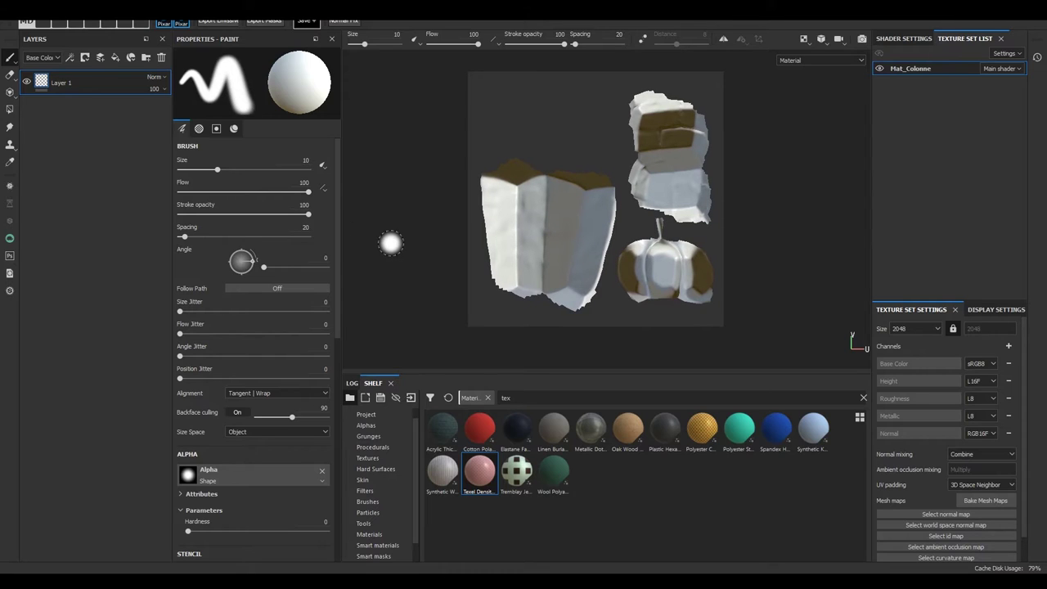
key("F2")
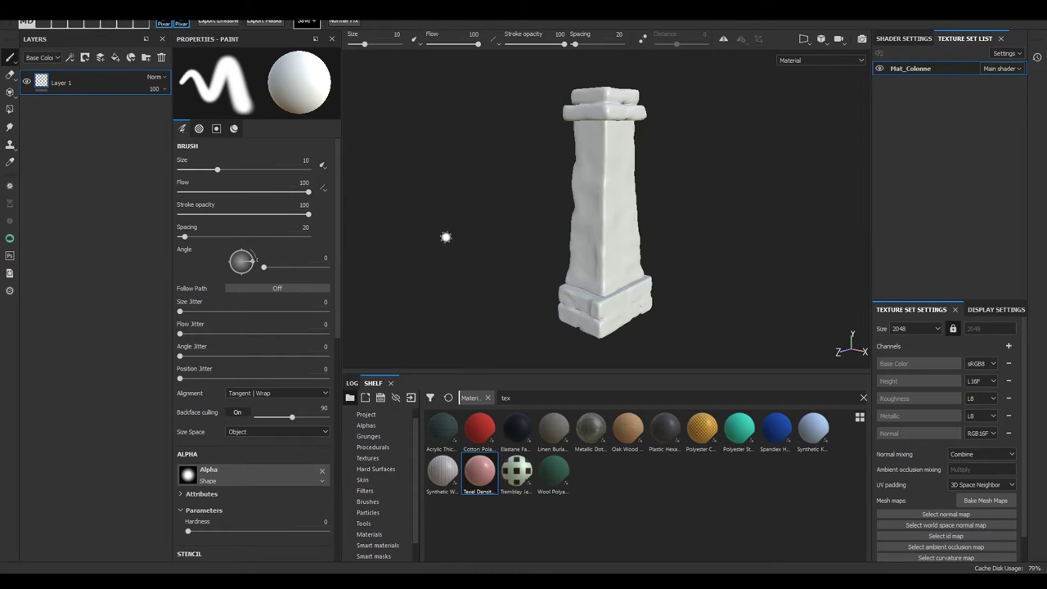
left_click(986, 499)
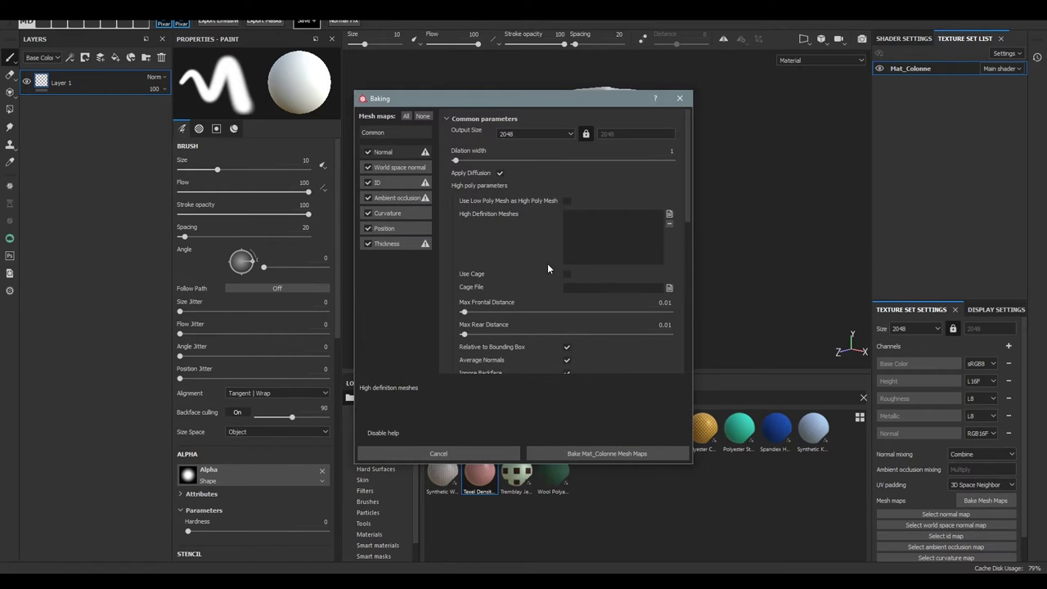
Load Colonne_High.fbx as the high-definition mesh for baking.
left_click(670, 217)
left_click(570, 183)
left_click(785, 383)
Set mesh matching to By Mesh Name with _High and _Low suffixes.
scroll(560, 338, "down", 2)
scroll(561, 337, "down", 3)
left_click(573, 193)
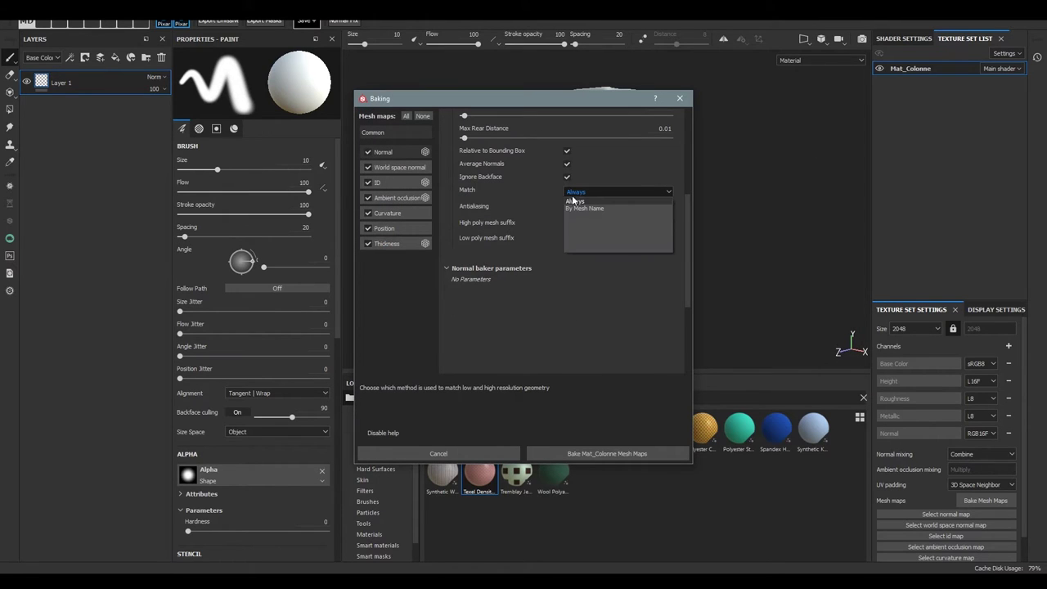
left_click(572, 208)
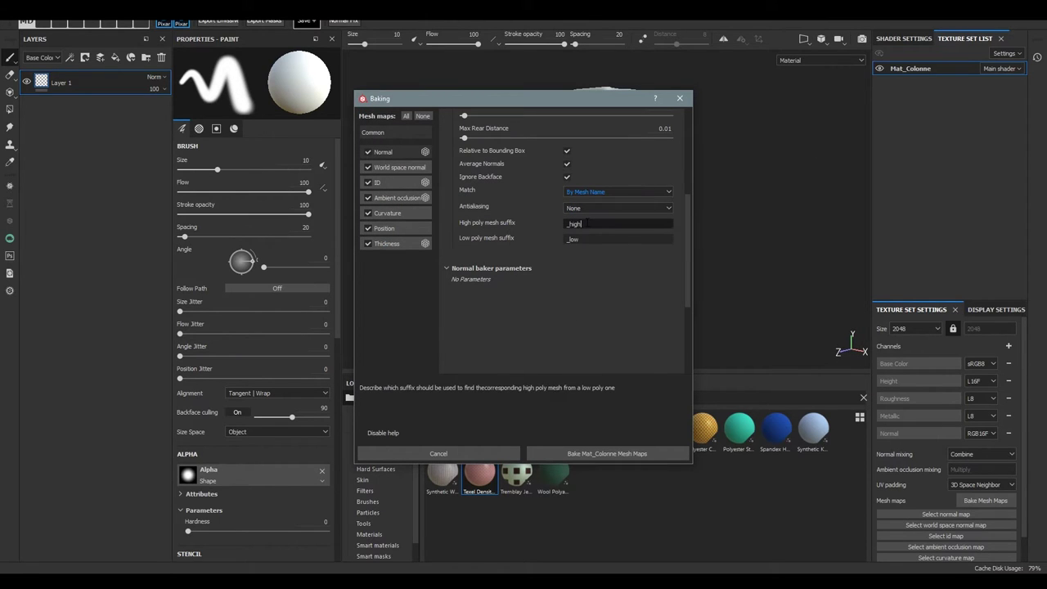
key("BackSpace")
key("BackSpace")
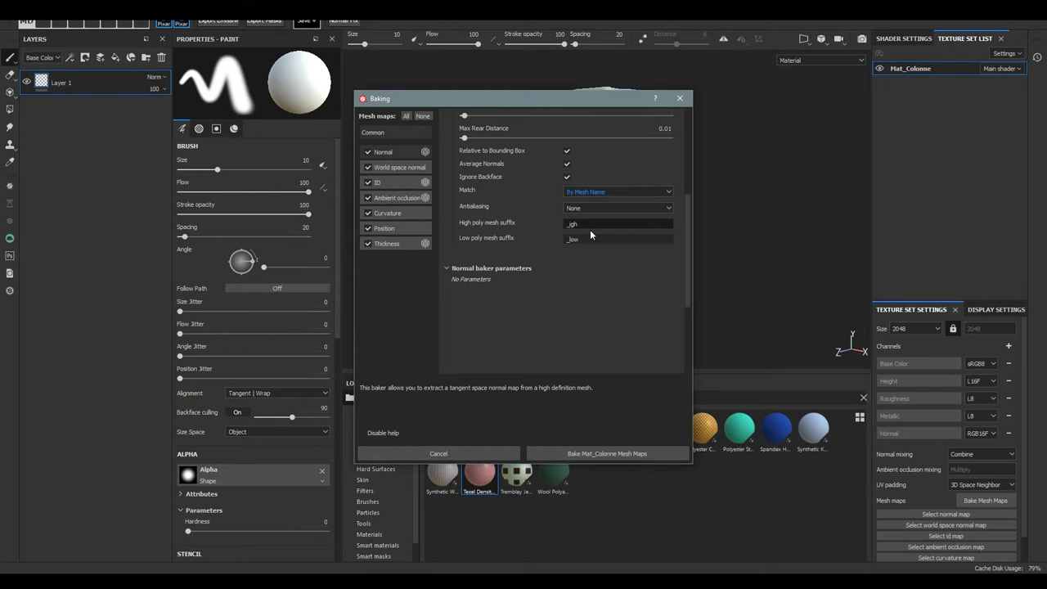
type("Hi")
left_click(591, 239)
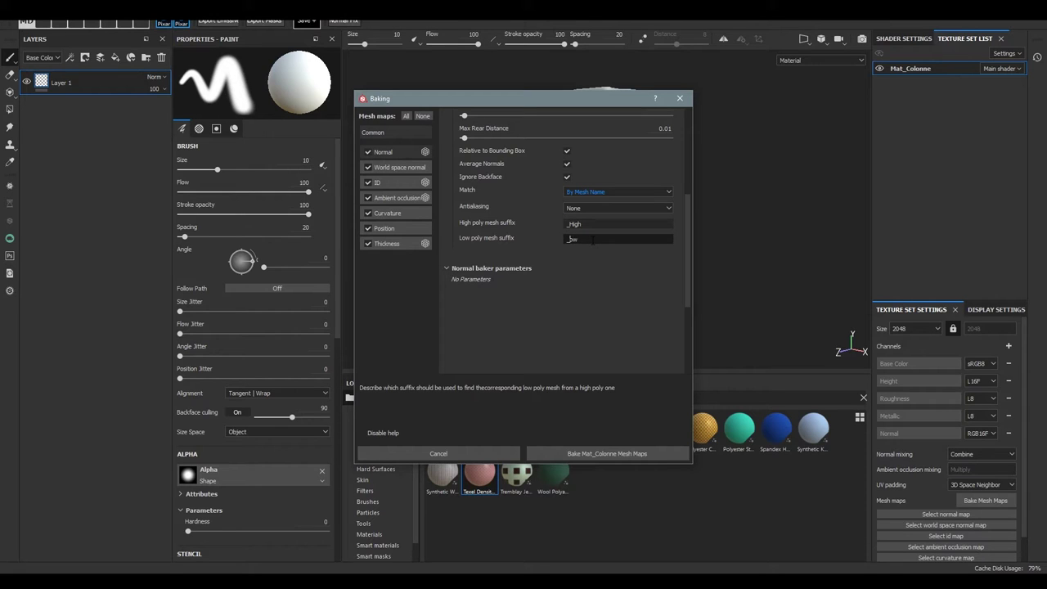
type("L")
scroll(593, 315, "up", 3)
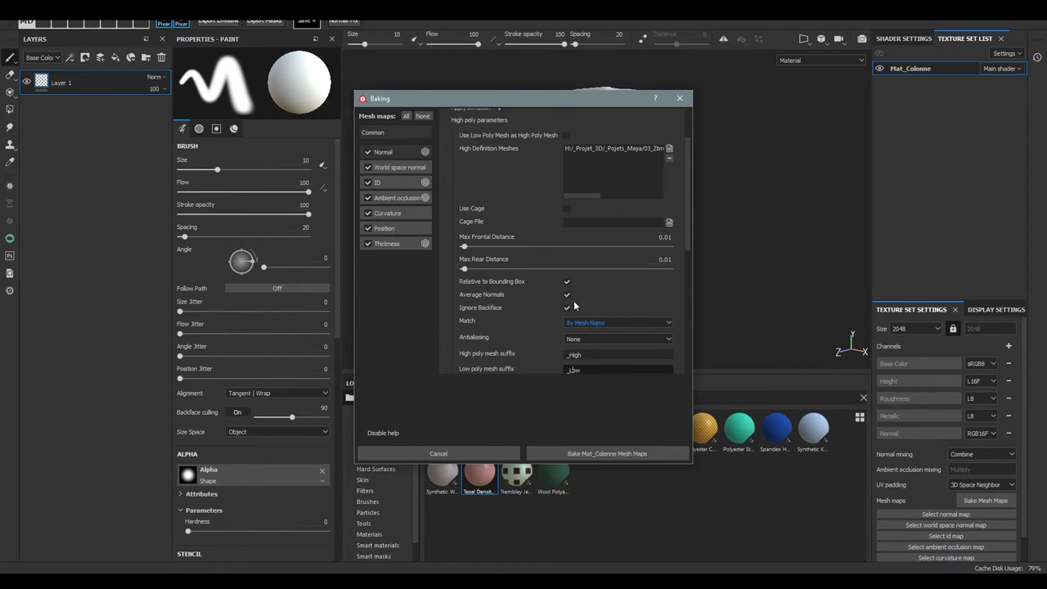
Turn off world space normal, AO, curvature, position and thickness, then bake Normal and ID.
left_click(368, 166)
left_click(368, 198)
left_click(368, 213)
left_click(368, 228)
left_click(368, 242)
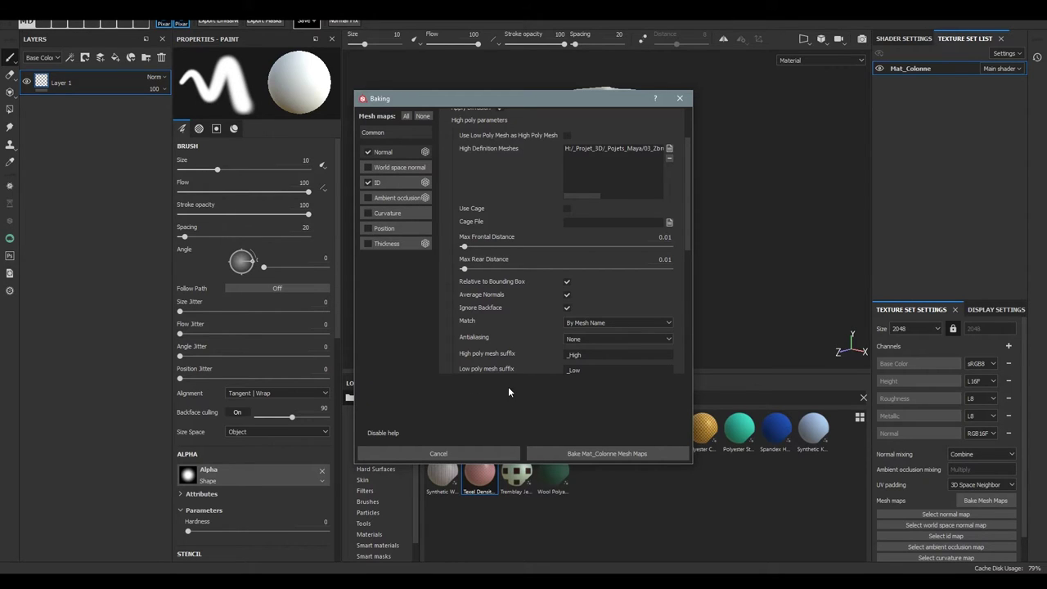
left_click(582, 454)
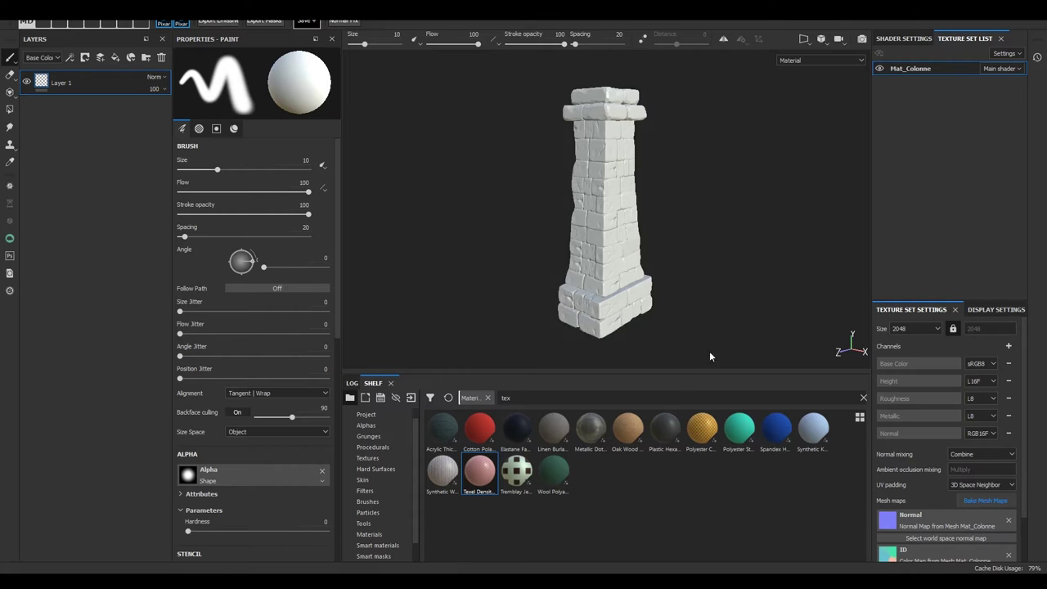
scroll(564, 352, "down", 5)
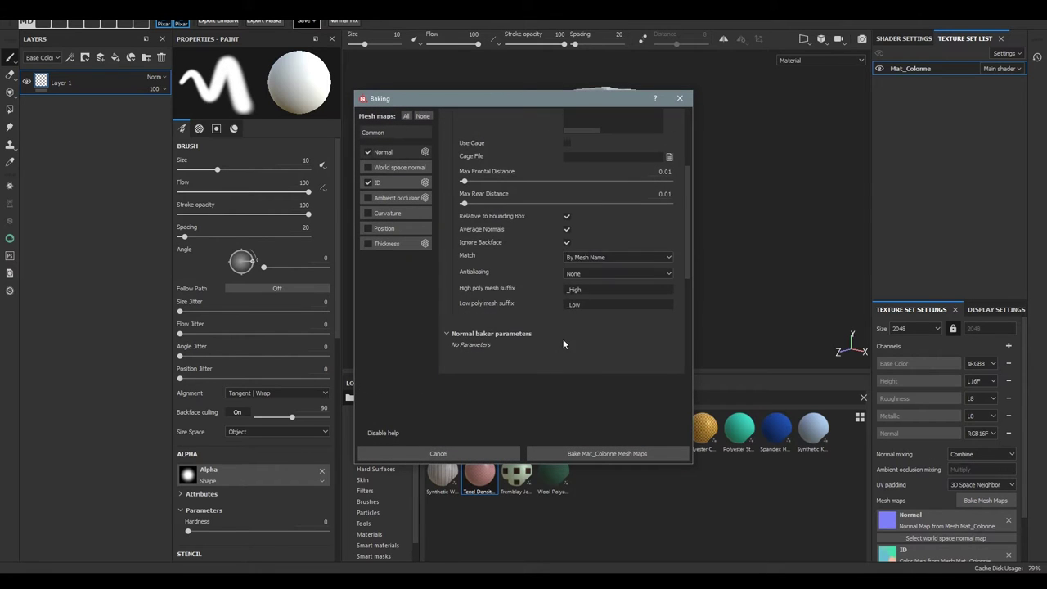
left_click(679, 99)
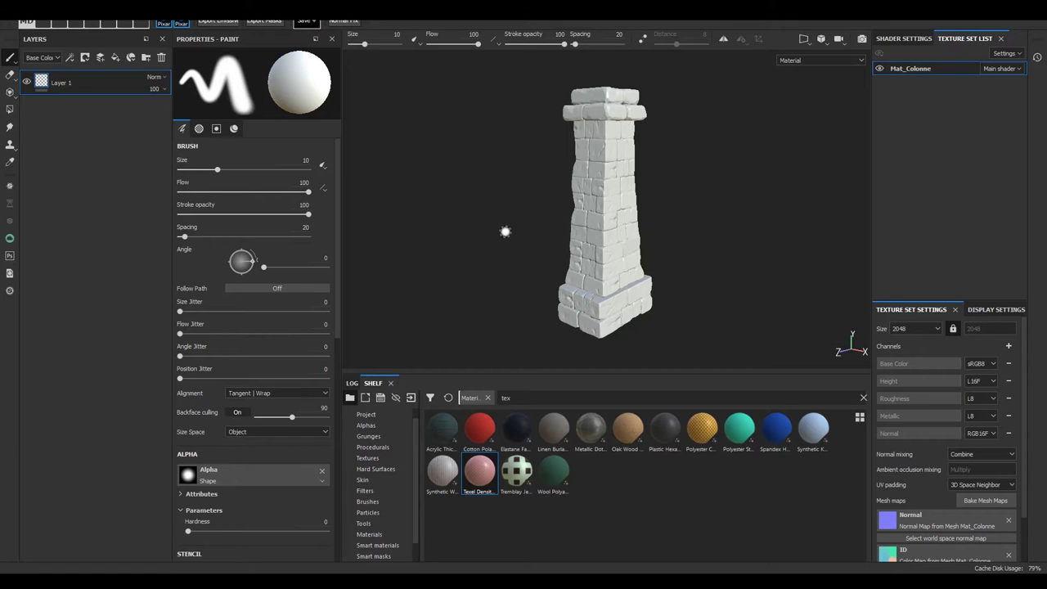
mouse_move(518, 229)
left_mouse_down("alt")
mouse_move(393, 229)
mouse_move(808, 135)
mouse_move(732, 193)
mouse_move(538, 210)
mouse_move(458, 245)
mouse_move(454, 294)
mouse_move(444, 265)
mouse_move(397, 253)
left_mouse_up("alt")
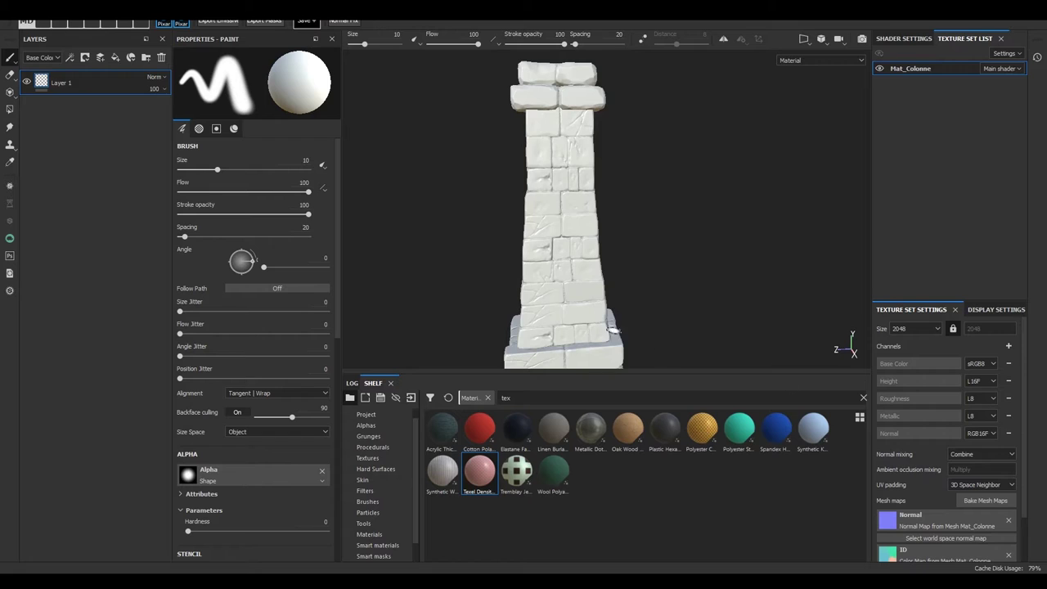
left_click(115, 59)
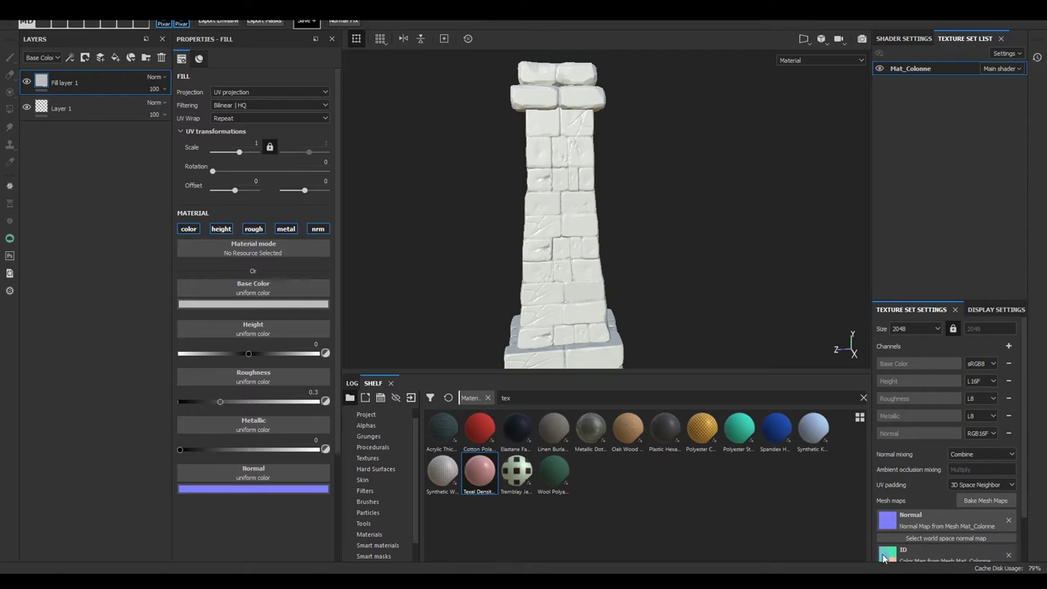
Drag the baked ID colour map from the shelf's Project maps into the fill layer's Base Color.
left_click(884, 558)
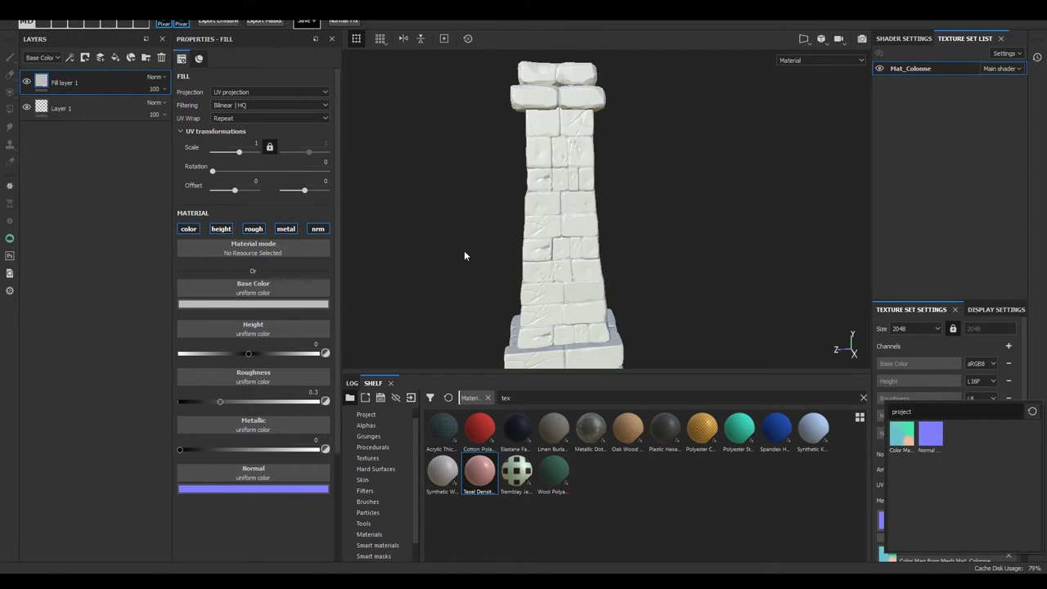
left_click(654, 510)
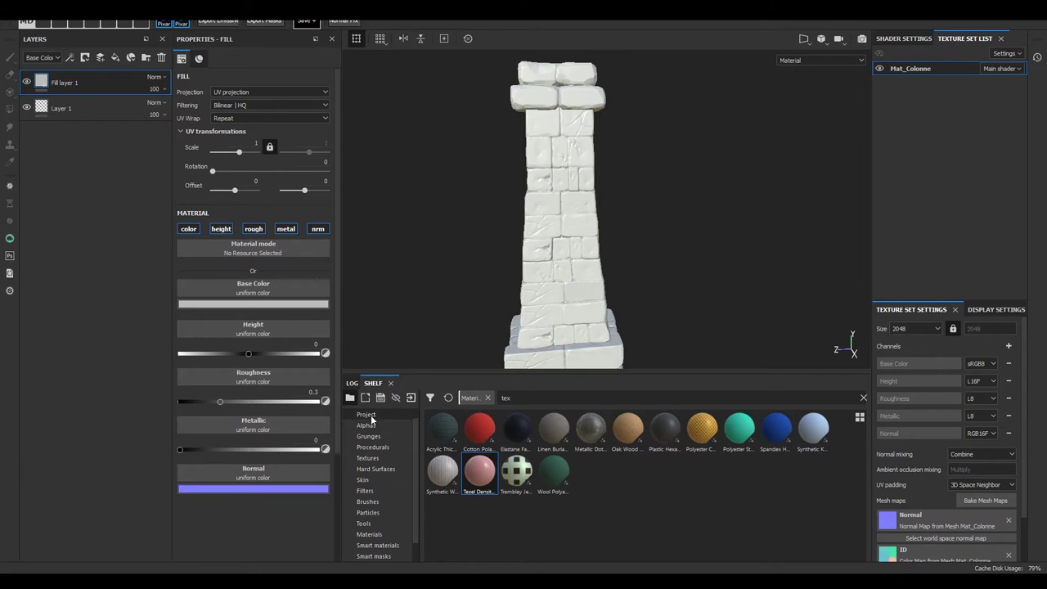
left_click(366, 414)
mouse_move(443, 427)
left_mouse_down()
mouse_move(270, 246)
mouse_move(270, 288)
left_mouse_up()
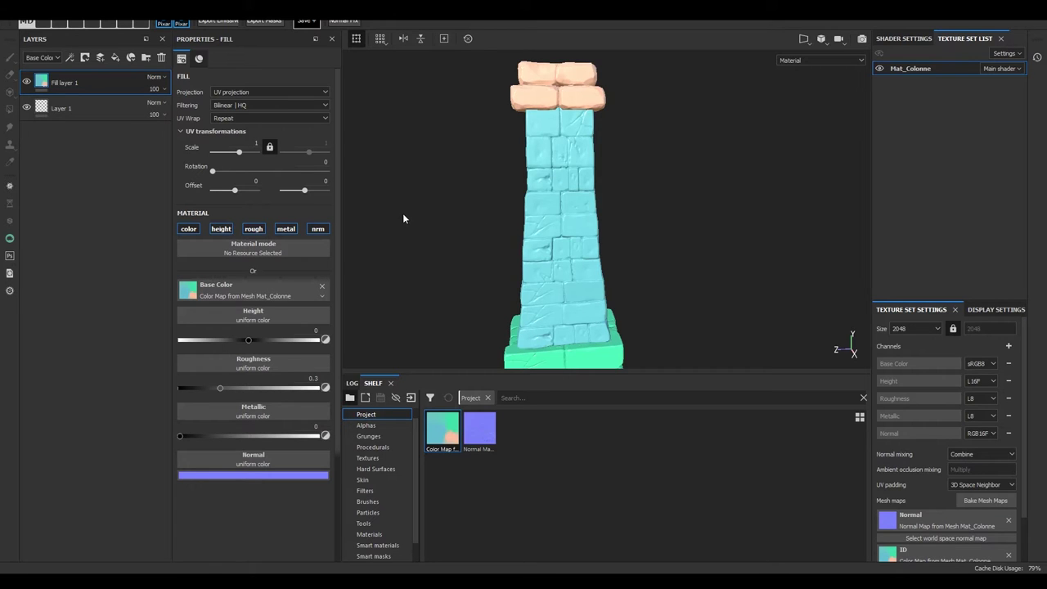
Inspect the ID colours from the column's base to its top, then delete the fill layer.
left_click_drag(402, 212, 482, 225, "alt")
mouse_move(483, 225)
right_mouse_down("alt")
mouse_move(560, 168)
mouse_move(593, 314)
right_mouse_up("alt")
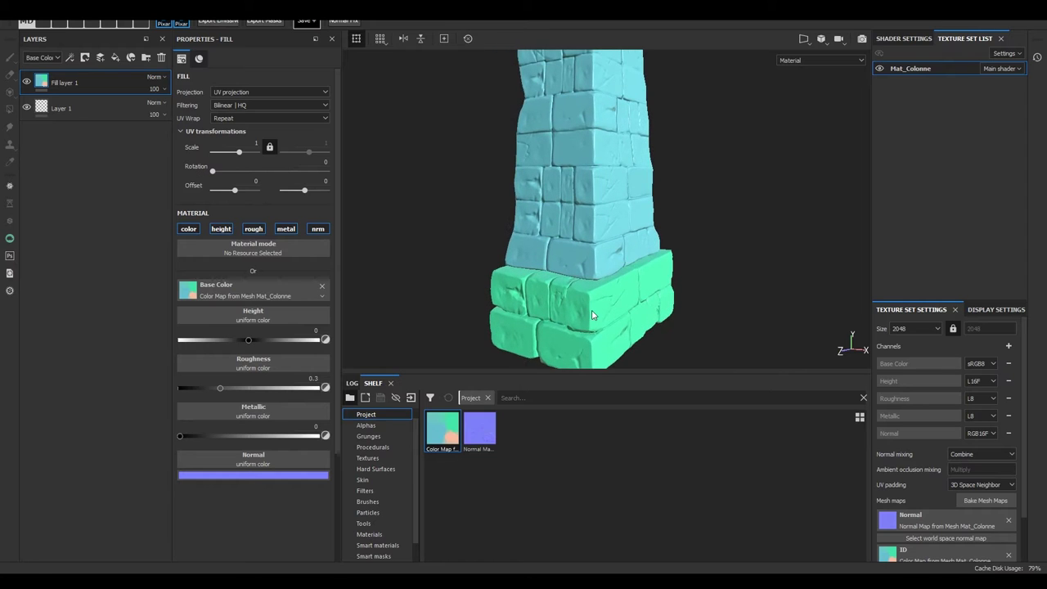
mouse_move(594, 316)
left_mouse_down("alt")
mouse_move(465, 238)
mouse_move(529, 165)
mouse_move(505, 248)
left_mouse_up("alt")
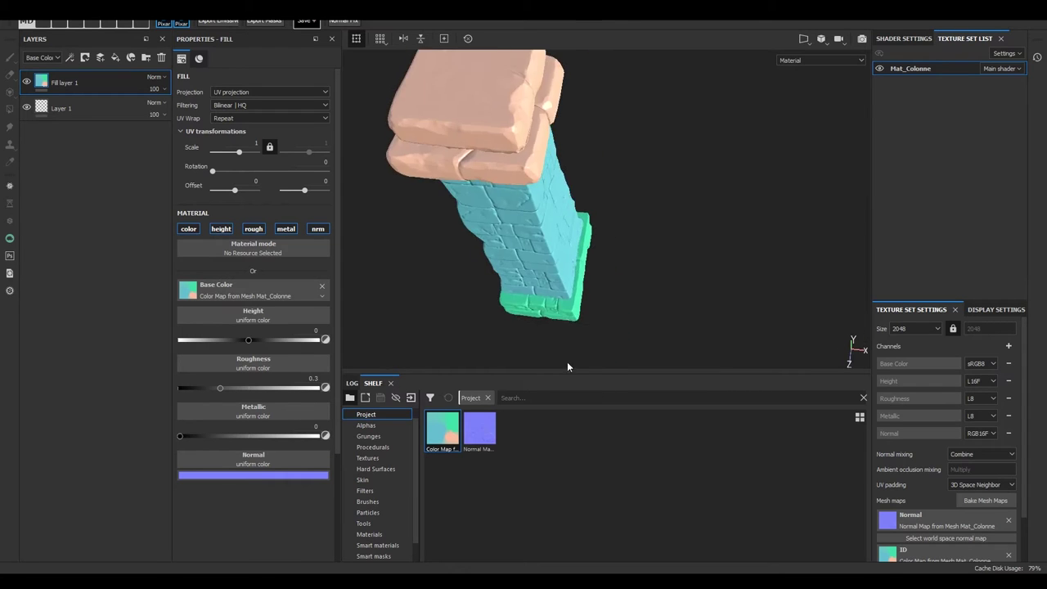
key("f")
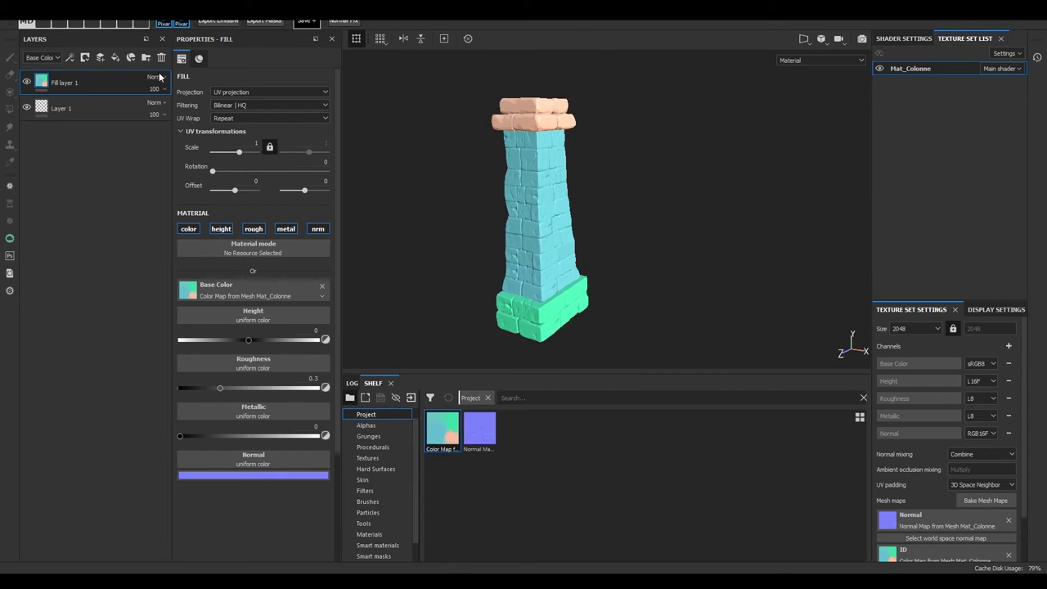
left_click(161, 58)
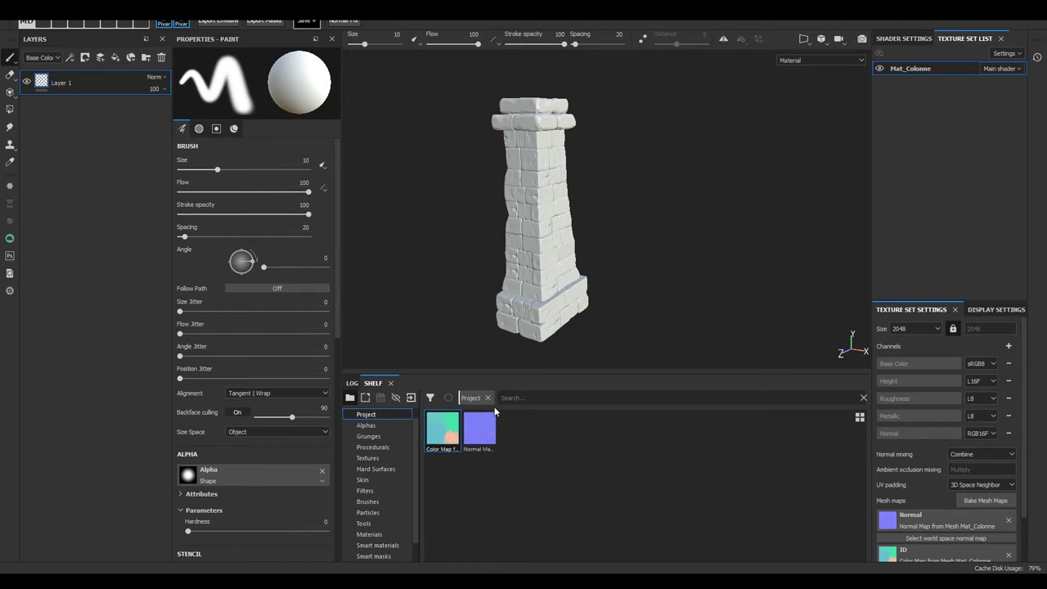
Search the material shelf for 'tex' and apply the Texel Density material to the column.
left_click(370, 533)
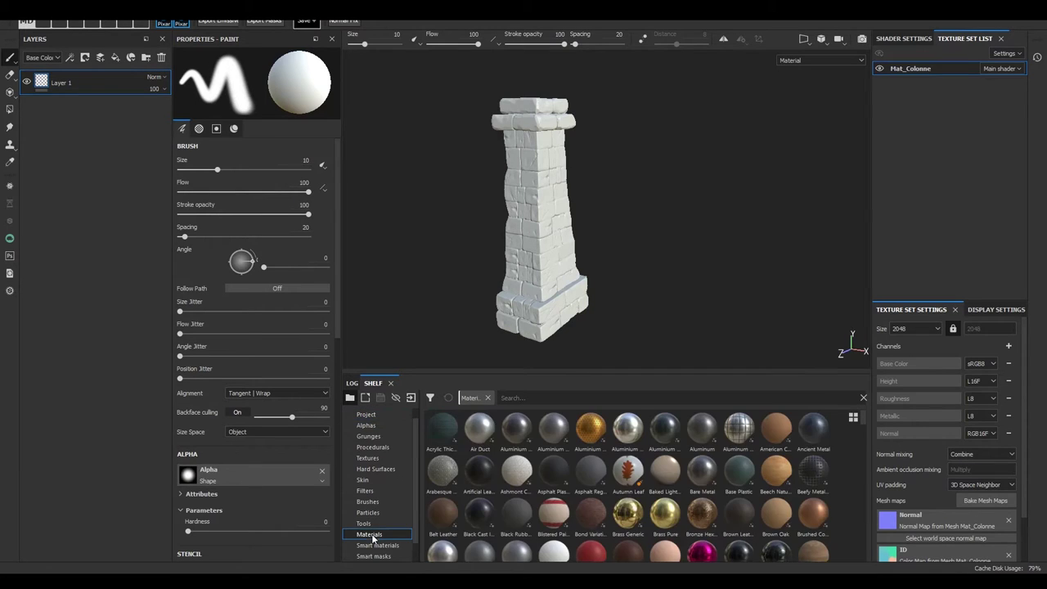
left_click(515, 398)
type("tex")
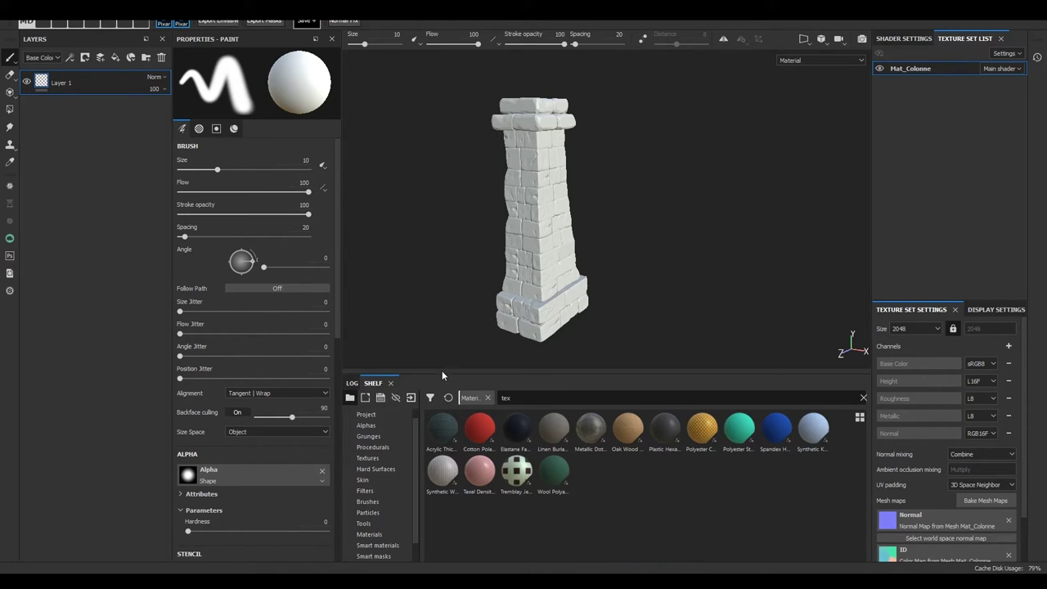
mouse_move(486, 482)
left_mouse_down()
mouse_move(524, 249)
mouse_move(484, 150)
mouse_move(527, 245)
mouse_move(519, 227)
mouse_move(533, 304)
mouse_move(504, 157)
left_mouse_up()
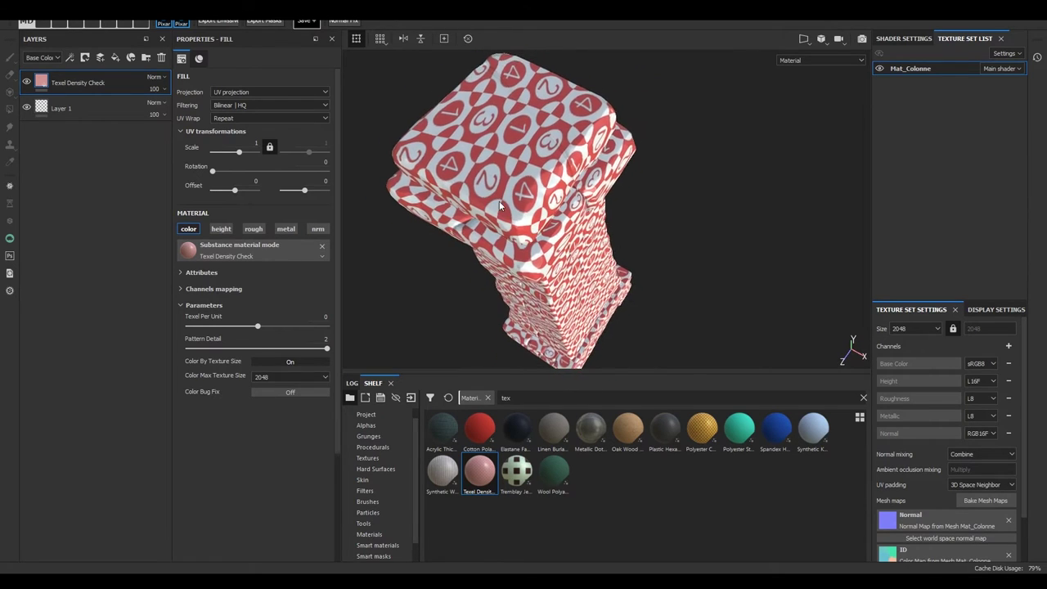
Hide the Texel Density Check layer and apply Polyester Checker to the column cap.
left_click_drag(525, 193, 521, 207, "alt")
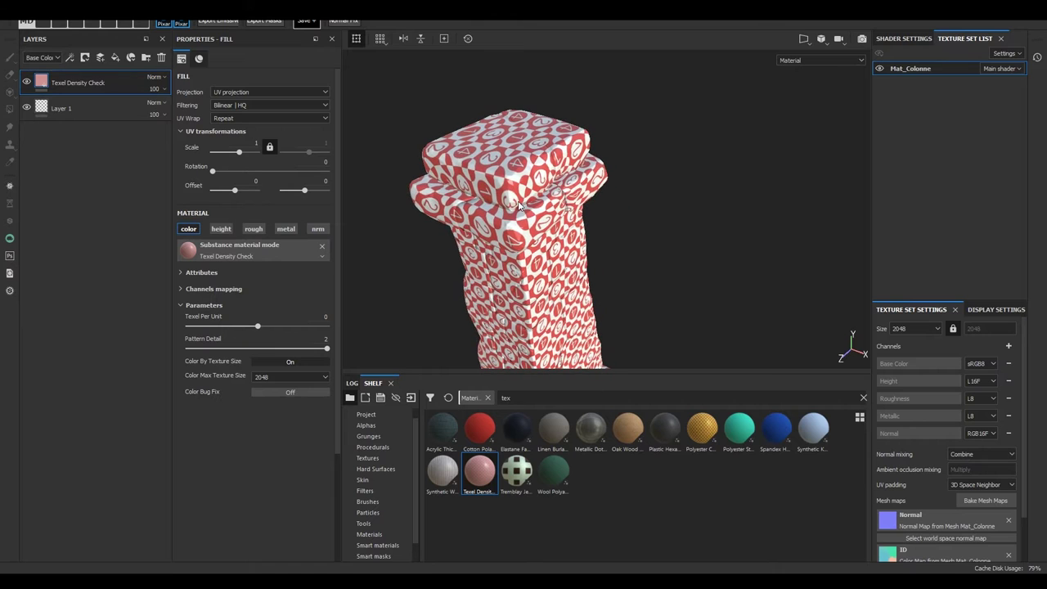
left_click(27, 81)
left_click_drag(390, 266, 473, 244, "alt")
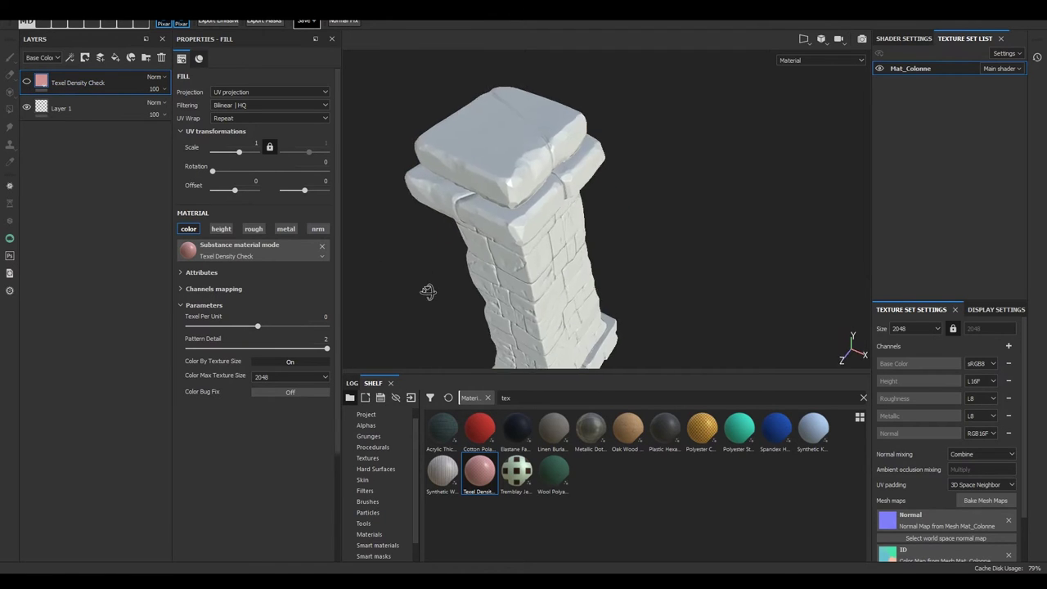
left_click_drag(511, 177, 612, 245, "alt")
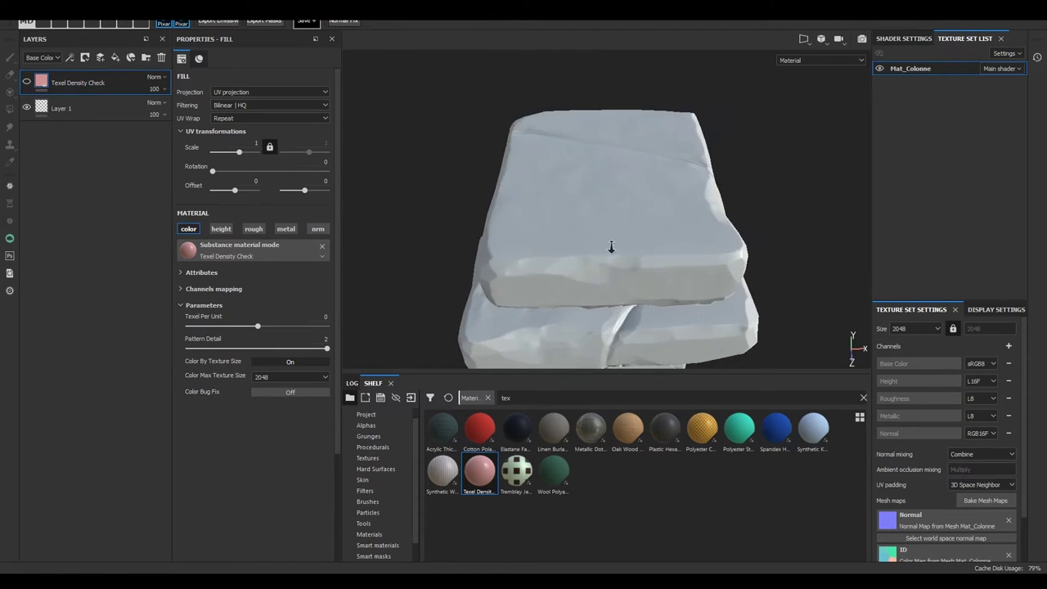
mouse_move(554, 426)
left_mouse_down()
mouse_move(578, 243)
mouse_move(639, 520)
left_mouse_up()
left_click_drag(701, 427, 603, 242)
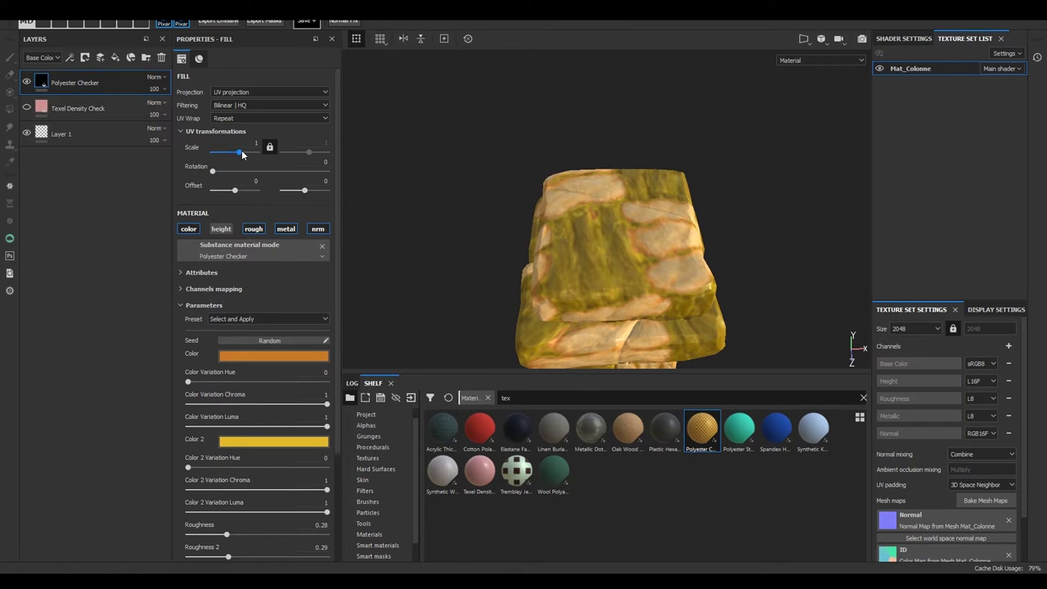
left_click_drag(239, 153, 243, 151)
mouse_move(548, 247)
right_mouse_down("alt")
mouse_move(677, 262)
mouse_move(558, 187)
right_mouse_up("alt")
mouse_move(559, 187)
left_mouse_down("alt")
mouse_move(633, 287)
mouse_move(589, 229)
left_mouse_up("alt")
middle_click_drag(589, 229, 550, 173, "alt")
mouse_move(550, 173)
left_mouse_down("alt")
mouse_move(460, 156)
mouse_move(544, 159)
mouse_move(471, 164)
mouse_move(518, 320)
mouse_move(524, 180)
left_mouse_up("alt")
mouse_move(524, 179)
right_mouse_down("alt")
mouse_move(524, 163)
mouse_move(565, 180)
mouse_move(502, 234)
right_mouse_up("alt")
left_click_drag(502, 234, 105, 93, "alt")
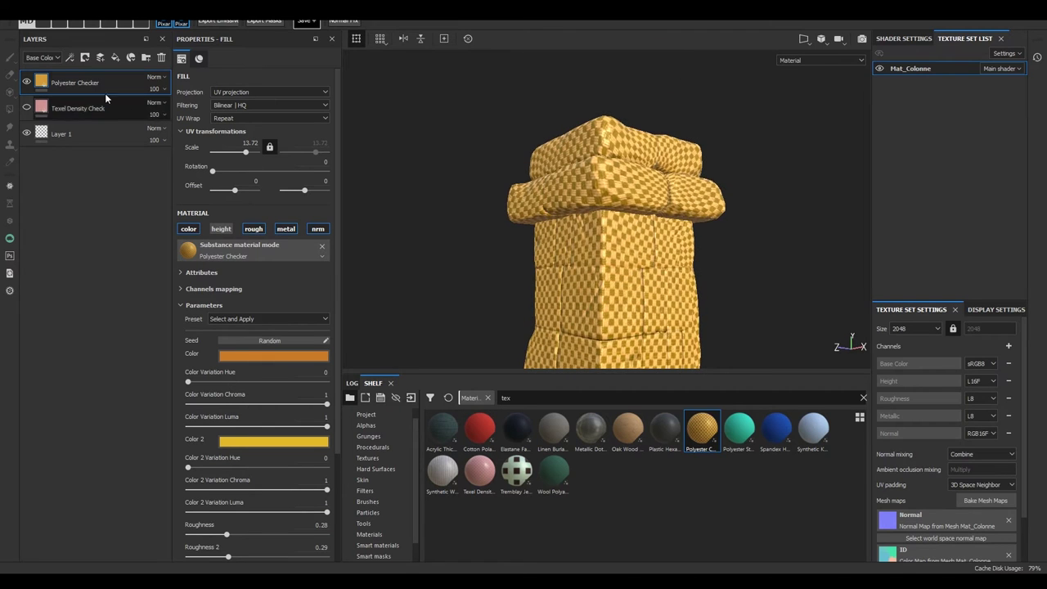
left_click(162, 58)
mouse_move(480, 235)
left_mouse_down("alt")
mouse_move(511, 253)
mouse_move(580, 250)
mouse_move(724, 273)
mouse_move(736, 297)
mouse_move(516, 277)
left_mouse_up("alt")
middle_click_drag(517, 277, 467, 77, "alt")
mouse_move(467, 77)
right_mouse_down("alt")
mouse_move(490, 218)
mouse_move(466, 234)
mouse_move(517, 273)
right_mouse_up("alt")
mouse_move(517, 273)
left_mouse_down("alt")
mouse_move(514, 198)
mouse_move(488, 201)
mouse_move(501, 208)
mouse_move(485, 213)
left_mouse_up("alt")
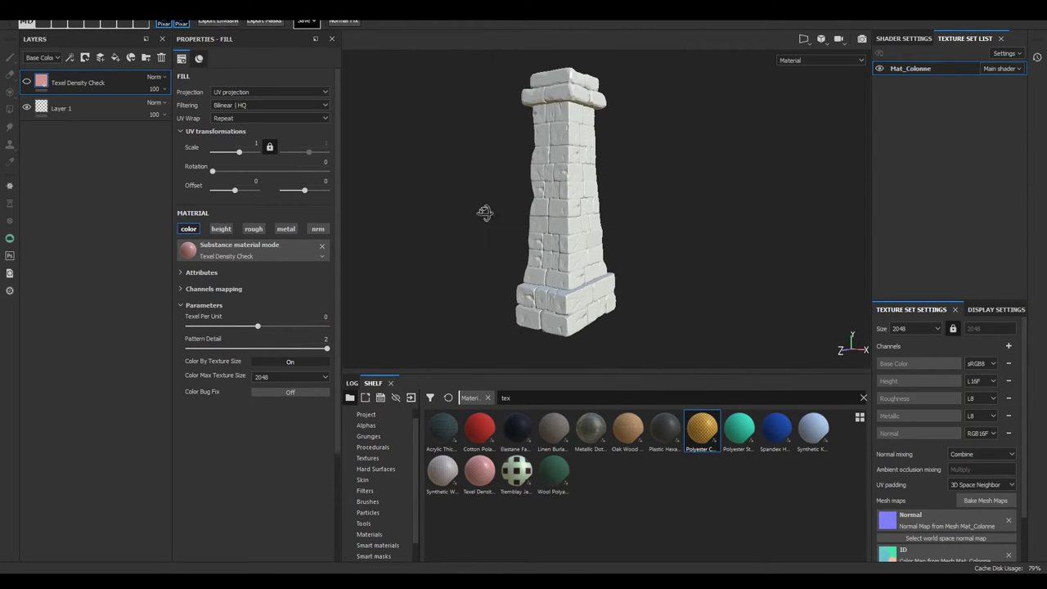
Enable all mesh maps, set output size to 4096, and bake Mat_Colonne's mesh maps.
left_click(986, 500)
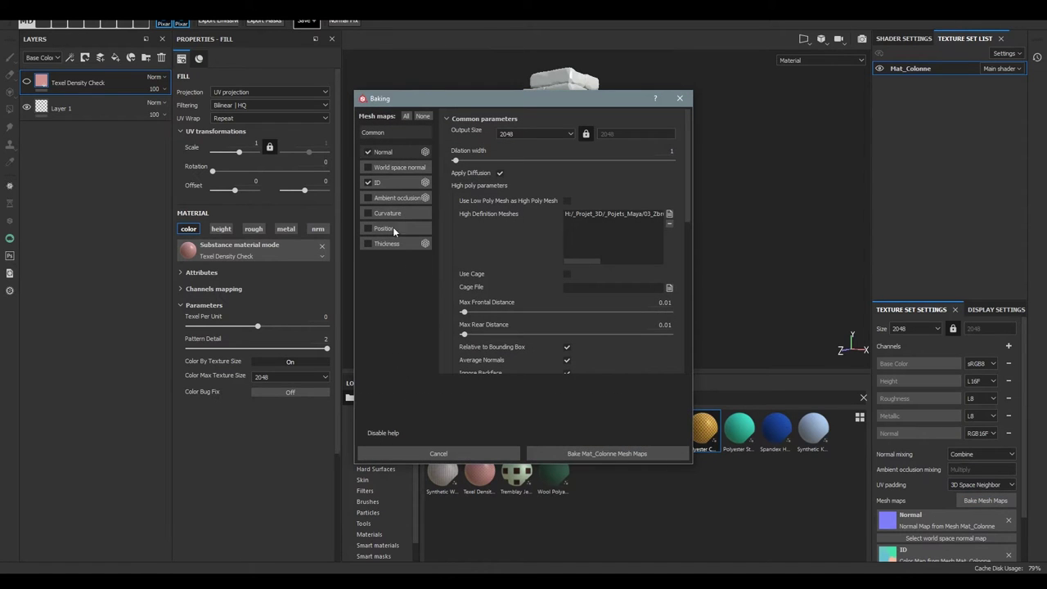
left_click(407, 117)
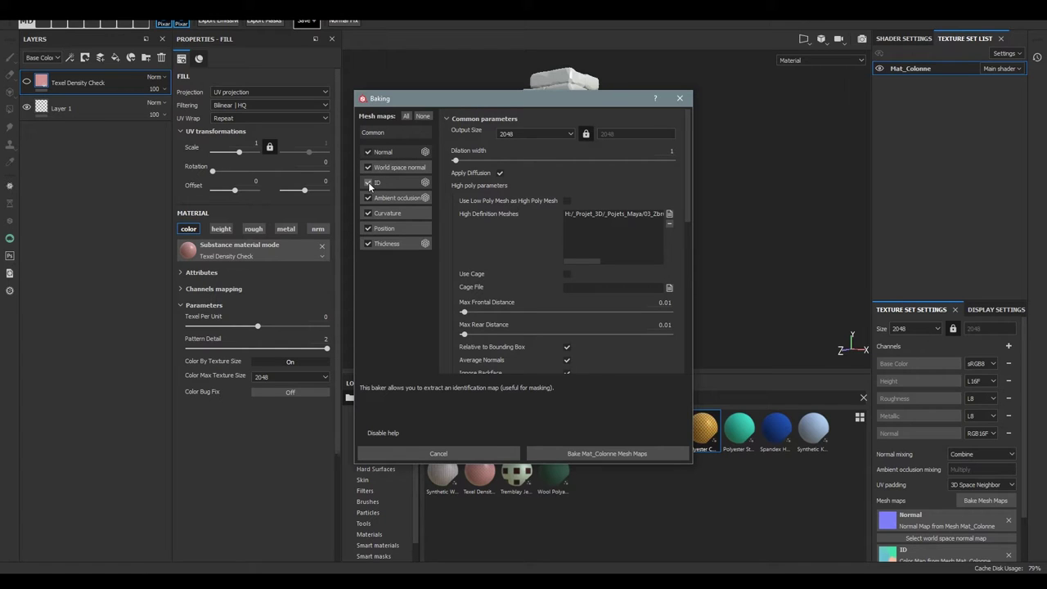
left_click(512, 133)
left_click(505, 194)
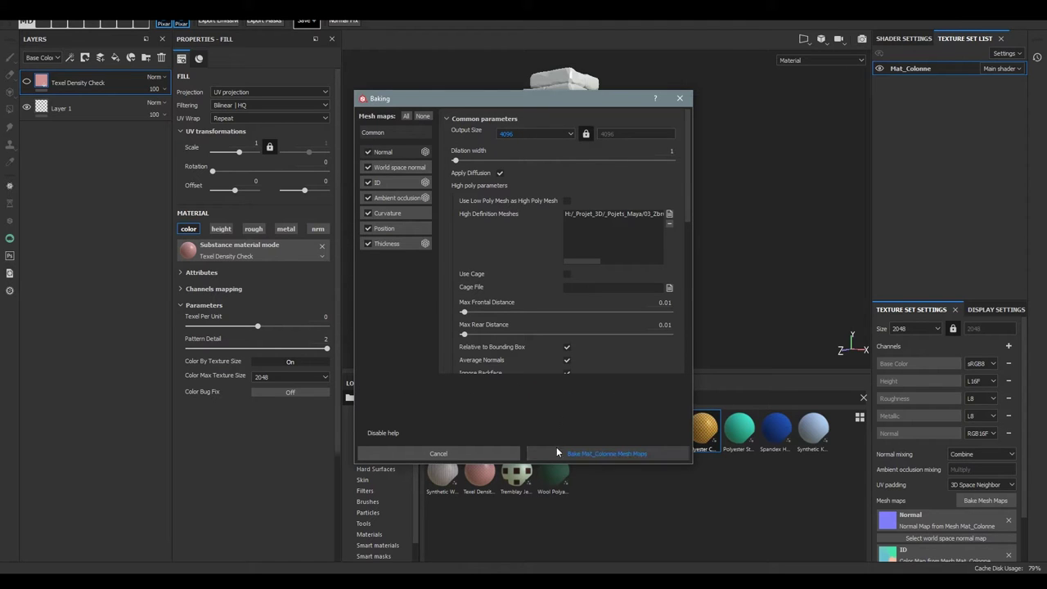
left_click(559, 456)
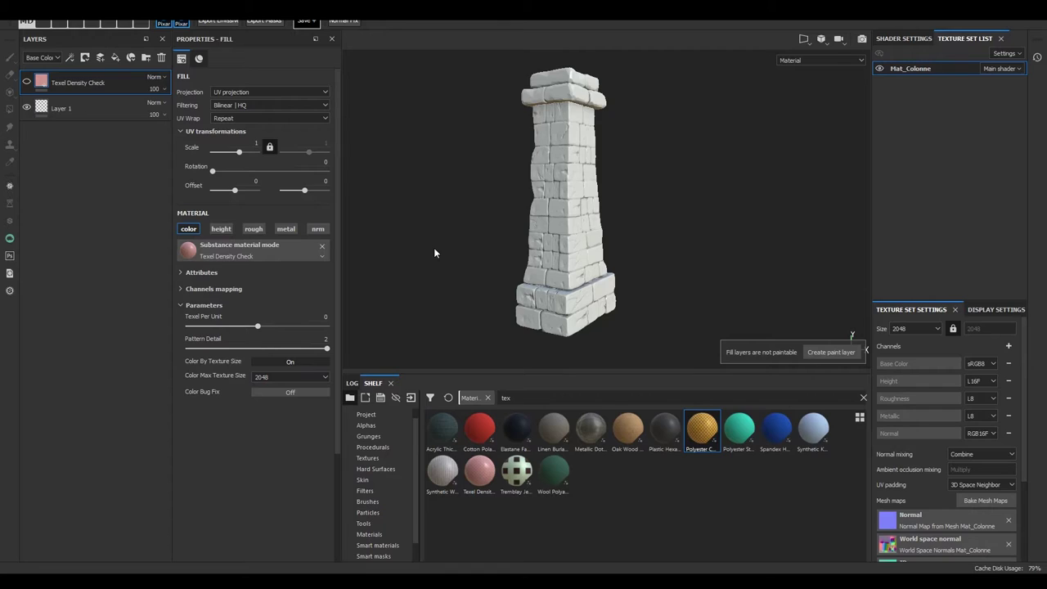
Inspect the pillar from a three-quarter view in the fullscreen viewport.
key("Tab")
left_click_drag(433, 253, 311, 305, "alt")
right_click_drag(310, 306, 571, 339, "alt")
mouse_move(571, 339)
left_mouse_down("alt")
mouse_move(194, 361)
mouse_move(316, 355)
mouse_move(277, 369)
mouse_move(243, 327)
mouse_move(287, 384)
mouse_move(201, 338)
mouse_move(355, 346)
mouse_move(87, 340)
mouse_move(388, 330)
mouse_move(327, 299)
mouse_move(380, 293)
left_mouse_up("alt")
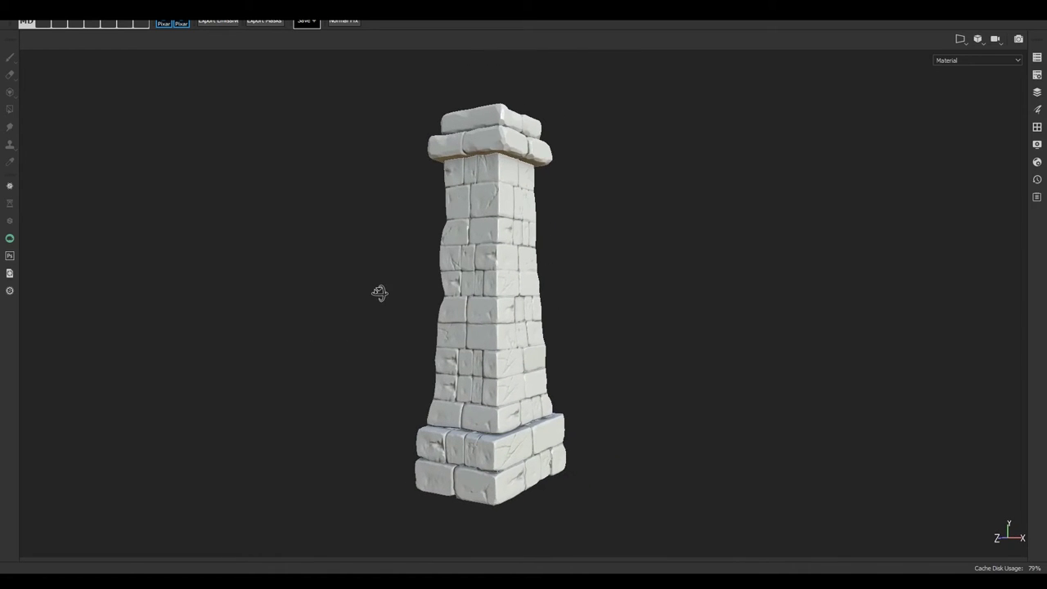
key("Tab")
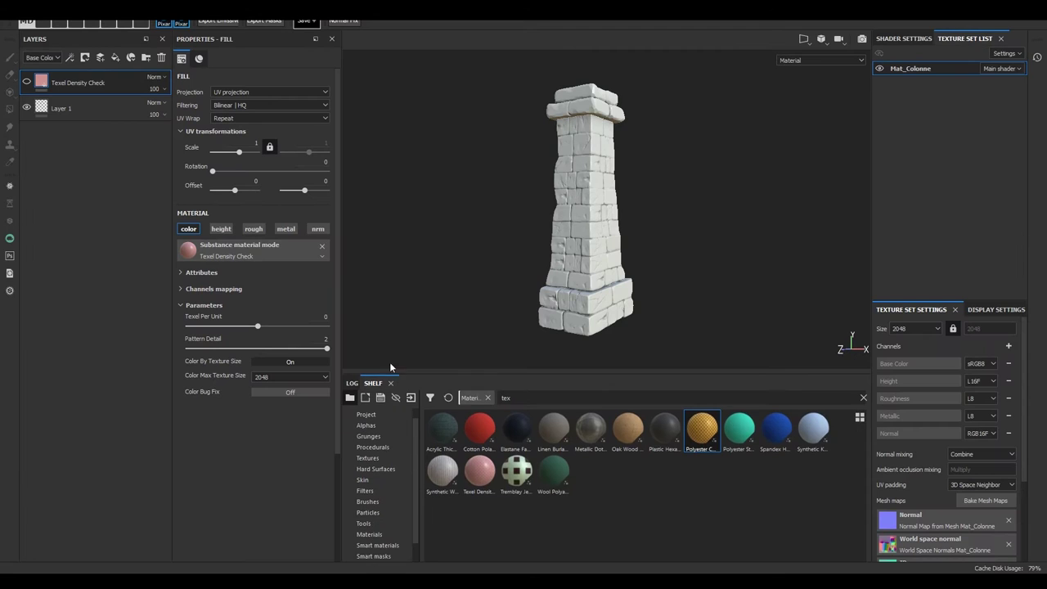
Filter the shelf to materials, search 'rock', and drag Rock onto the column.
left_click(488, 398)
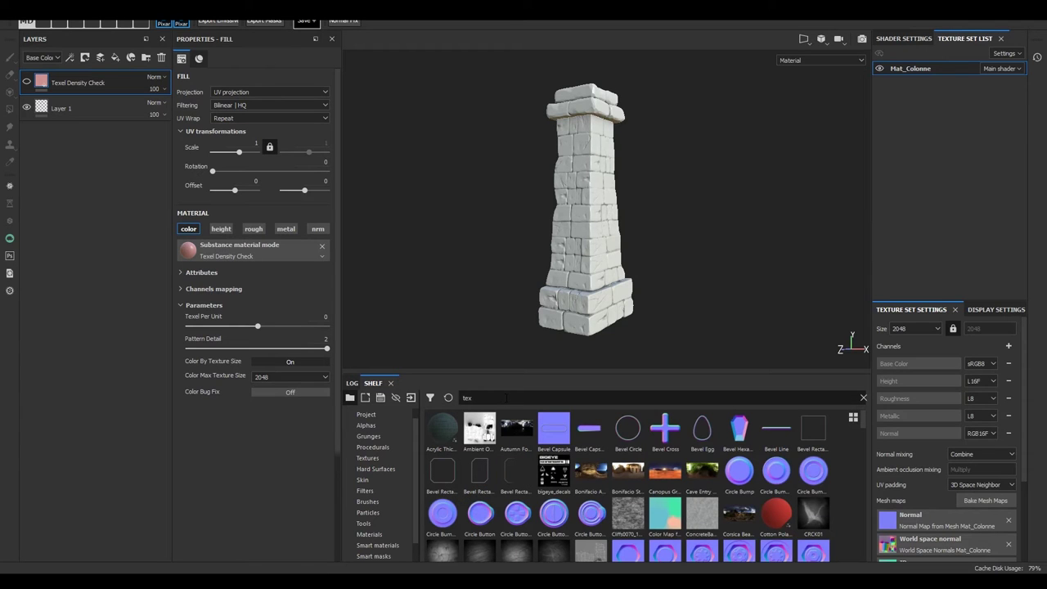
key("ctrl+a")
type("rock")
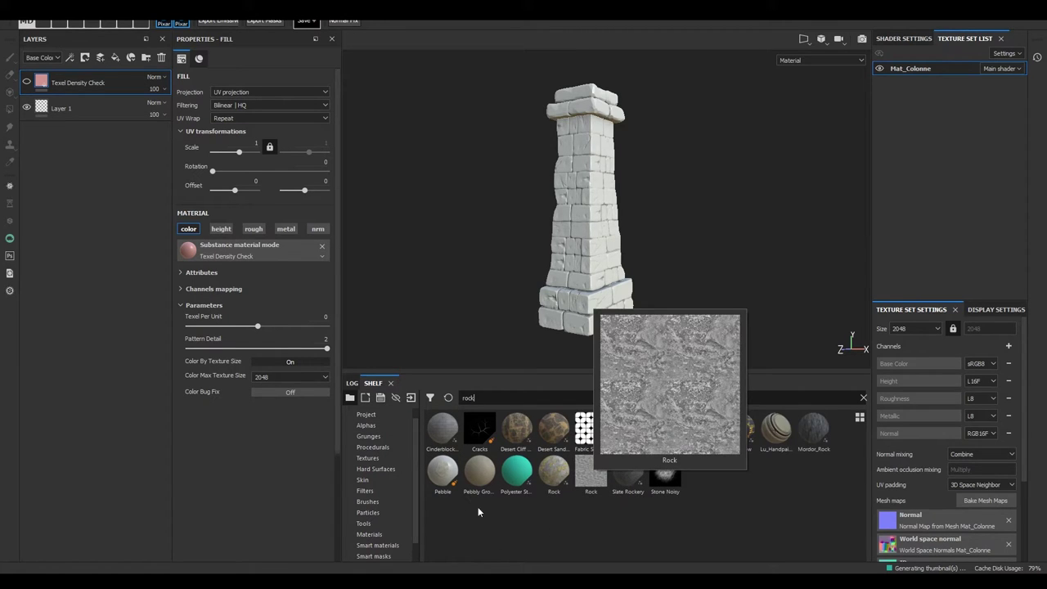
left_click(365, 533)
left_click(521, 399)
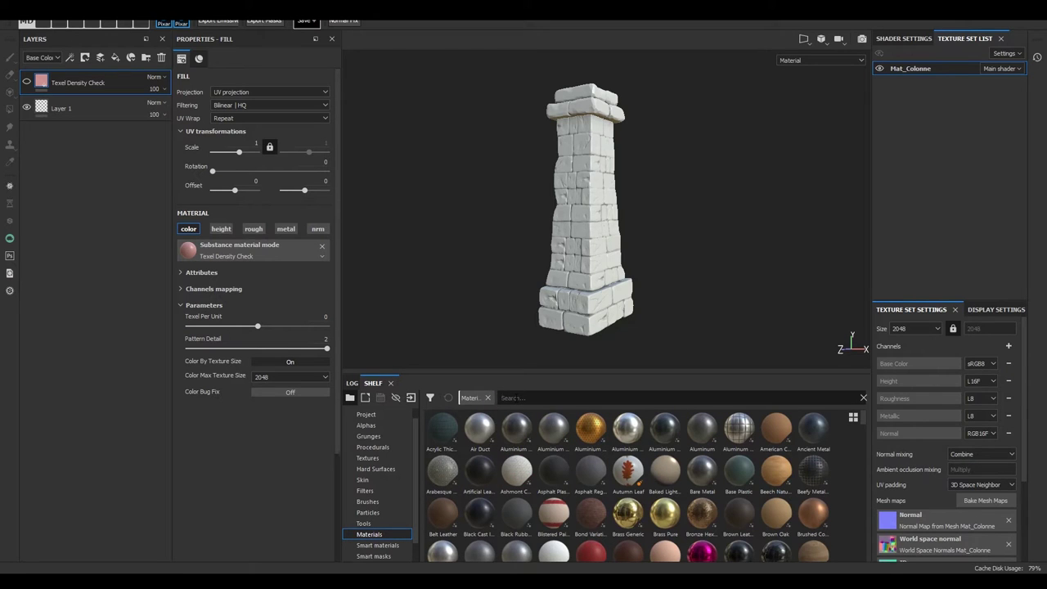
type("rock")
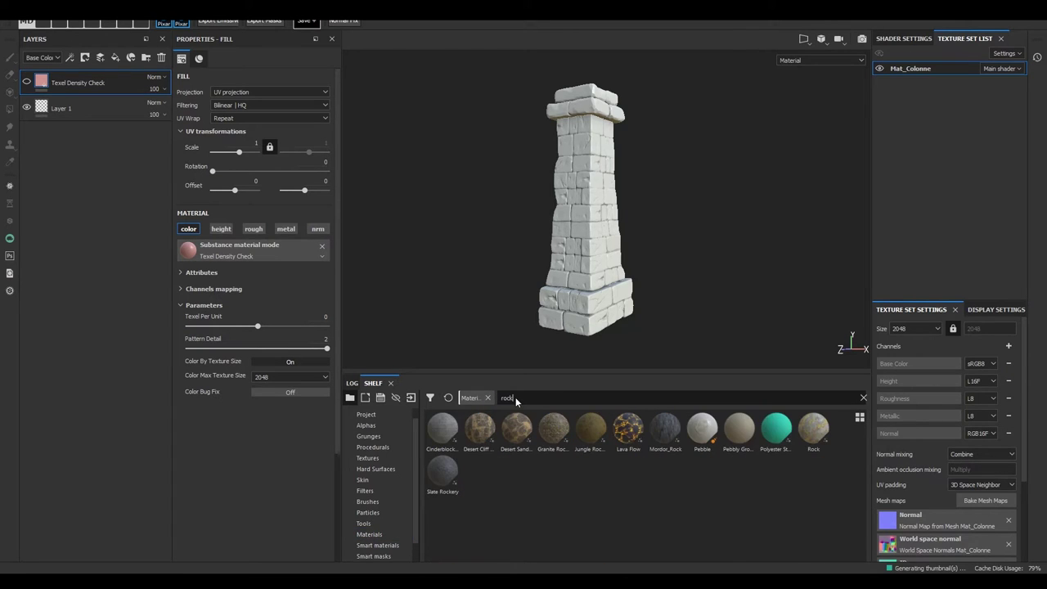
left_click_drag(813, 427, 597, 229)
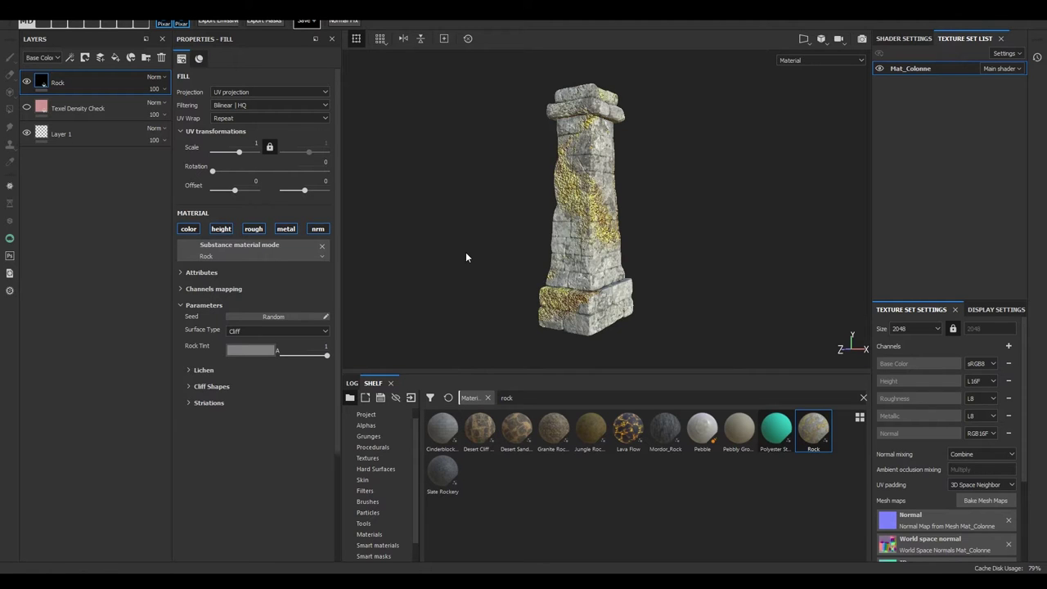
Set the Rock material's UV scale to 1.25.
scroll(484, 220, "up", 2)
scroll(491, 214, "up", 3)
mouse_move(498, 211)
left_mouse_down("alt")
mouse_move(514, 205)
mouse_move(555, 253)
mouse_move(268, 143)
mouse_move(233, 154)
left_mouse_up("alt")
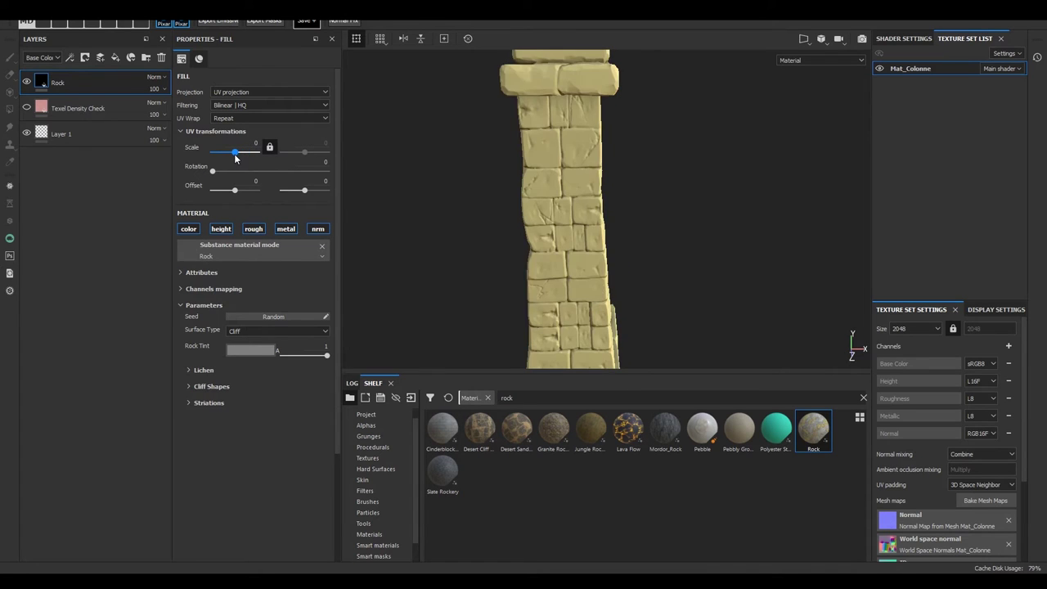
left_click_drag(234, 154, 245, 153)
double_click(251, 143)
type("1.25")
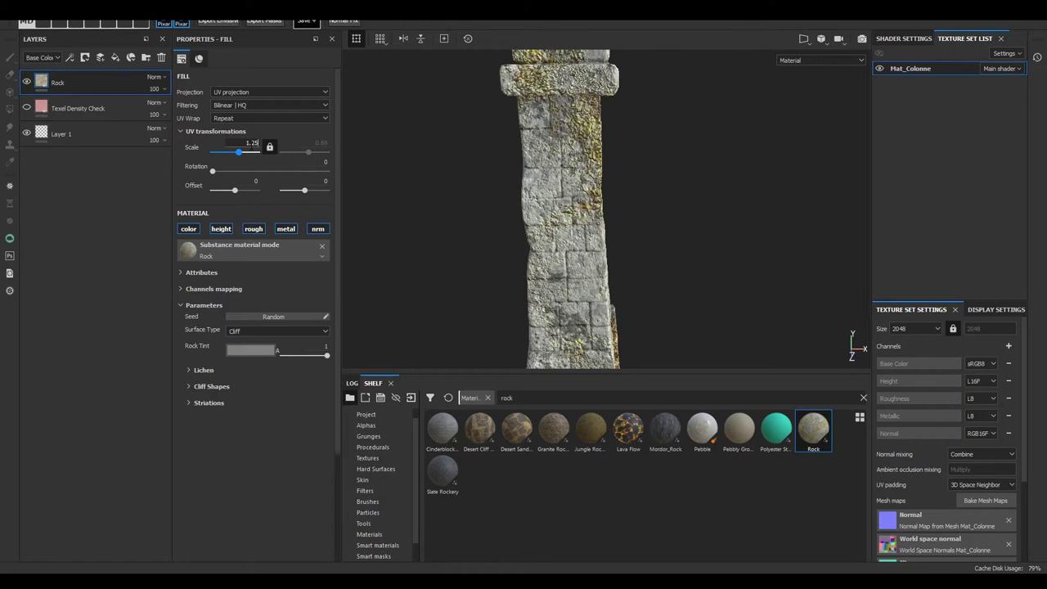
key("Return")
Inspect the retiled Rock stone on the pillar's base and top in fullscreen.
left_click_drag(475, 309, 432, 172, "alt")
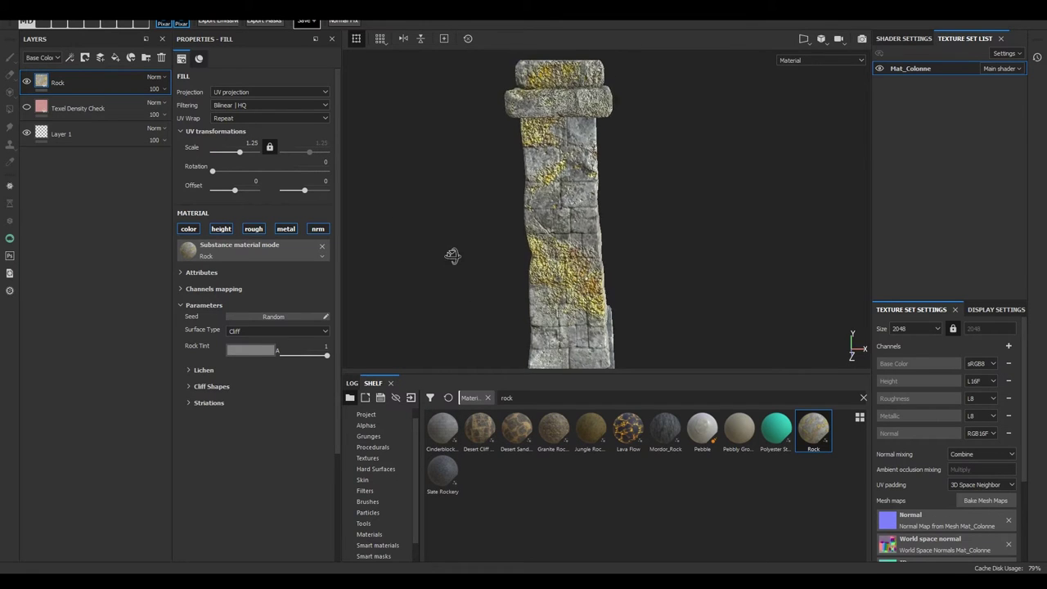
mouse_move(432, 172)
right_mouse_down("alt")
mouse_move(467, 154)
mouse_move(482, 163)
mouse_move(550, 260)
mouse_move(389, 324)
mouse_move(297, 204)
mouse_move(298, 308)
right_mouse_up("alt")
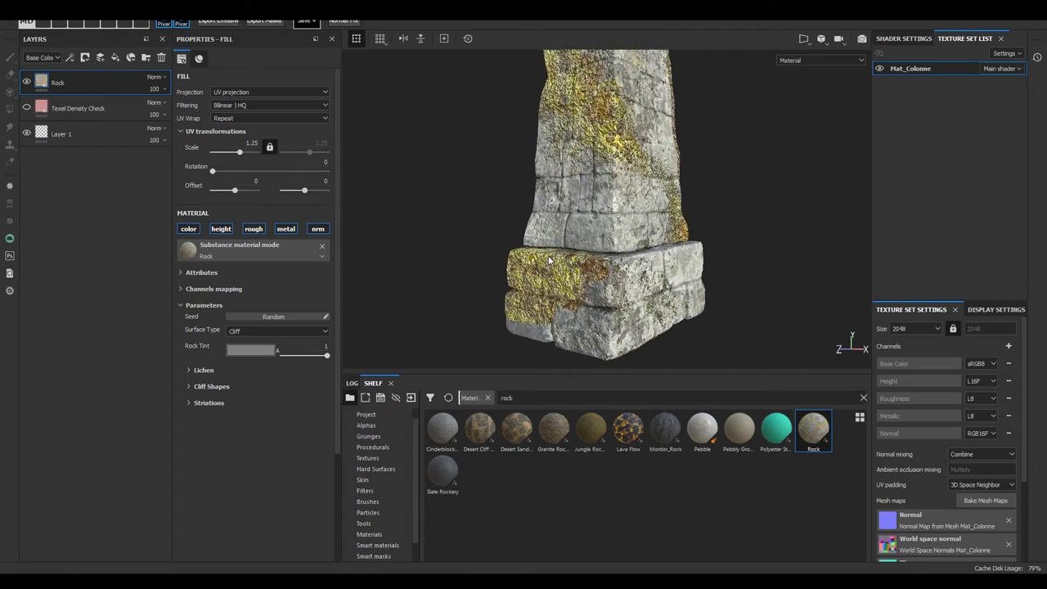
key("Tab")
mouse_move(298, 307)
left_mouse_down("alt")
mouse_move(306, 287)
mouse_move(338, 348)
mouse_move(338, 374)
mouse_move(325, 313)
mouse_move(308, 309)
mouse_move(341, 319)
mouse_move(360, 297)
mouse_move(369, 305)
mouse_move(351, 292)
mouse_move(325, 298)
left_mouse_up("alt")
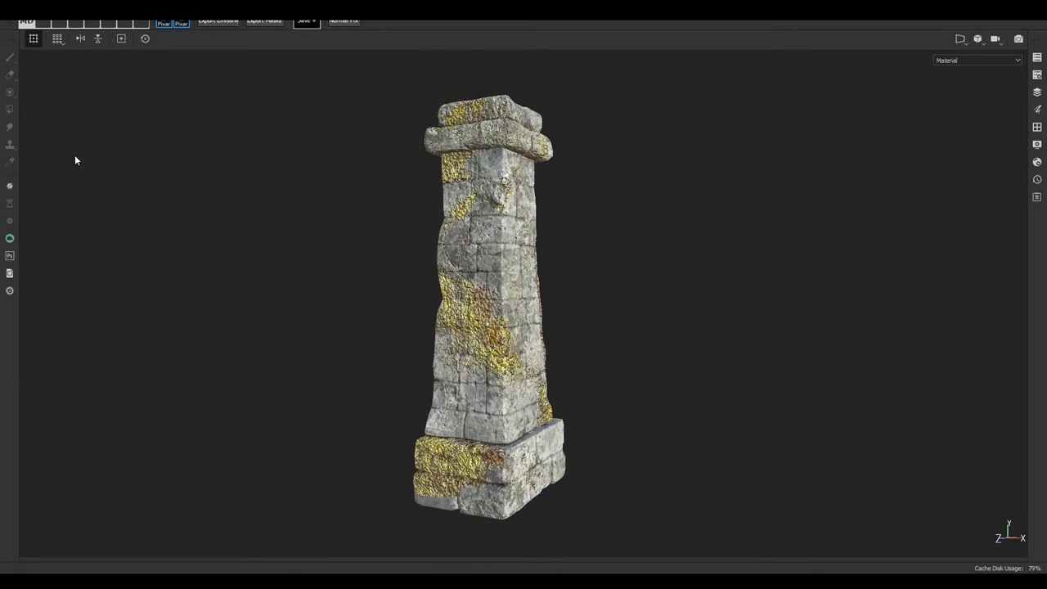
key("Tab")
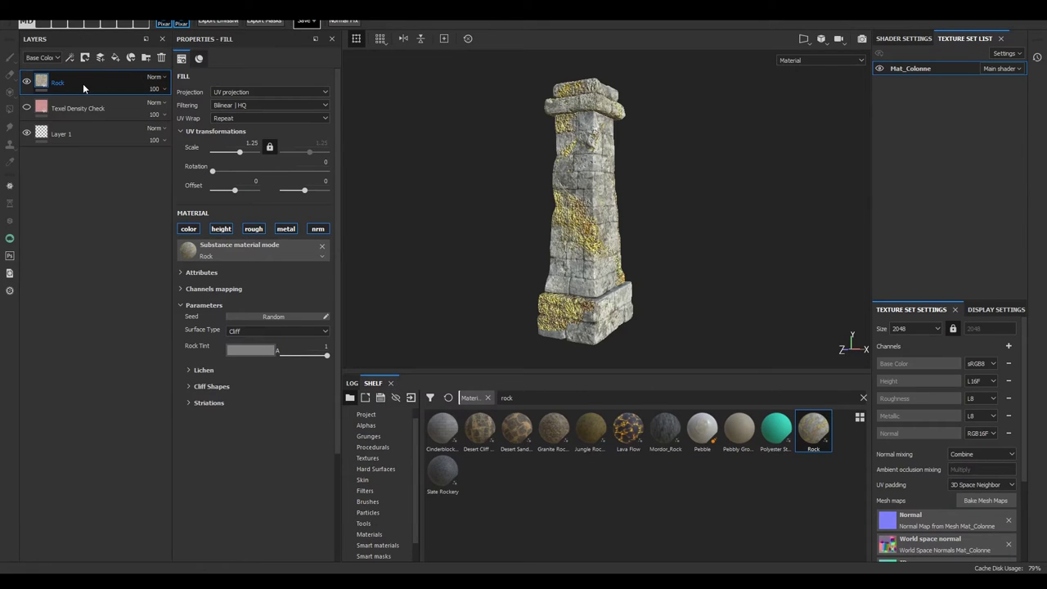
left_click_drag(447, 220, 452, 237, "alt")
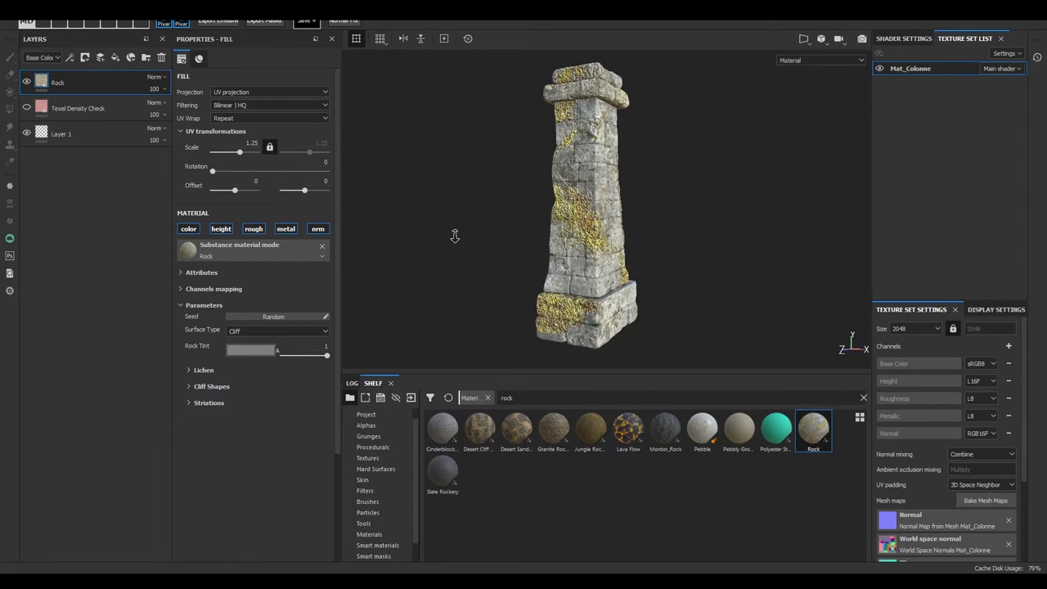
Delete the Rock and Texel Density Check layers, leaving only Layer 1.
left_click(161, 59)
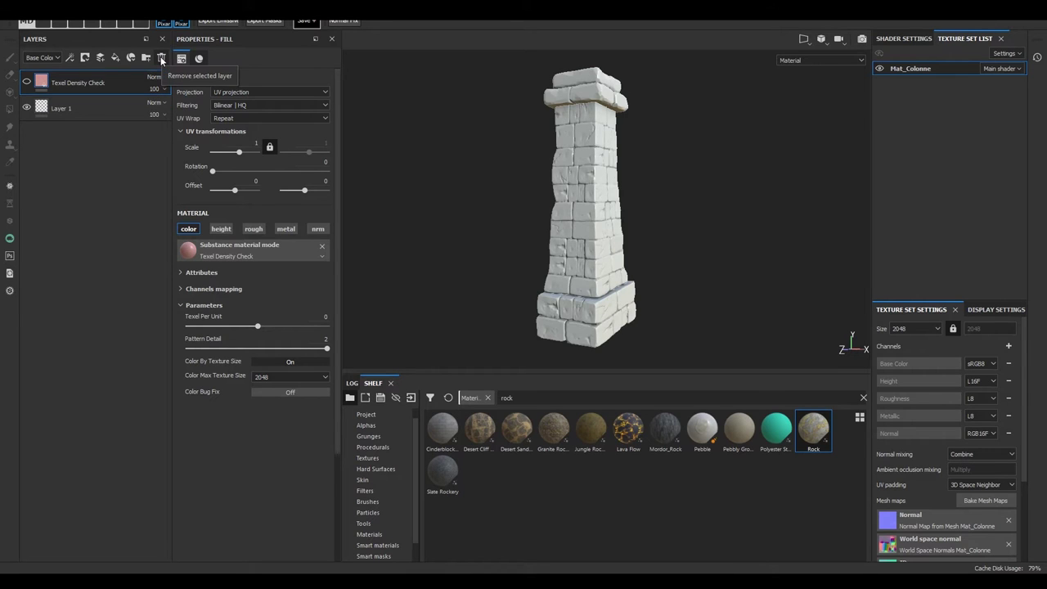
left_click(26, 81)
left_click(26, 81)
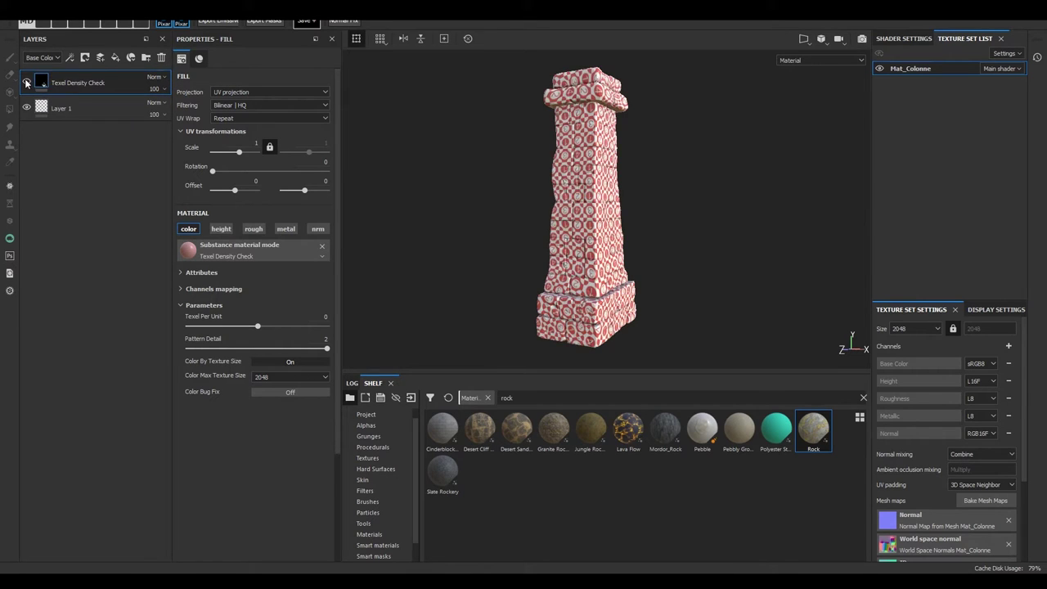
left_click(161, 59)
left_click_drag(435, 249, 458, 292, "alt")
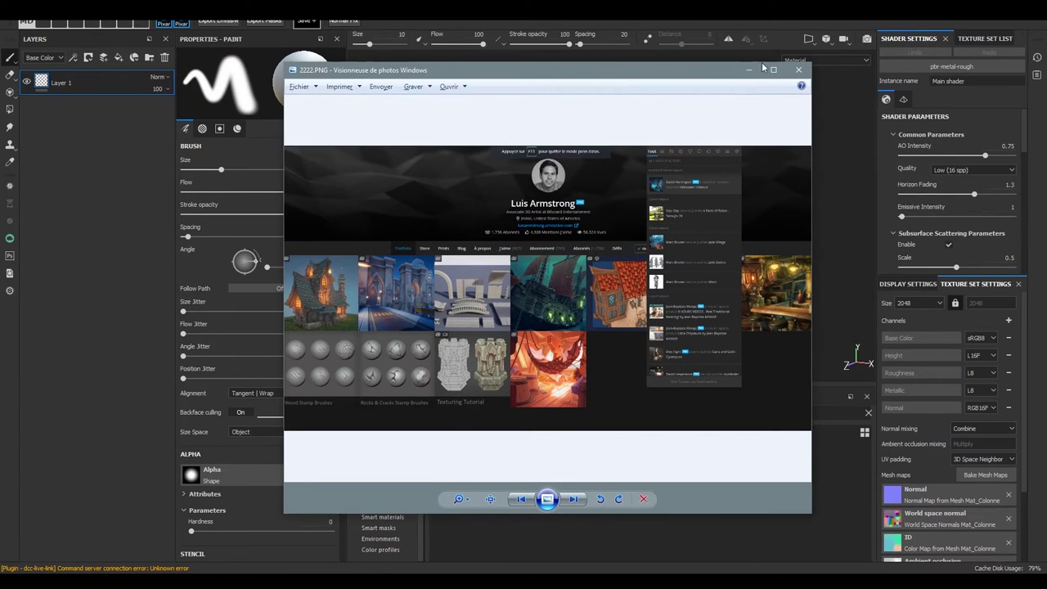
Maximize the viewer, zoom into the shader.PNG node graph, then close Windows Photo Viewer.
left_click(773, 69)
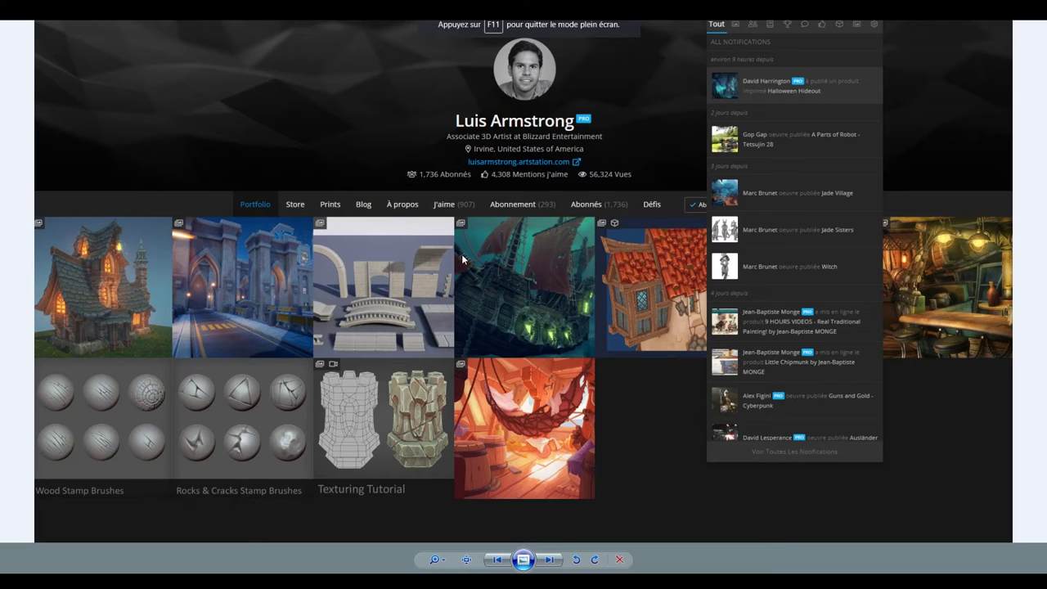
key("Right")
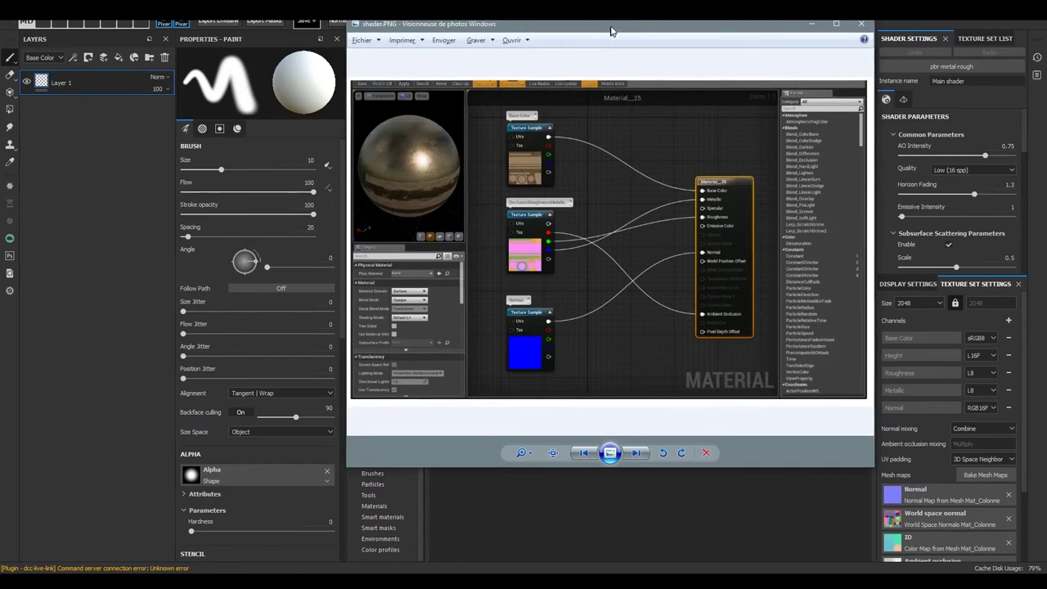
scroll(449, 307, "up", 1)
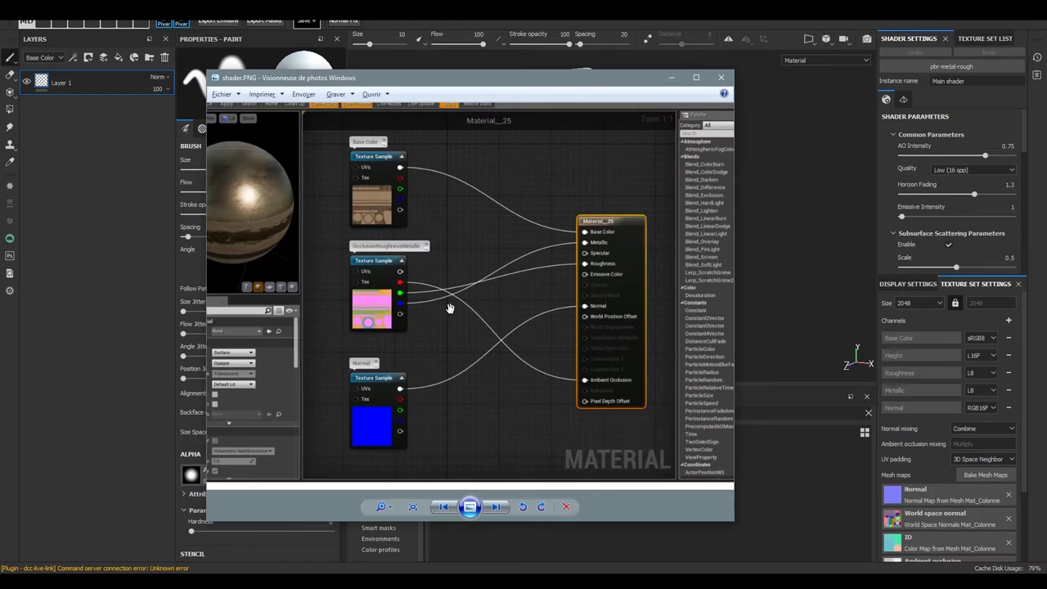
scroll(421, 289, "up", 1)
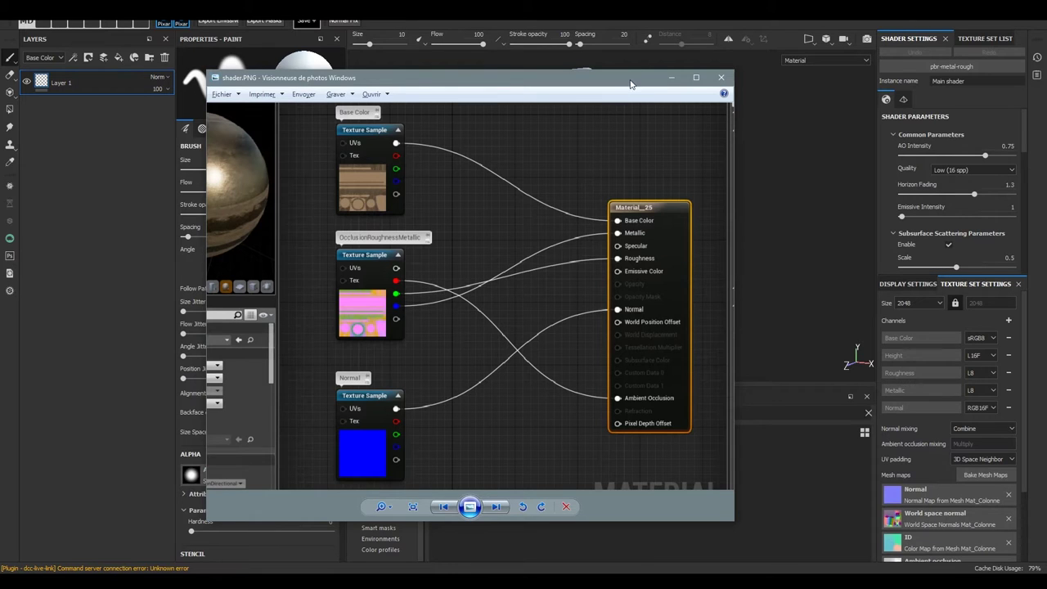
left_click(720, 77)
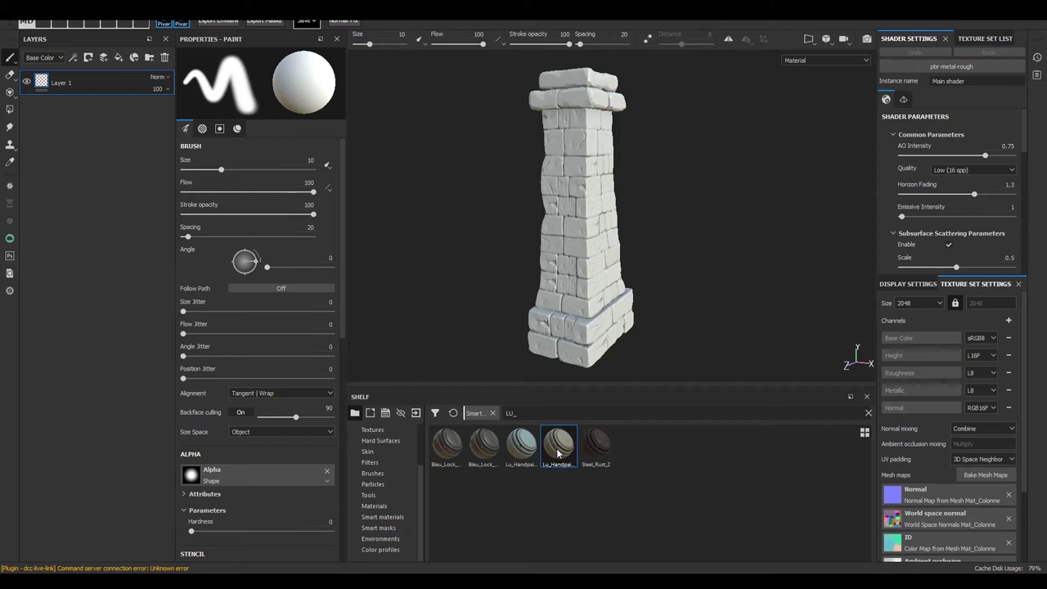
Drag the Lu_HandpaintRocky_Bright smart material onto the column, then open the File menu.
left_click_drag(558, 452, 590, 178)
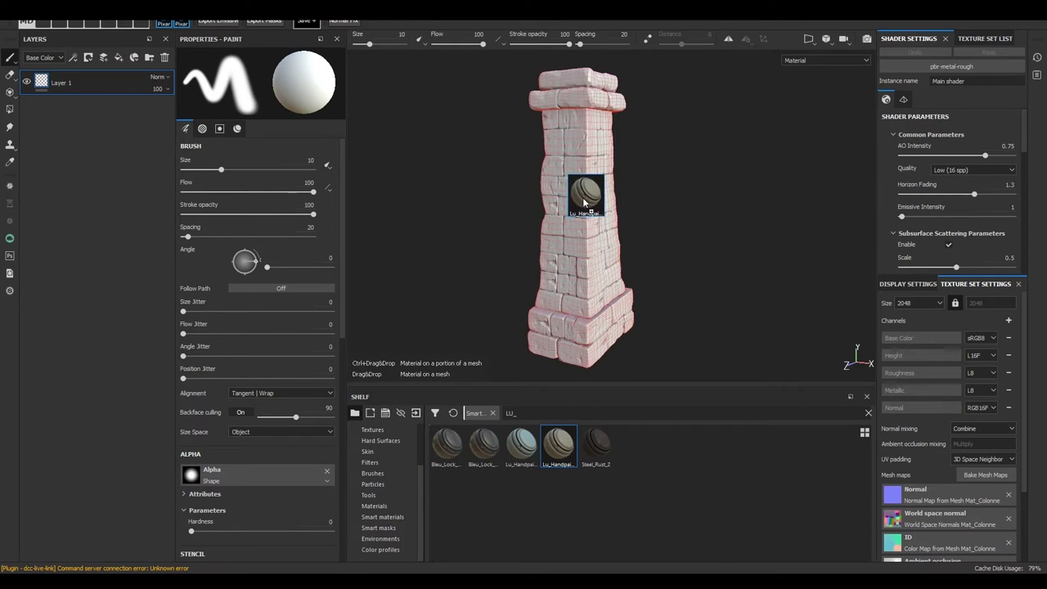
left_click_drag(590, 178, 573, 170)
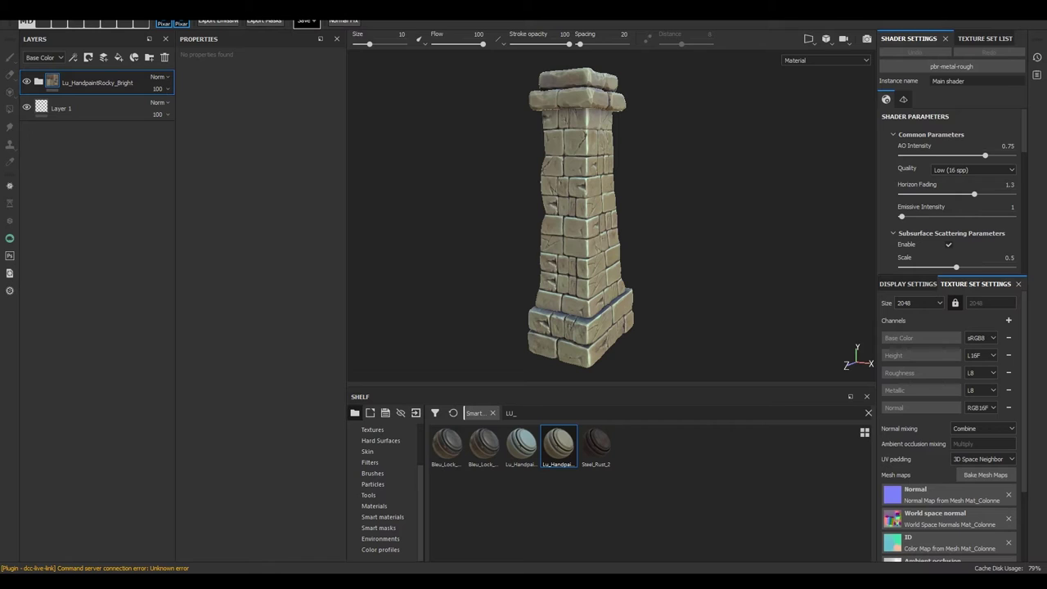
left_click(18, 10)
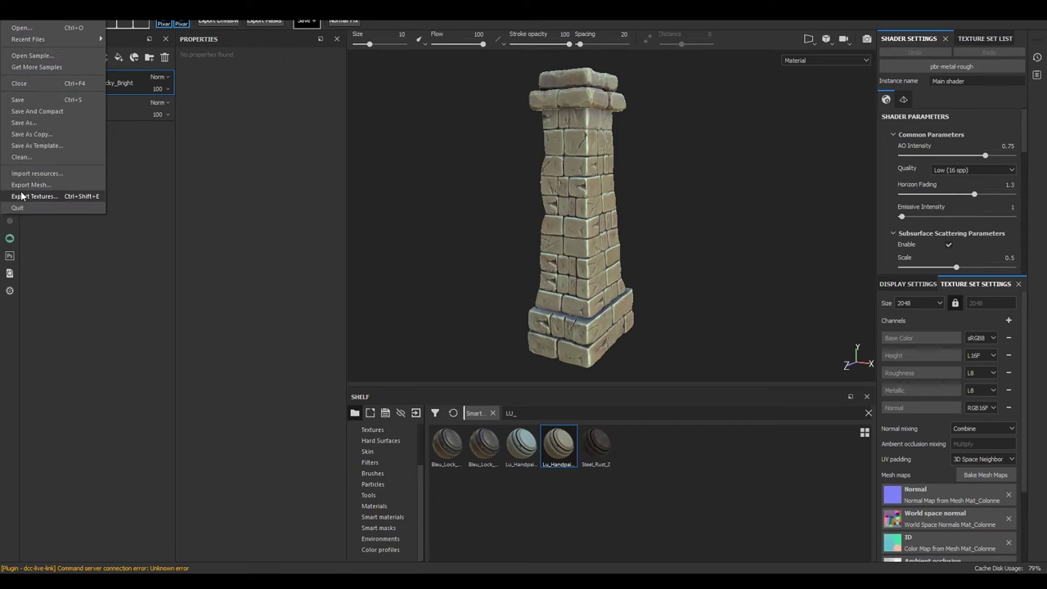
left_click(21, 197)
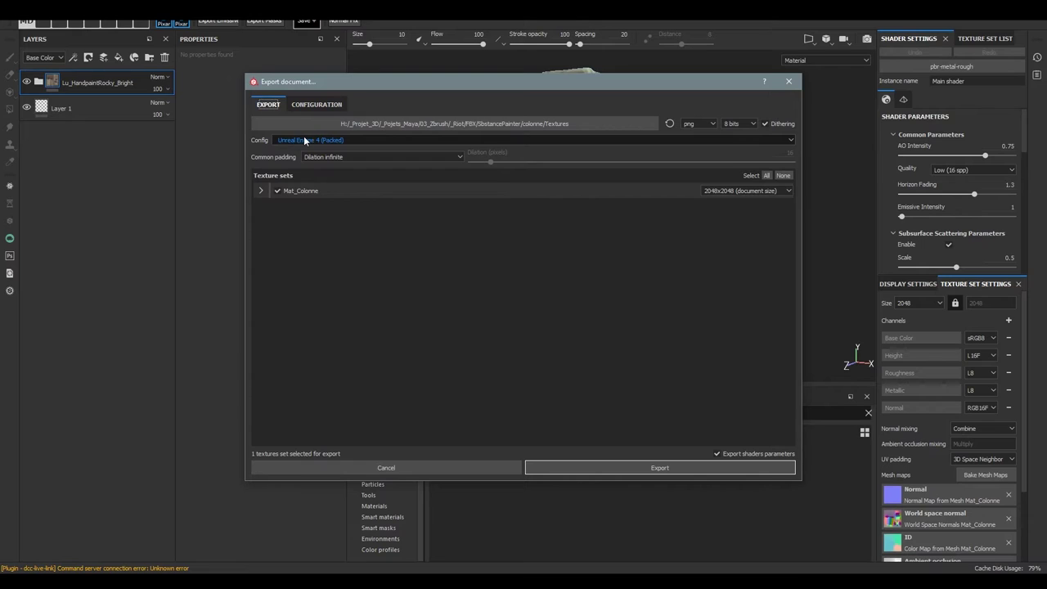
left_click(260, 190)
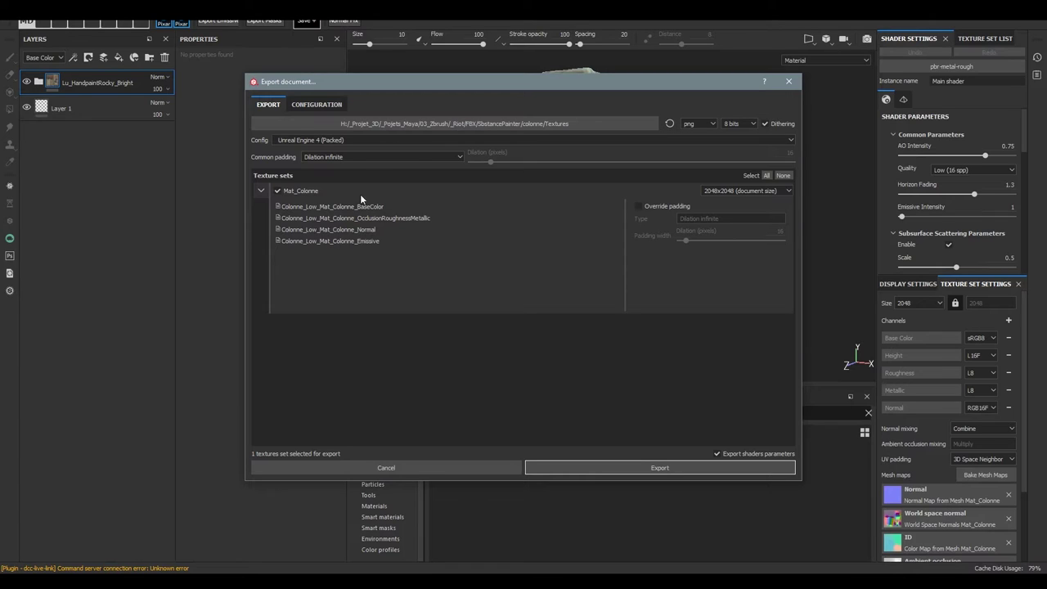
left_click(386, 469)
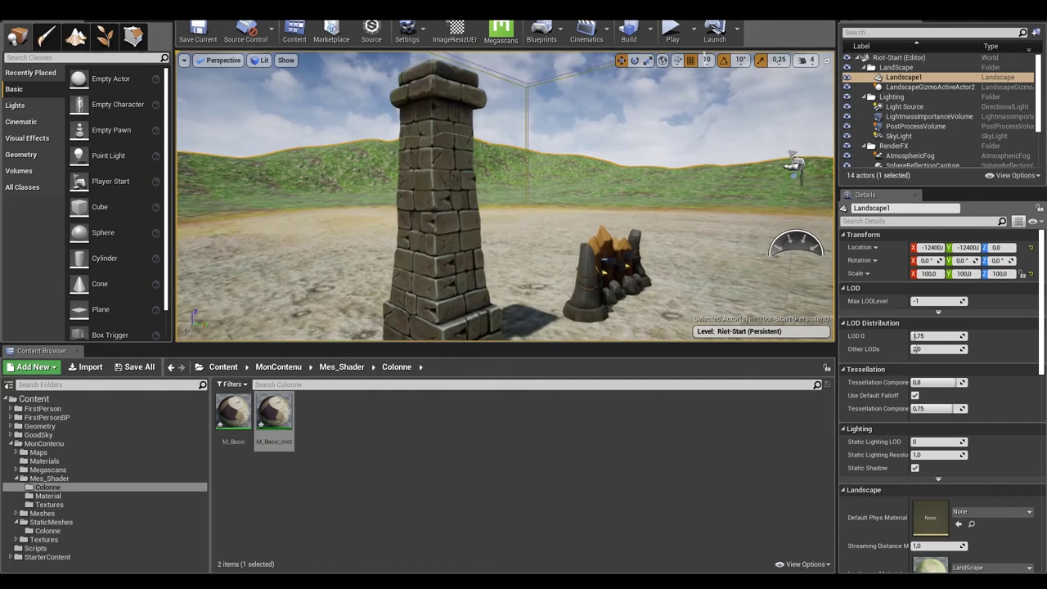
Open Colonne_Low from StaticMeshes > Colonne in the Static Mesh Editor and orbit it.
scroll(505, 197, "down", 2)
scroll(505, 197, "down", 2)
scroll(505, 196, "down", 2)
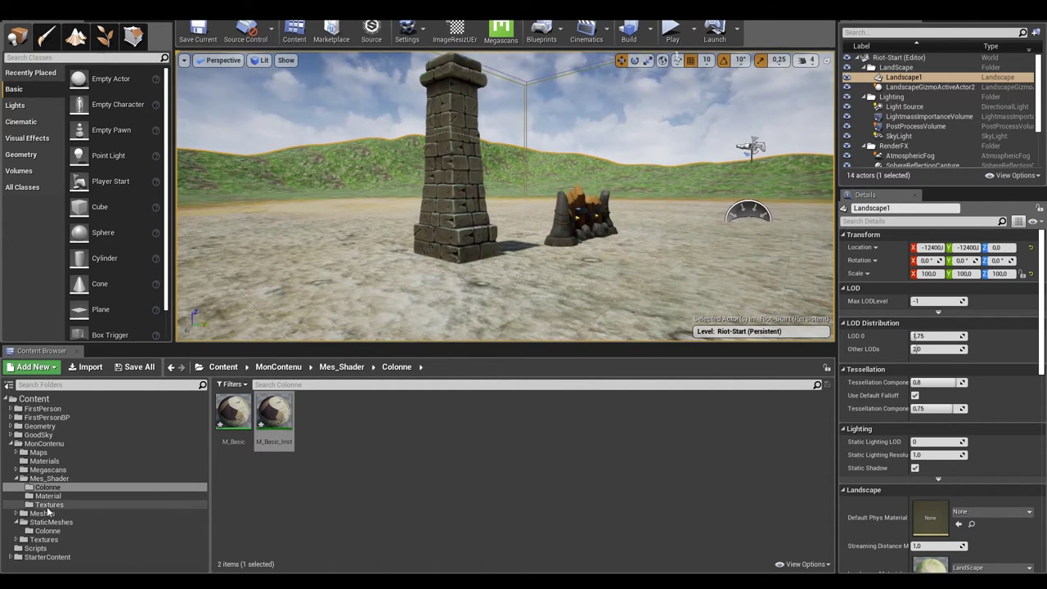
left_click(51, 522)
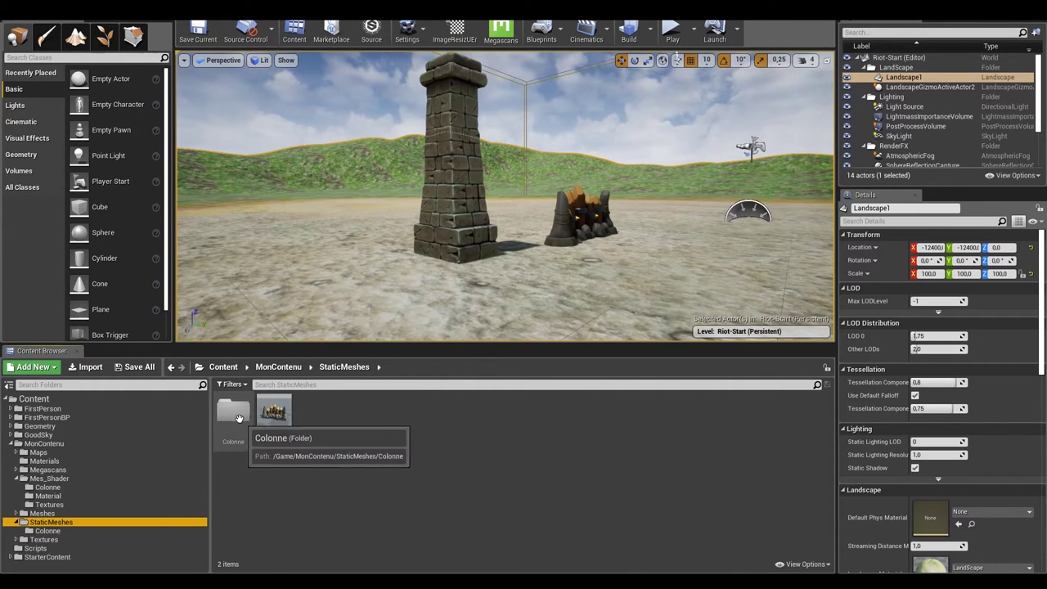
double_click(238, 418)
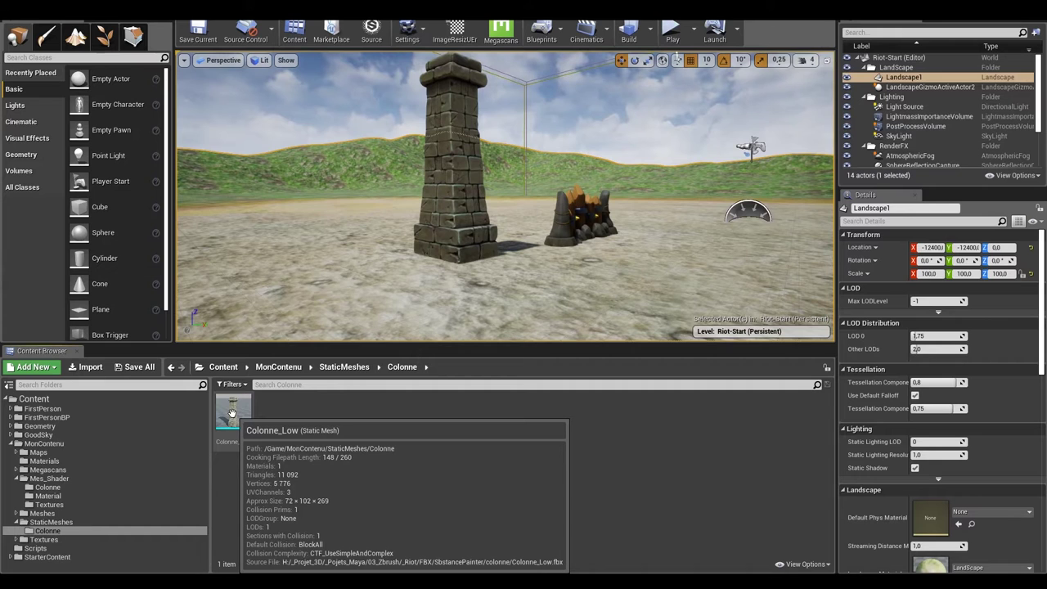
left_click(232, 413)
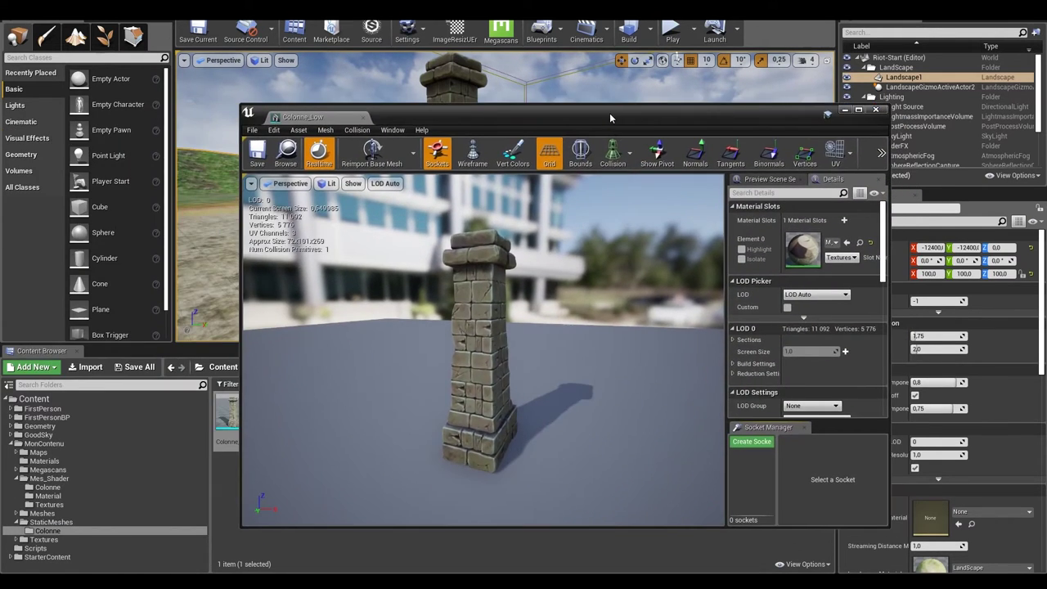
double_click(609, 113)
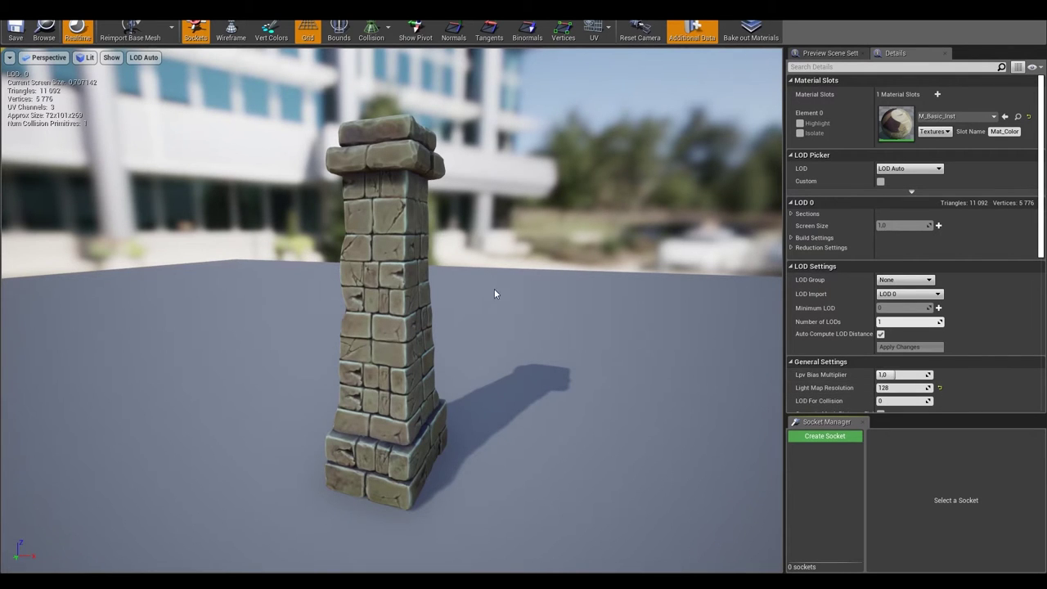
left_click_drag(494, 289, 369, 280)
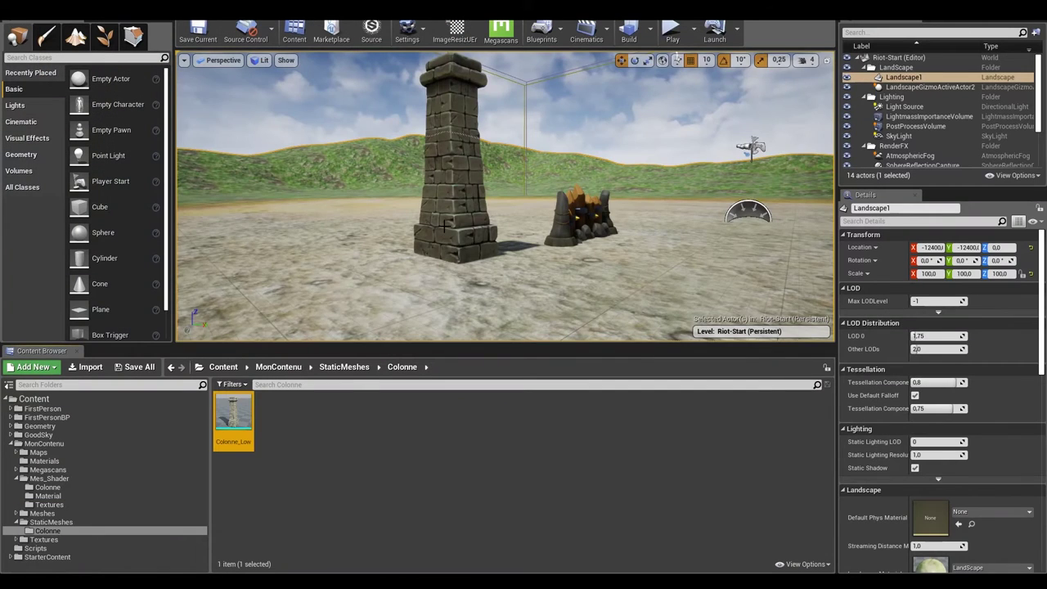
key("w")
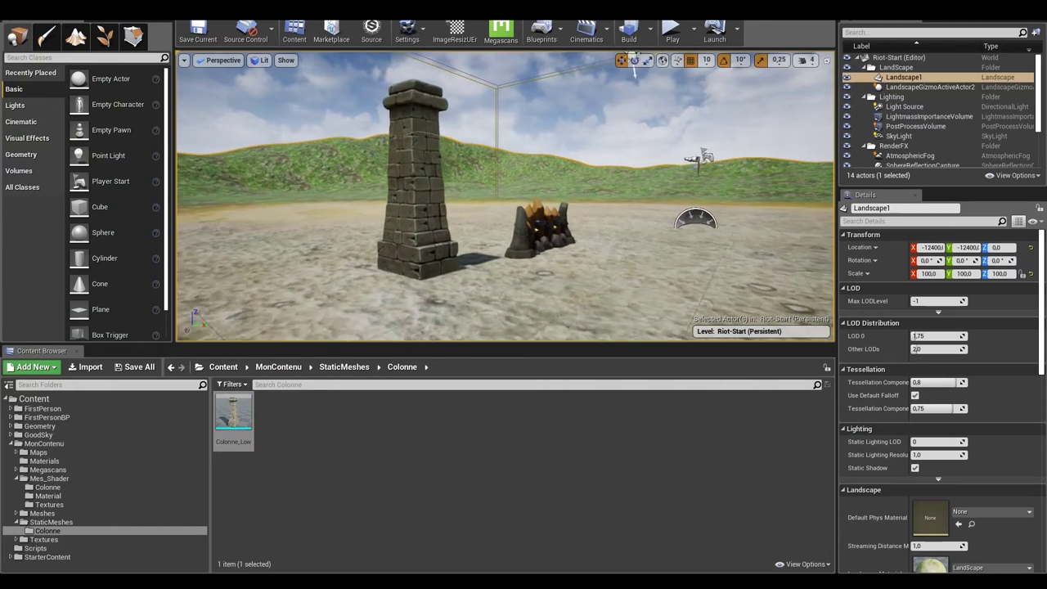
key("s")
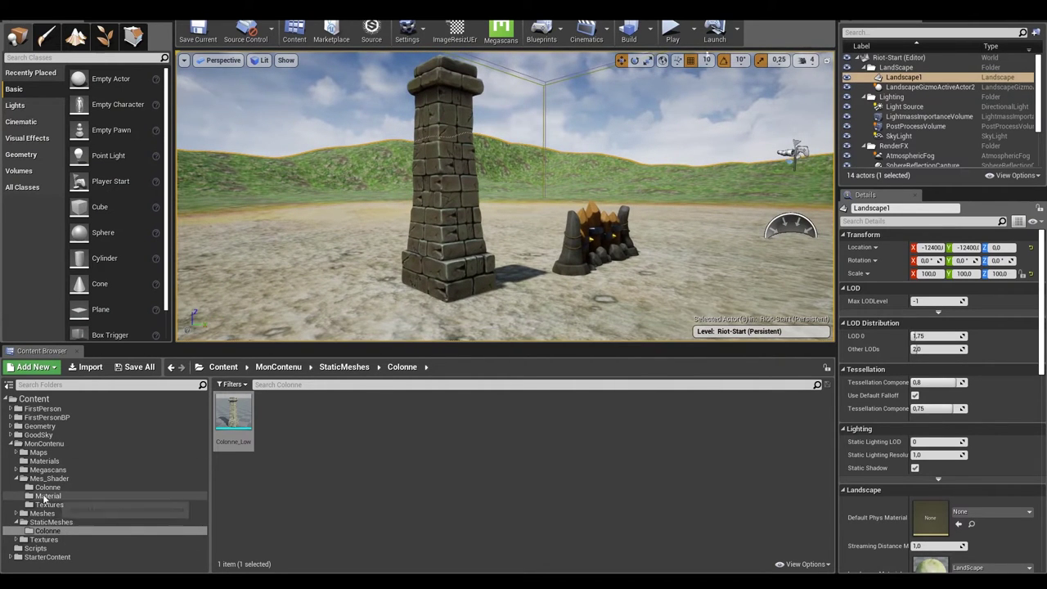
Browse the Mes_Shader and Colonne texture folders, then open the Mes_Shader Material folder.
left_click(47, 496)
left_click(72, 505)
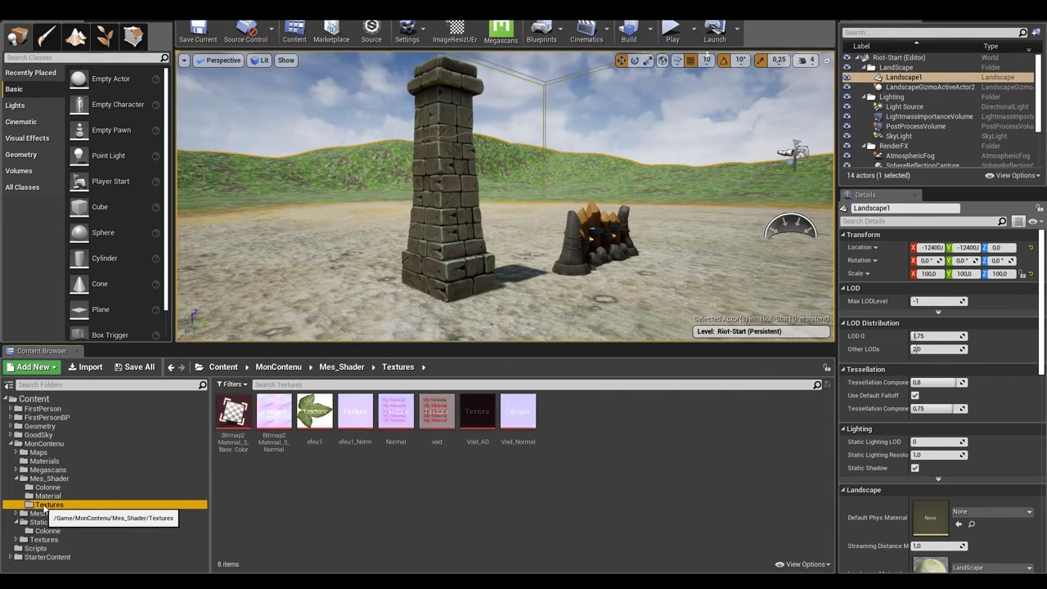
left_click(45, 480)
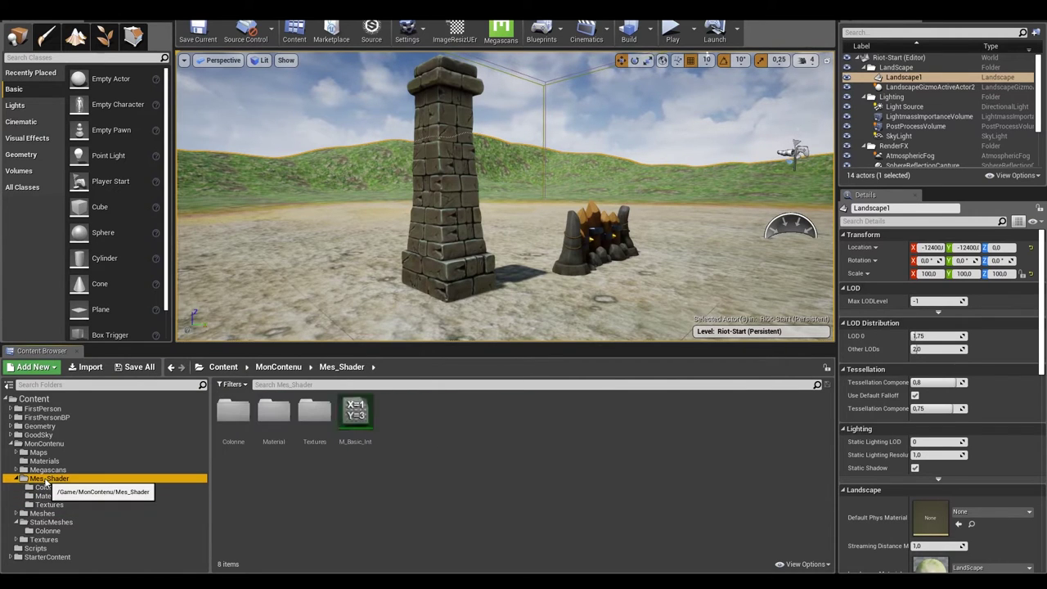
double_click(315, 413)
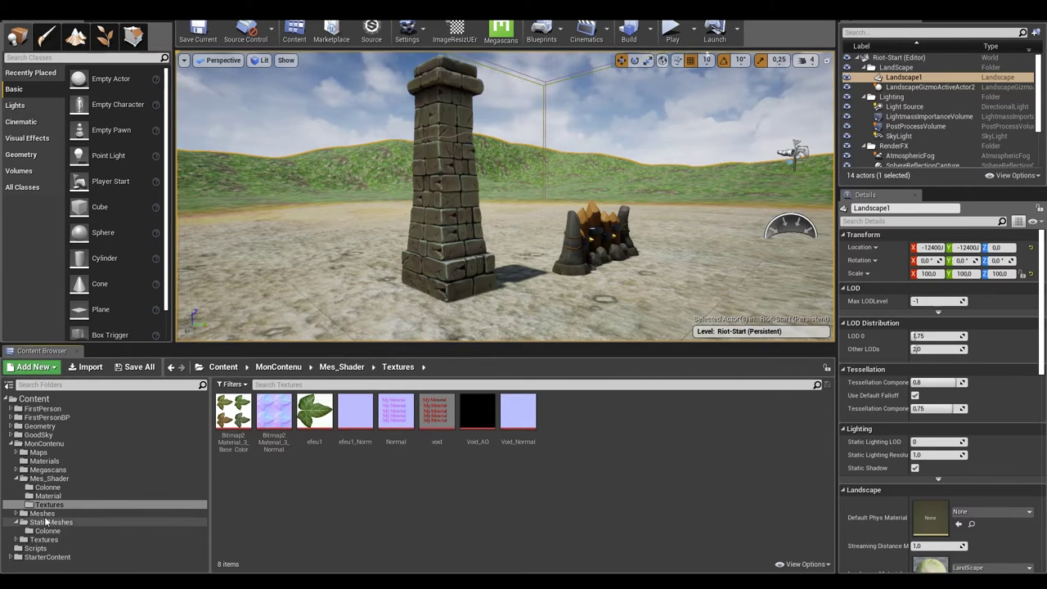
left_click(47, 479)
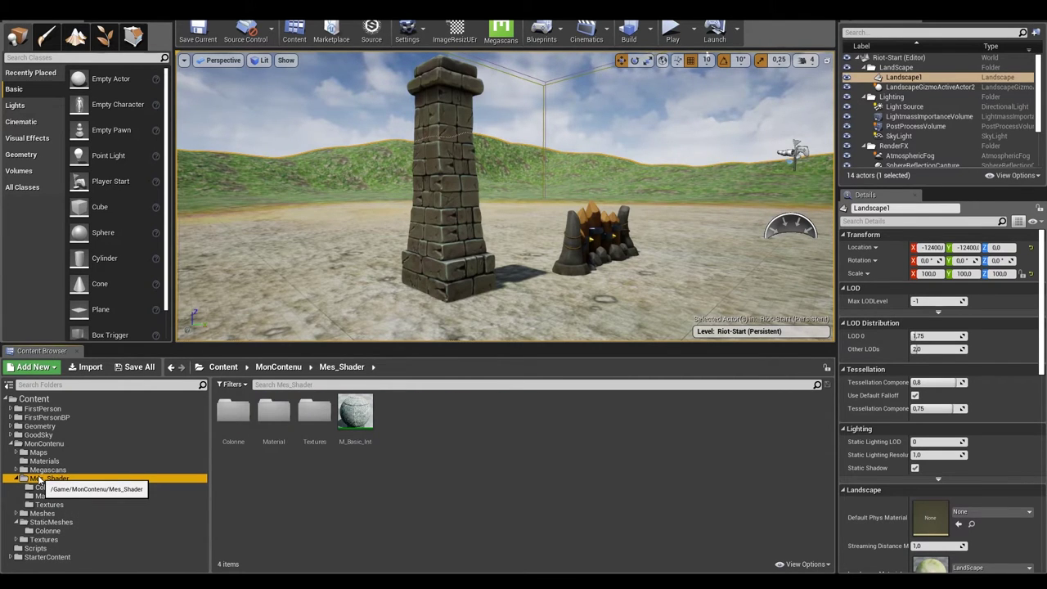
double_click(315, 413)
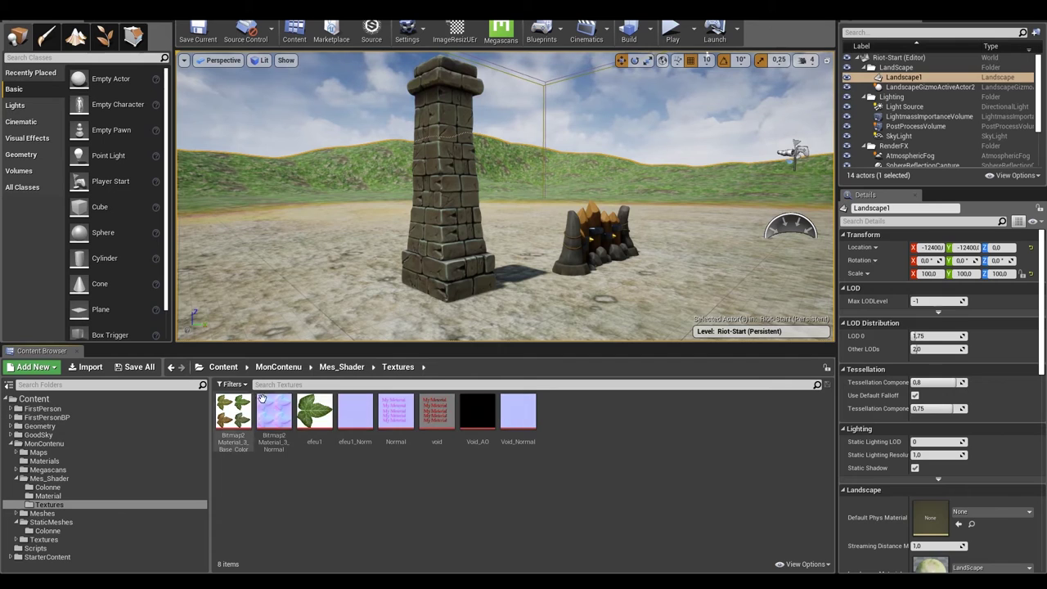
left_click(43, 540)
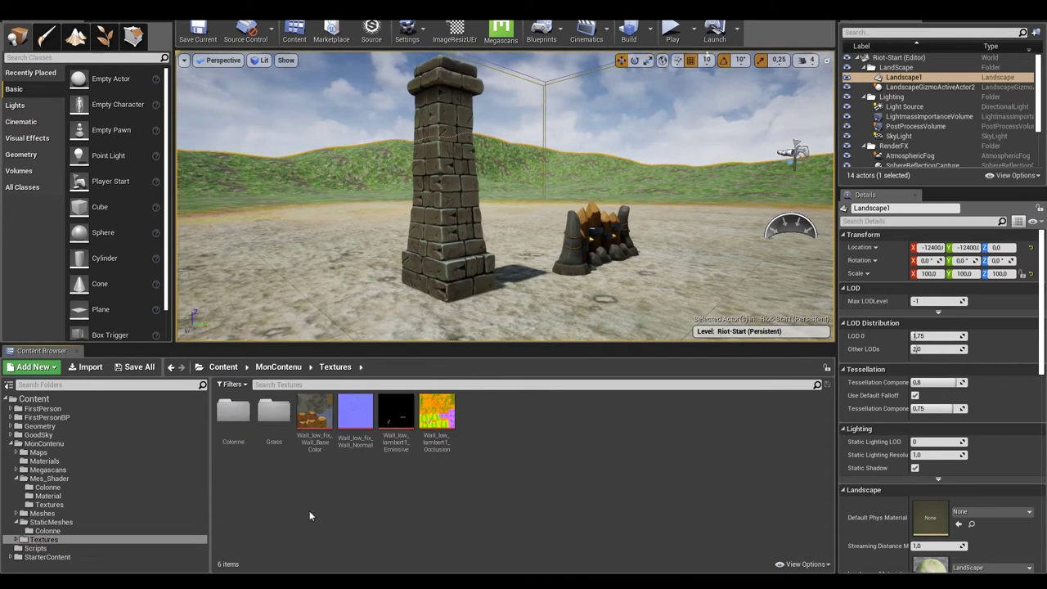
double_click(234, 409)
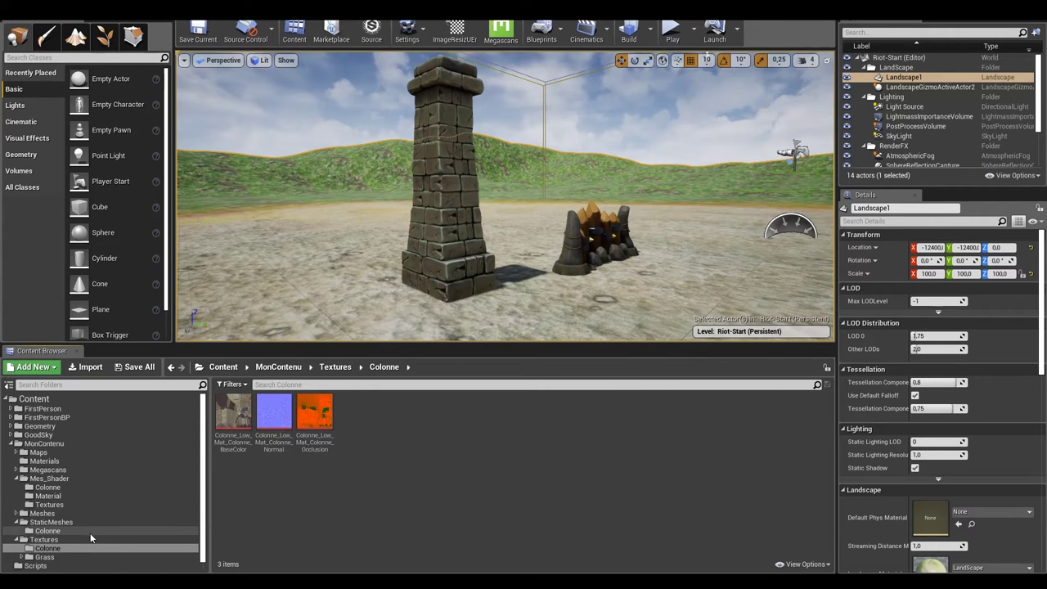
left_click(49, 478)
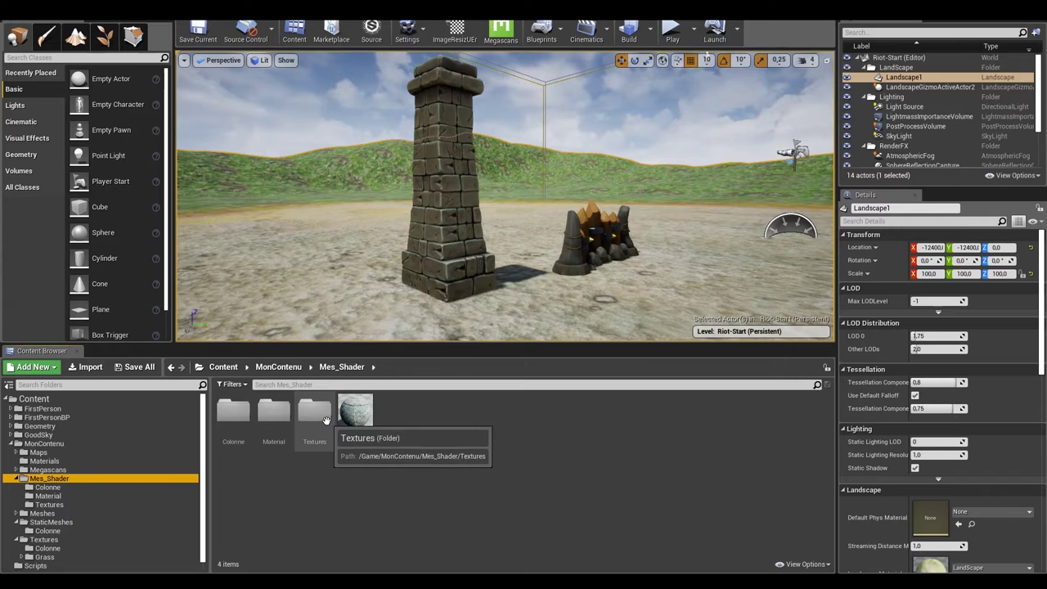
double_click(274, 412)
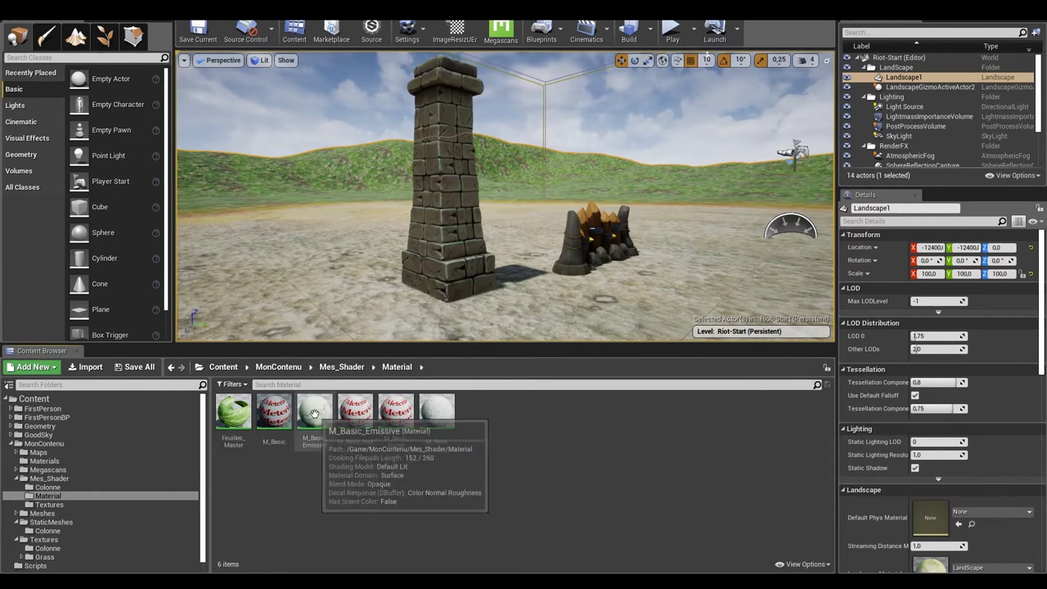
double_click(280, 413)
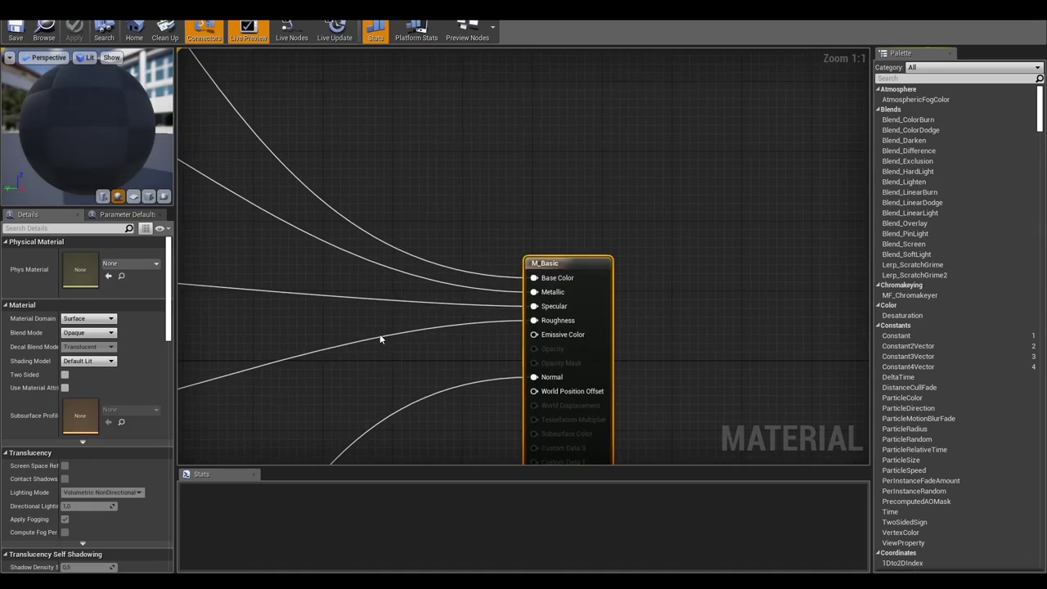
scroll(380, 344, "down", 4)
scroll(343, 327, "down", 1)
right_click_drag(309, 301, 630, 280)
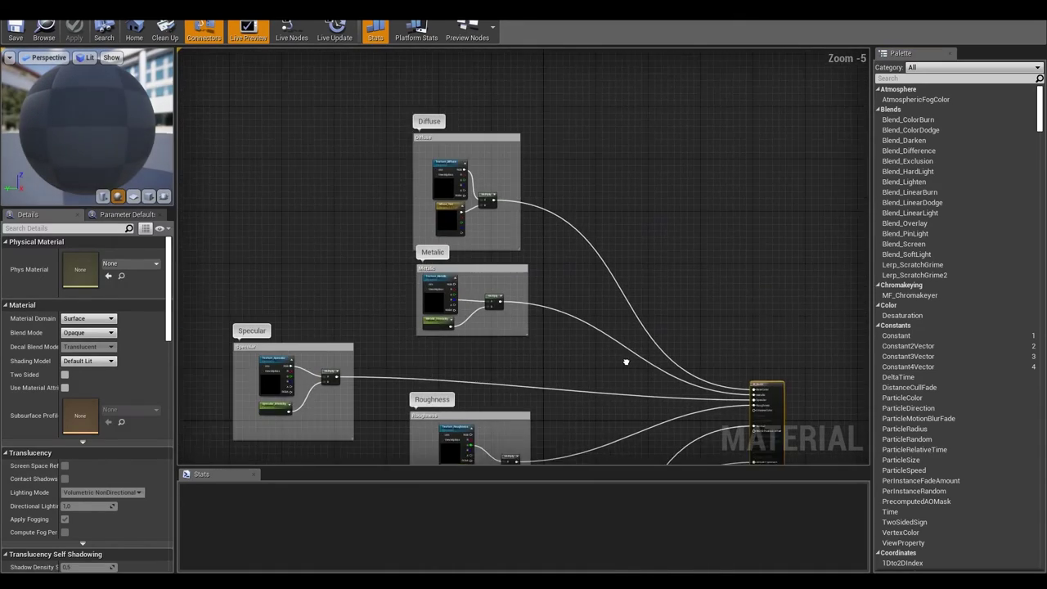
scroll(609, 266, "down", 4)
scroll(603, 255, "up", 2)
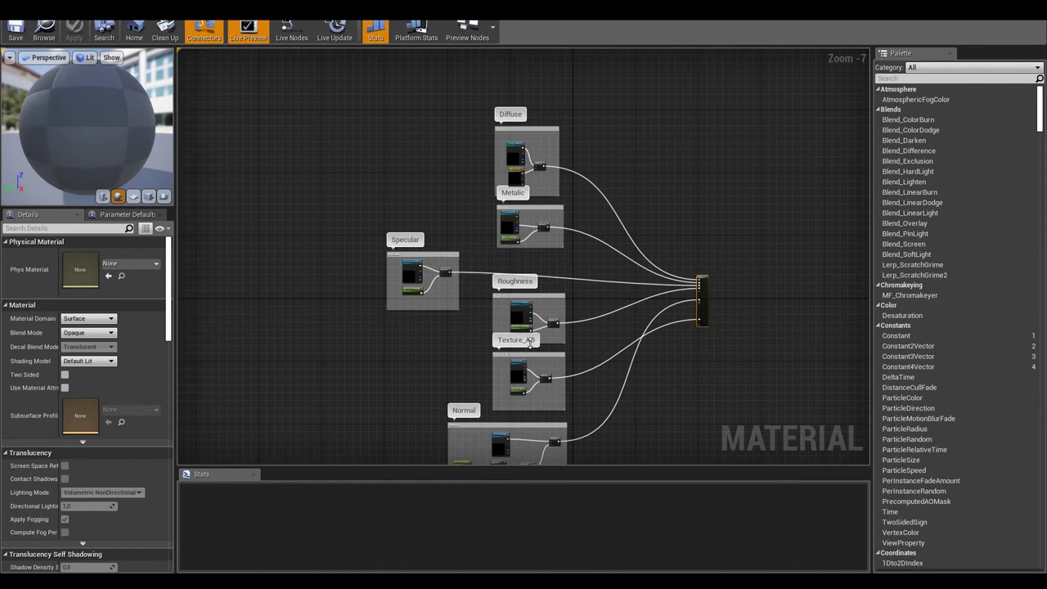
scroll(550, 327, "up", 3)
scroll(565, 331, "down", 2)
right_click_drag(535, 226, 501, 401)
scroll(501, 404, "up", 3)
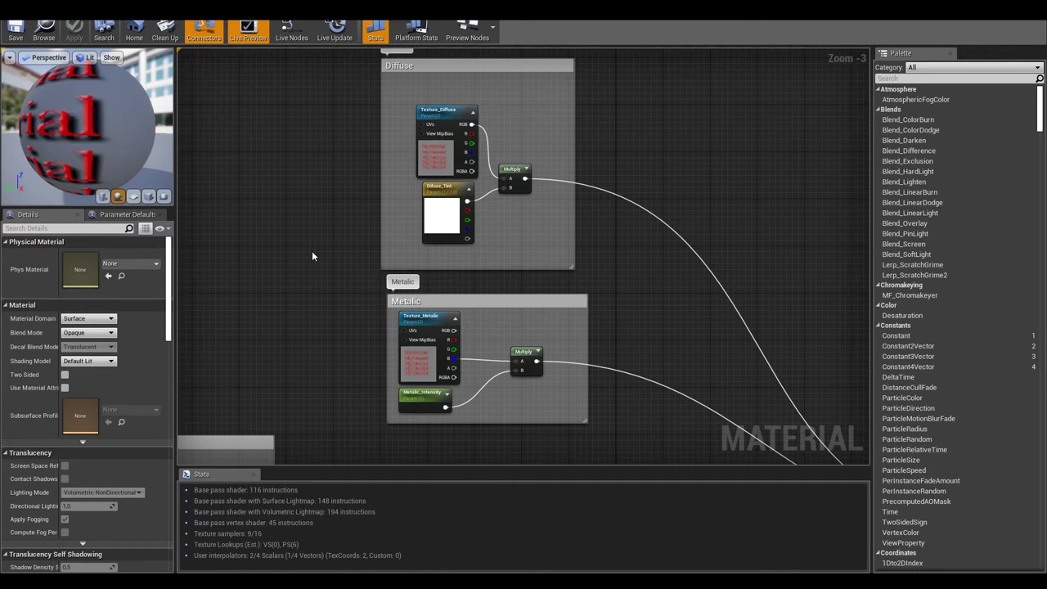
scroll(313, 251, "down", 1)
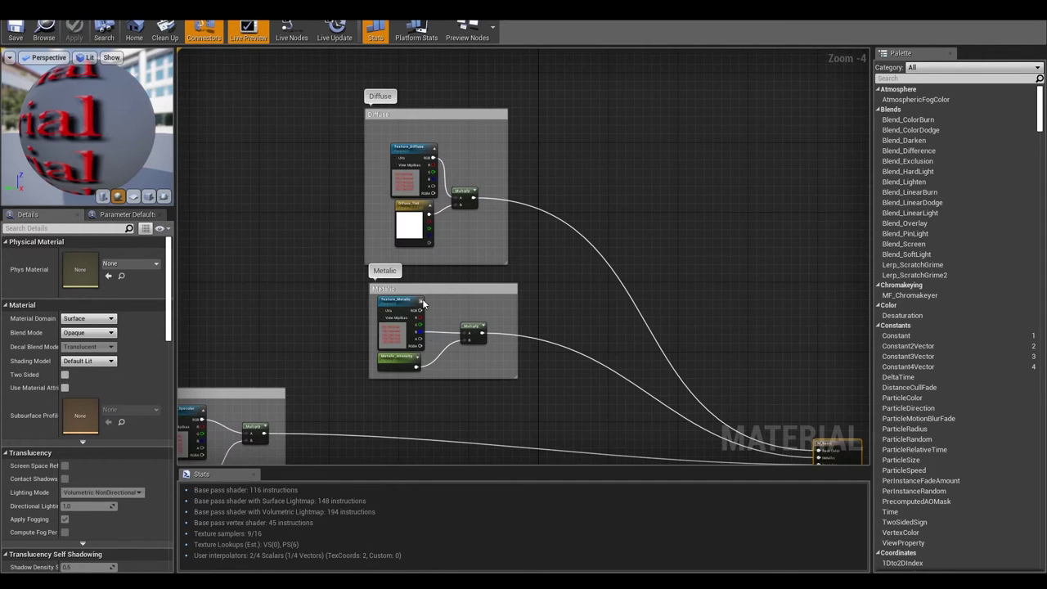
scroll(423, 304, "down", 3)
right_click_drag(458, 328, 534, 248)
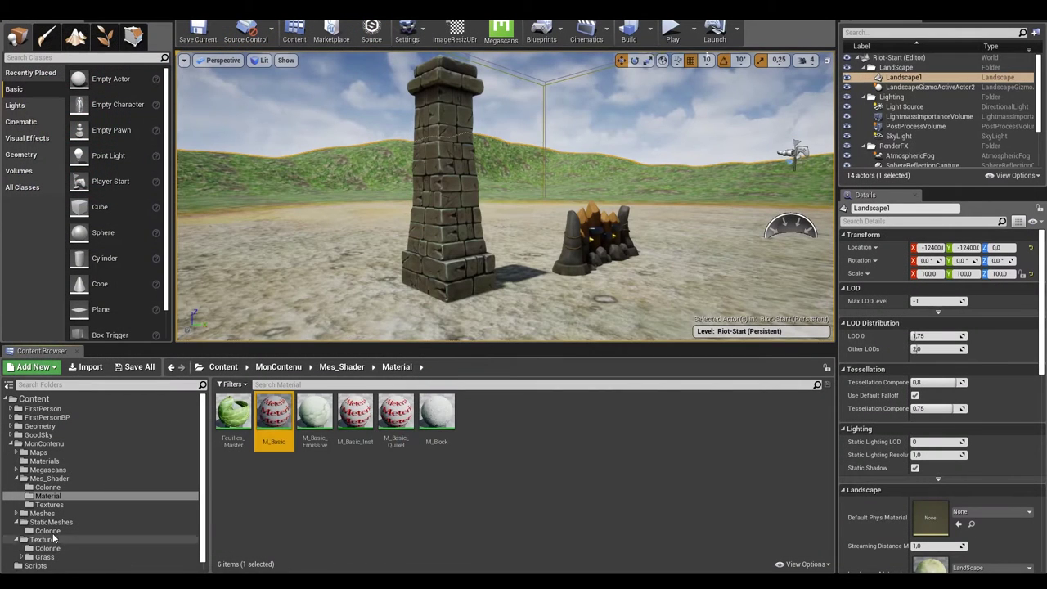
Open M_Basic from the Colonne folder and inspect its Diffuse and Metalic texture nodes.
left_click(48, 486)
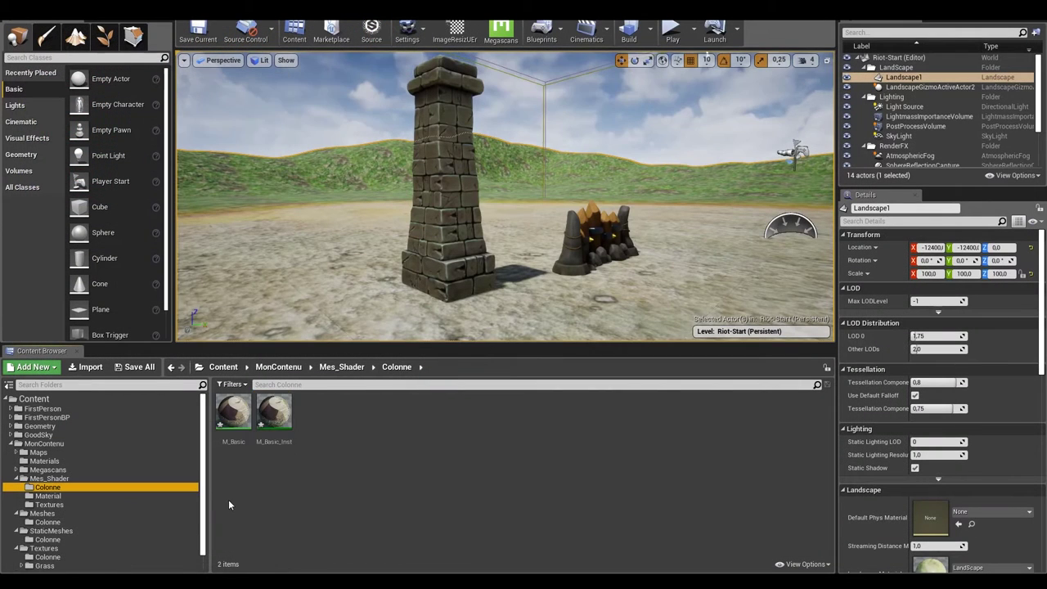
double_click(230, 413)
scroll(307, 250, "down", 4)
right_click(710, 167)
left_click(589, 323)
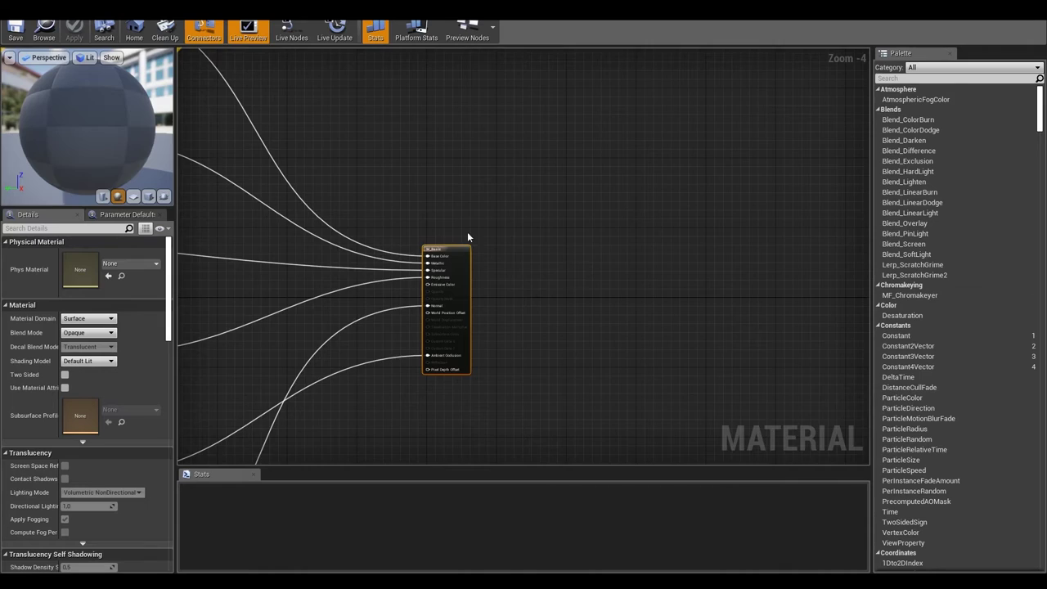
right_click_drag(467, 237, 449, 214)
left_click(372, 130)
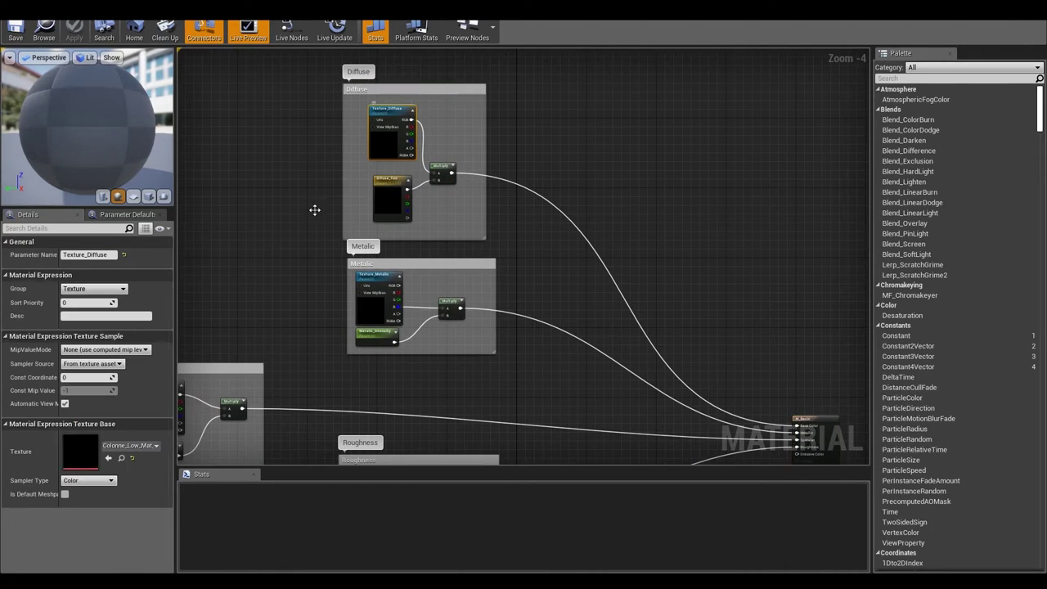
right_click_drag(239, 290, 269, 303)
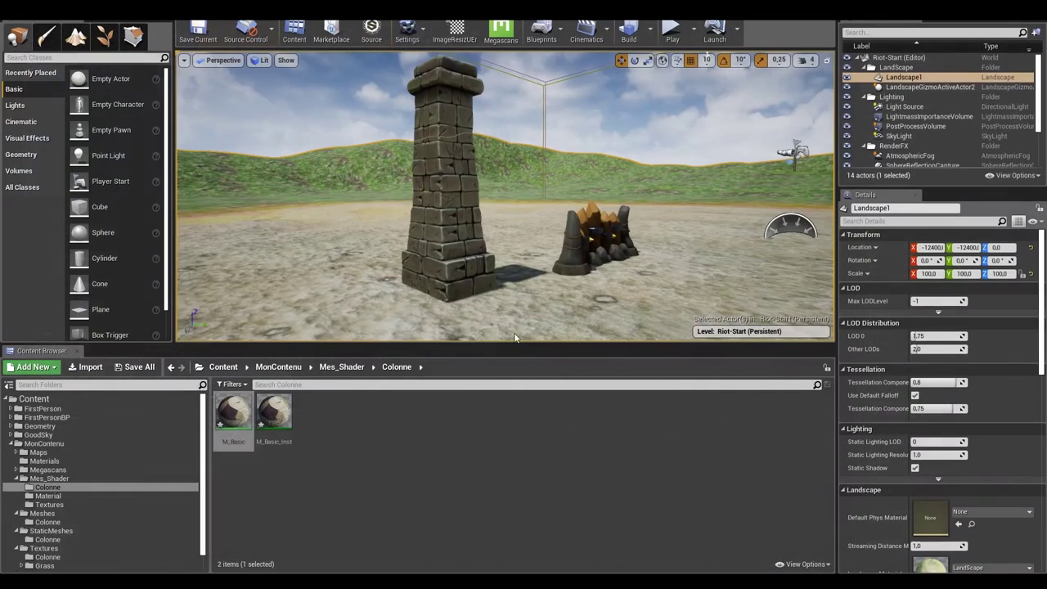
Create the M_Basic_Inst material instance from M_Basic and open it for editing.
left_click(233, 414)
right_click(237, 416)
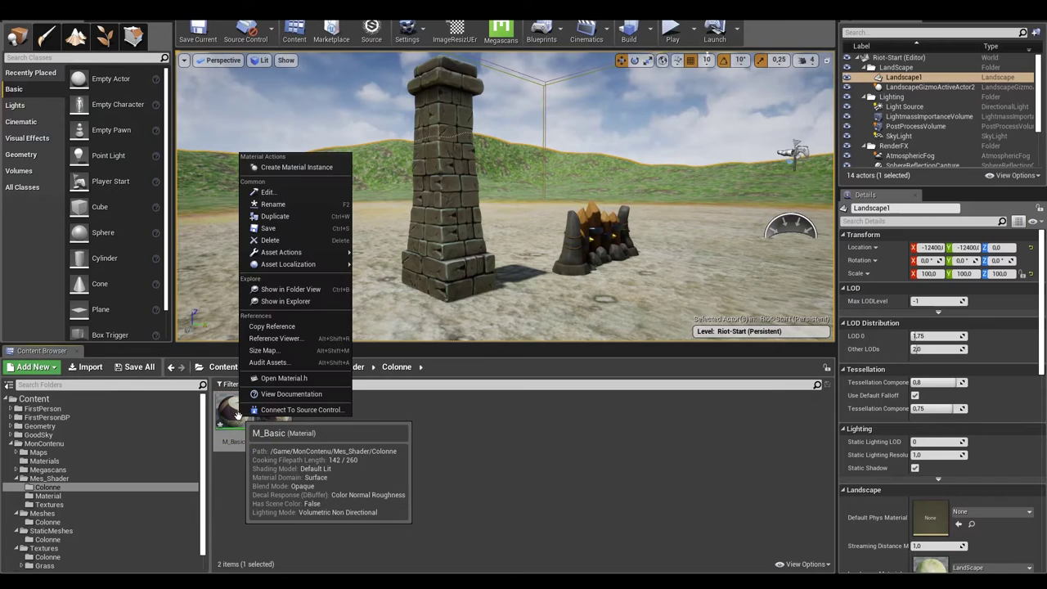
left_click(407, 518)
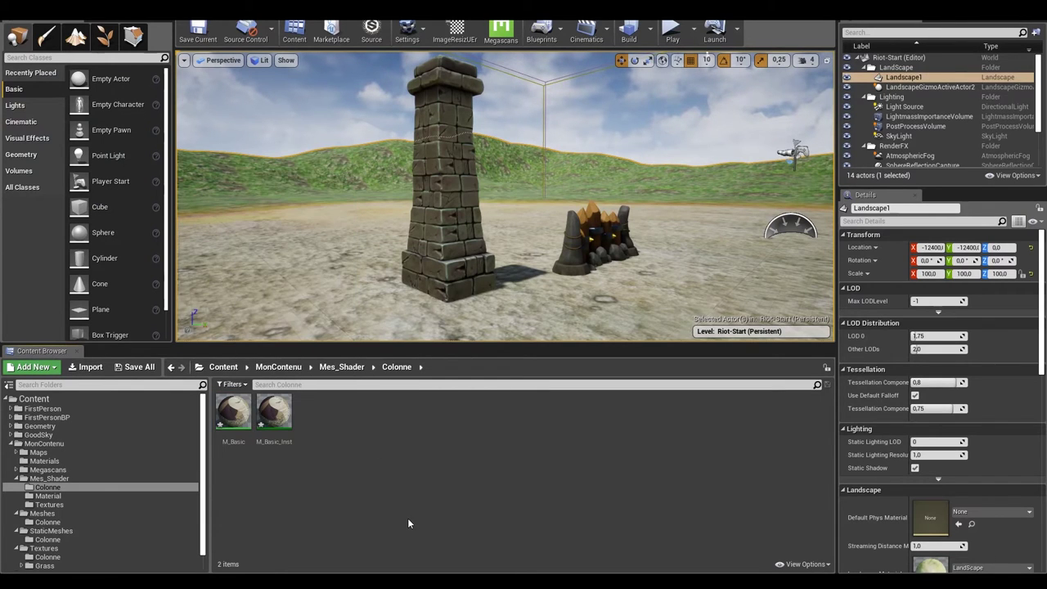
double_click(273, 412)
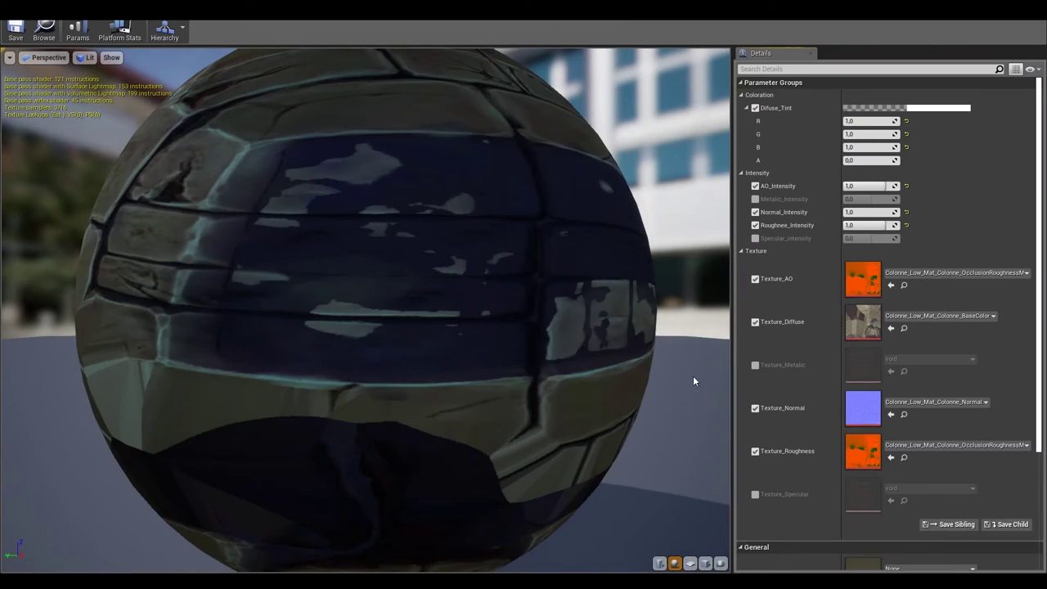
Set M_Basic_Inst's AO_Intensity and Normal_Intensity to 2 and Roughnee_Intensity to -2.
scroll(584, 384, "down", 5)
scroll(584, 384, "up", 2)
scroll(583, 385, "down", 2)
mouse_move(507, 276)
left_mouse_down()
mouse_move(540, 376)
mouse_move(532, 343)
mouse_move(483, 278)
mouse_move(532, 327)
mouse_move(572, 295)
mouse_move(631, 275)
left_mouse_up()
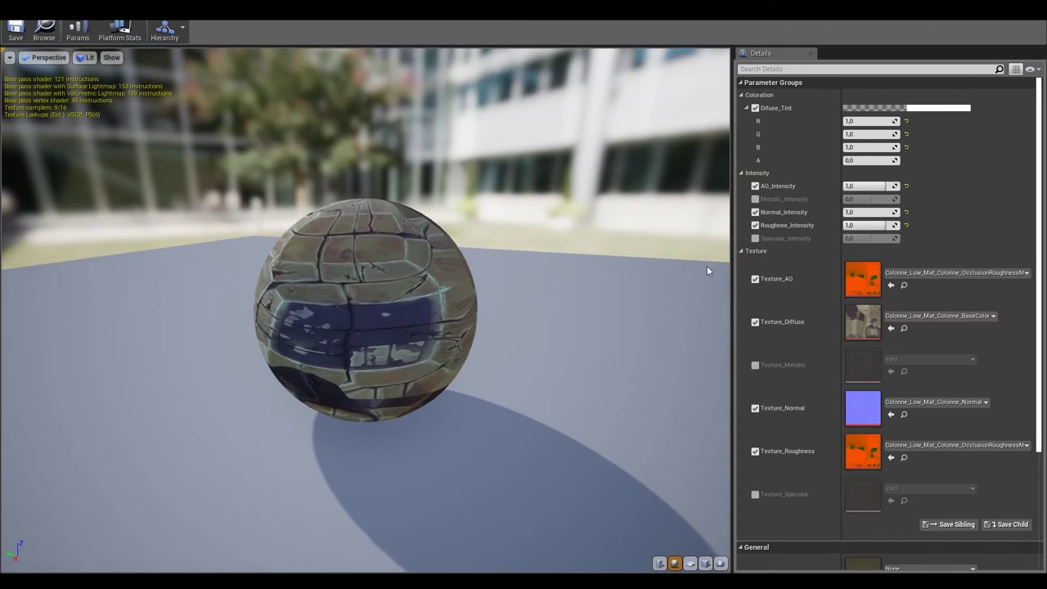
left_click(857, 186)
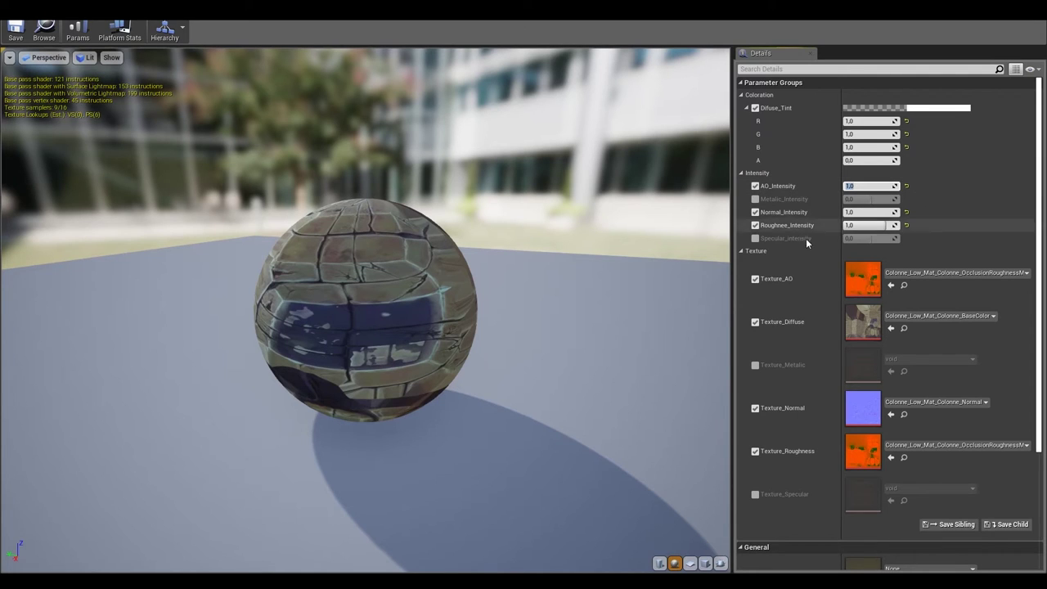
type("2")
left_click(859, 212)
type("2")
left_click(857, 225)
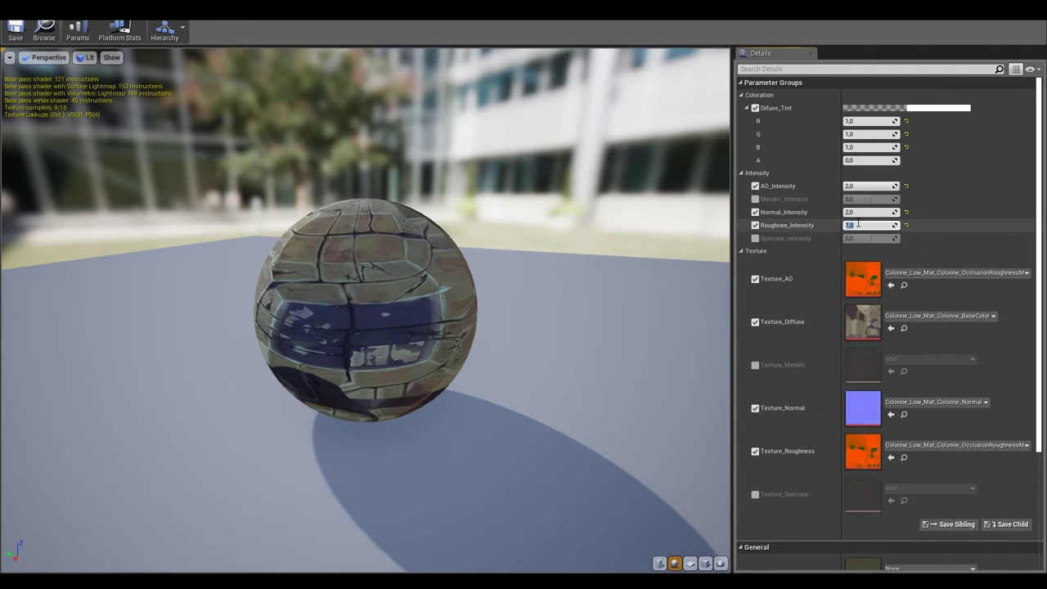
type("2")
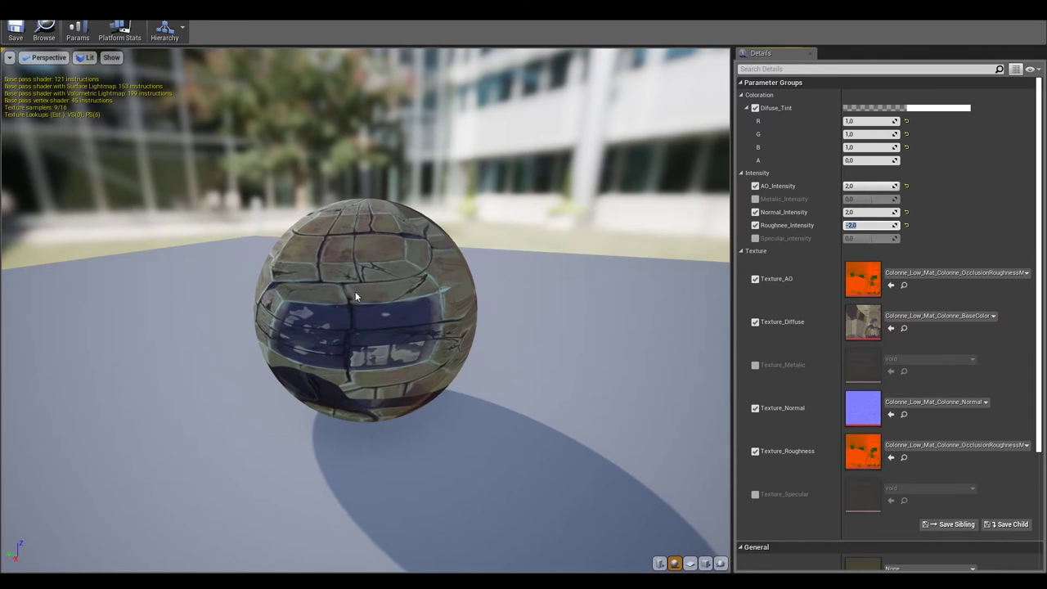
key("Return")
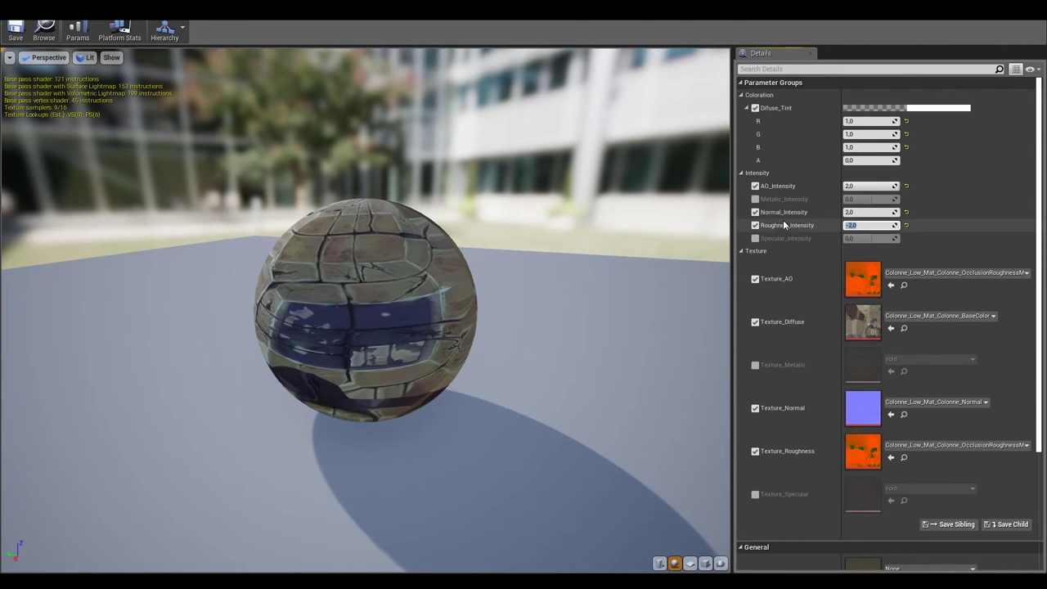
Set the Difuse_Tint R, G and B channels to 2 and check the paler preview sphere.
mouse_move(507, 318)
left_mouse_down()
mouse_move(409, 327)
mouse_move(519, 315)
left_mouse_up()
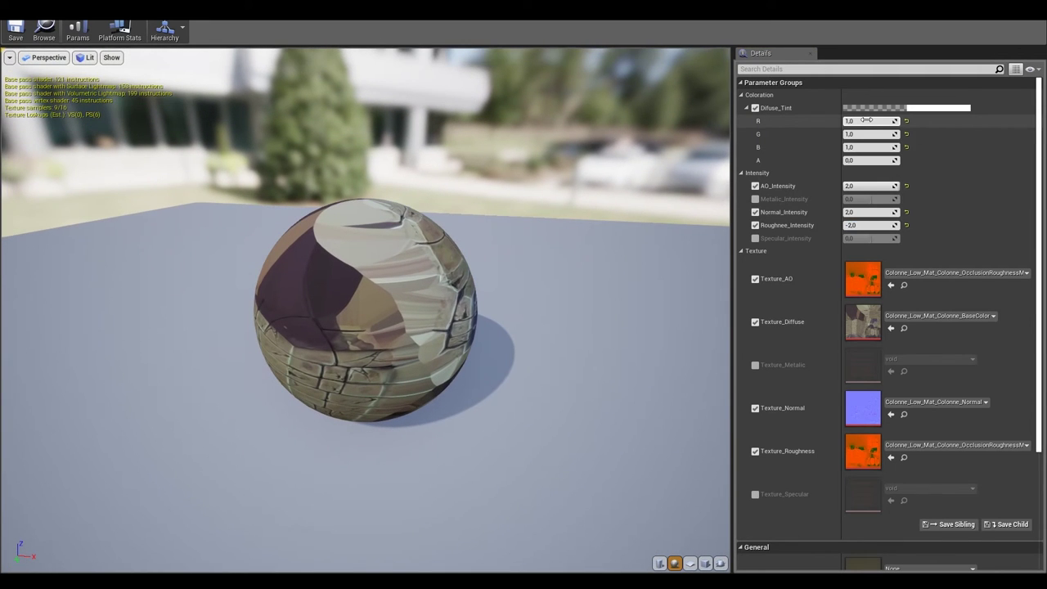
type("2")
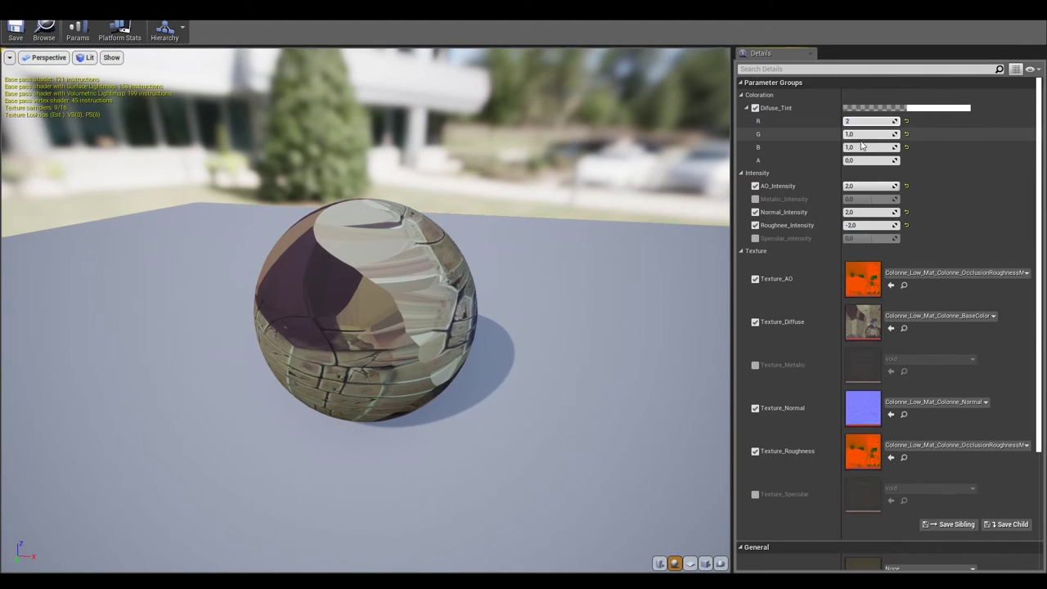
left_click(859, 133)
left_click(859, 146)
type("2")
key("Return")
left_click_drag(368, 327, 491, 319)
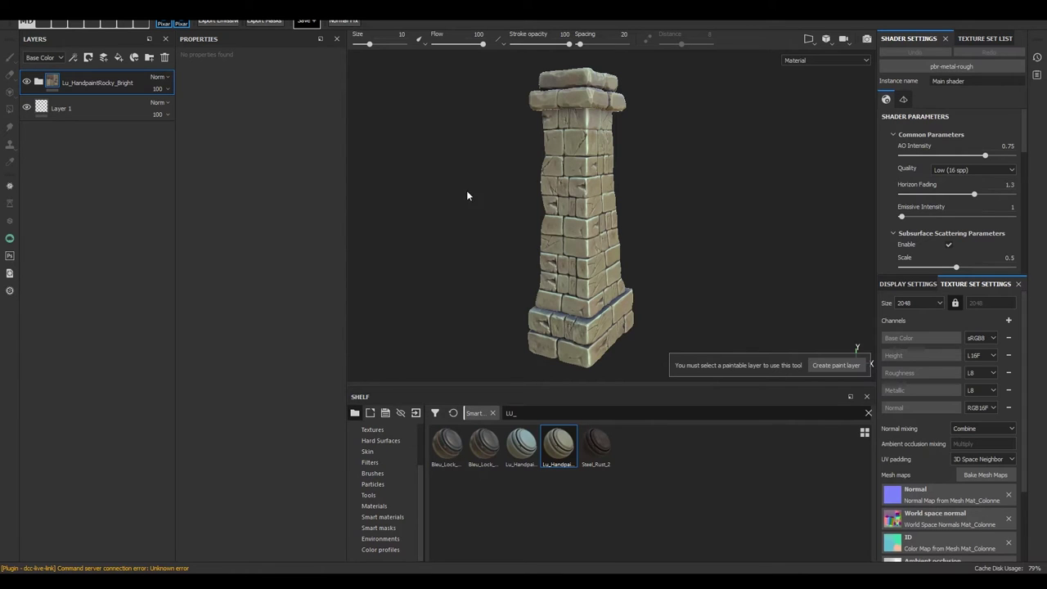
Orbit around the stone column, then expand the Lu_HandpaintRocky_Bright folder in the Layers panel.
mouse_move(564, 227)
left_mouse_down("alt")
mouse_move(493, 218)
mouse_move(552, 180)
mouse_move(493, 231)
mouse_move(513, 186)
mouse_move(614, 226)
left_mouse_up("alt")
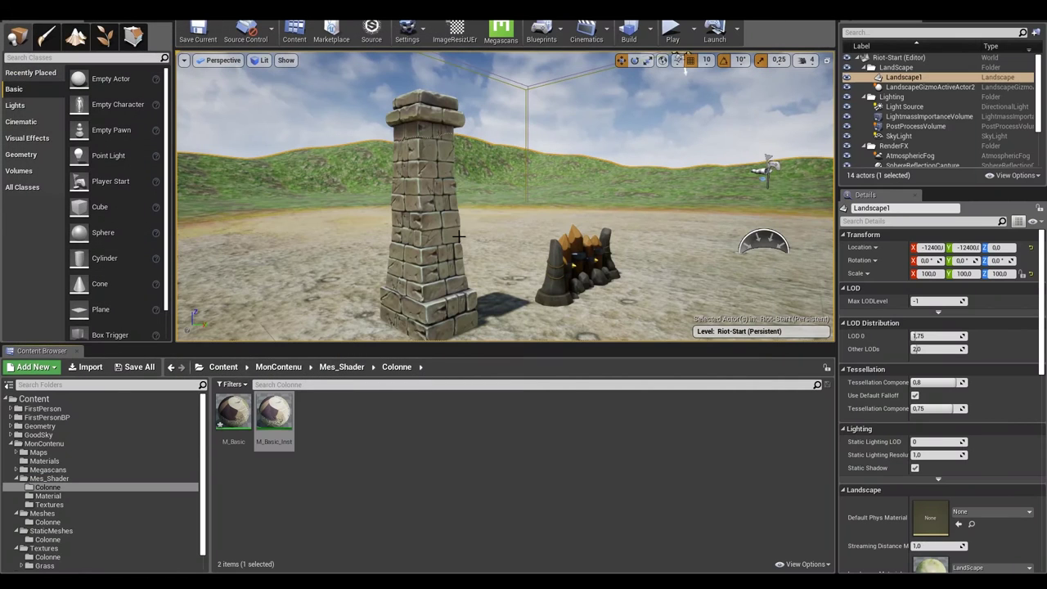
left_click_drag(351, 221, 341, 211)
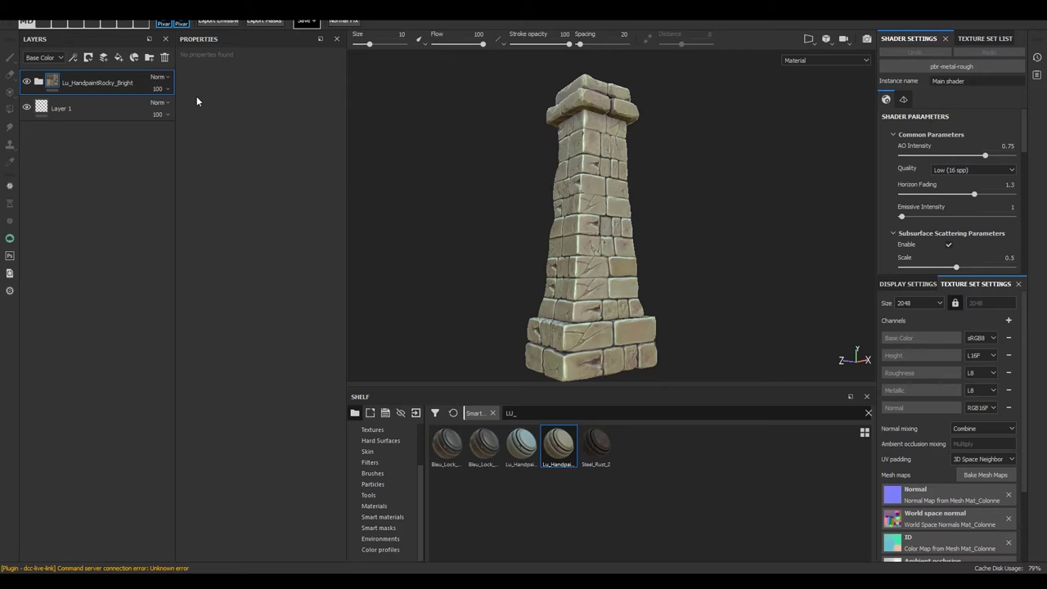
left_click(36, 83)
scroll(76, 442, "down", 5)
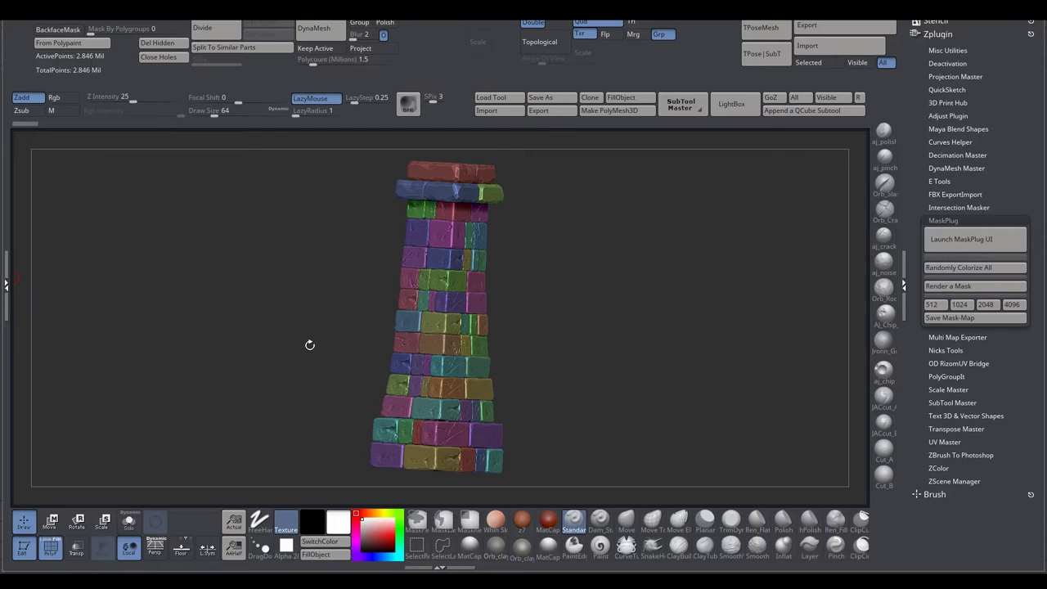
left_click_drag(315, 345, 313, 345)
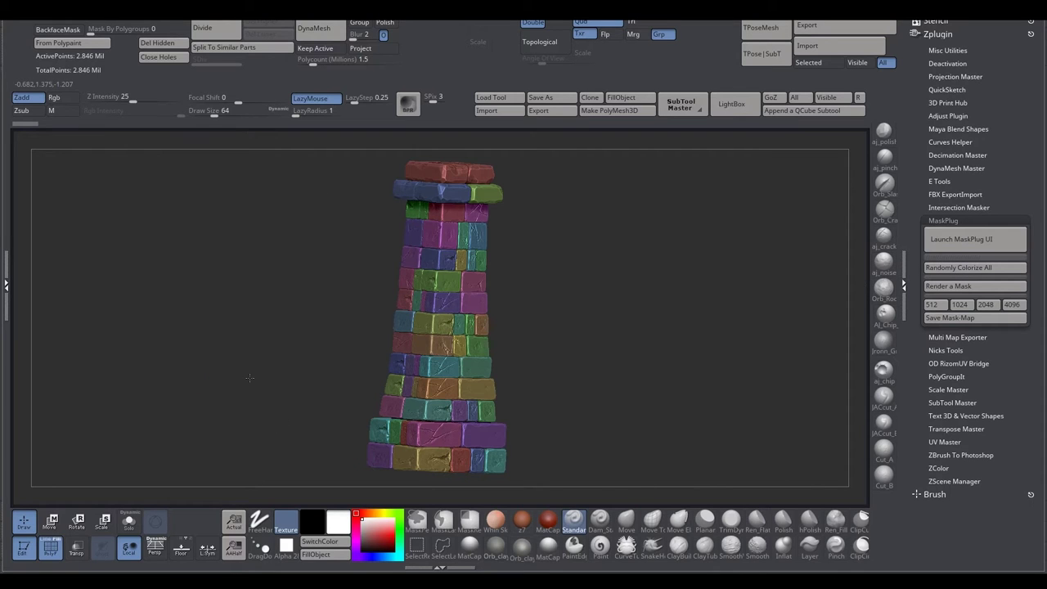
left_click_drag(249, 377, 259, 379)
left_click_drag(250, 379, 228, 373)
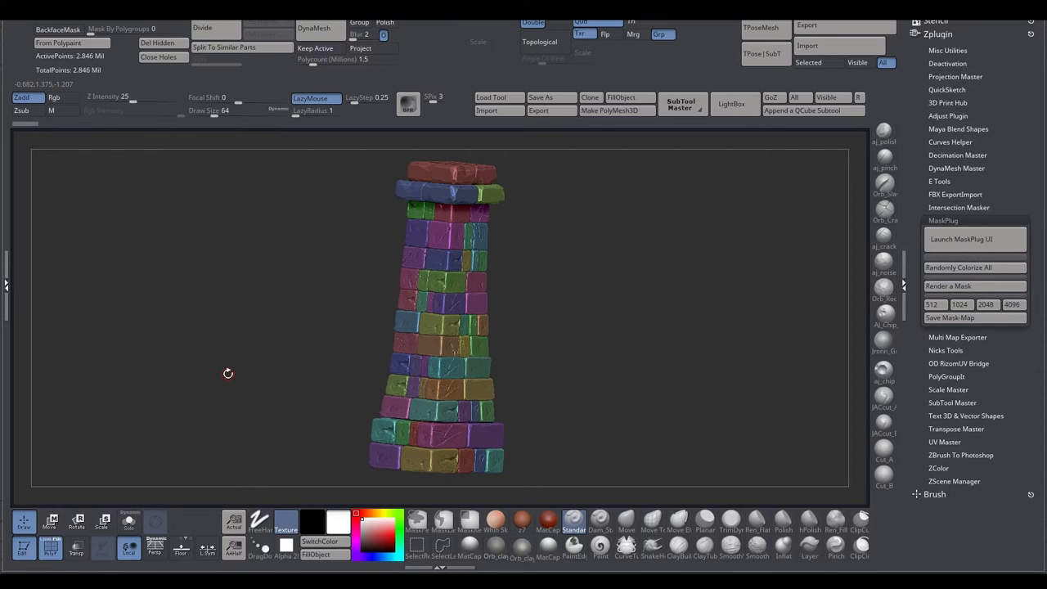
left_click_drag(273, 339, 257, 338)
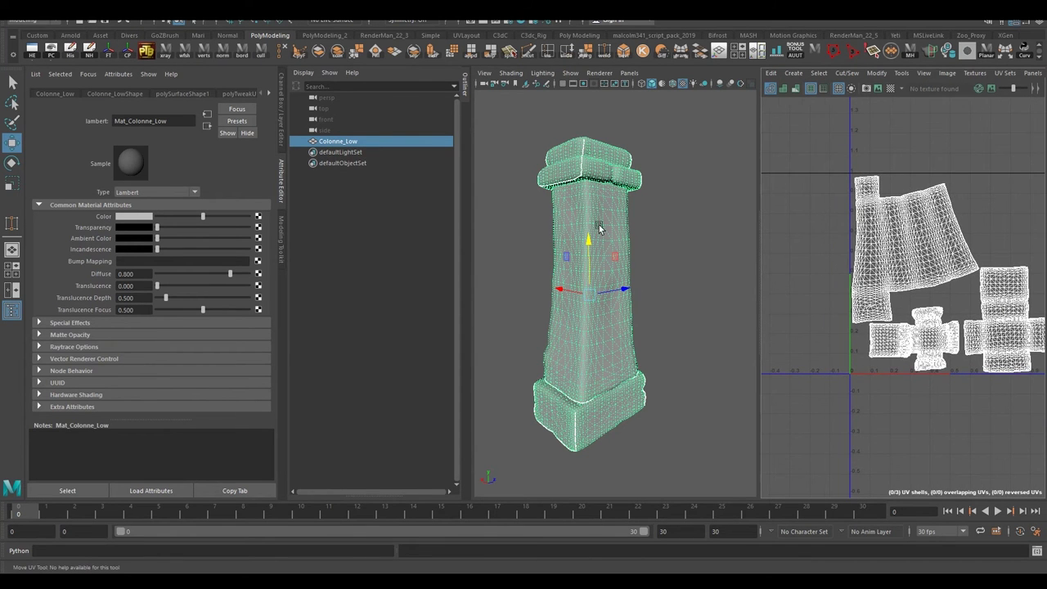
Assign the existing checker material blinn1 to the Colonne_Low pillar.
right_click_drag(599, 227, 606, 516)
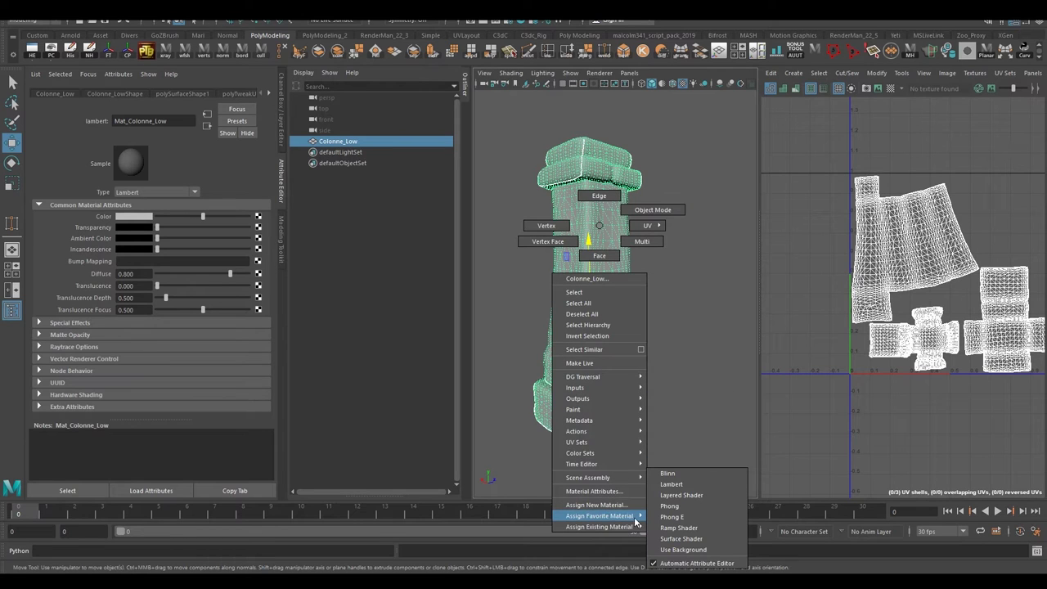
mouse_move(599, 526)
left_click(665, 464)
left_click_drag(659, 369, 654, 334, "alt")
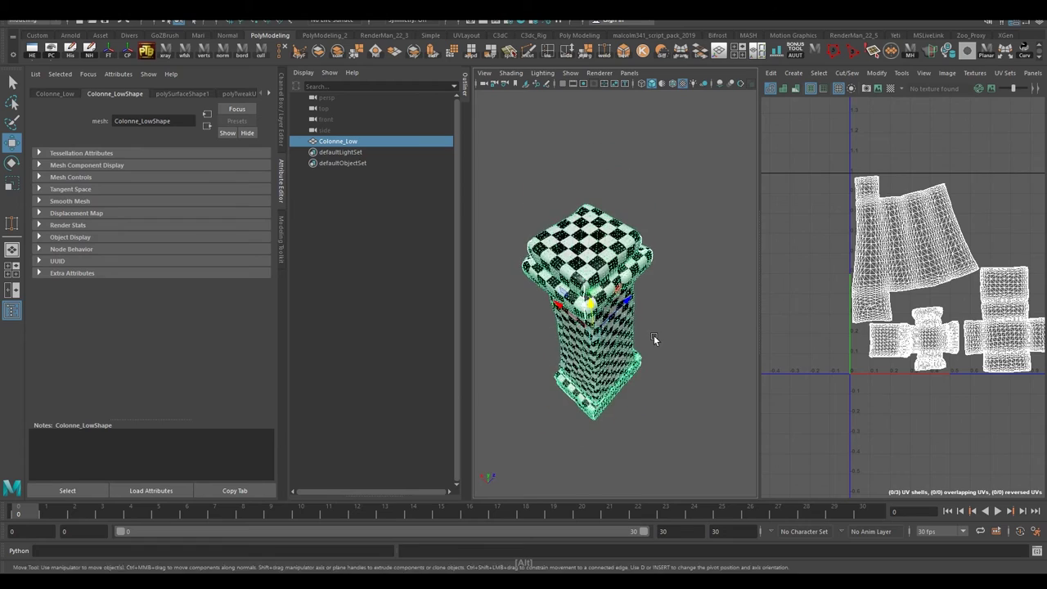
scroll(653, 334, "up", 5)
Inspect the checker pattern on the pillar from the front and close up.
left_click(677, 347)
scroll(656, 390, "down", 5)
mouse_move(656, 390)
left_mouse_down("alt")
mouse_move(626, 312)
mouse_move(633, 368)
mouse_move(661, 300)
left_mouse_up("alt")
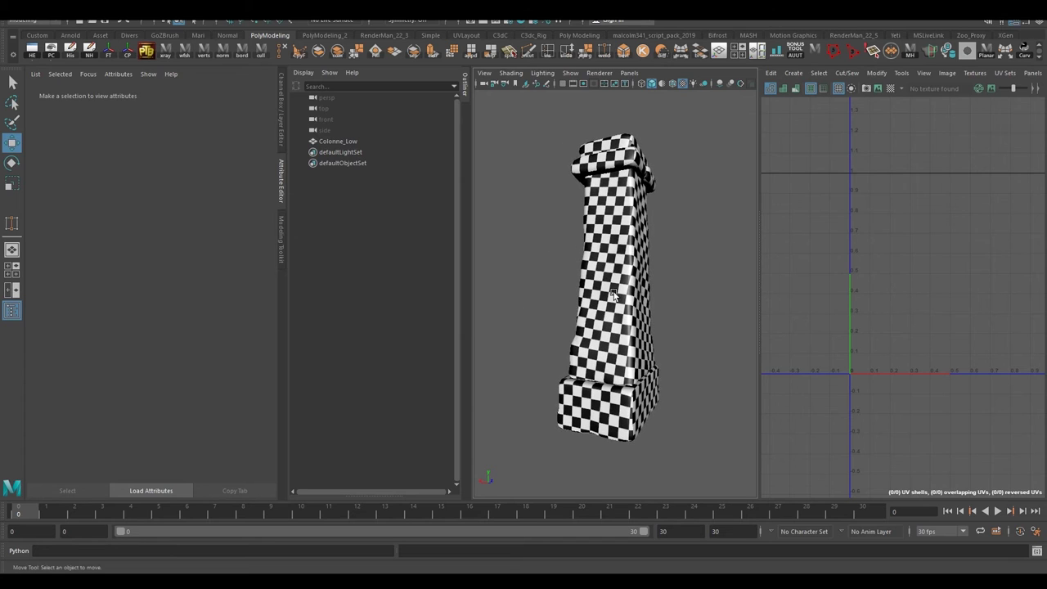
left_click(615, 296)
scroll(791, 327, "down", 1)
left_click_drag(663, 292, 629, 305, "alt")
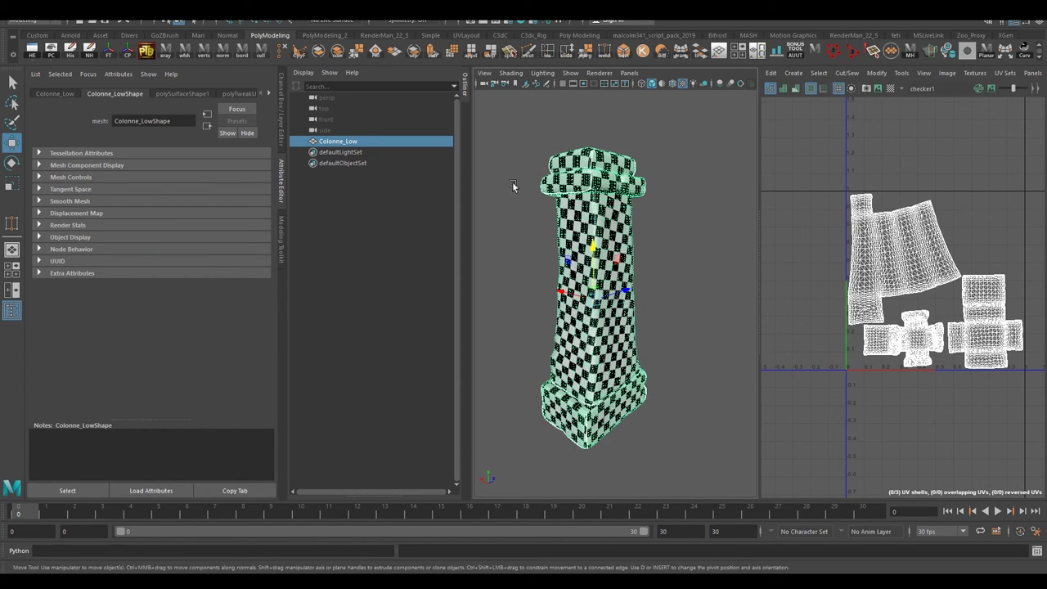
left_click(537, 267)
left_click(598, 243)
right_click_drag(564, 298, 576, 327, "alt")
left_click_drag(577, 327, 579, 302, "alt")
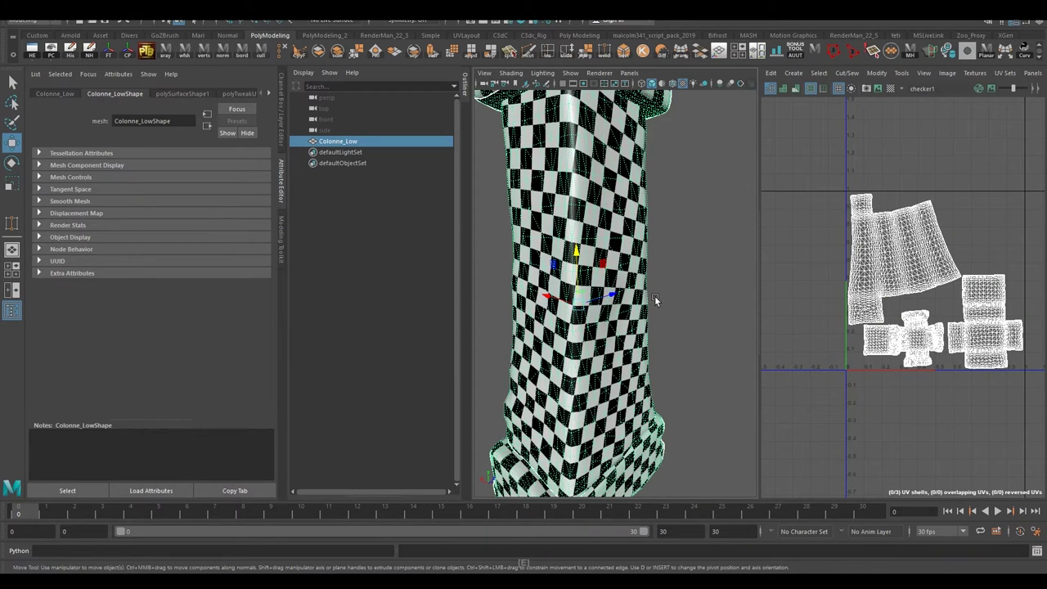
Preview the pillar's ID colour map from several angles, then return to the stone view.
right_click_drag(669, 275, 608, 250, "alt")
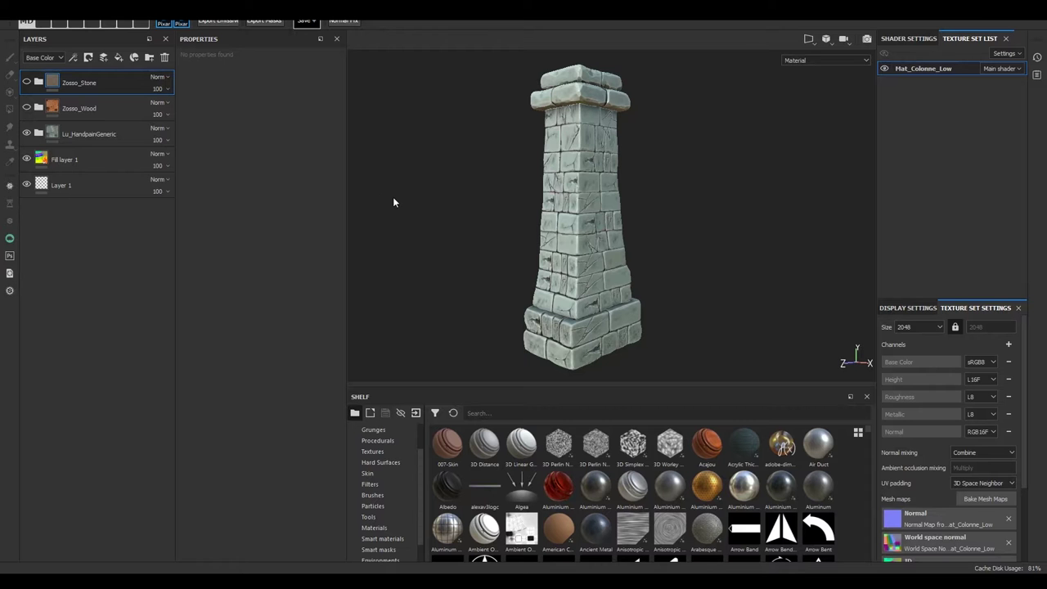
mouse_move(387, 182)
left_mouse_down("alt")
mouse_move(414, 205)
mouse_move(432, 163)
mouse_move(412, 133)
mouse_move(460, 150)
left_mouse_up("alt")
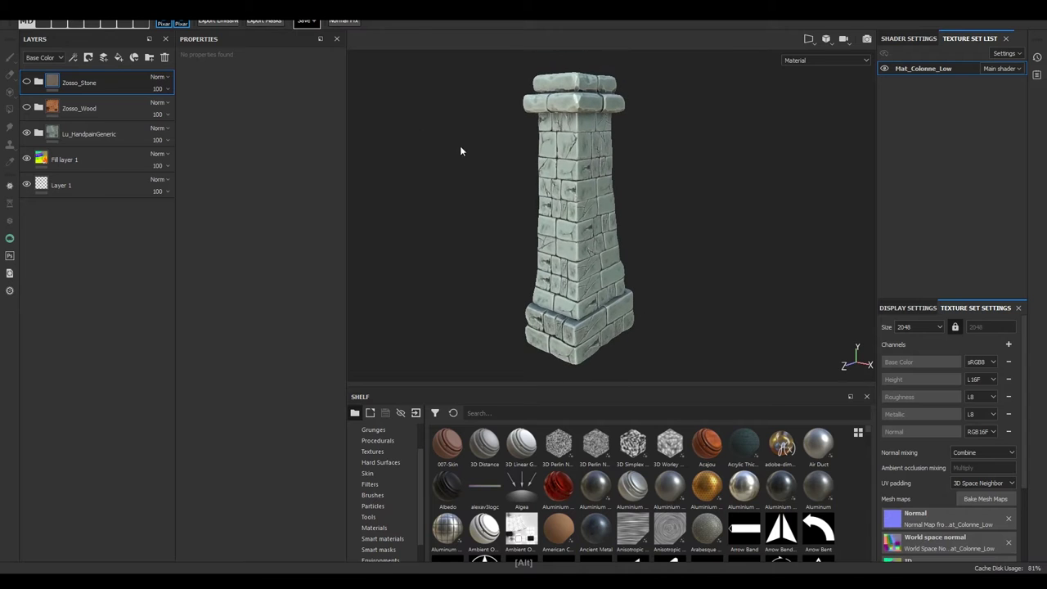
left_click(27, 134)
mouse_move(423, 183)
left_mouse_down("alt")
mouse_move(617, 167)
mouse_move(427, 161)
left_mouse_up("alt")
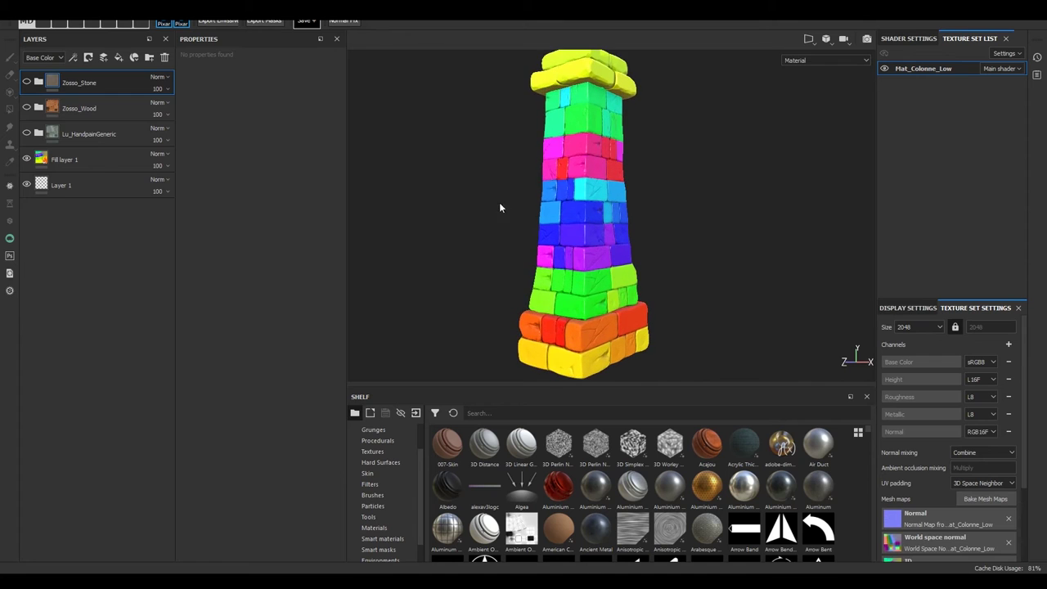
left_click_drag(530, 271, 396, 242, "alt")
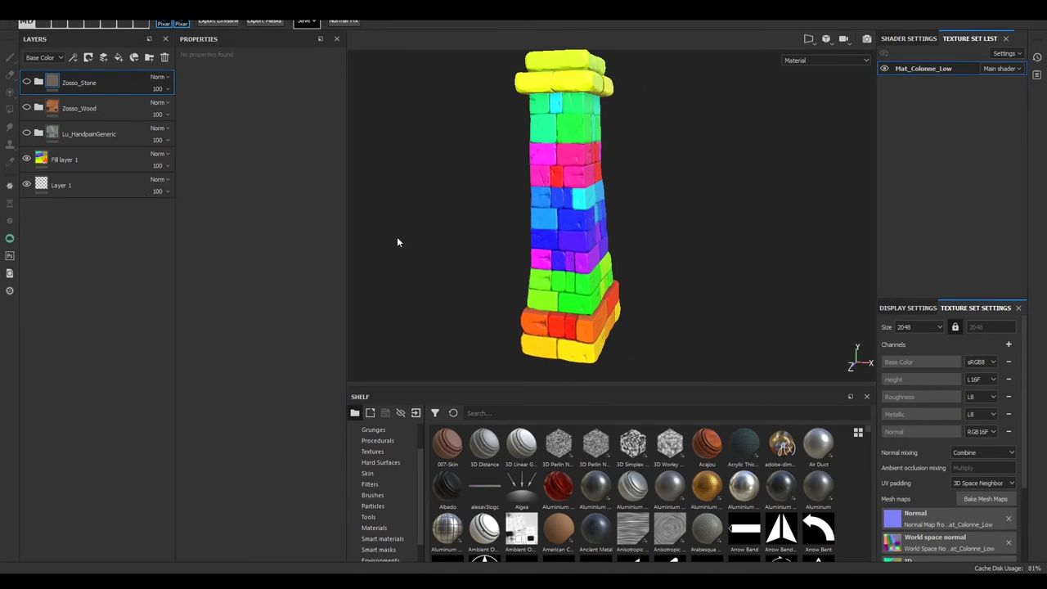
left_click(27, 134)
left_click_drag(425, 200, 396, 198, "alt")
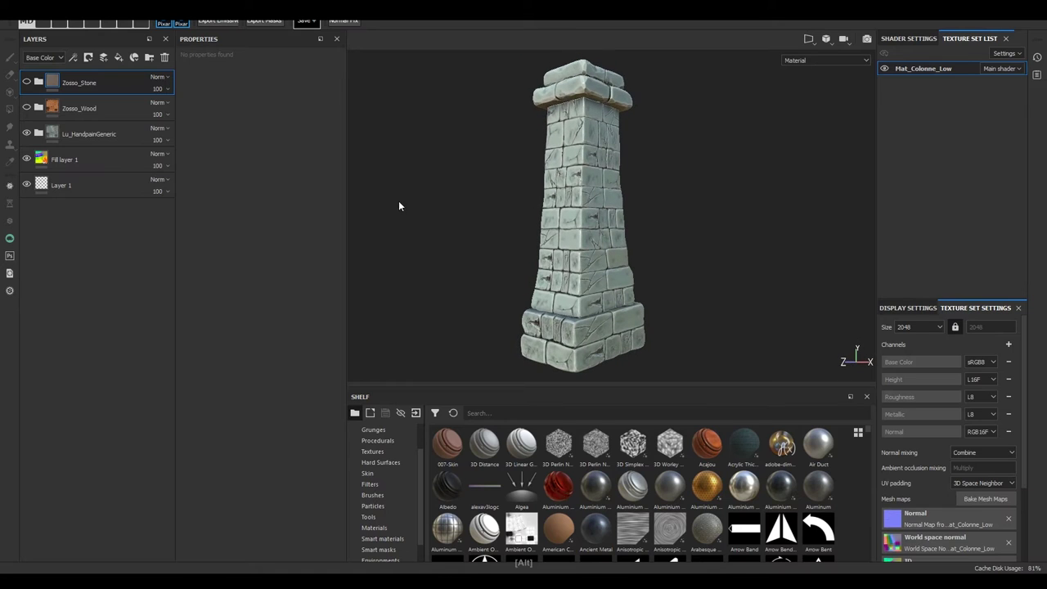
Make Zosso_Wood visible and give it a black mask to hide the wood.
left_click(27, 108)
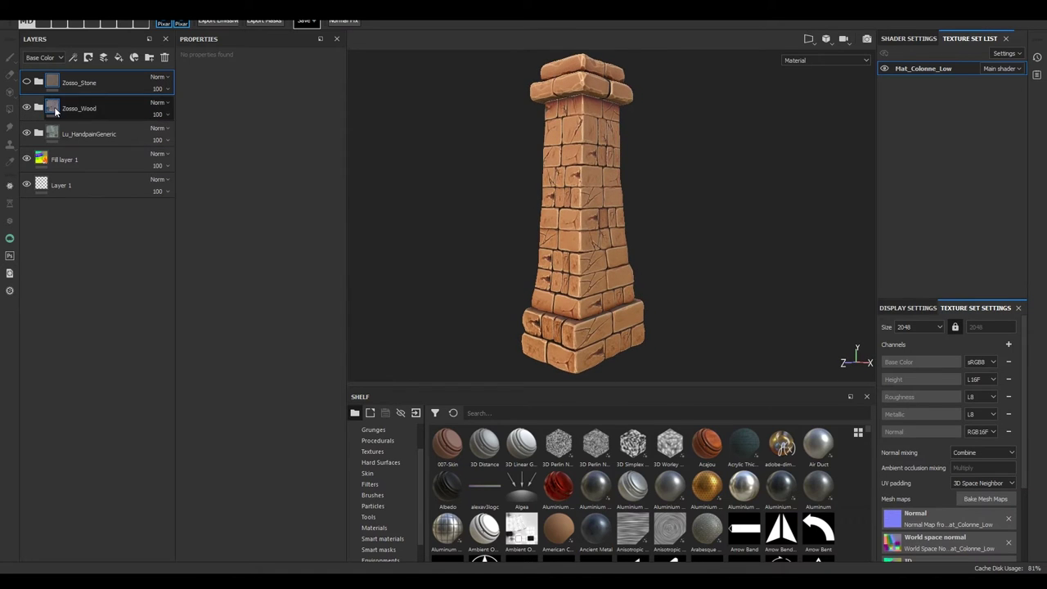
right_click(54, 106)
left_click(77, 125)
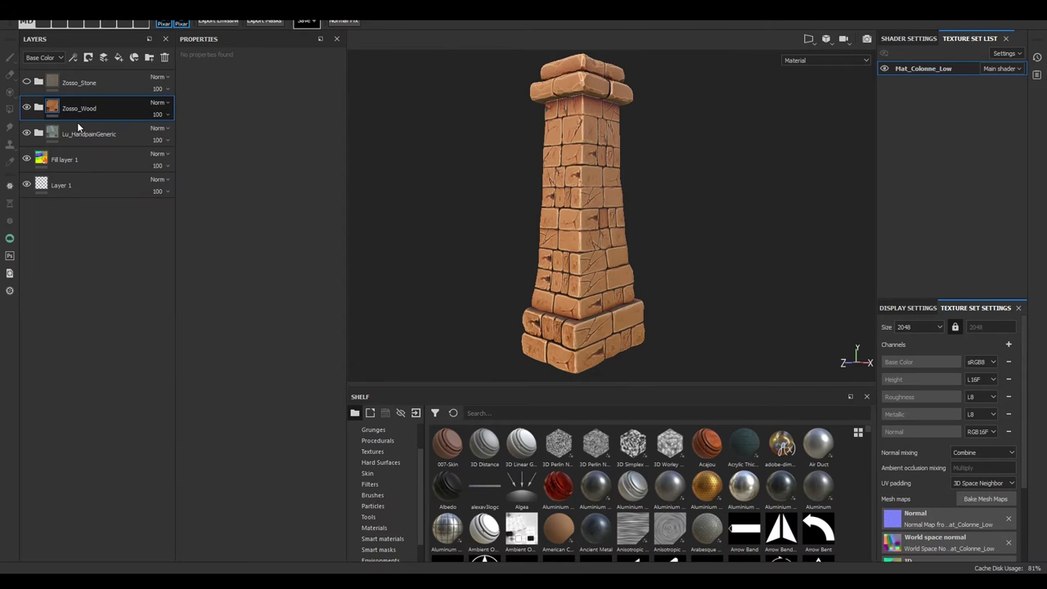
right_click(70, 109)
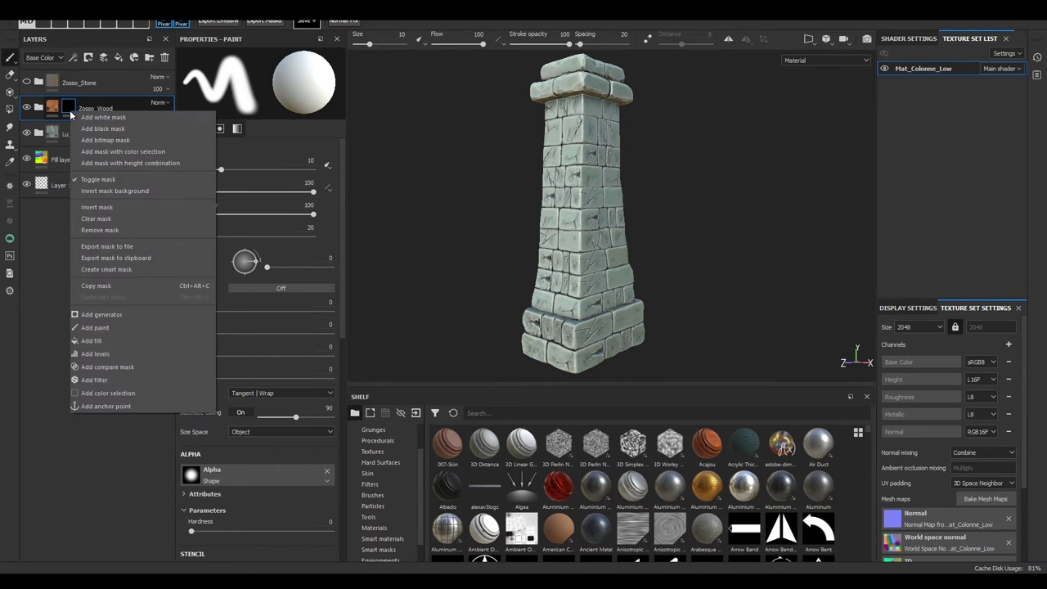
Add a colour selection to the Zosso_Wood mask, pick the red ID bricks, and test hardness and tolerance.
left_click(93, 392)
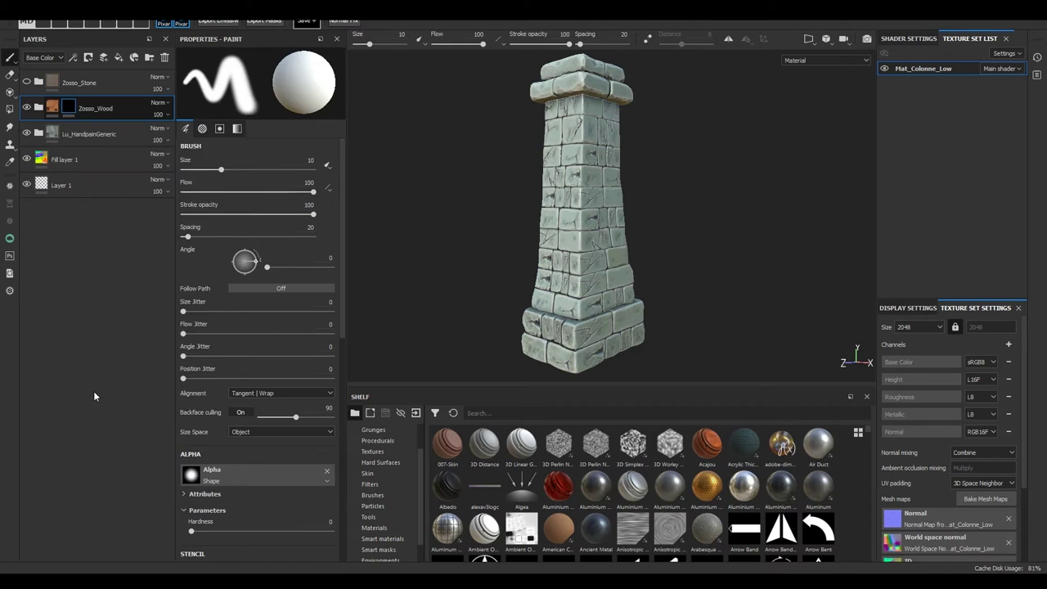
left_click(319, 168)
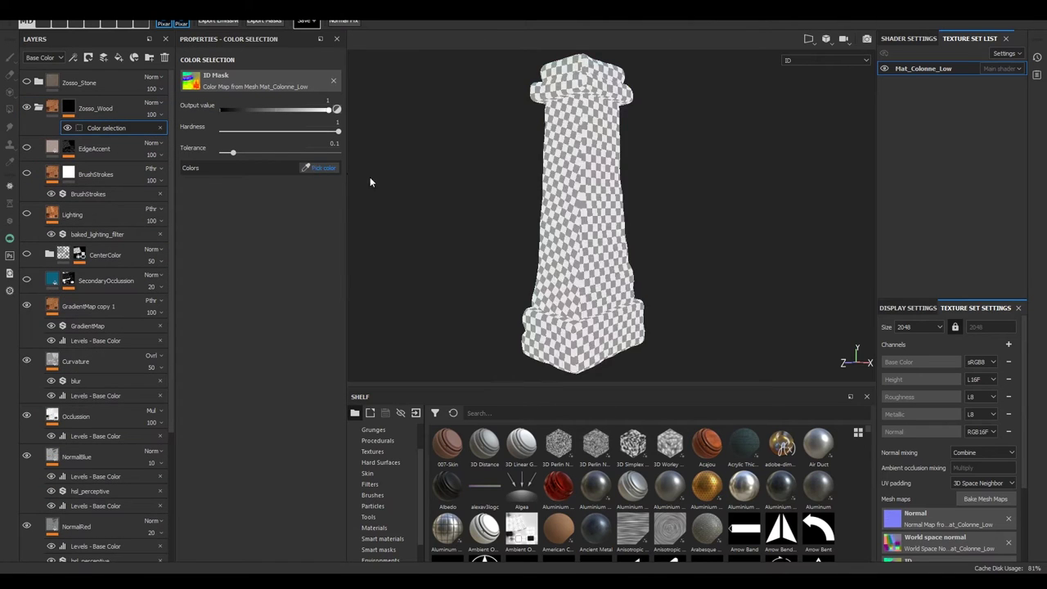
left_click(312, 167)
left_click(561, 172)
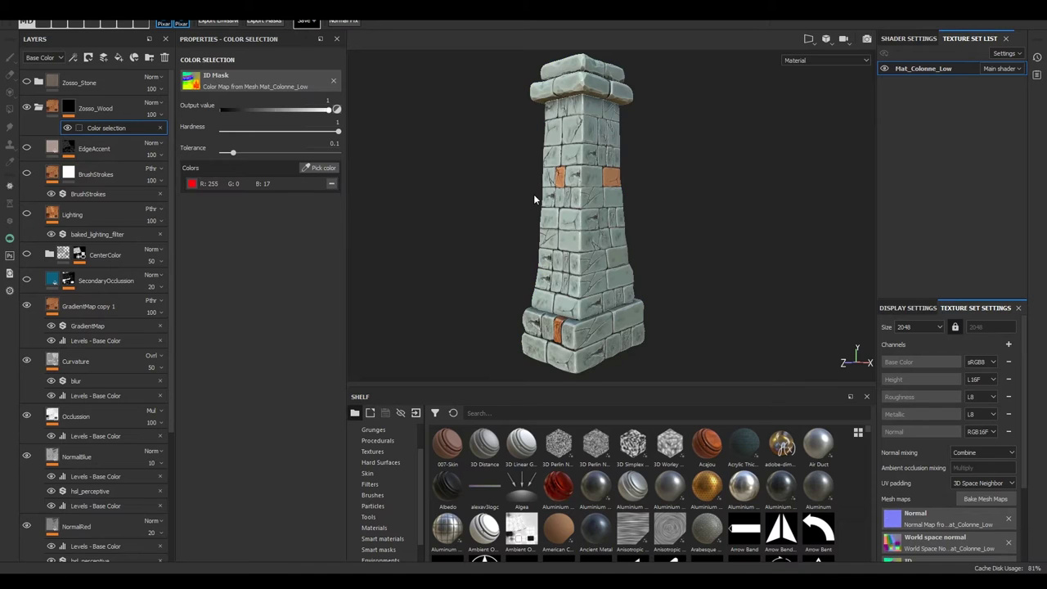
mouse_move(480, 229)
left_mouse_down("alt")
mouse_move(507, 254)
mouse_move(540, 358)
left_mouse_up("alt")
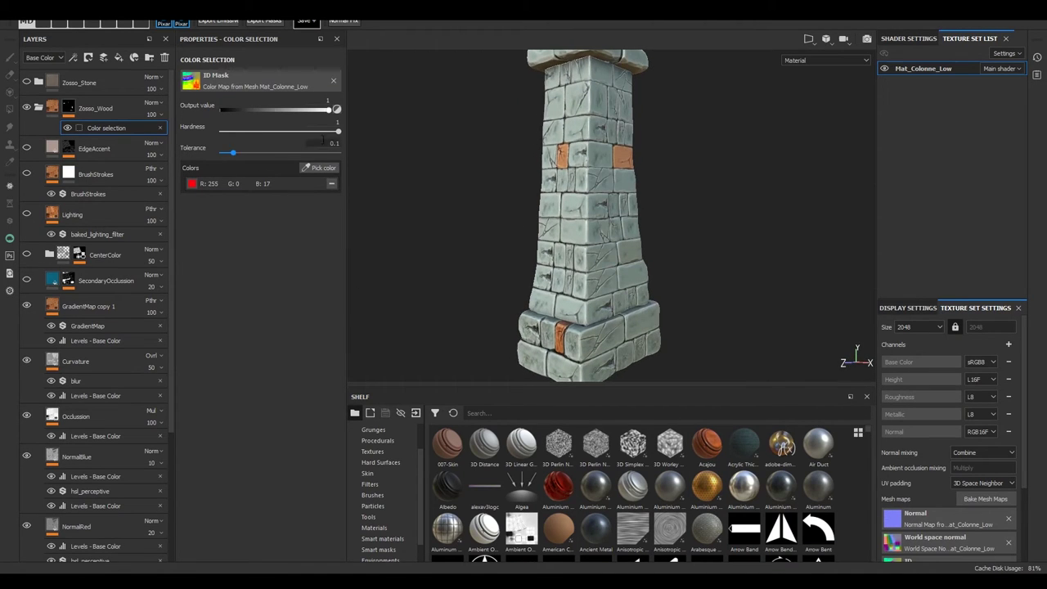
mouse_move(337, 132)
left_mouse_down()
mouse_move(237, 137)
mouse_move(245, 156)
mouse_move(224, 153)
left_mouse_up()
mouse_move(398, 208)
left_mouse_down("alt")
mouse_move(486, 253)
mouse_move(535, 170)
left_mouse_up("alt")
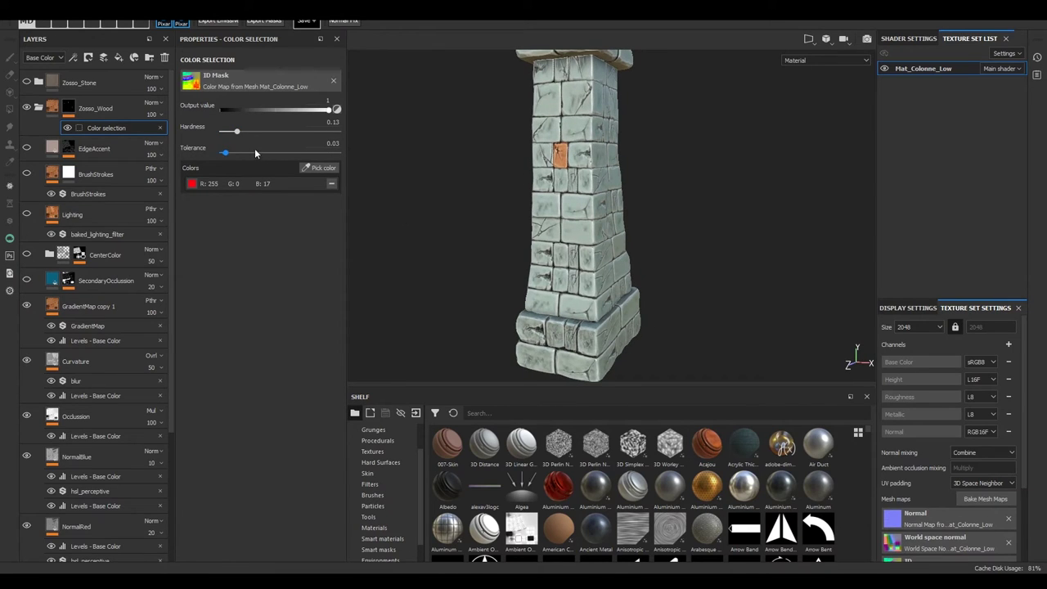
mouse_move(226, 156)
left_mouse_down()
mouse_move(341, 153)
mouse_move(227, 153)
mouse_move(355, 129)
left_mouse_up()
left_click_drag(521, 270, 296, 219, "alt")
left_click_drag(236, 155, 239, 153)
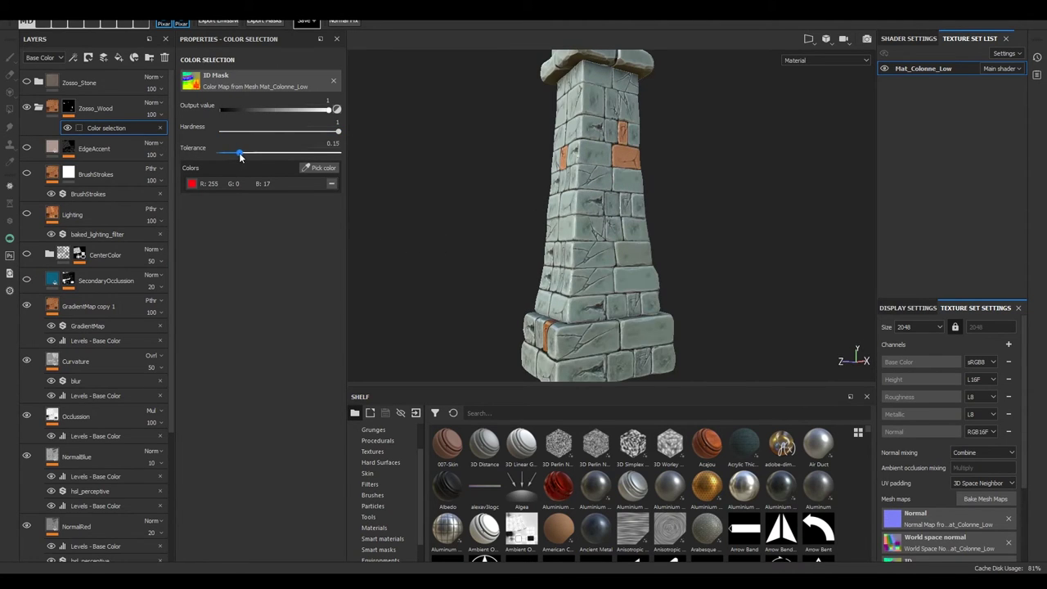
mouse_move(456, 247)
left_mouse_down("alt")
mouse_move(438, 251)
mouse_move(451, 253)
mouse_move(409, 229)
mouse_move(464, 219)
mouse_move(442, 250)
mouse_move(439, 227)
left_mouse_up("alt")
Replace the magenta ID colour with purple, then set Hardness to 1 and Tolerance to 0.05.
left_click(326, 170)
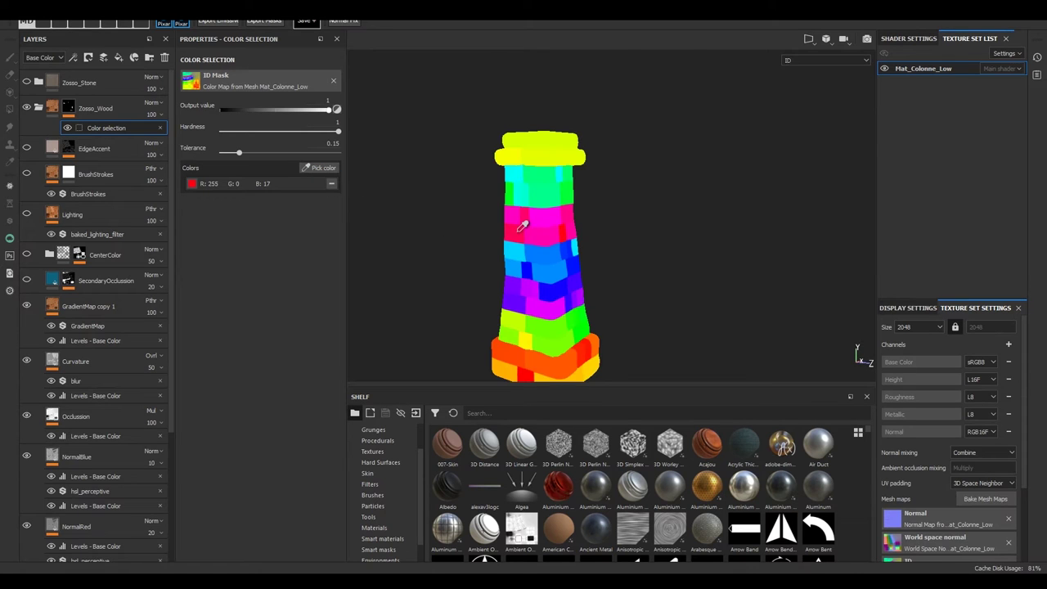
left_click(512, 220)
mouse_move(451, 298)
left_mouse_down("alt")
mouse_move(372, 277)
mouse_move(449, 263)
mouse_move(627, 292)
mouse_move(419, 278)
mouse_move(419, 260)
mouse_move(458, 227)
mouse_move(544, 233)
mouse_move(617, 256)
left_mouse_up("alt")
left_click(331, 199)
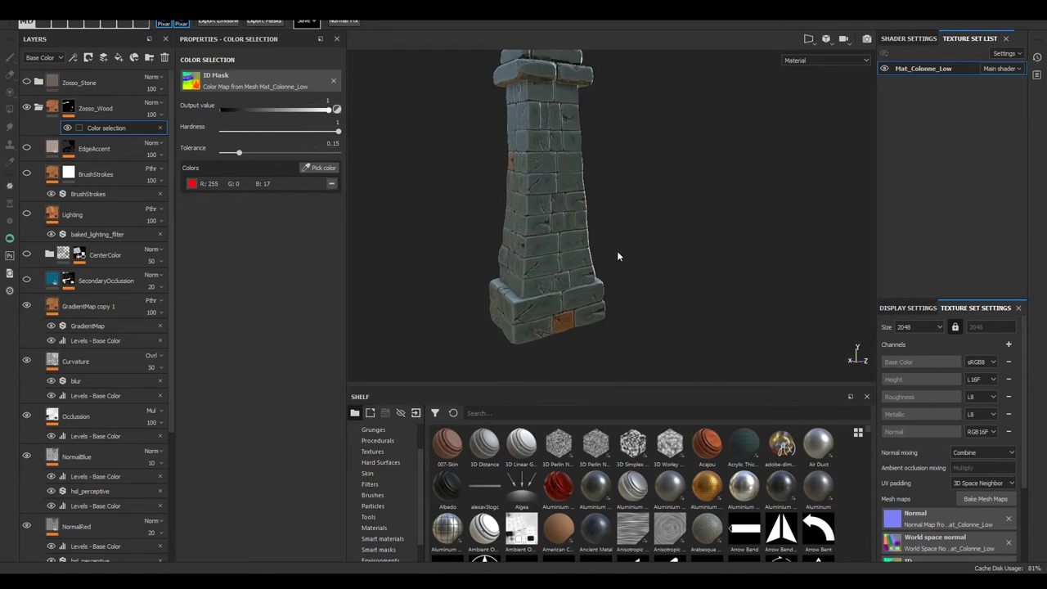
left_click(325, 168)
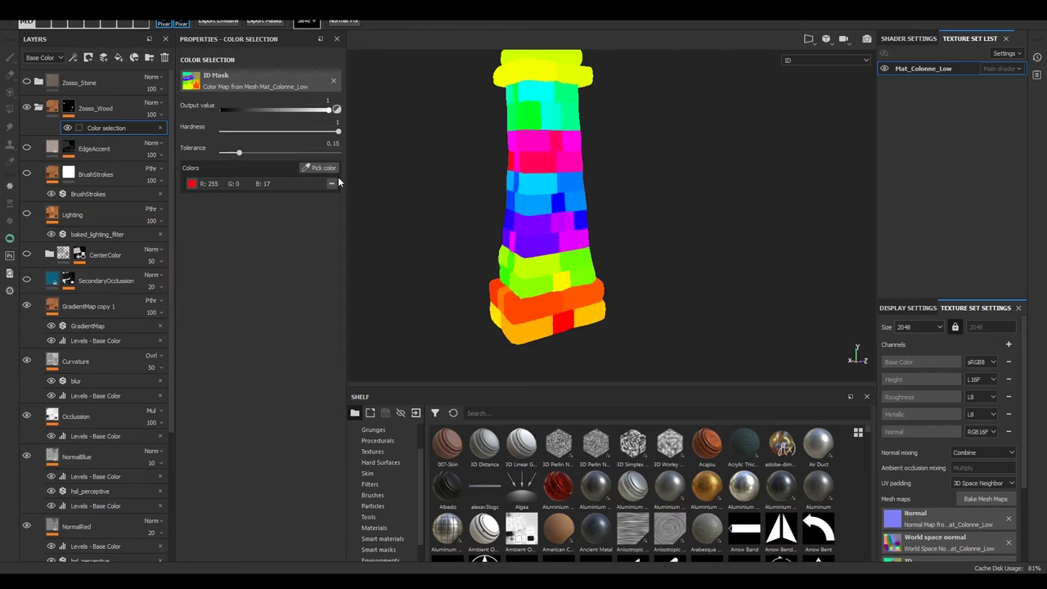
left_click(533, 236)
left_click_drag(420, 257, 434, 246, "alt")
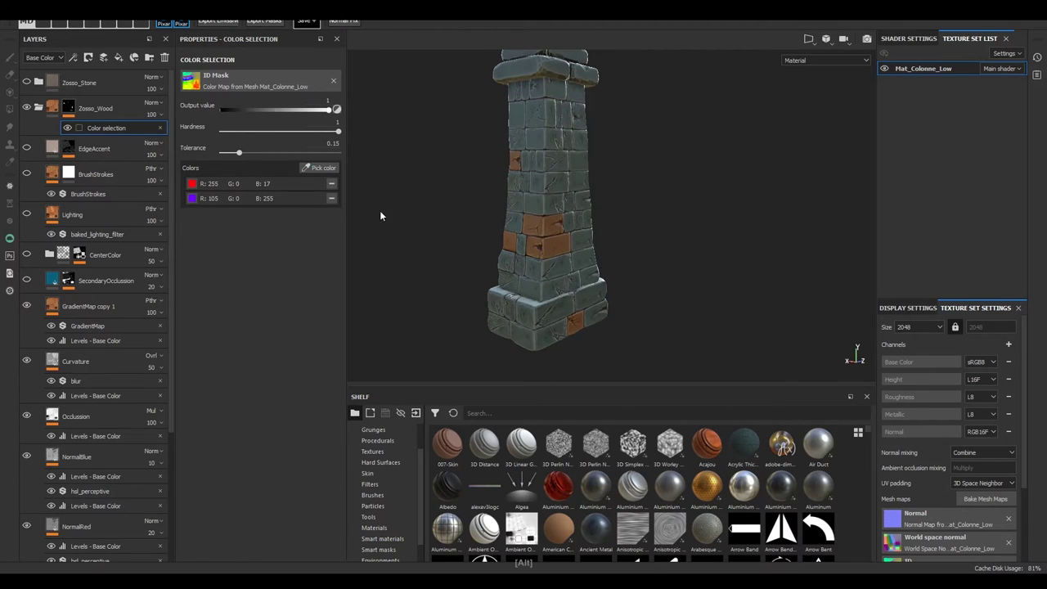
left_click_drag(281, 132, 339, 132)
left_click_drag(239, 152, 227, 154)
mouse_move(494, 166)
left_mouse_down("alt")
mouse_move(401, 169)
mouse_move(498, 168)
mouse_move(444, 169)
left_mouse_up("alt")
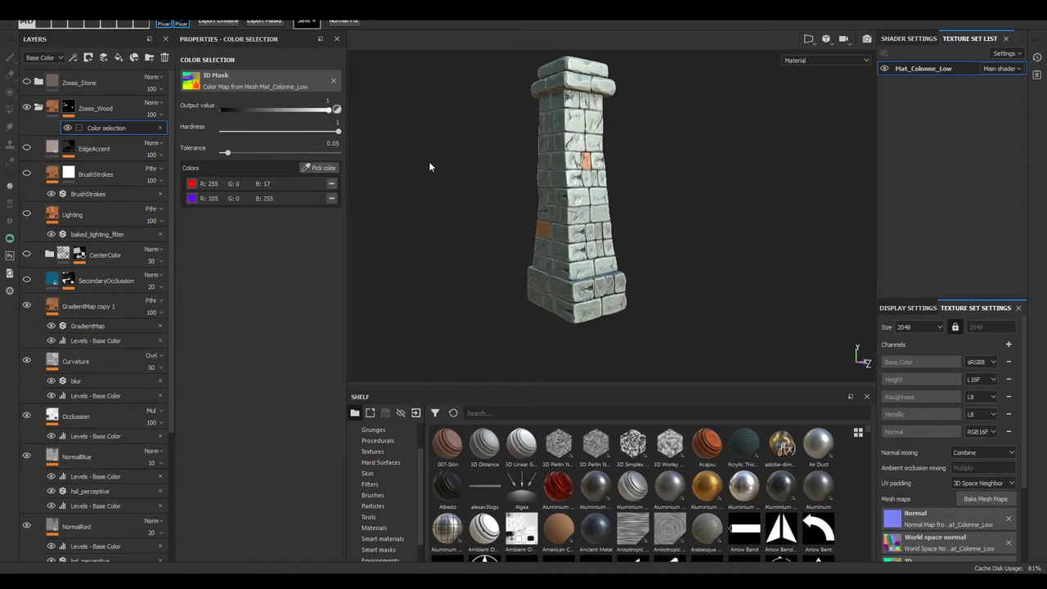
Add the green, orange and red base ID bricks to the wood colour selection.
left_click(306, 173)
left_click(565, 123)
mouse_move(420, 177)
left_mouse_down("alt")
mouse_move(463, 183)
mouse_move(402, 173)
mouse_move(349, 208)
mouse_move(411, 226)
mouse_move(291, 186)
left_mouse_up("alt")
left_click(323, 169)
left_click(619, 291)
mouse_move(494, 287)
left_mouse_down("alt")
mouse_move(427, 267)
mouse_move(524, 282)
mouse_move(498, 267)
mouse_move(512, 234)
mouse_move(848, 161)
left_mouse_up("alt")
left_click(321, 168)
left_click(589, 252)
mouse_move(550, 324)
left_mouse_down("alt")
mouse_move(576, 328)
mouse_move(541, 375)
mouse_move(416, 284)
mouse_move(418, 344)
mouse_move(642, 320)
mouse_move(752, 276)
mouse_move(572, 246)
left_mouse_up("alt")
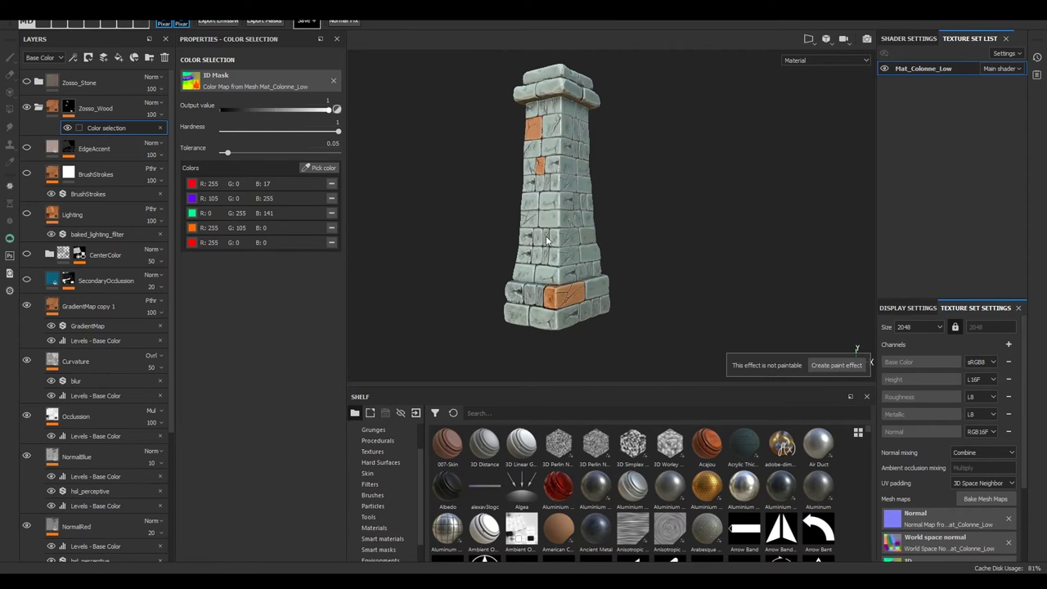
Add the violet and blue ID bricks, then inspect the scattered wood bricks around the pillar.
left_click(327, 169)
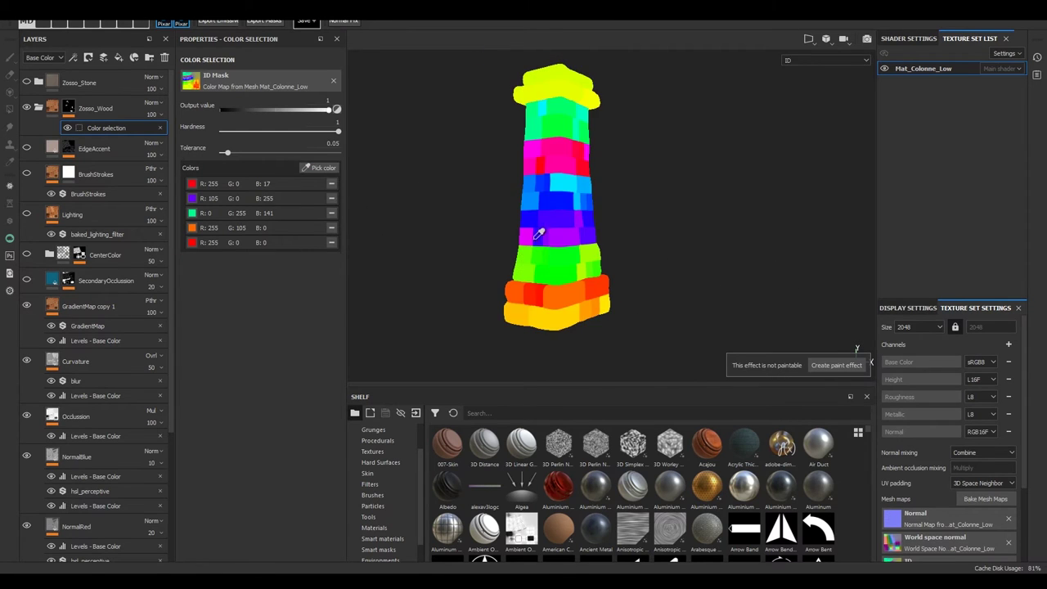
left_click(548, 237)
mouse_move(484, 264)
left_mouse_down("alt")
mouse_move(698, 266)
mouse_move(460, 273)
mouse_move(362, 253)
mouse_move(540, 241)
left_mouse_up("alt")
left_click(324, 167)
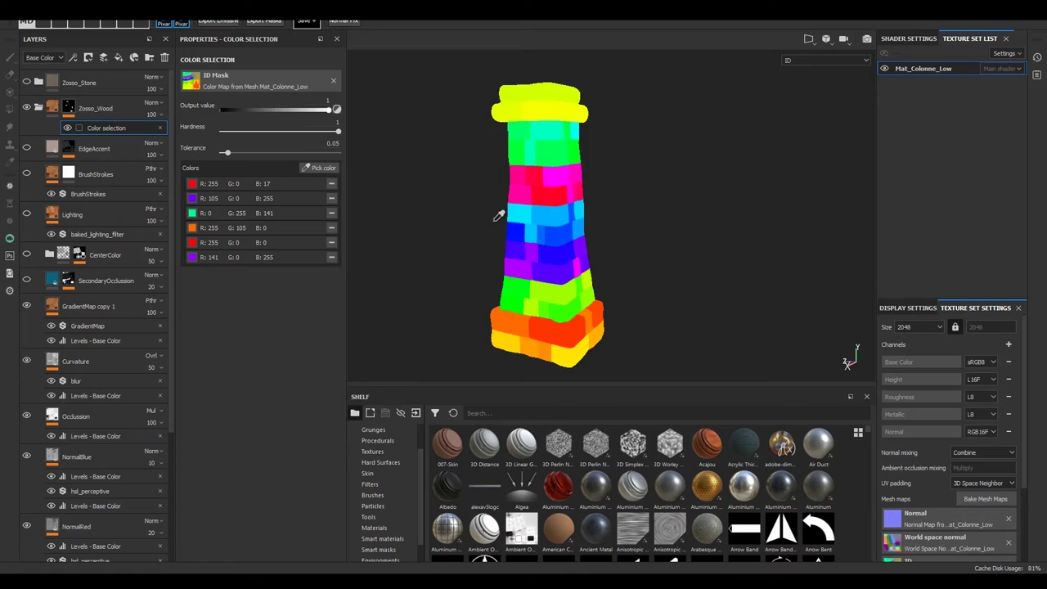
left_click(563, 236)
mouse_move(455, 244)
left_mouse_down("alt")
mouse_move(401, 205)
mouse_move(606, 215)
mouse_move(506, 282)
mouse_move(428, 262)
mouse_move(474, 217)
mouse_move(799, 210)
mouse_move(463, 243)
mouse_move(446, 281)
left_mouse_up("alt")
mouse_move(446, 280)
right_mouse_down("alt")
mouse_move(483, 327)
mouse_move(449, 273)
right_mouse_up("alt")
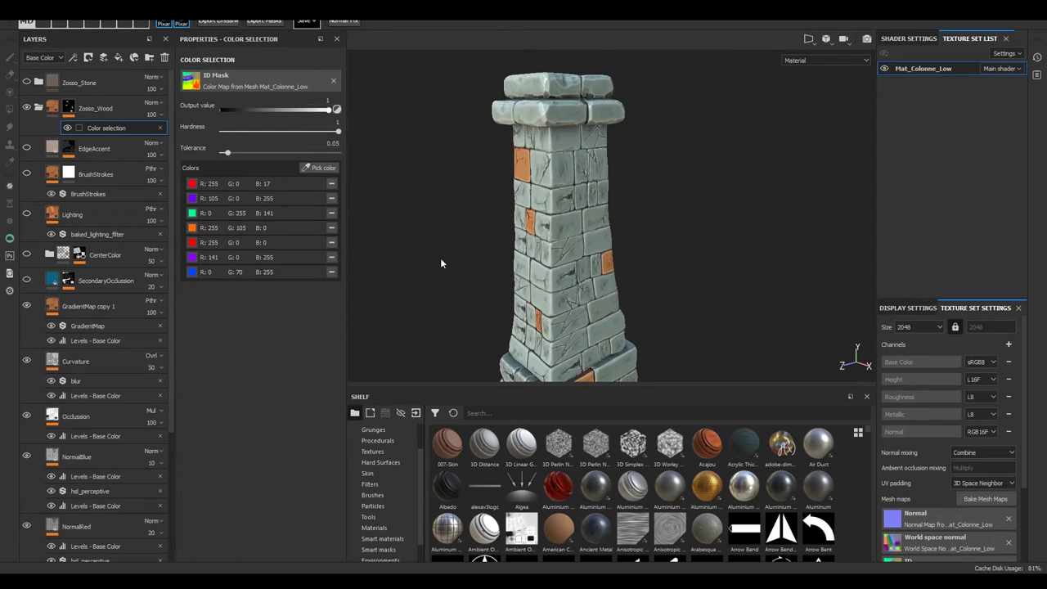
mouse_move(454, 266)
left_mouse_down("alt")
mouse_move(388, 154)
mouse_move(490, 224)
mouse_move(442, 245)
mouse_move(421, 237)
mouse_move(433, 213)
left_mouse_up("alt")
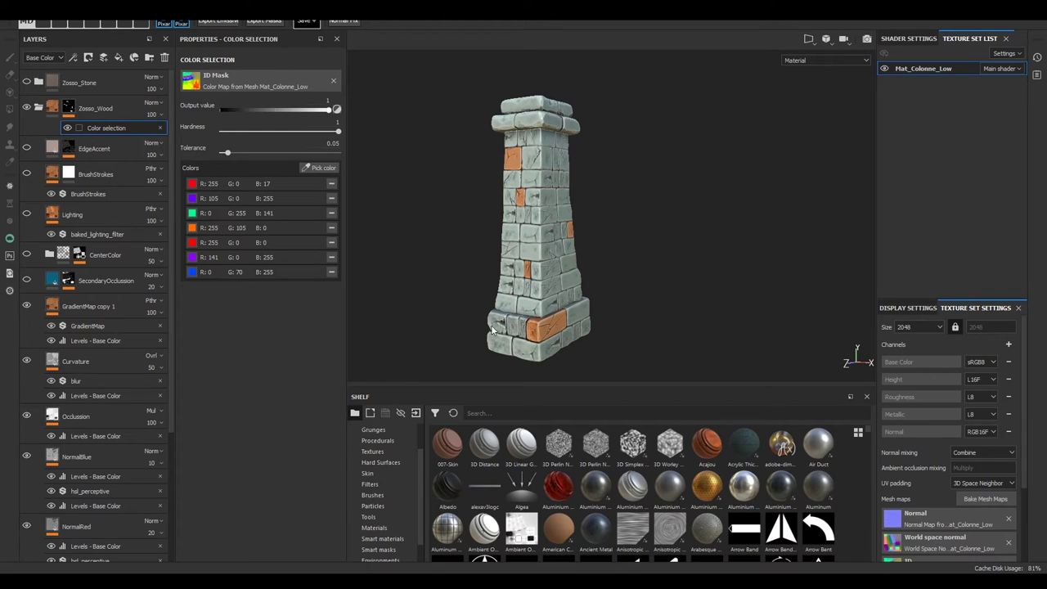
mouse_move(585, 330)
left_mouse_down("alt")
mouse_move(428, 330)
mouse_move(509, 153)
left_mouse_up("alt")
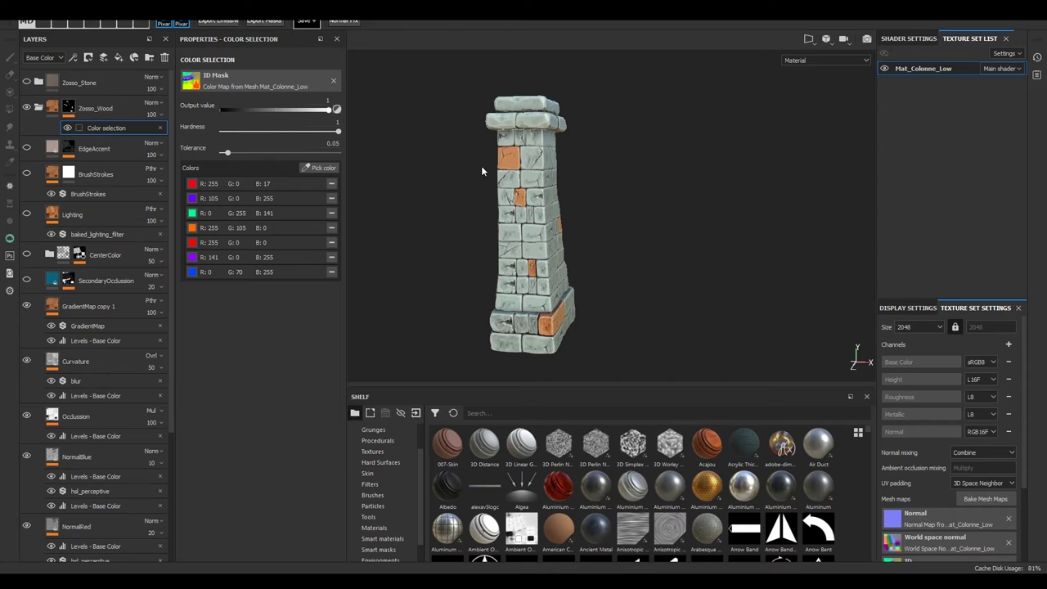
Collapse Zosso_Wood, expand the Zosso_Stone folder, and select the Rust Coarse layer's mask.
left_click(38, 110)
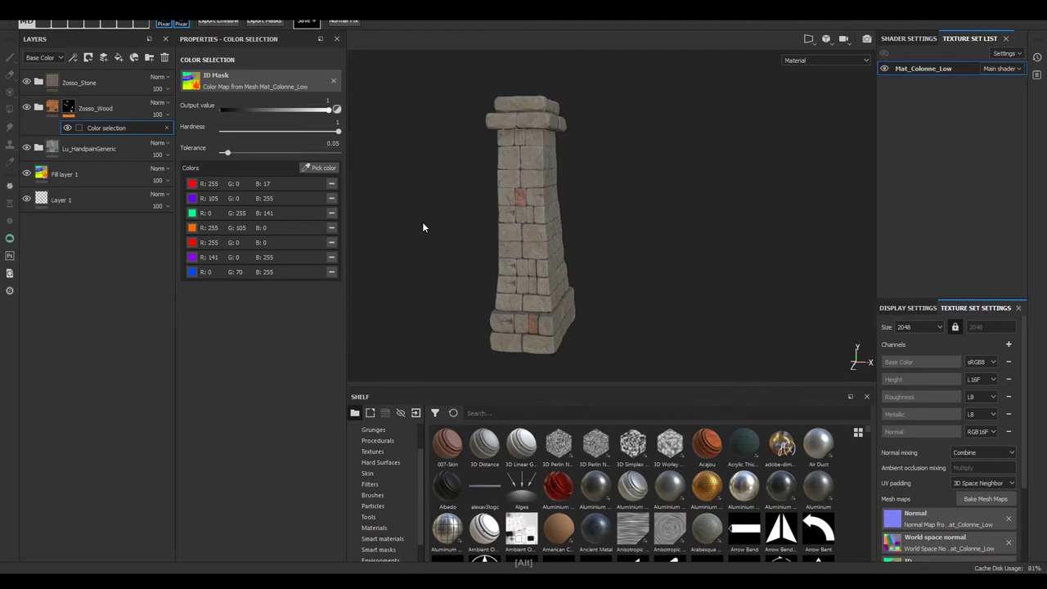
left_click_drag(422, 221, 386, 211, "alt")
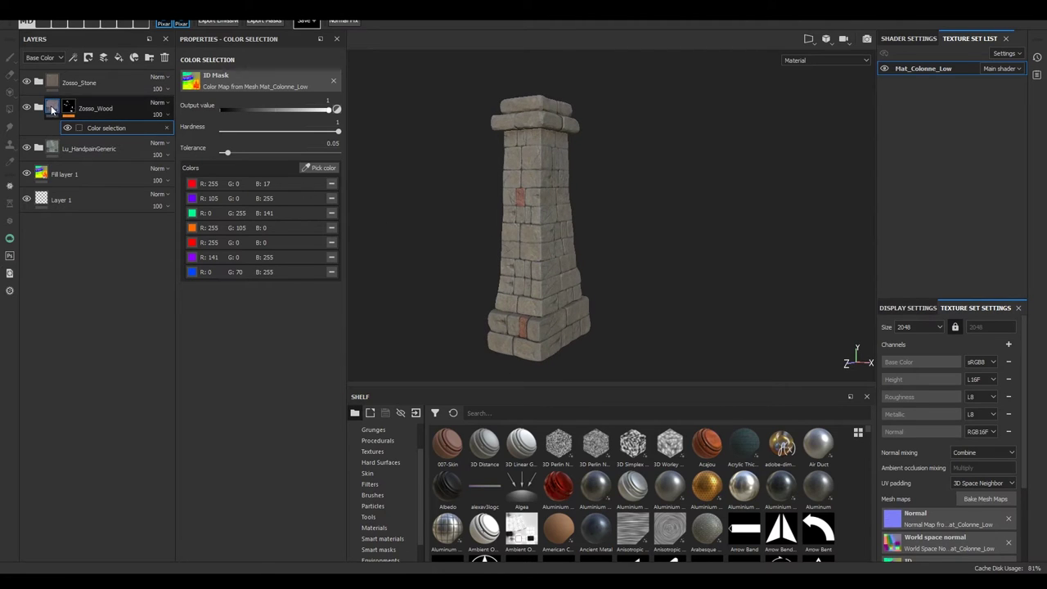
left_click(49, 89)
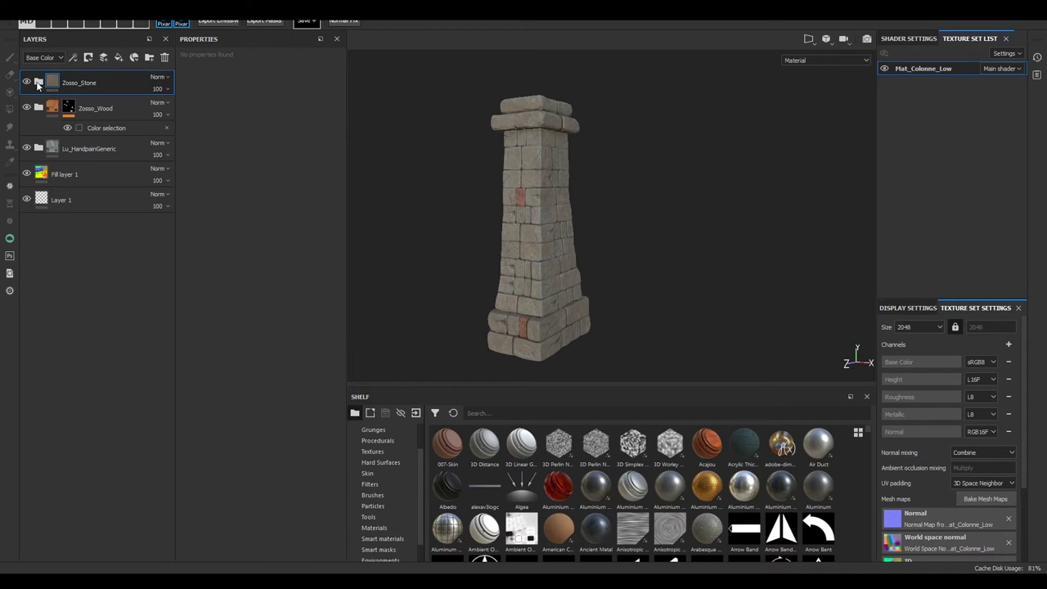
left_click(38, 81)
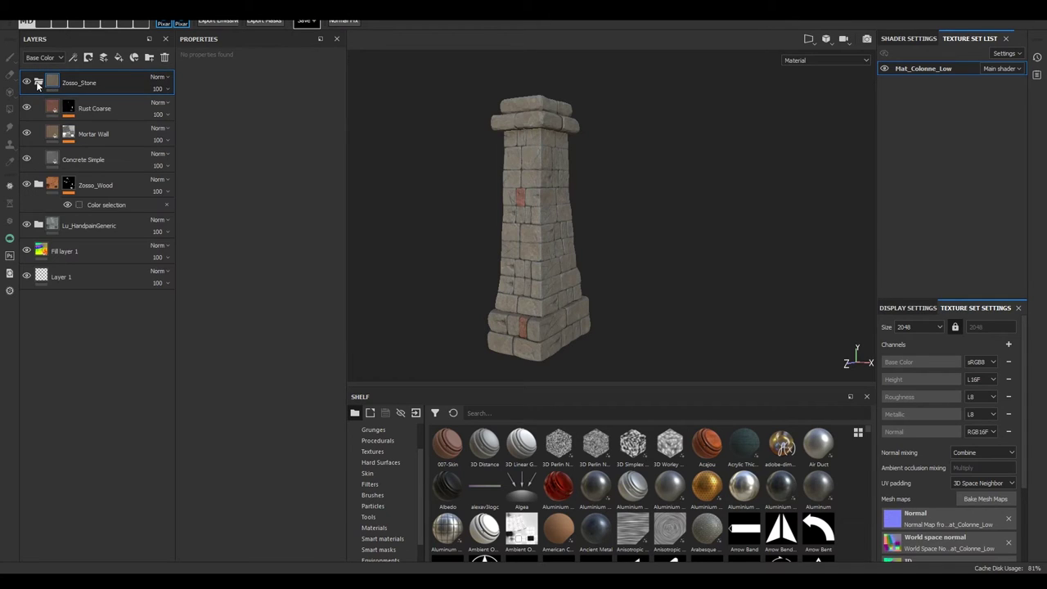
left_click(69, 110)
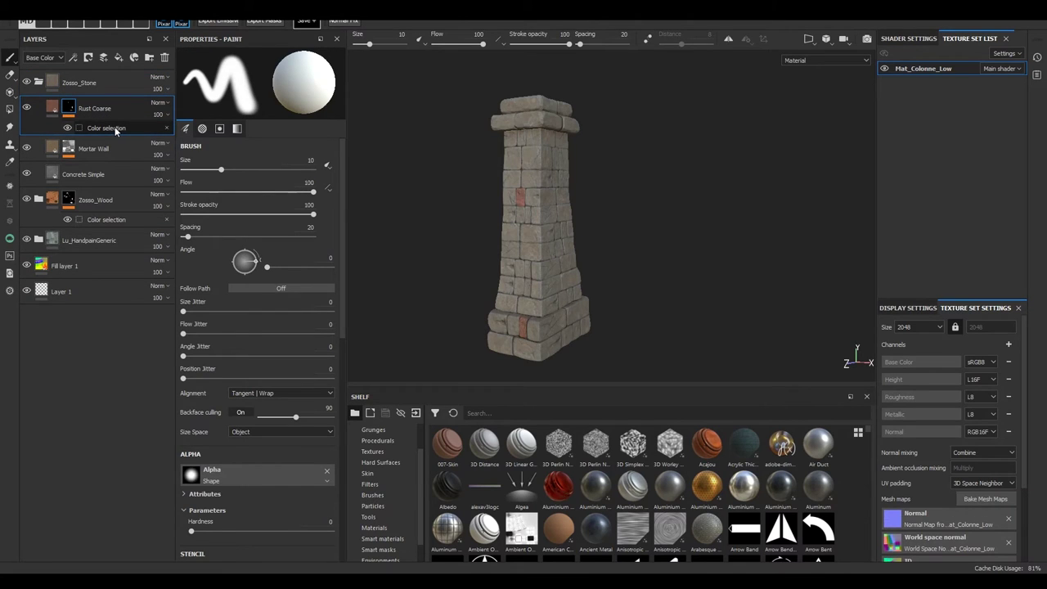
Open the Rust Coarse colour selection and remove its red ID colour.
left_click(115, 130)
left_click(331, 187)
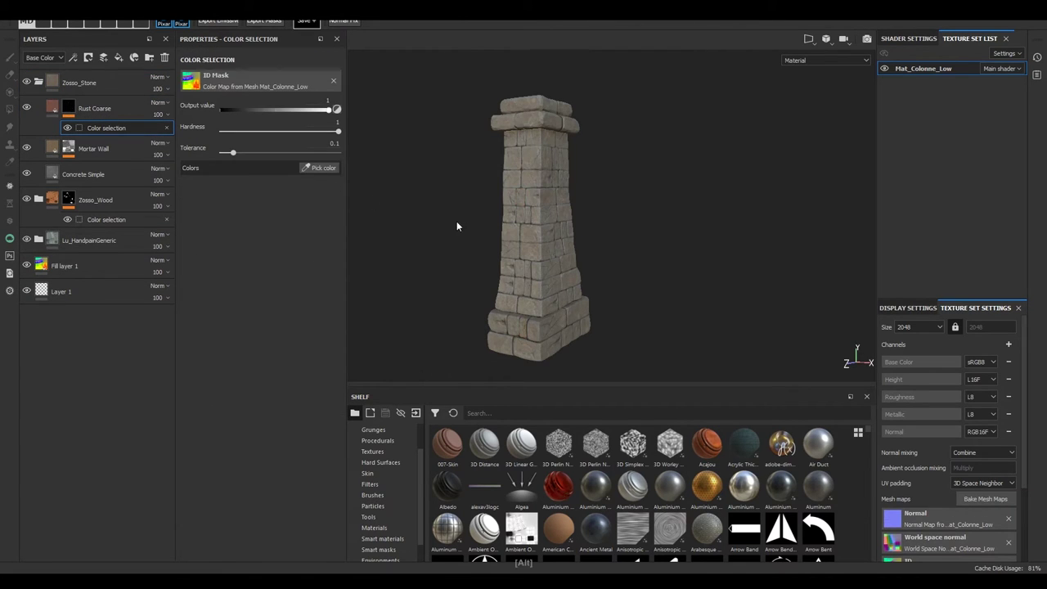
left_click_drag(458, 225, 507, 221, "alt")
left_click(319, 167)
left_click_drag(428, 195, 395, 198, "alt")
right_click_drag(395, 198, 406, 299, "alt")
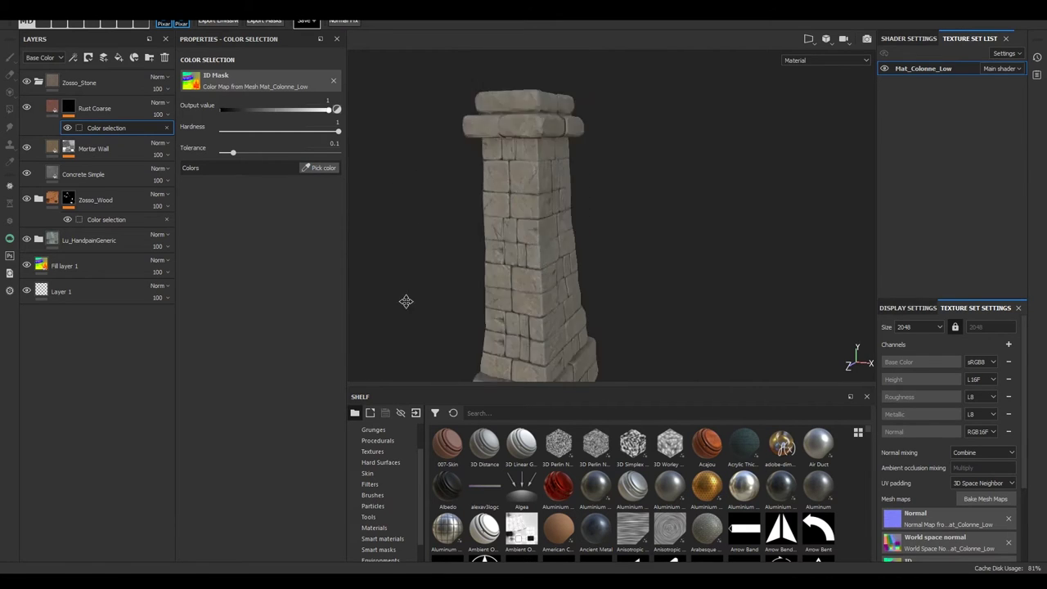
Test the yellow cap and orange base ID colours, then delete the Rust Coarse colour selection.
left_click(322, 168)
left_click(490, 166)
left_click_drag(430, 195, 387, 187, "alt")
middle_click_drag(475, 271, 507, 150, "alt")
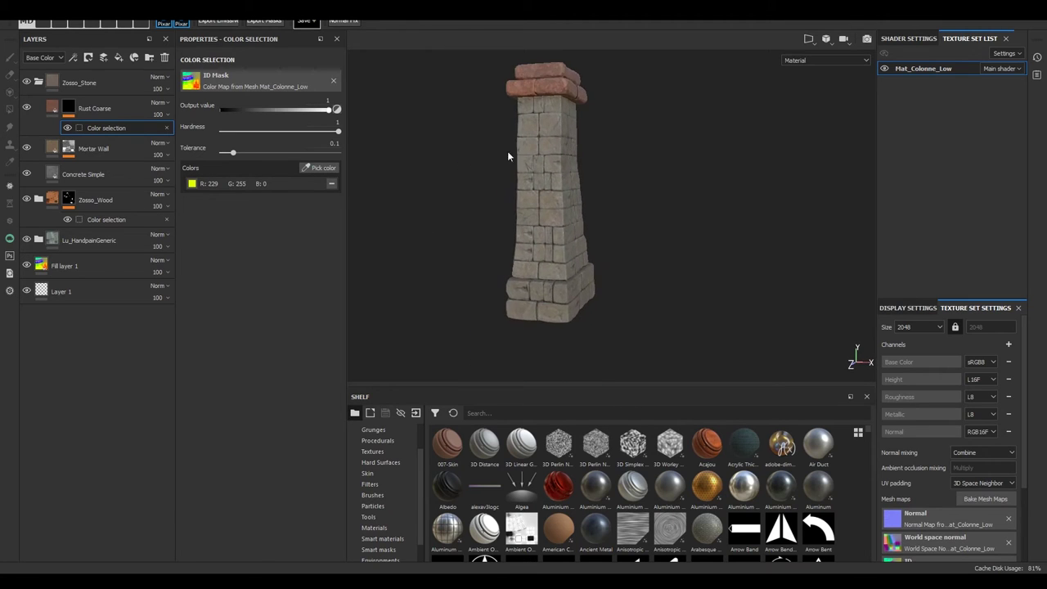
left_click(314, 167)
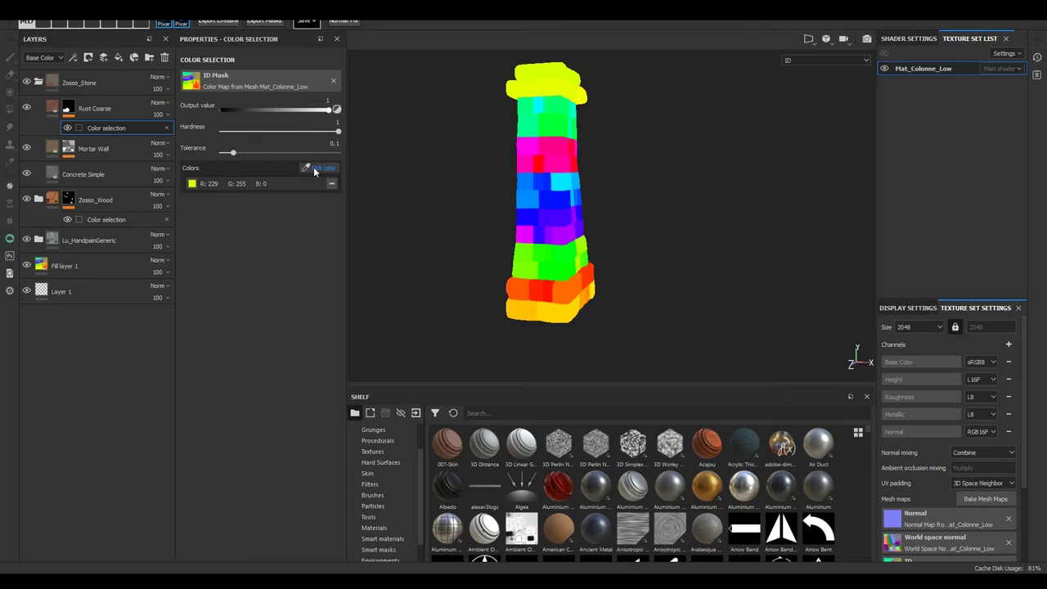
left_click(525, 292)
mouse_move(460, 275)
left_mouse_down("alt")
mouse_move(400, 283)
mouse_move(461, 283)
mouse_move(437, 288)
left_mouse_up("alt")
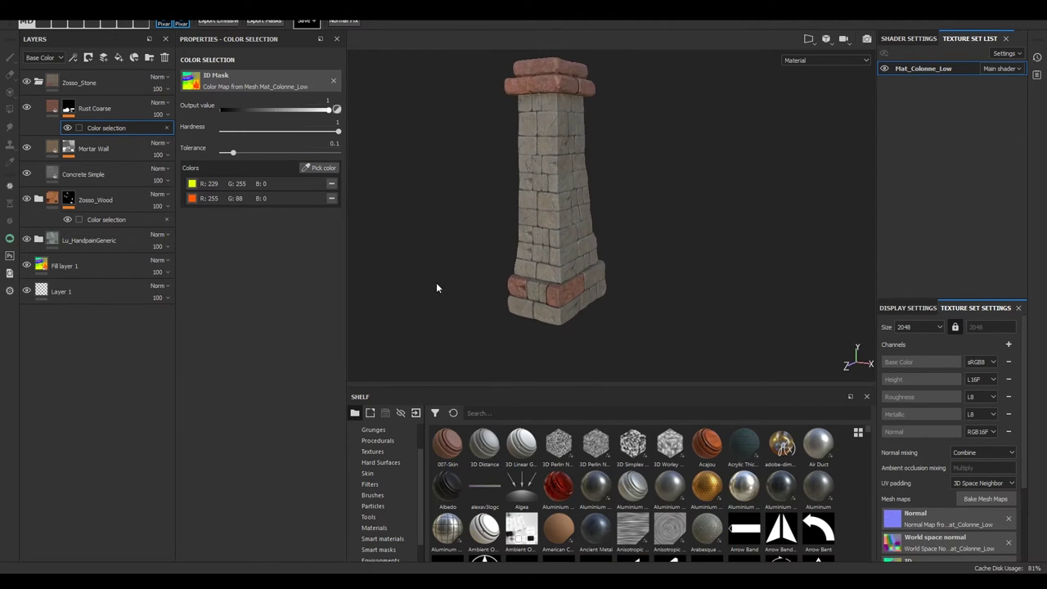
left_click(167, 129)
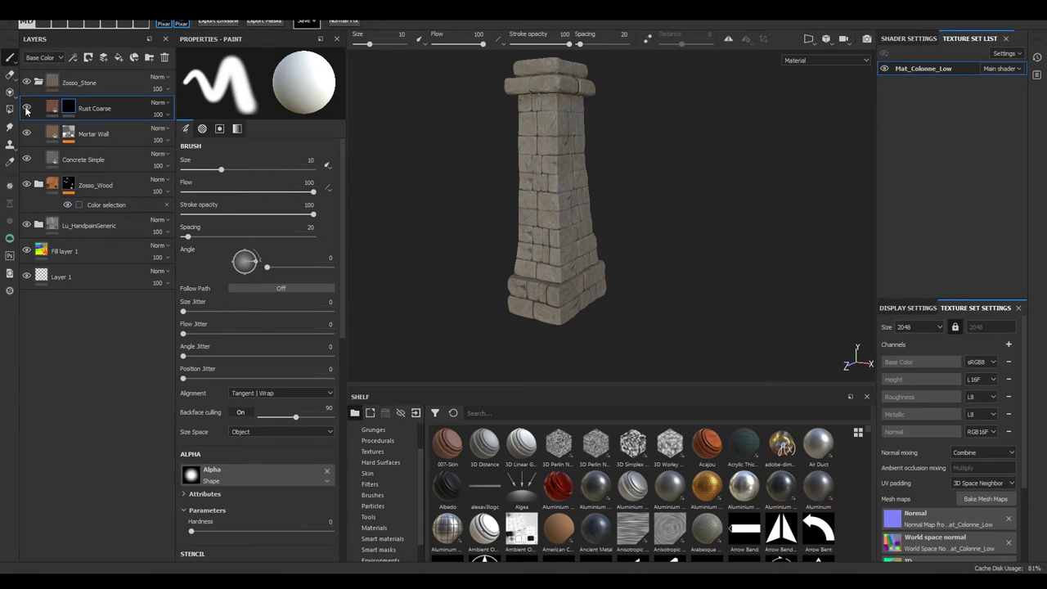
Give the Zosso_Stone folder a black mask with a colour selection effect.
right_click(53, 76)
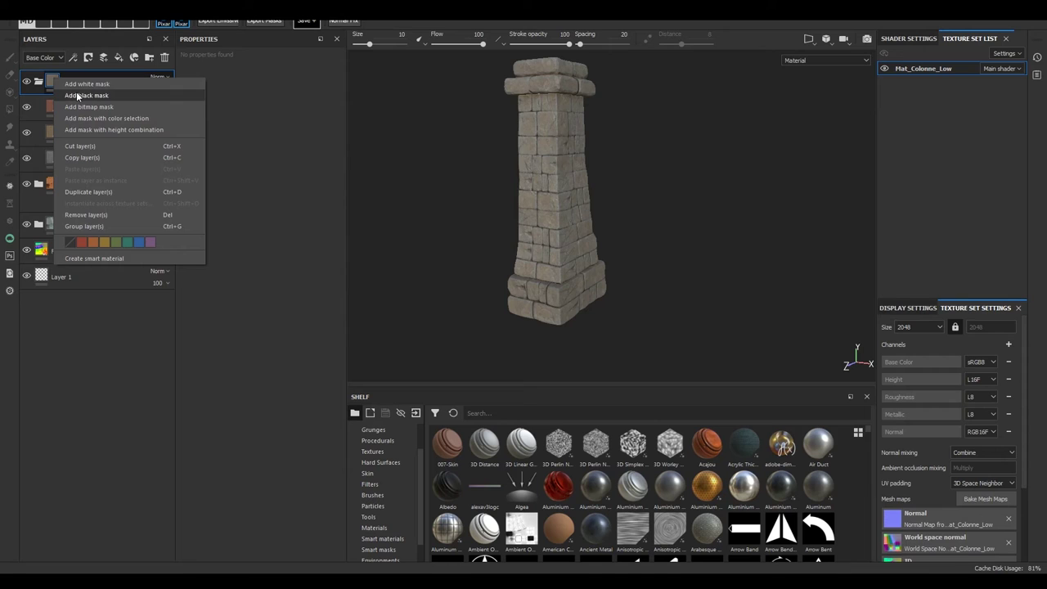
left_click(76, 96)
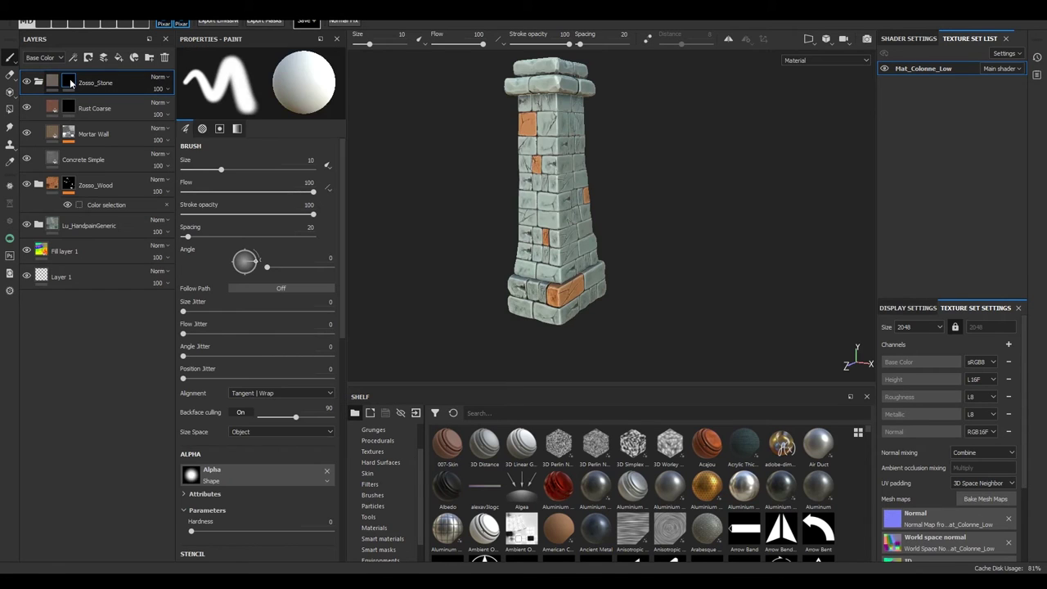
right_click(70, 84)
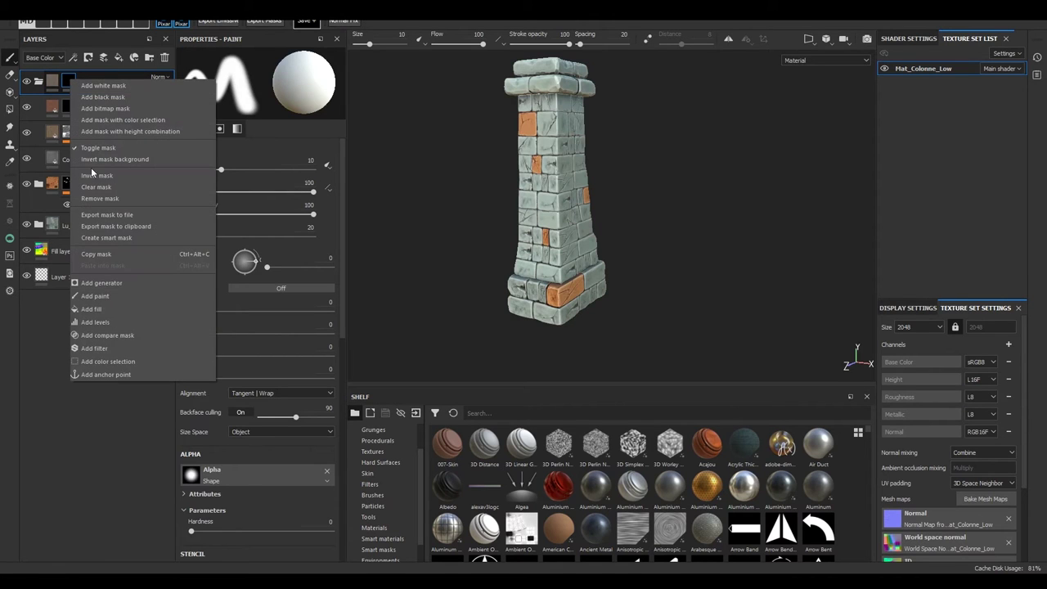
left_click(106, 361)
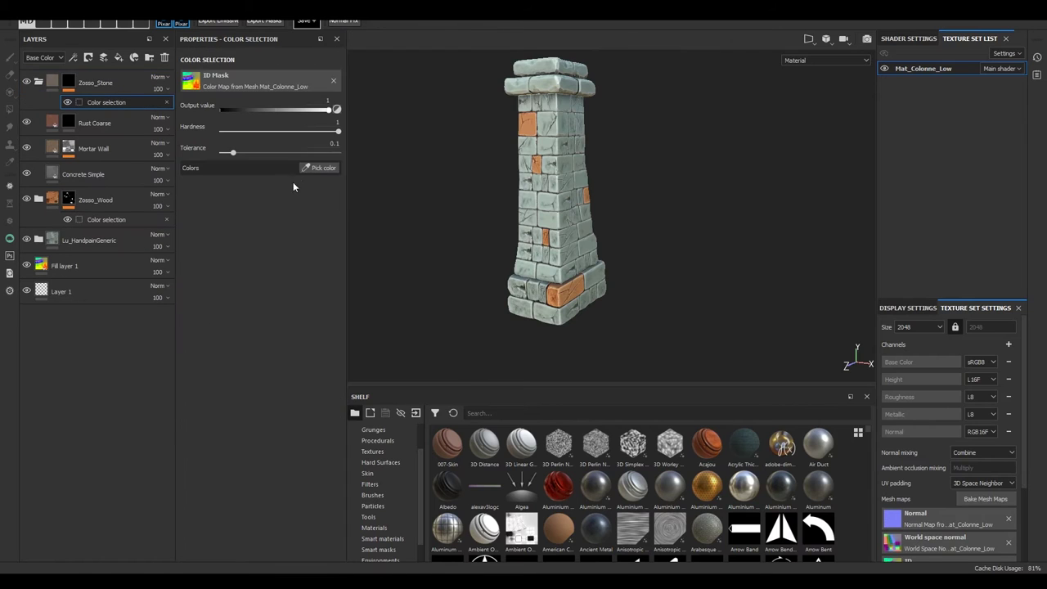
Pick three yellow top-cap ID colours and set the tolerance to 0.04.
left_click_drag(398, 146, 370, 293, "alt")
left_click(319, 167)
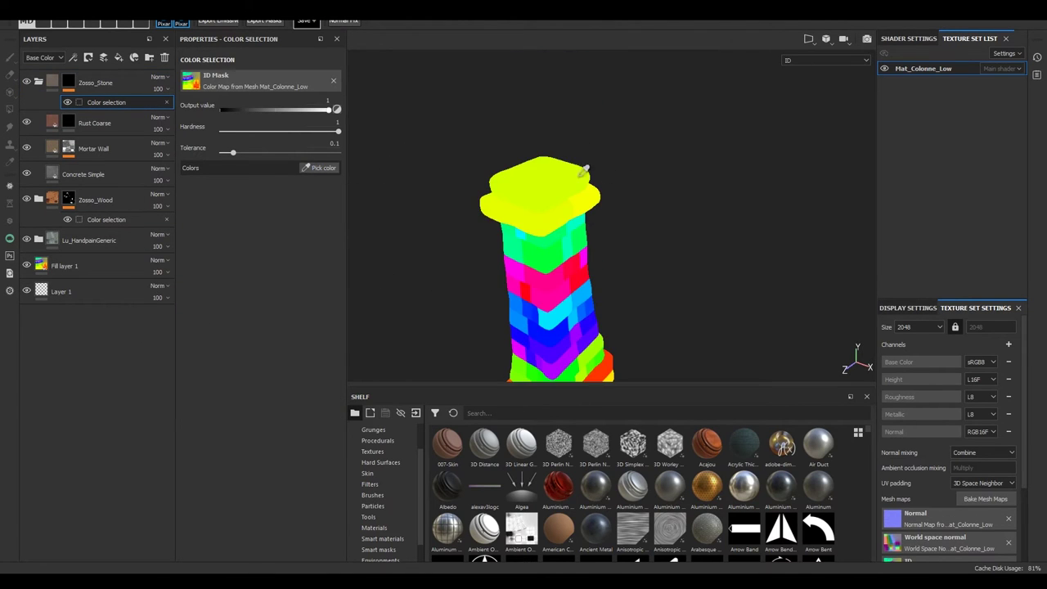
left_click(542, 178)
left_click(321, 167)
left_click(577, 180)
left_click_drag(372, 247, 638, 191, "alt")
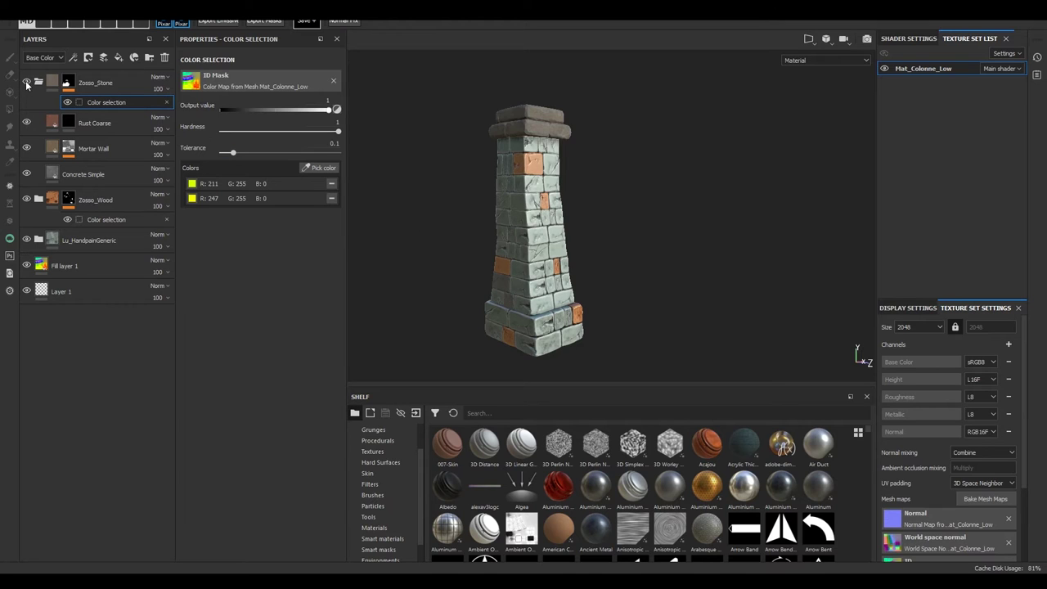
mouse_move(440, 236)
left_mouse_down("alt")
mouse_move(645, 223)
mouse_move(733, 239)
mouse_move(700, 229)
mouse_move(521, 265)
left_mouse_up("alt")
mouse_move(233, 153)
left_mouse_down()
mouse_move(247, 154)
mouse_move(228, 158)
left_mouse_up()
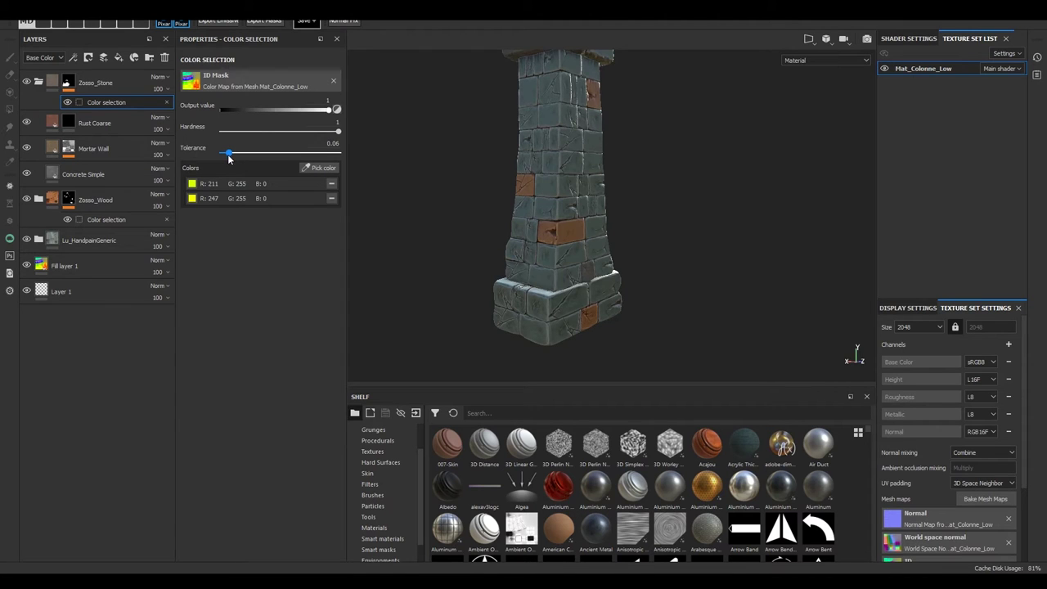
mouse_move(351, 270)
left_mouse_down("alt")
mouse_move(373, 297)
mouse_move(409, 269)
left_mouse_up("alt")
left_click_drag(430, 191, 296, 220, "alt")
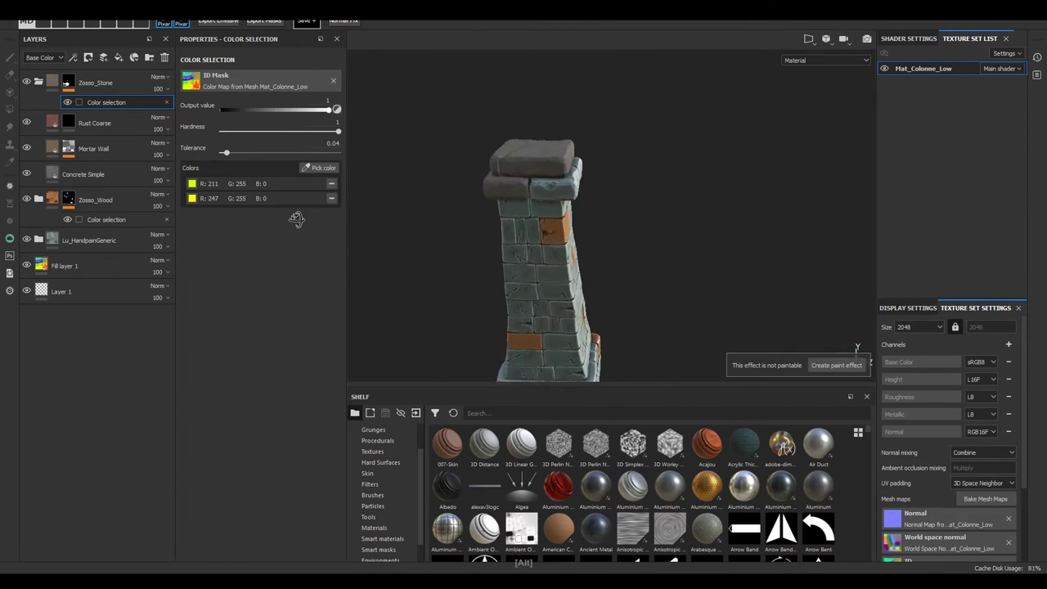
left_click(319, 167)
left_click(561, 178)
Add orange, red and yellow base ID colours to the Zosso_Stone selection.
mouse_move(700, 243)
left_mouse_down("alt")
mouse_move(486, 166)
mouse_move(519, 320)
left_mouse_up("alt")
middle_click_drag(519, 320, 480, 264, "alt")
left_click_drag(480, 264, 542, 272, "alt")
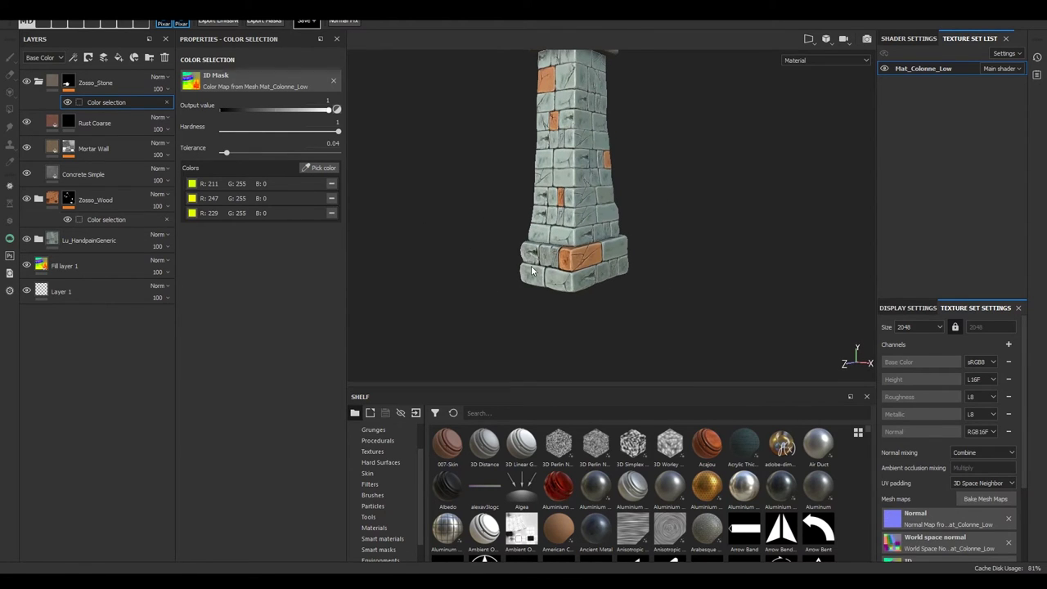
left_click(319, 168)
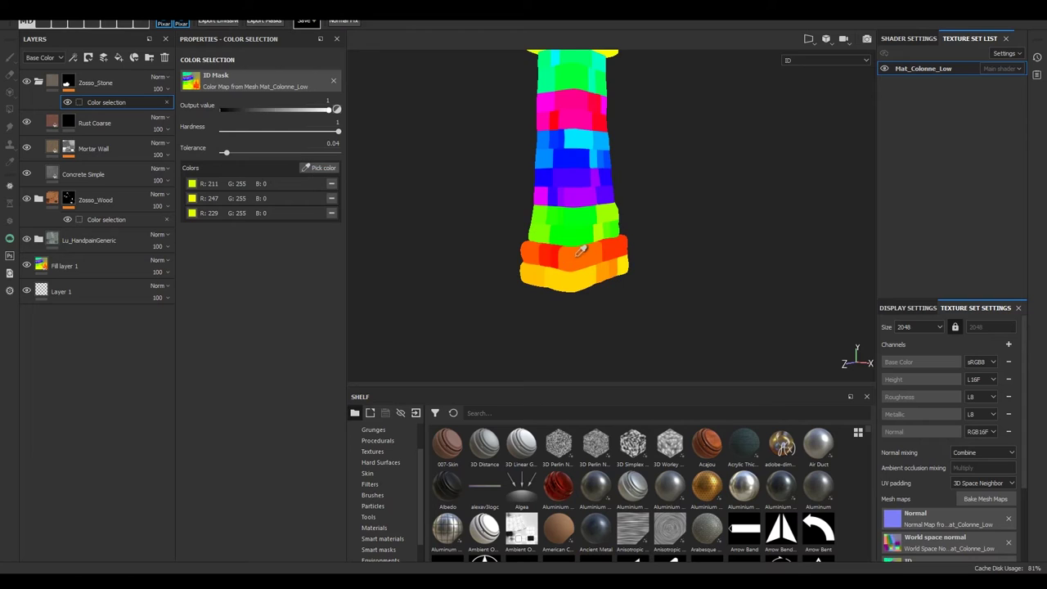
left_click(567, 257)
left_click(318, 167)
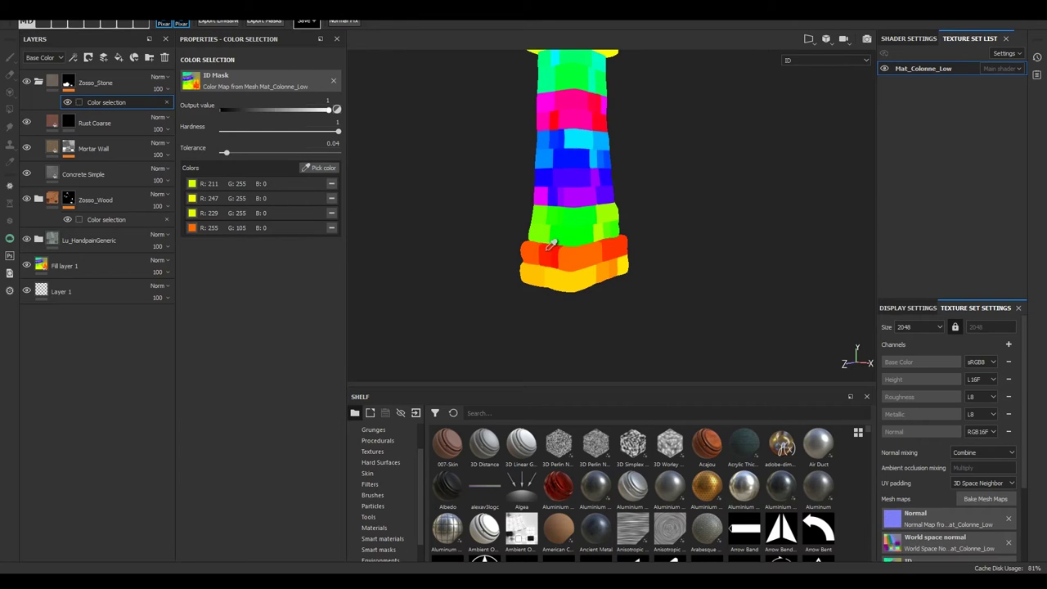
left_click(544, 247)
left_click(319, 170)
left_click(561, 260)
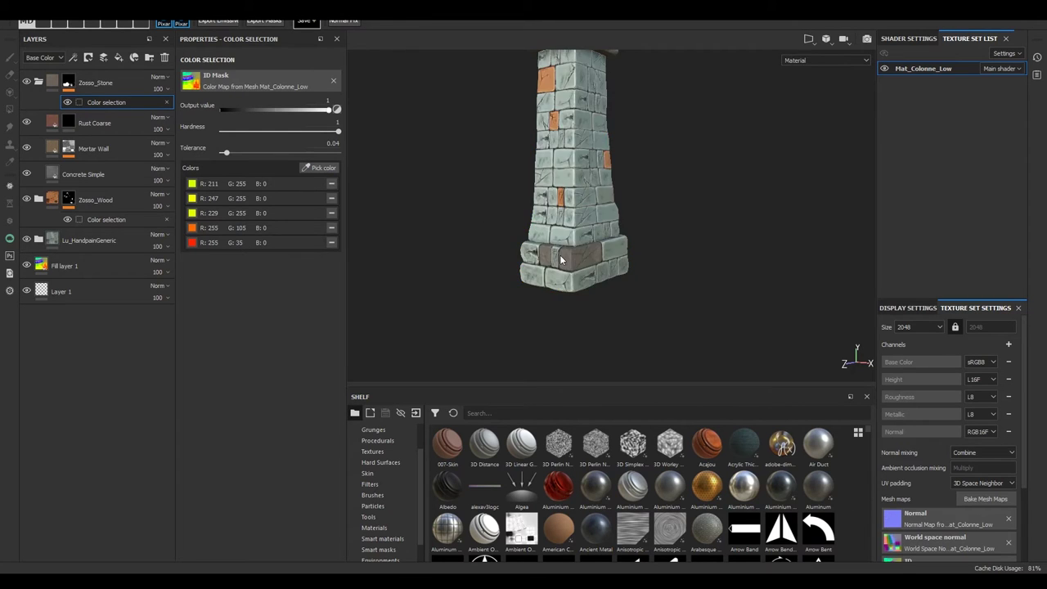
left_click(313, 168)
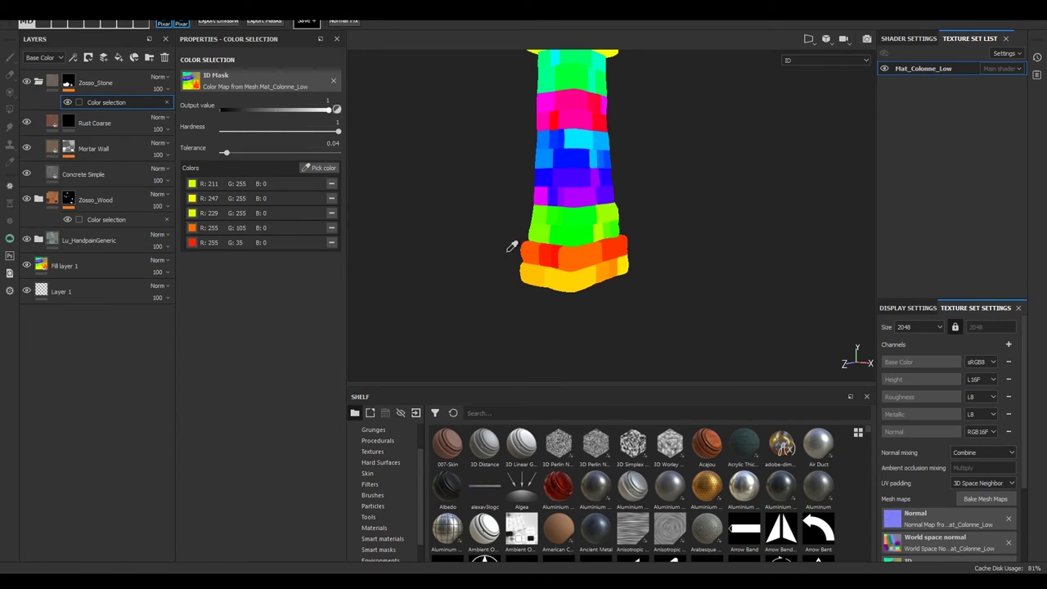
left_click(557, 251)
left_click(322, 170)
left_click(532, 253)
scroll(442, 258, "up", 2)
scroll(421, 260, "up", 2)
middle_click_drag(422, 261, 419, 219)
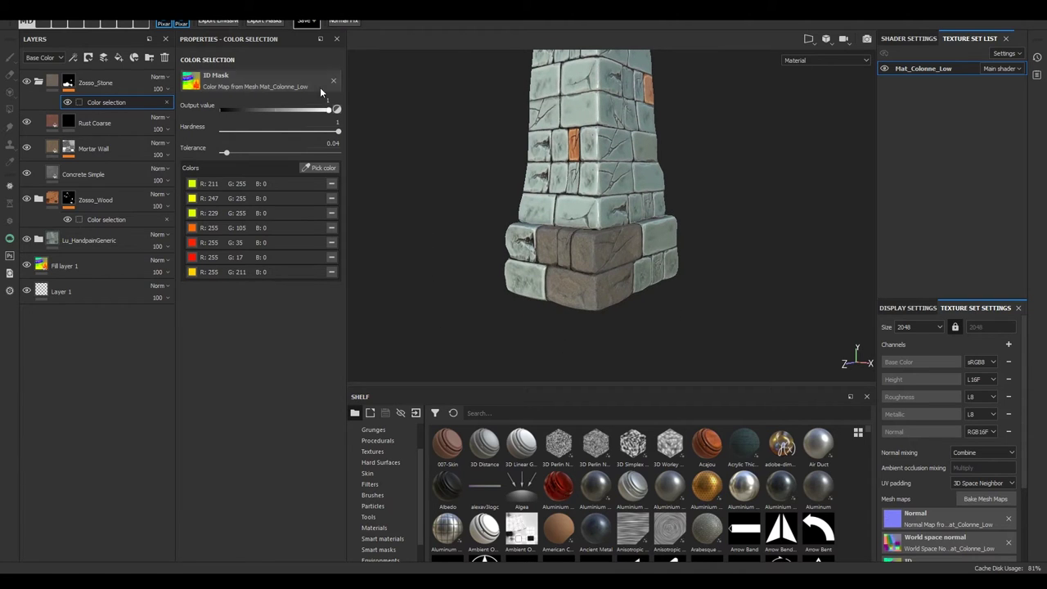
Add more orange, amber, red-orange and yellow ID colours around the pillar's base.
left_click(318, 168)
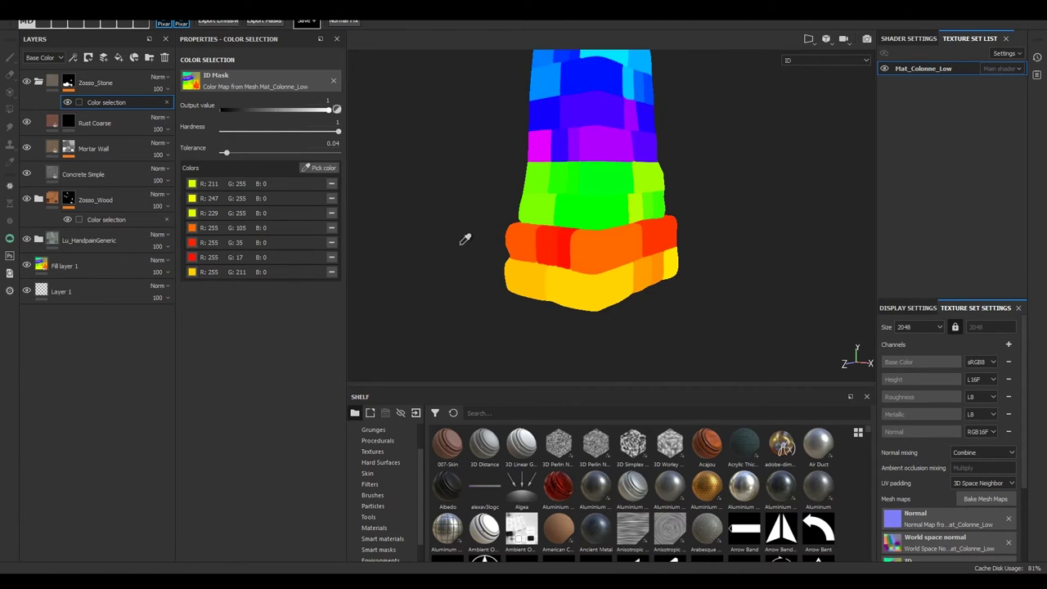
left_click(516, 246)
left_click(319, 168)
left_click(525, 268)
left_click(311, 166)
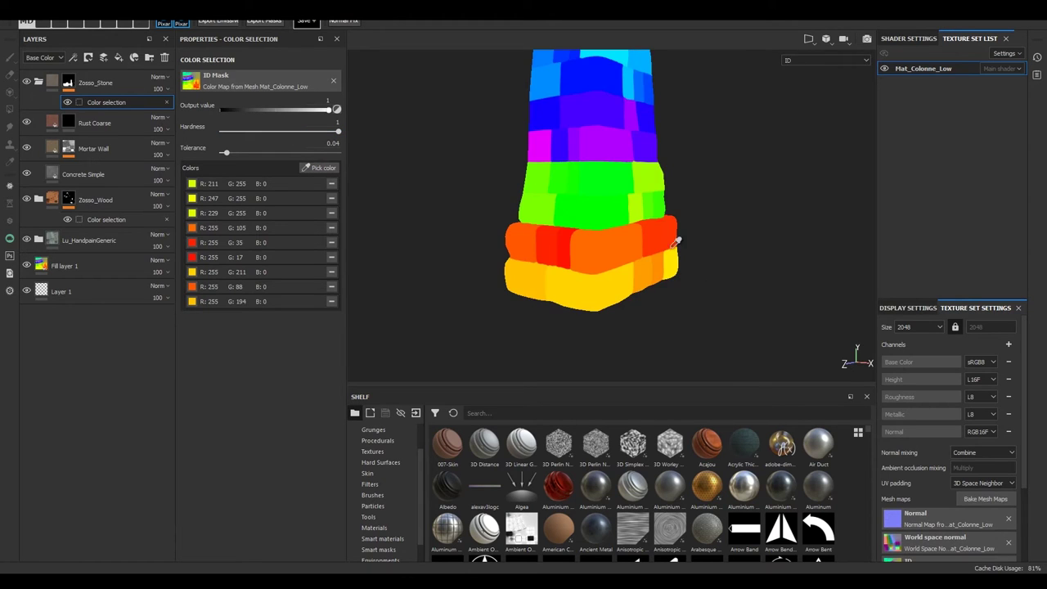
left_click(659, 223)
left_click(321, 168)
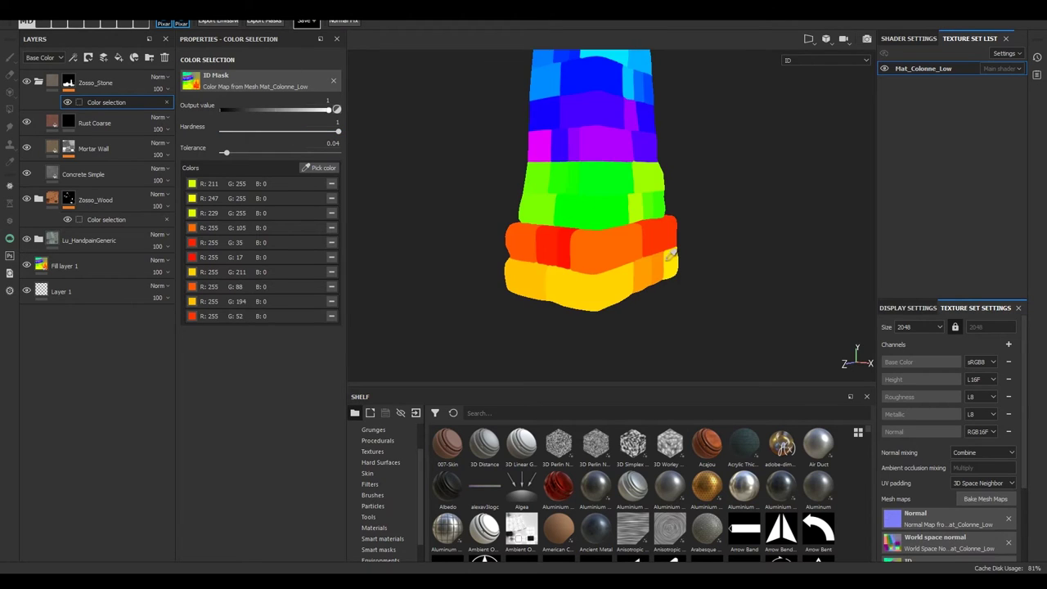
left_click(669, 258)
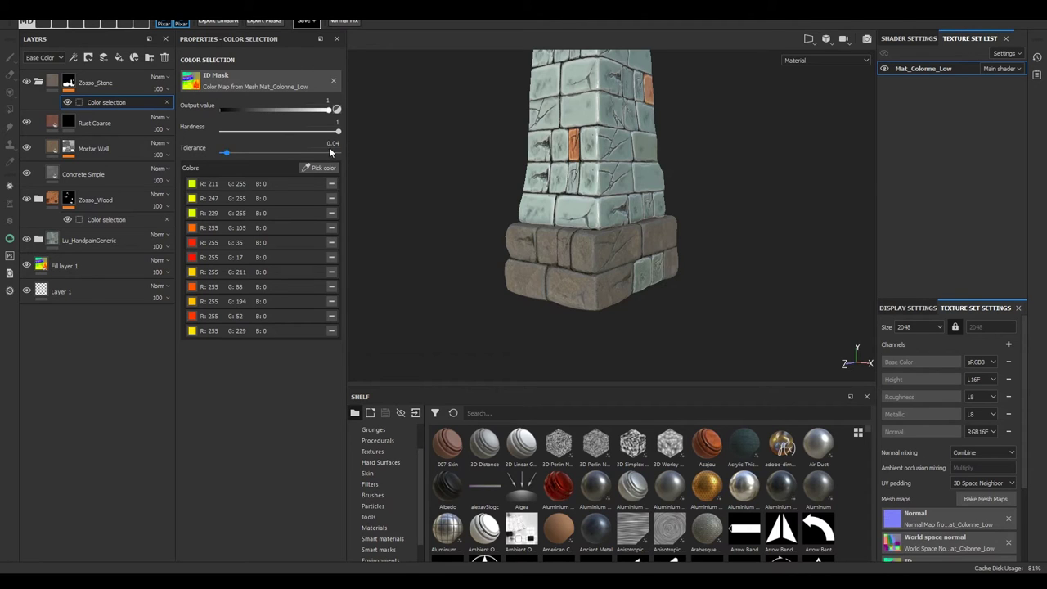
left_click(325, 169)
left_click(648, 273)
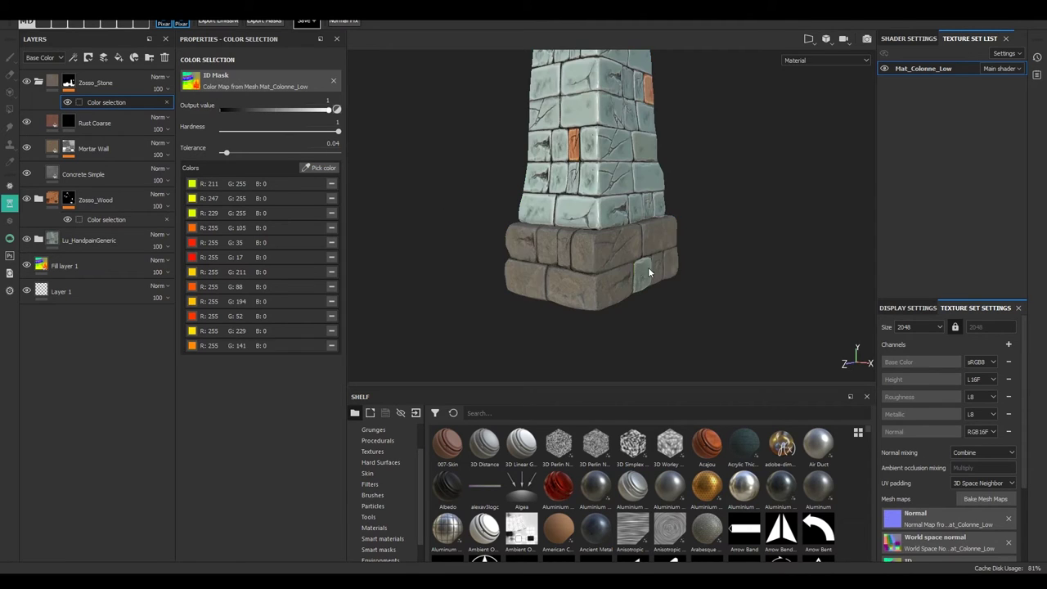
left_click(311, 167)
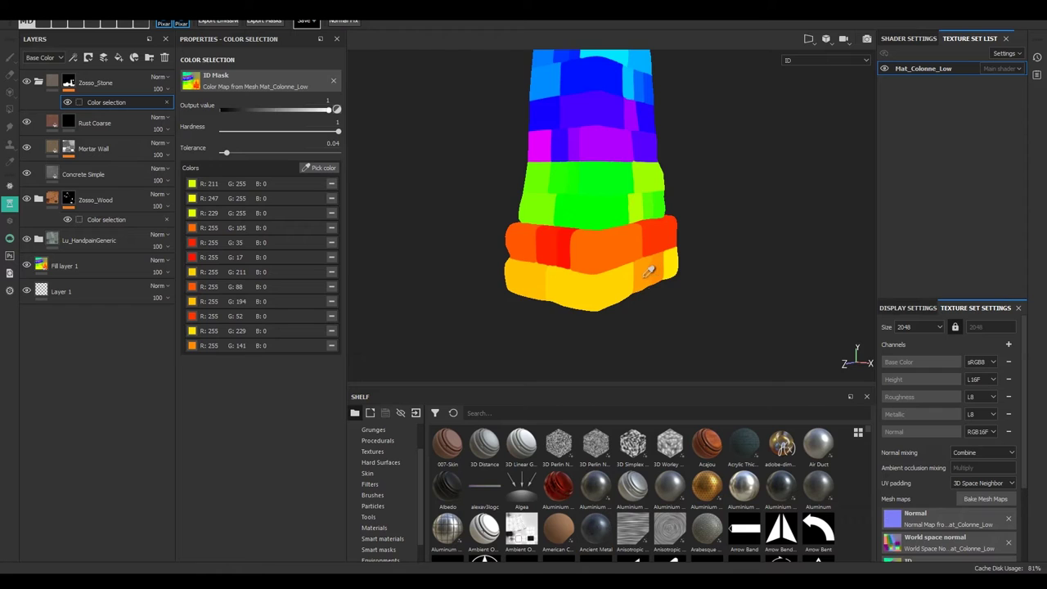
left_click(649, 270)
mouse_move(576, 342)
left_mouse_down("alt")
mouse_move(575, 272)
mouse_move(837, 252)
mouse_move(634, 251)
mouse_move(776, 262)
left_mouse_up("alt")
left_click(311, 167)
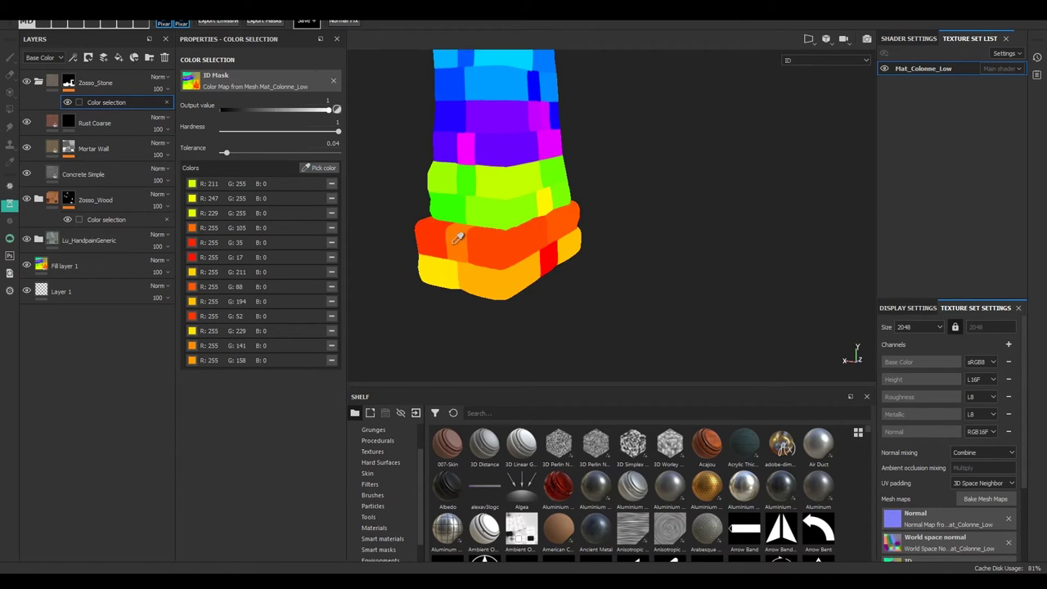
left_click(470, 238)
left_click(323, 168)
left_click(489, 243)
left_click(325, 167)
left_click(496, 276)
Add the pure red base ID colour, reframe the whole pillar, and save the project.
mouse_move(612, 286)
left_mouse_down("alt")
mouse_move(491, 262)
mouse_move(335, 181)
left_mouse_up("alt")
left_click(323, 168)
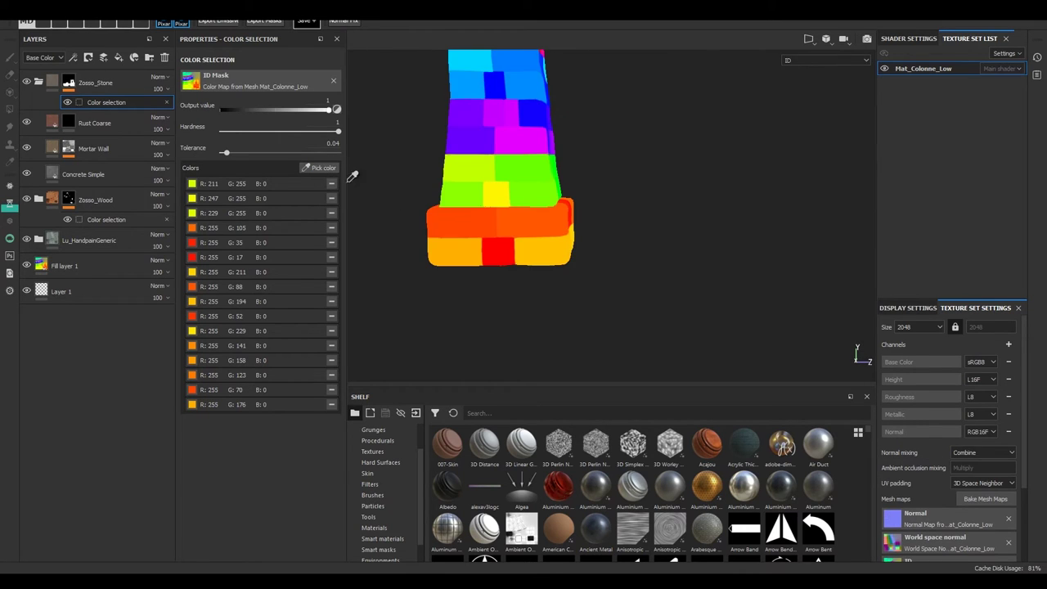
left_click(498, 247)
right_click_drag(621, 256, 393, 229, "alt")
mouse_move(393, 229)
left_mouse_down("alt")
mouse_move(433, 201)
mouse_move(482, 201)
mouse_move(447, 191)
left_mouse_up("alt")
mouse_move(447, 192)
middle_mouse_down("alt")
mouse_move(439, 158)
mouse_move(399, 124)
middle_mouse_up("alt")
left_click_drag(400, 125, 387, 133, "alt")
left_click_drag(451, 162, 444, 163, "alt")
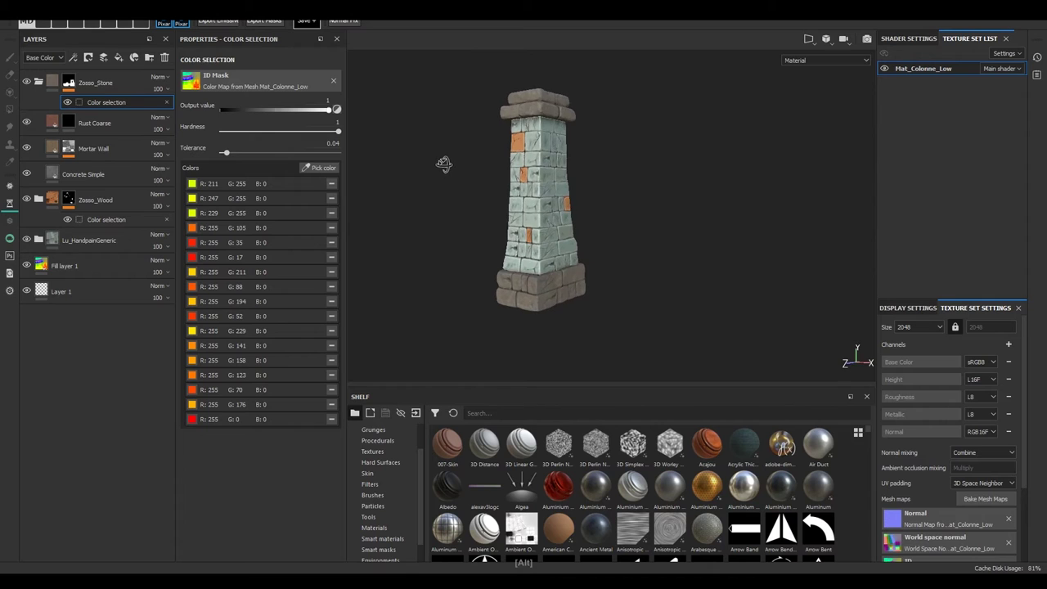
right_click_drag(450, 187, 449, 257, "alt")
middle_click_drag(449, 256, 425, 213, "alt")
key("ctrl+s")
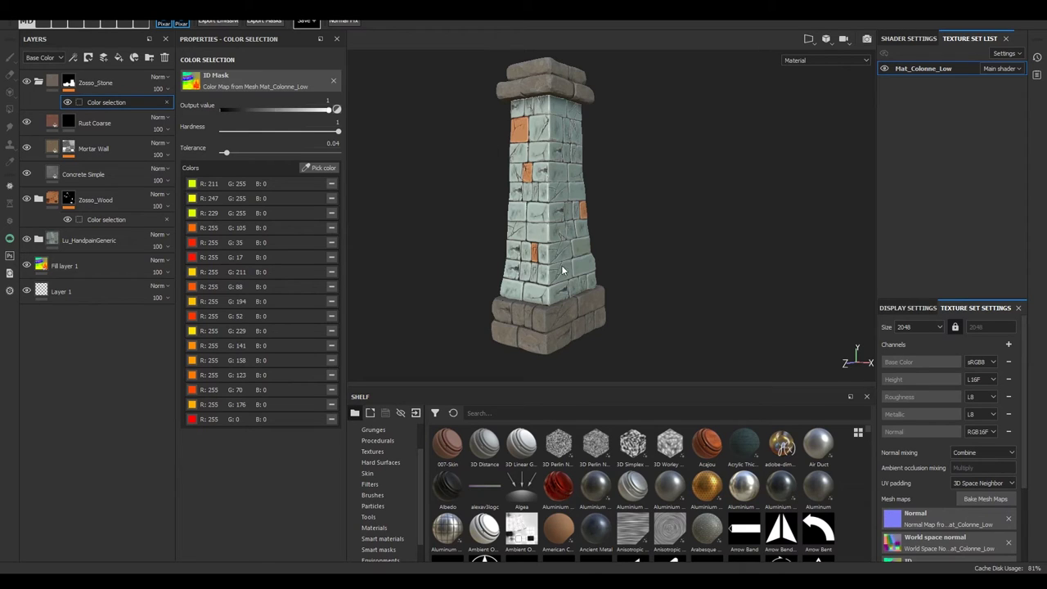
Orbit around the finished pillar, checking the top cap, reframing it, and viewing from below.
left_click_drag(474, 191, 427, 165, "alt")
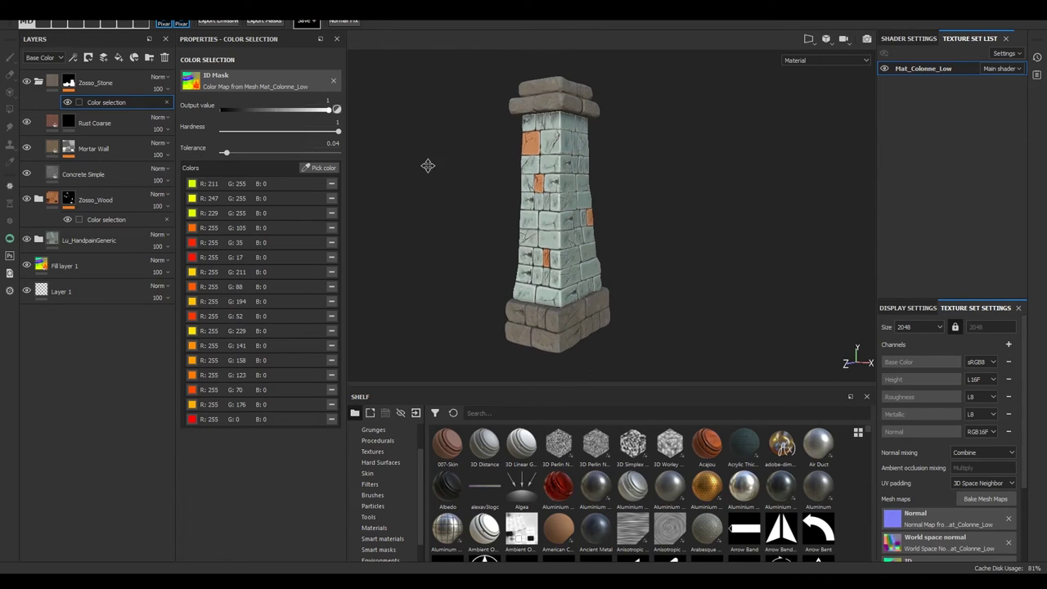
mouse_move(428, 164)
left_mouse_down("alt")
mouse_move(440, 134)
mouse_move(463, 206)
mouse_move(420, 187)
mouse_move(448, 149)
left_mouse_up("alt")
mouse_move(460, 193)
left_mouse_down("alt")
mouse_move(458, 171)
mouse_move(479, 216)
mouse_move(474, 175)
mouse_move(498, 170)
mouse_move(701, 177)
mouse_move(399, 180)
mouse_move(406, 192)
mouse_move(422, 193)
mouse_move(416, 127)
mouse_move(456, 175)
mouse_move(450, 253)
left_mouse_up("alt")
right_click_drag(450, 252, 626, 390, "alt")
mouse_move(478, 143)
left_mouse_down("alt")
mouse_move(463, 175)
mouse_move(479, 215)
mouse_move(594, 235)
left_mouse_up("alt")
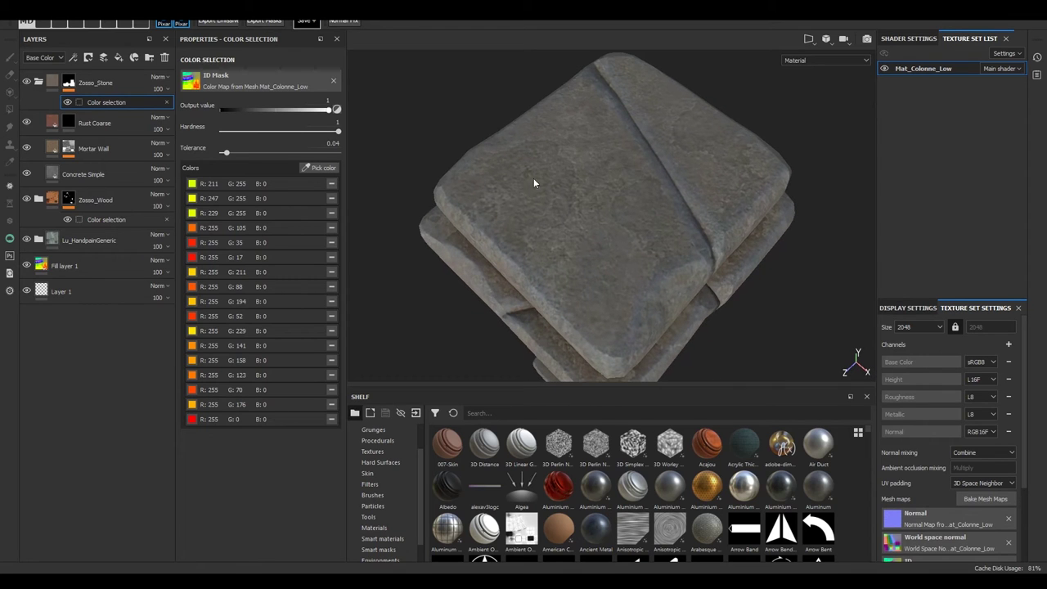
right_click(444, 311)
left_click(457, 350)
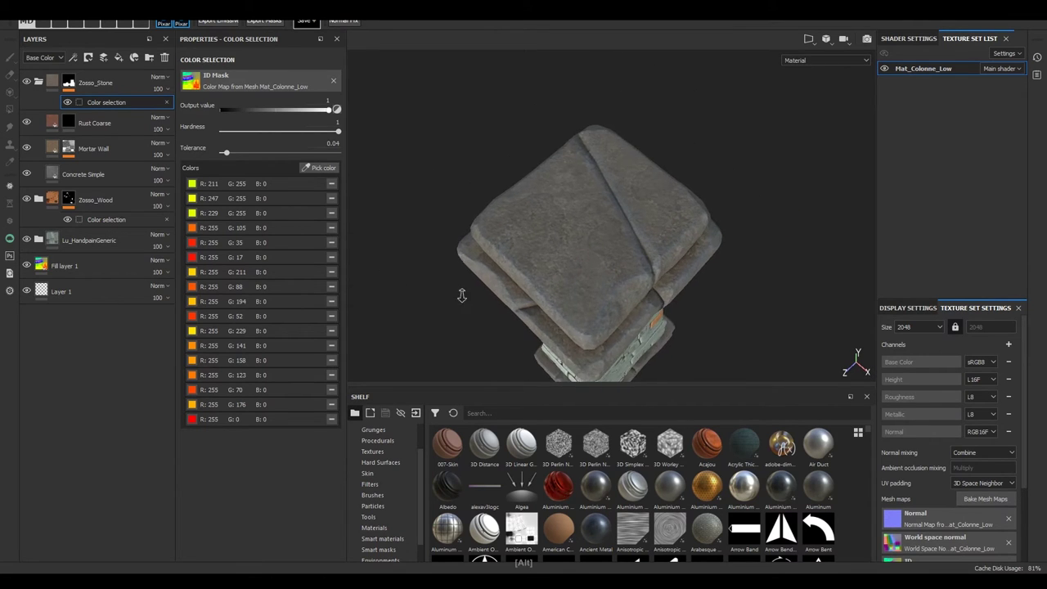
mouse_move(506, 152)
left_mouse_down("alt")
mouse_move(472, 163)
mouse_move(467, 241)
mouse_move(491, 179)
mouse_move(459, 229)
mouse_move(498, 227)
mouse_move(428, 171)
mouse_move(477, 215)
mouse_move(447, 159)
mouse_move(455, 187)
left_mouse_up("alt")
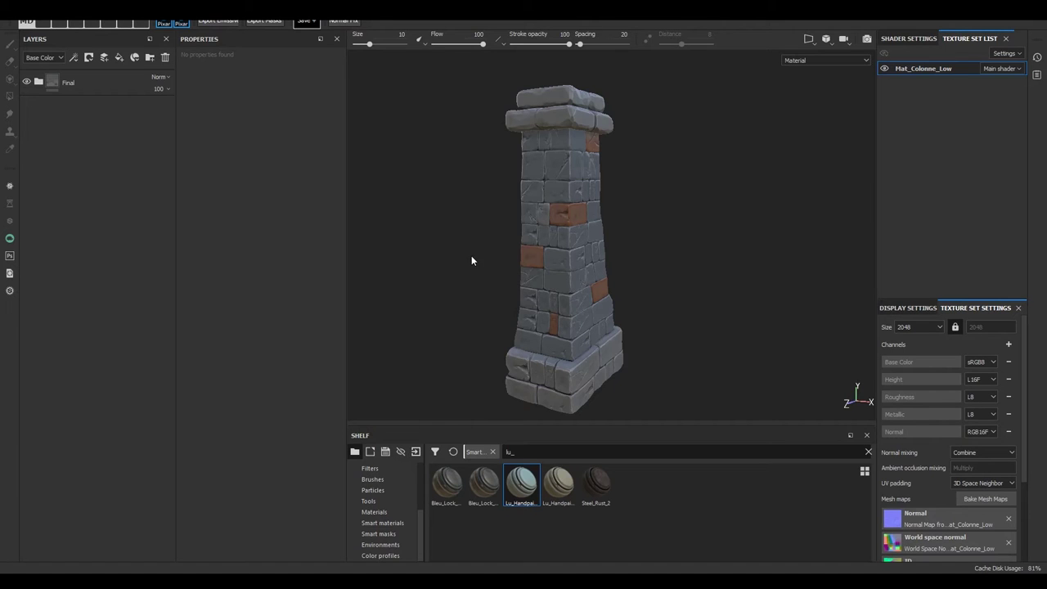
mouse_move(477, 260)
left_mouse_down("alt")
mouse_move(433, 243)
mouse_move(612, 250)
mouse_move(489, 246)
mouse_move(497, 262)
mouse_move(436, 220)
mouse_move(467, 217)
left_mouse_up("alt")
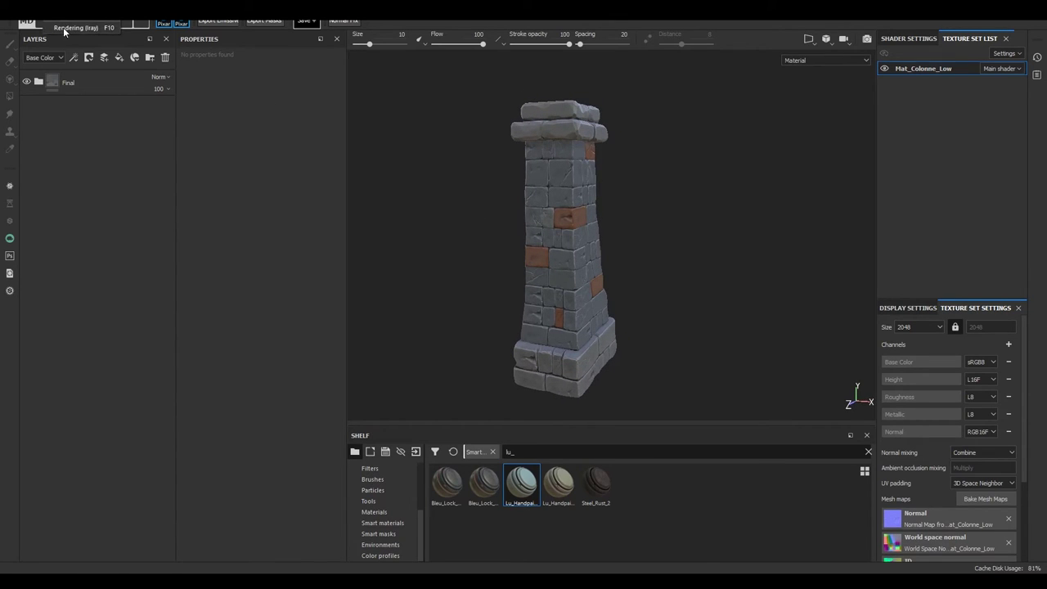
key("F10")
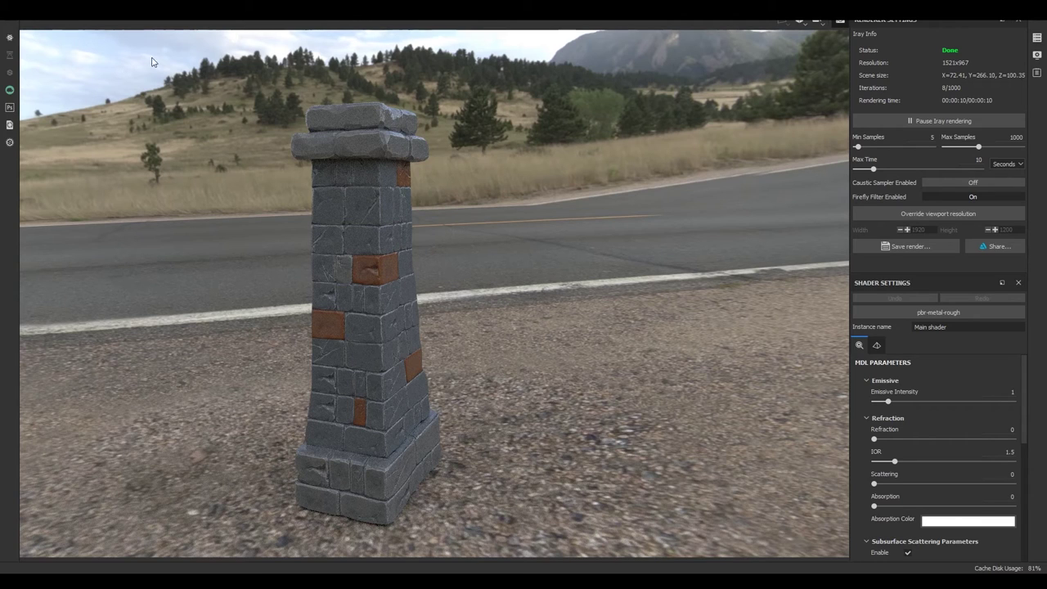
left_click(72, 10)
key("F10")
left_click_drag(515, 241, 499, 235, "alt")
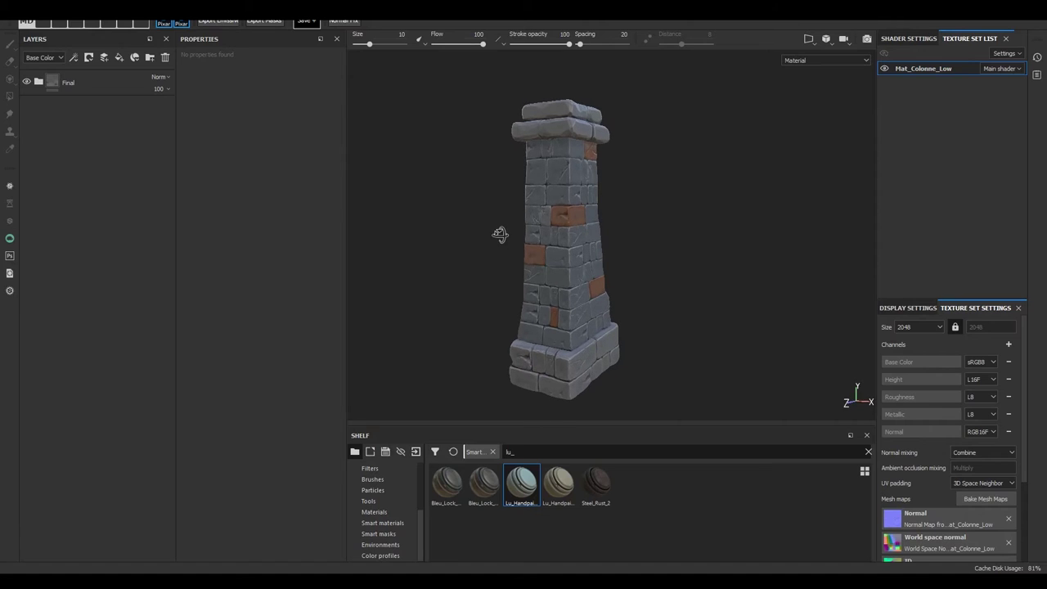
Drop the Lu_HandpainGeneric smart material onto the layer stack above Final, then view its usage reference image.
left_click_drag(521, 484, 135, 77)
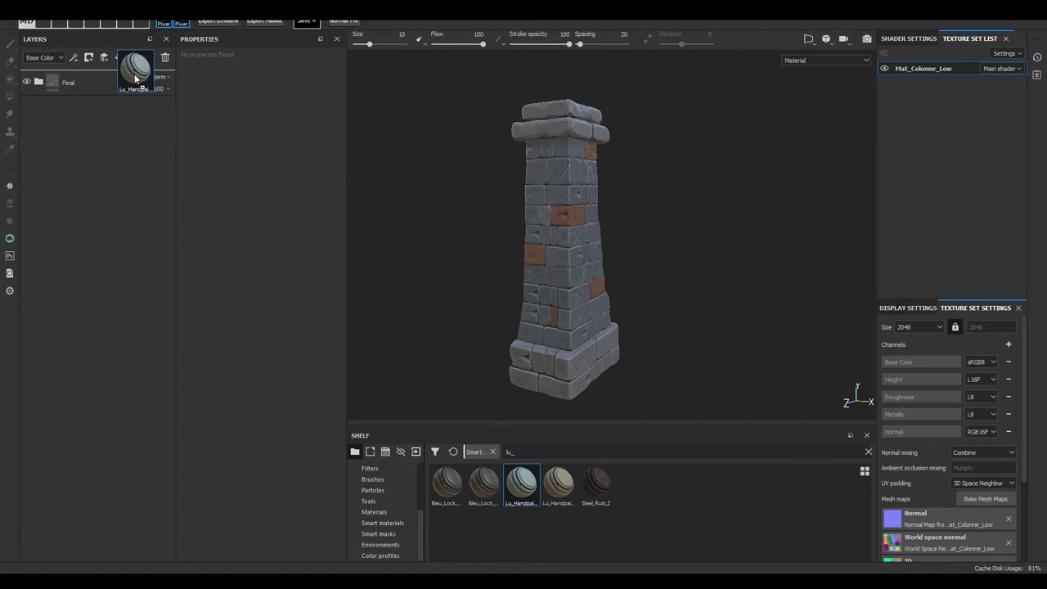
left_click_drag(135, 77, 134, 72)
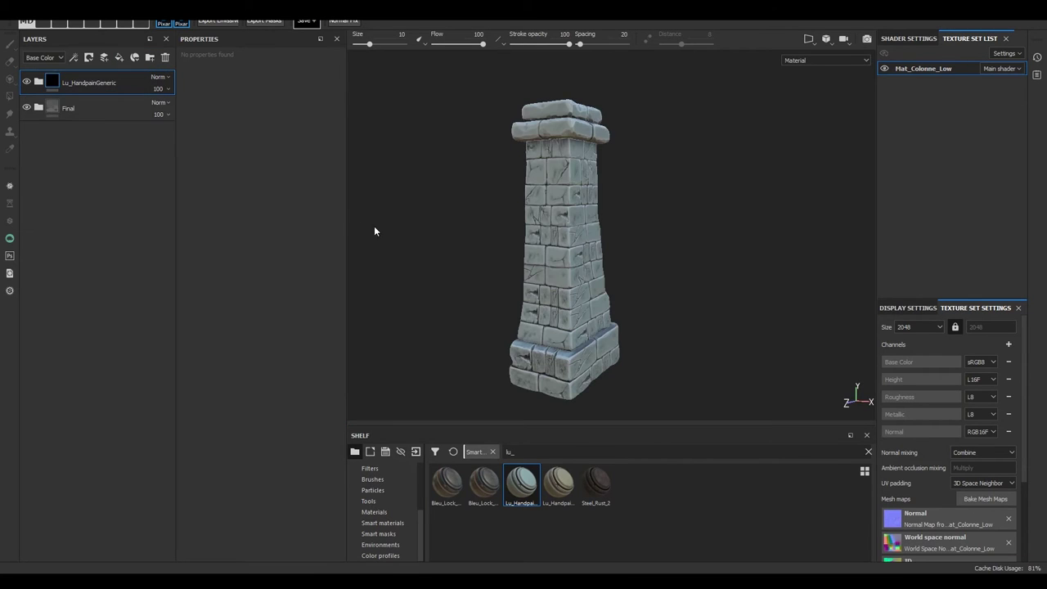
right_click_drag(467, 199, 467, 192, "alt")
mouse_move(467, 191)
left_mouse_down("alt")
mouse_move(463, 205)
mouse_move(460, 196)
left_mouse_up("alt")
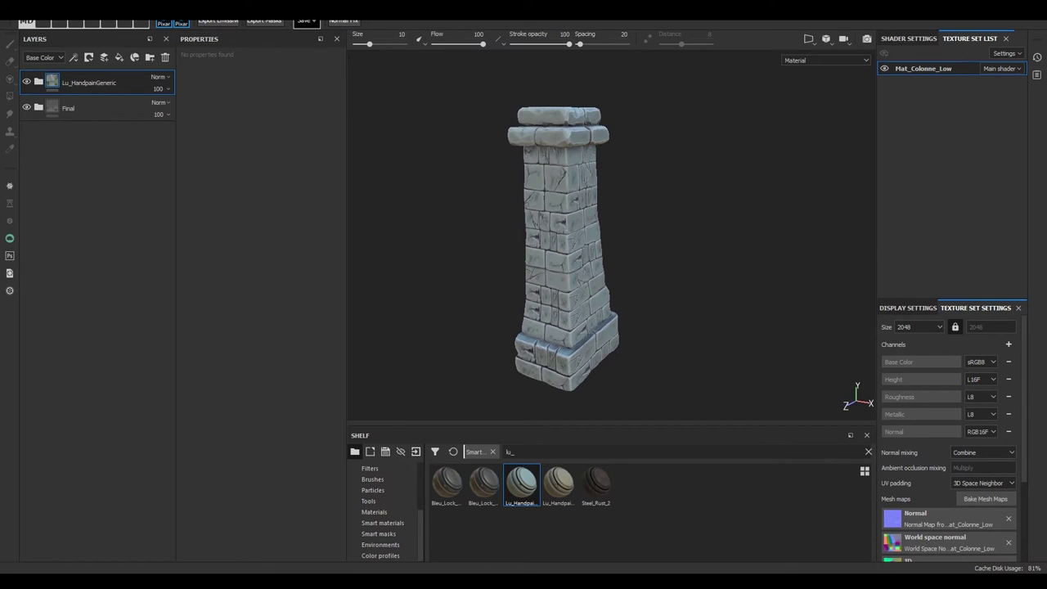
key("alt+Tab")
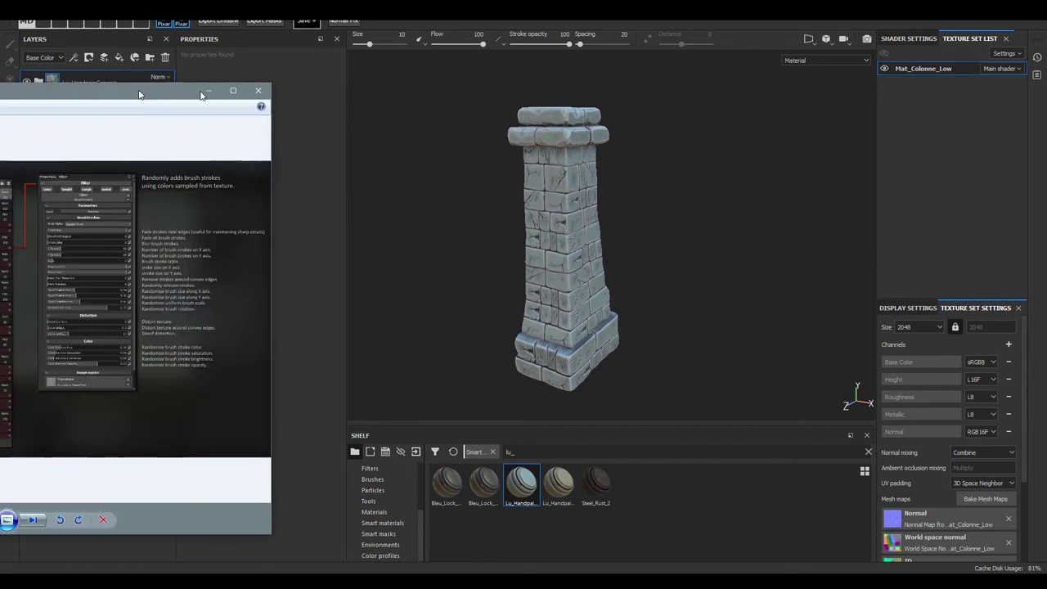
double_click(594, 88)
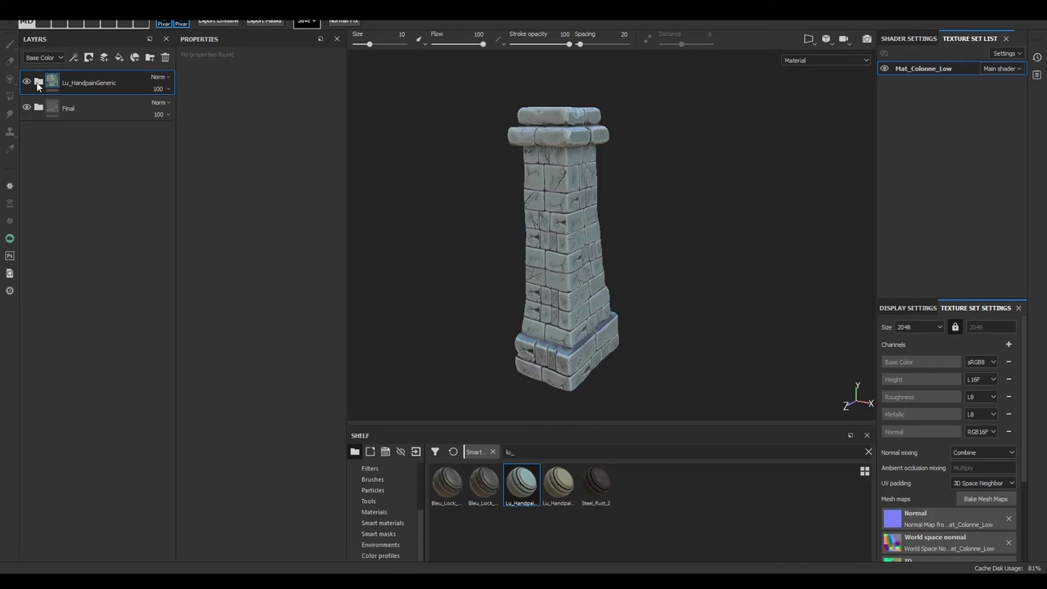
Expand the Lu_HandpainGeneric folder to reveal its sublayers.
left_click(39, 82)
left_click(39, 81)
left_click(38, 82)
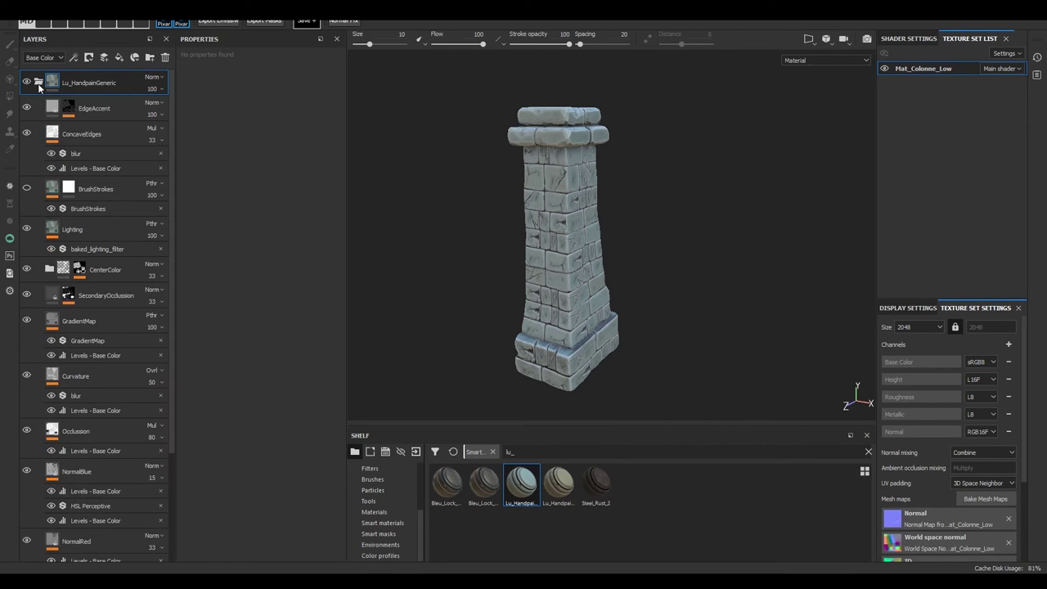
left_click(39, 82)
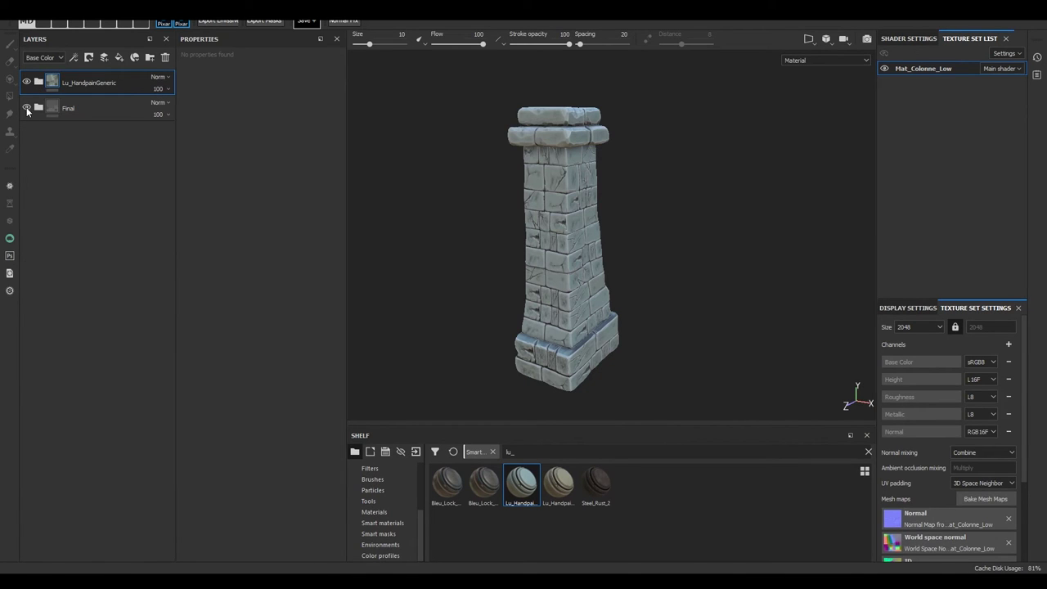
left_click(37, 83)
Hide EdgeAccent, ConcaveEdges, BrushStrokes, Lighting, CenterColor, Curvature, Occlusion, NormalRed and NormalGreen.
left_click(27, 107)
left_click(26, 133)
left_click(26, 188)
left_click(26, 229)
left_click(26, 268)
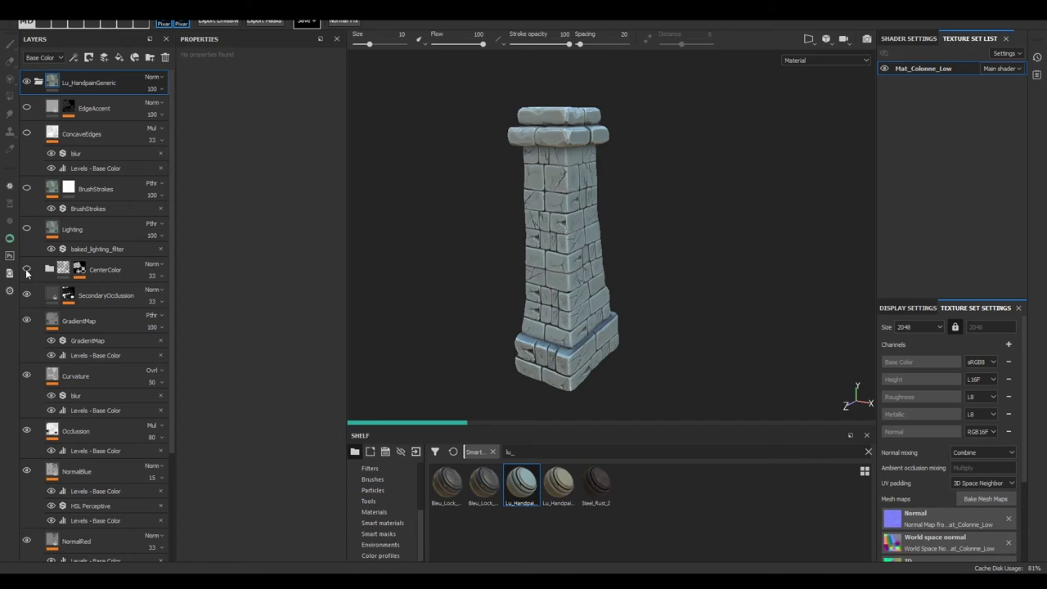
left_click(26, 374)
scroll(29, 351, "down", 3)
left_click(26, 293)
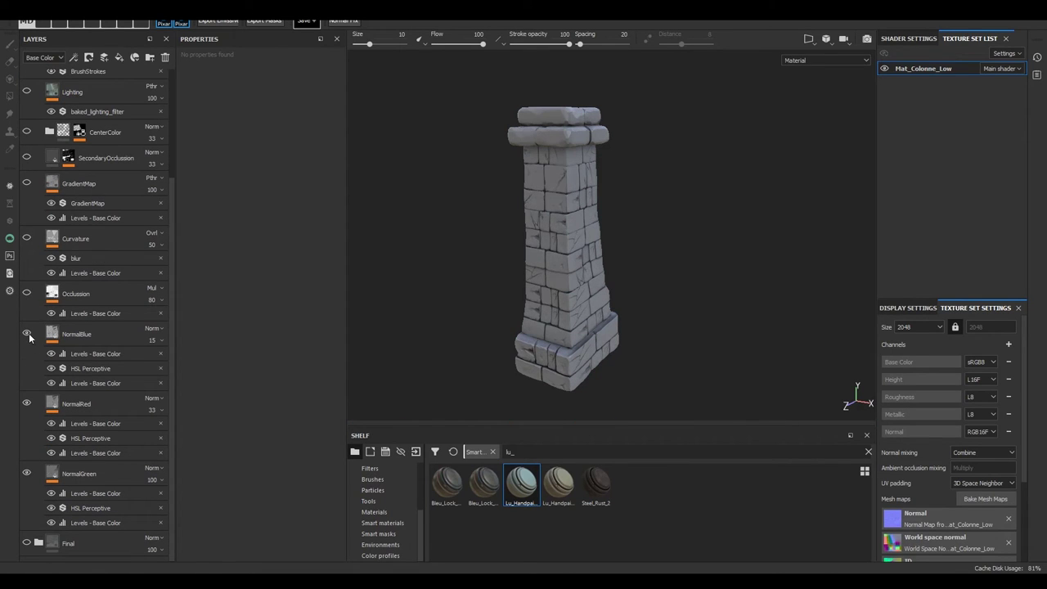
left_click(25, 404)
left_click(25, 473)
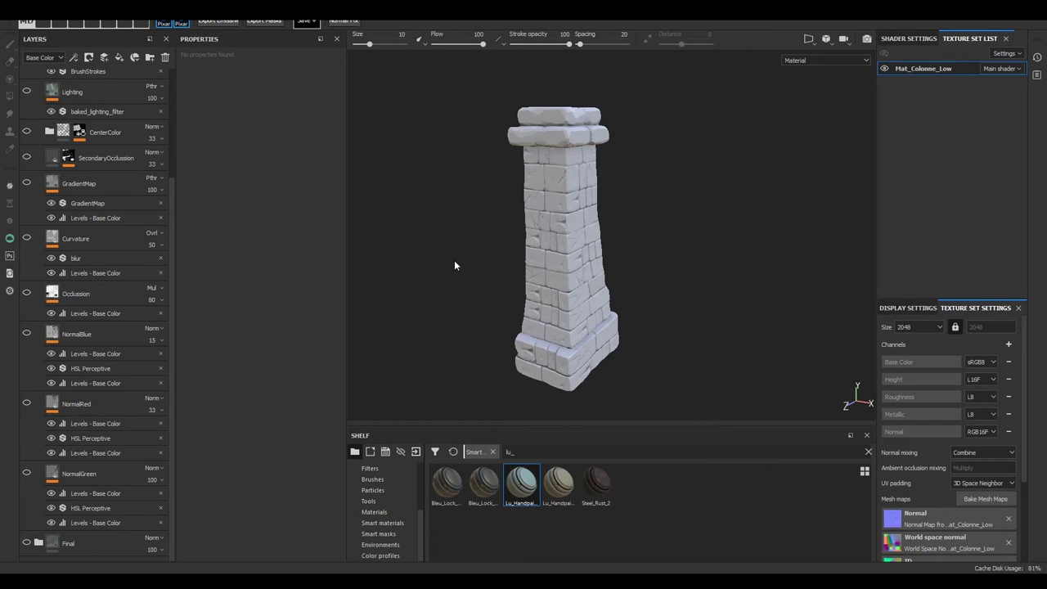
Shrink the shelf to enlarge the 3D viewport and frame the pillar front-on.
left_click_drag(454, 265, 519, 257, "alt")
right_click_drag(519, 257, 708, 330, "alt")
mouse_move(708, 330)
left_mouse_down("alt")
mouse_move(630, 324)
mouse_move(478, 276)
mouse_move(591, 253)
left_mouse_up("alt")
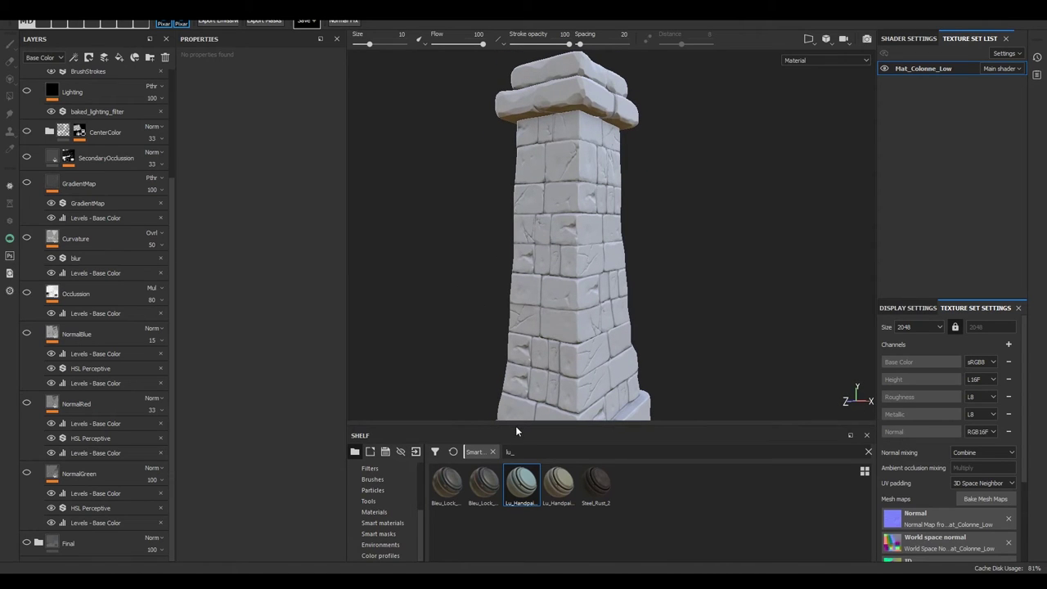
left_click_drag(515, 425, 516, 513)
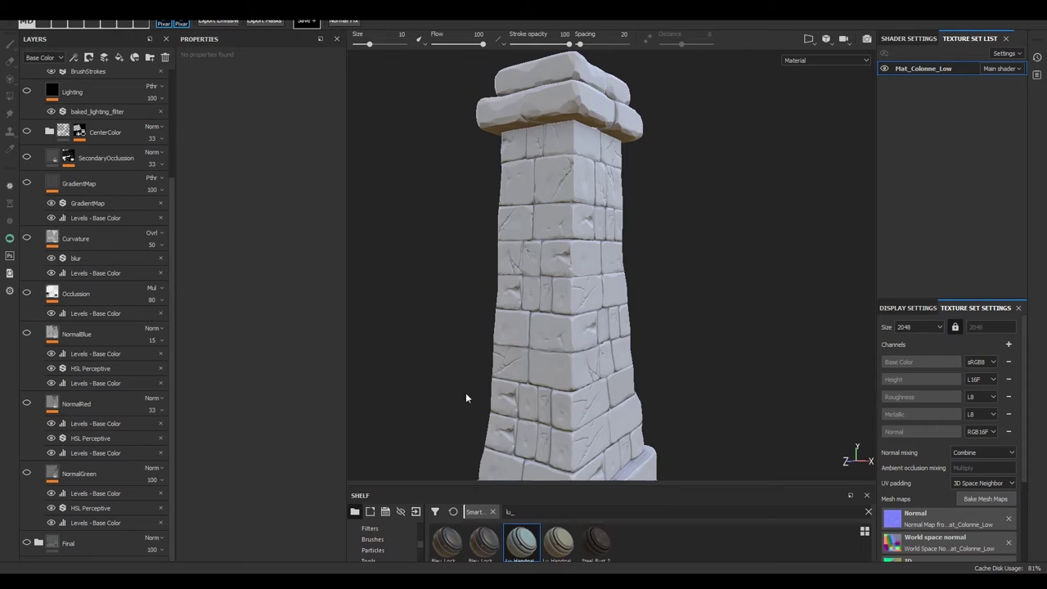
right_click_drag(452, 355, 425, 262, "shift")
left_click_drag(424, 263, 396, 233, "alt")
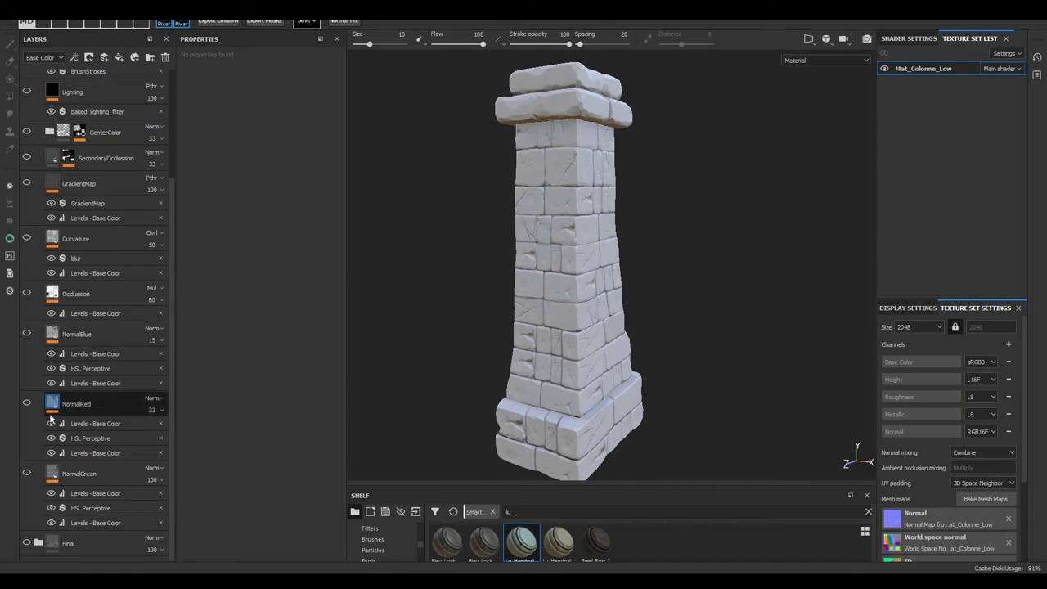
Turn the NormalGreen and NormalBlue layers back on.
left_click(27, 474)
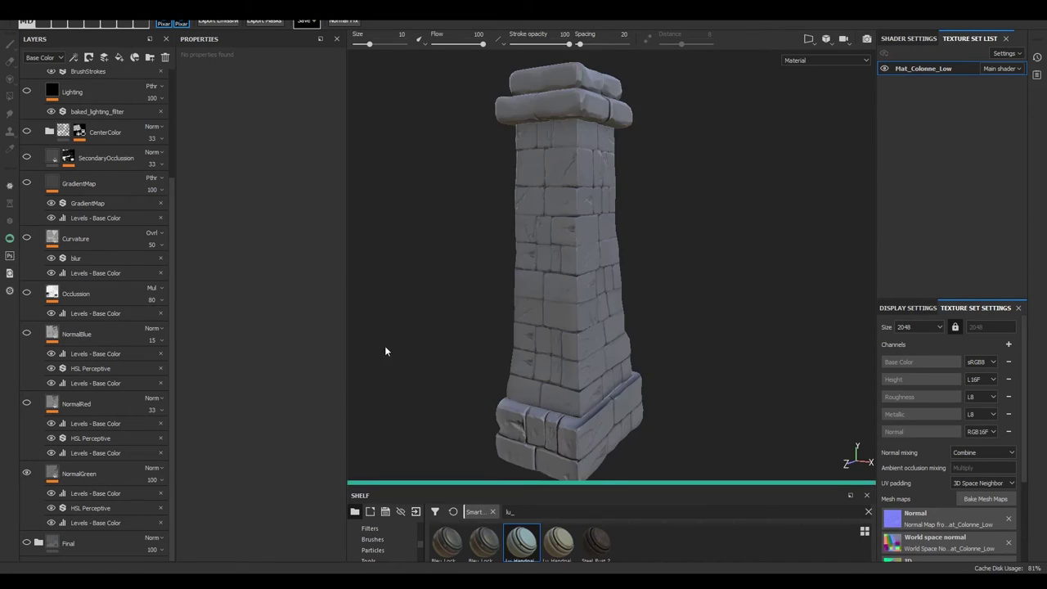
left_click_drag(414, 327, 407, 302, "alt")
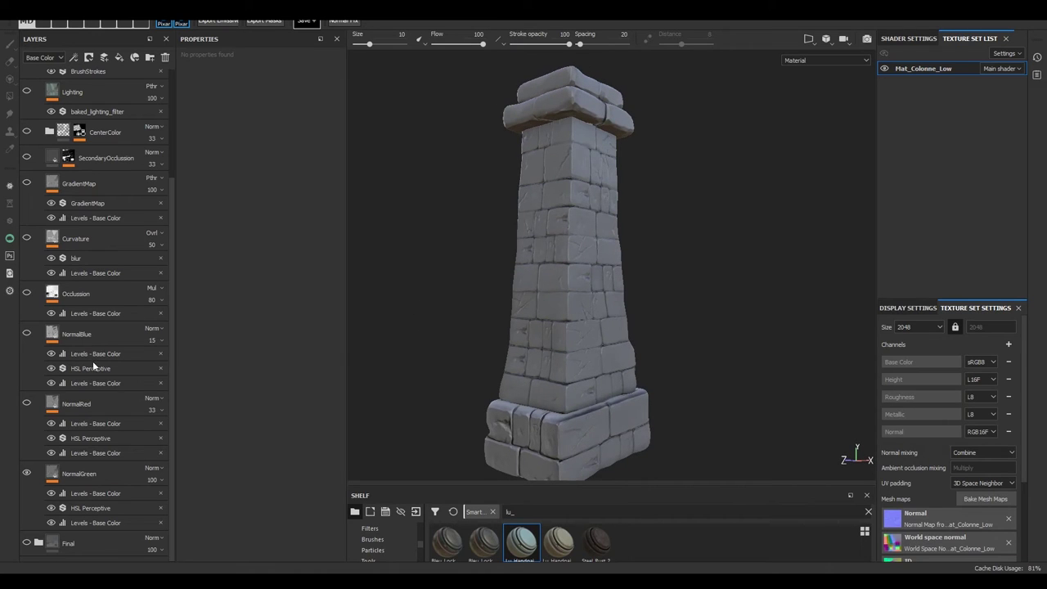
left_click(25, 335)
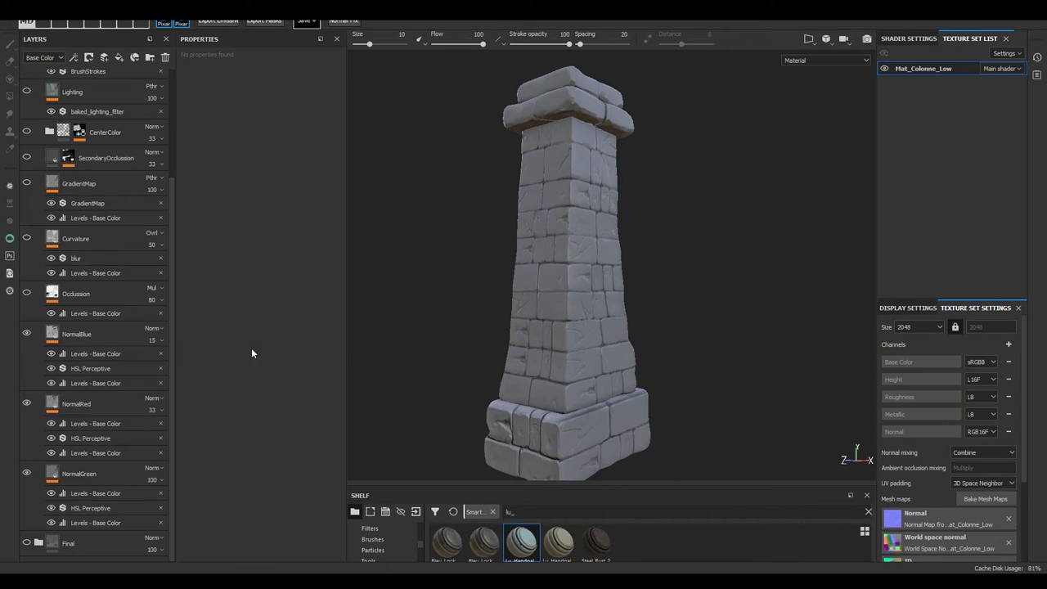
mouse_move(484, 283)
left_mouse_down("alt")
mouse_move(369, 273)
mouse_move(497, 311)
left_mouse_up("alt")
right_click_drag(497, 311, 599, 363, "alt")
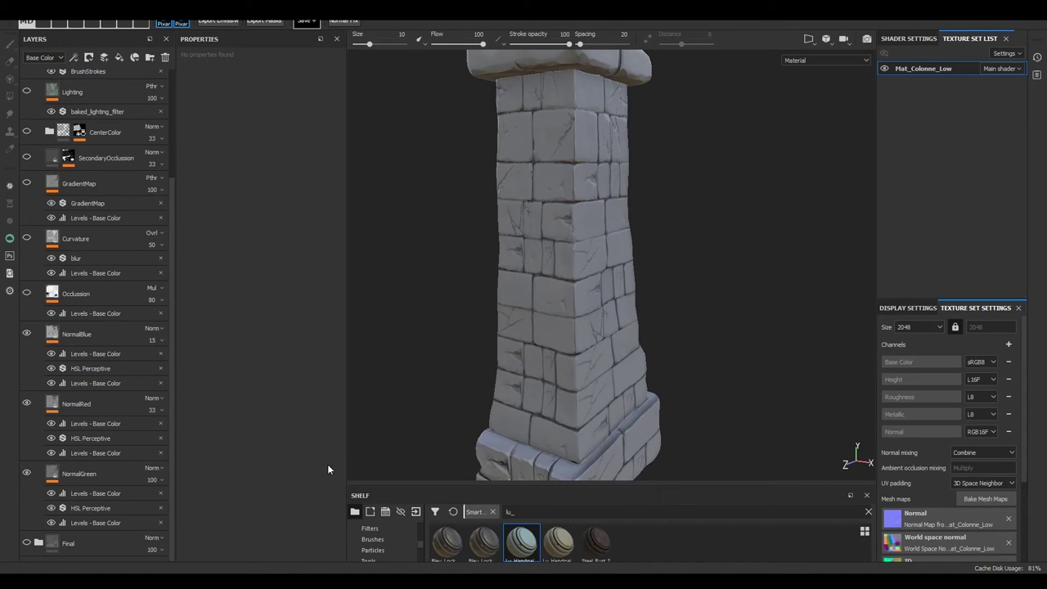
Turn NormalRed back on and set its opacity to 86.
left_click(25, 404)
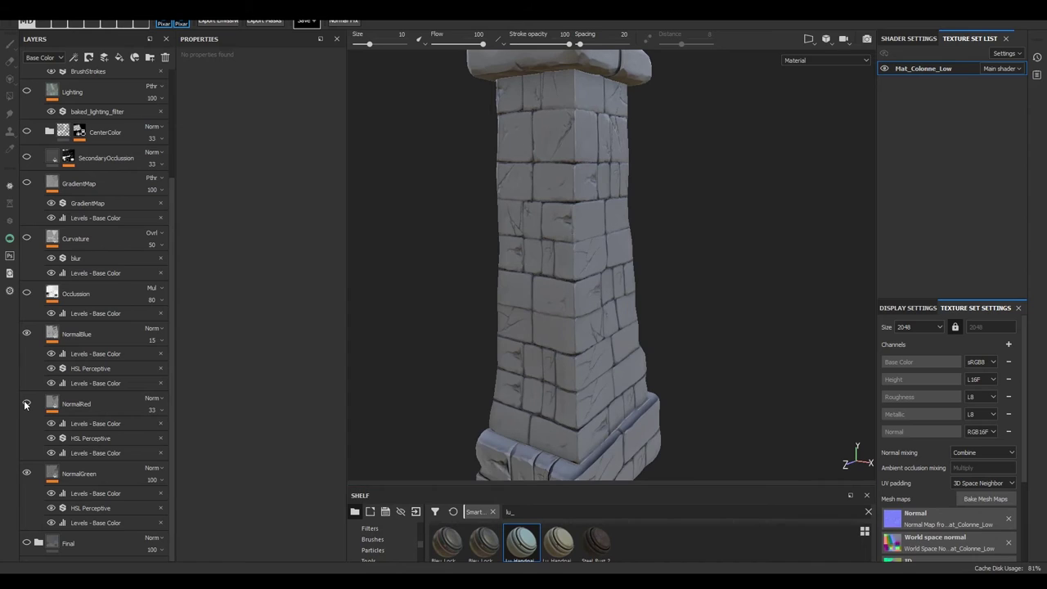
left_click(153, 413)
left_click_drag(162, 430, 186, 439)
mouse_move(388, 361)
left_mouse_down("alt")
mouse_move(353, 319)
mouse_move(295, 297)
mouse_move(483, 303)
mouse_move(507, 335)
left_mouse_up("alt")
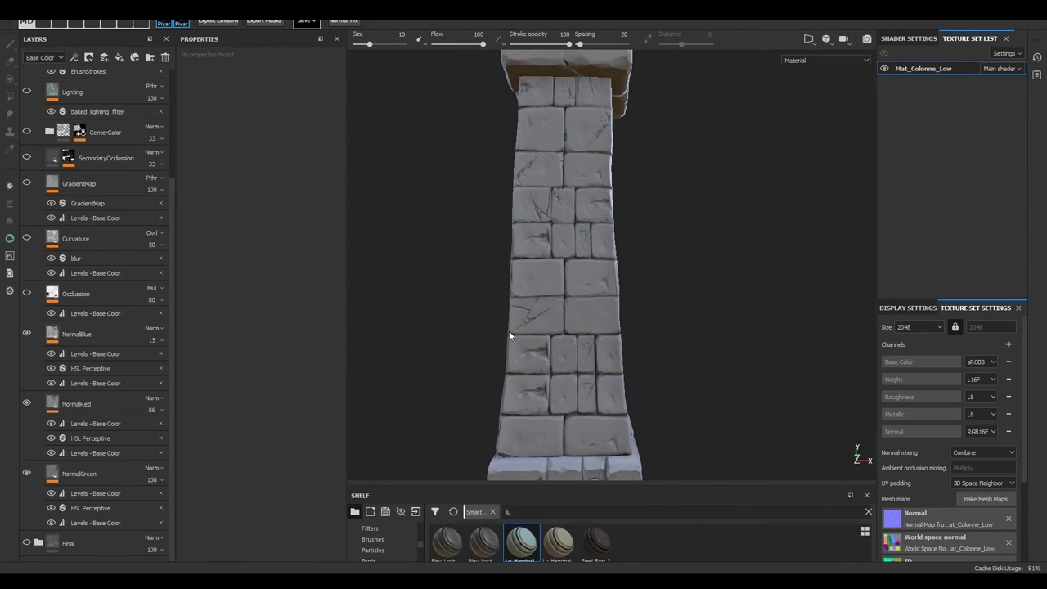
left_click(51, 403)
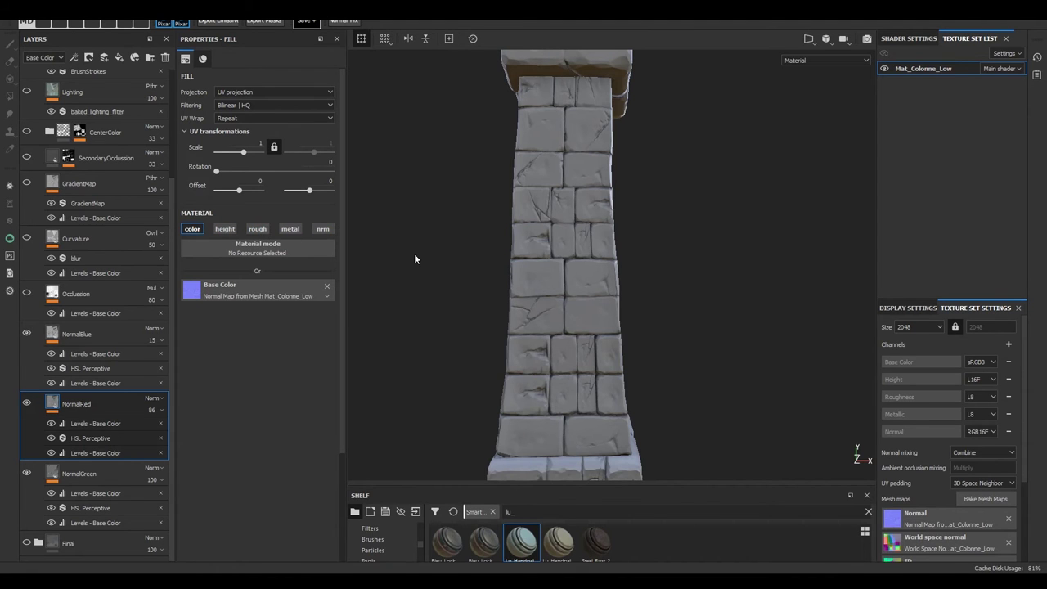
mouse_move(451, 254)
left_mouse_down("alt")
mouse_move(367, 275)
mouse_move(385, 294)
mouse_move(401, 261)
mouse_move(409, 327)
mouse_move(420, 283)
mouse_move(412, 201)
mouse_move(436, 278)
left_mouse_up("alt")
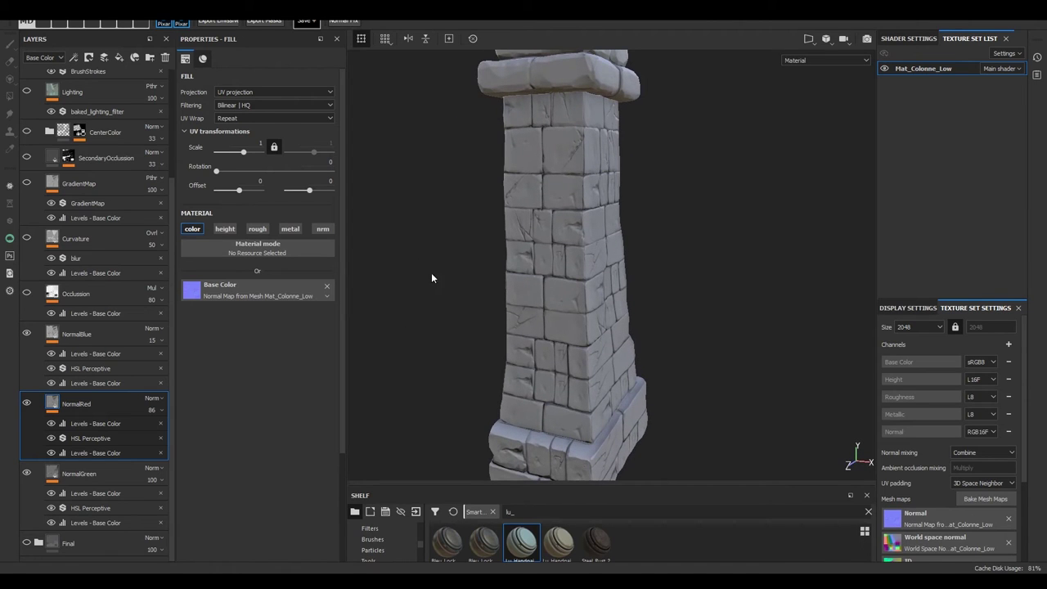
Turn the Occlusion layer back on and select its Levels - Base Color adjustment.
left_click(27, 294)
left_click(85, 297)
mouse_move(420, 261)
left_mouse_down("alt")
mouse_move(388, 239)
mouse_move(432, 250)
mouse_move(539, 322)
mouse_move(434, 310)
left_mouse_up("alt")
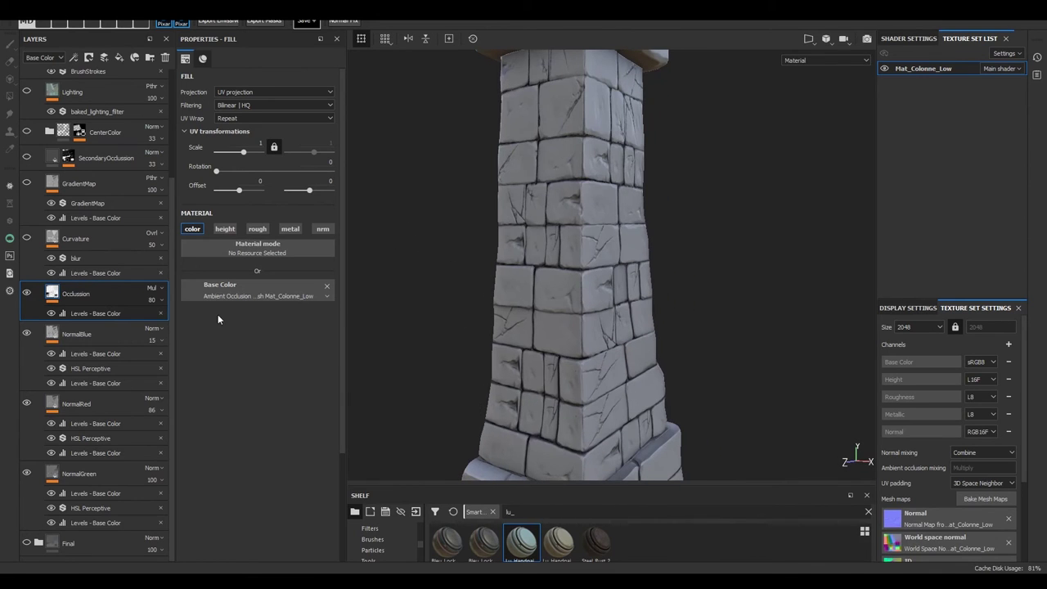
left_click(102, 310)
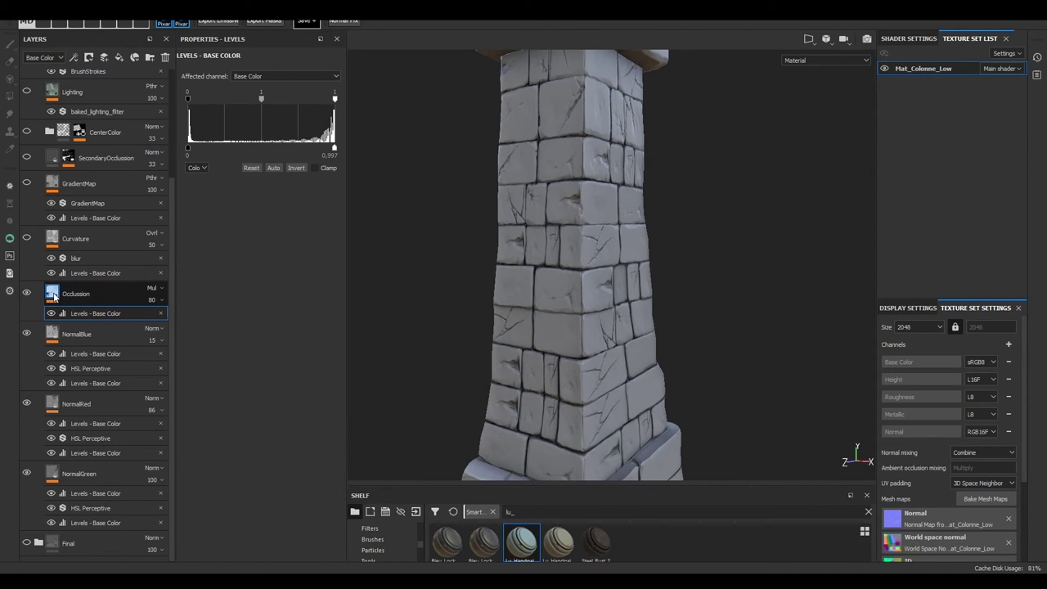
left_click(53, 297)
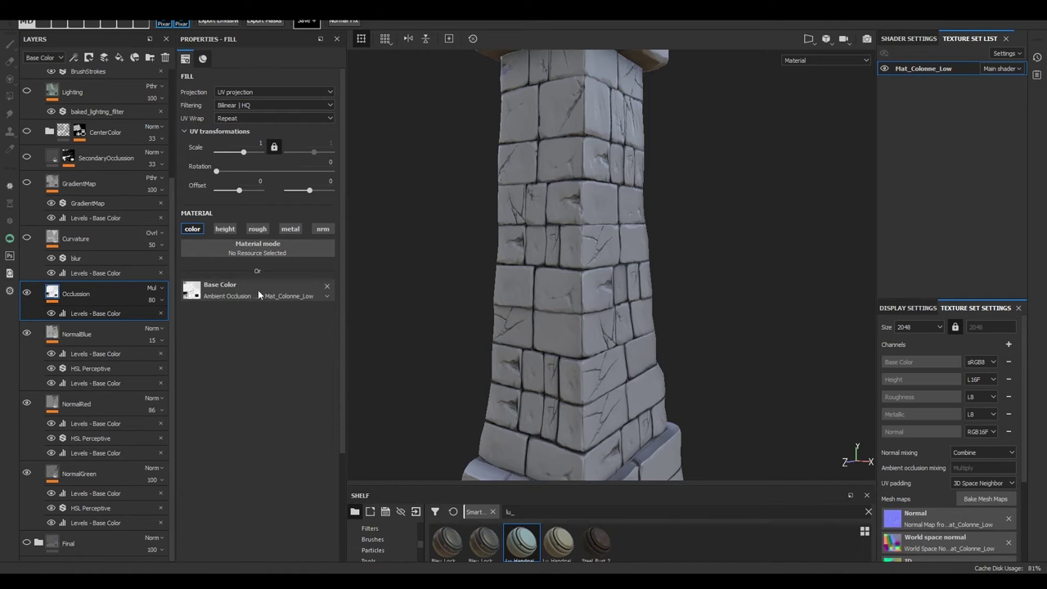
left_click(220, 294)
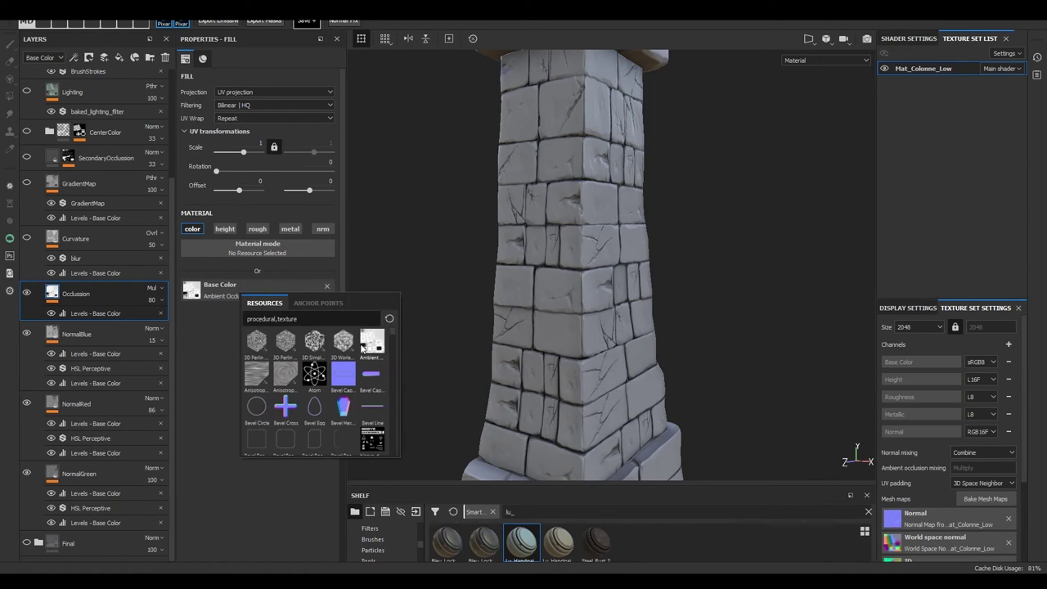
left_click(213, 341)
left_click(90, 315)
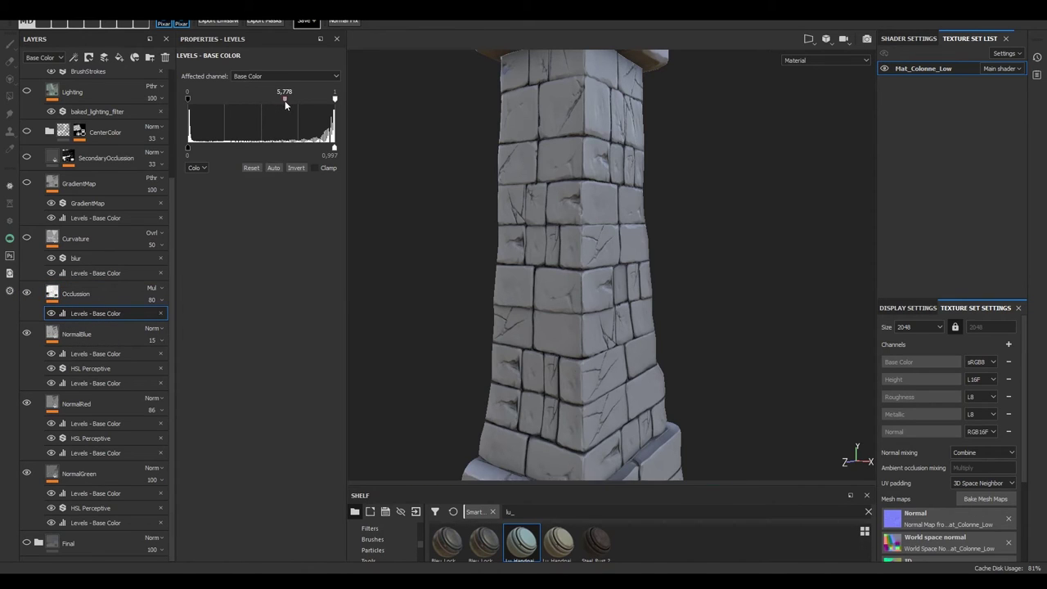
Raise the Occlusion Levels midtone to about 5, darkening cracks and mortar lines.
left_click_drag(285, 101, 270, 102)
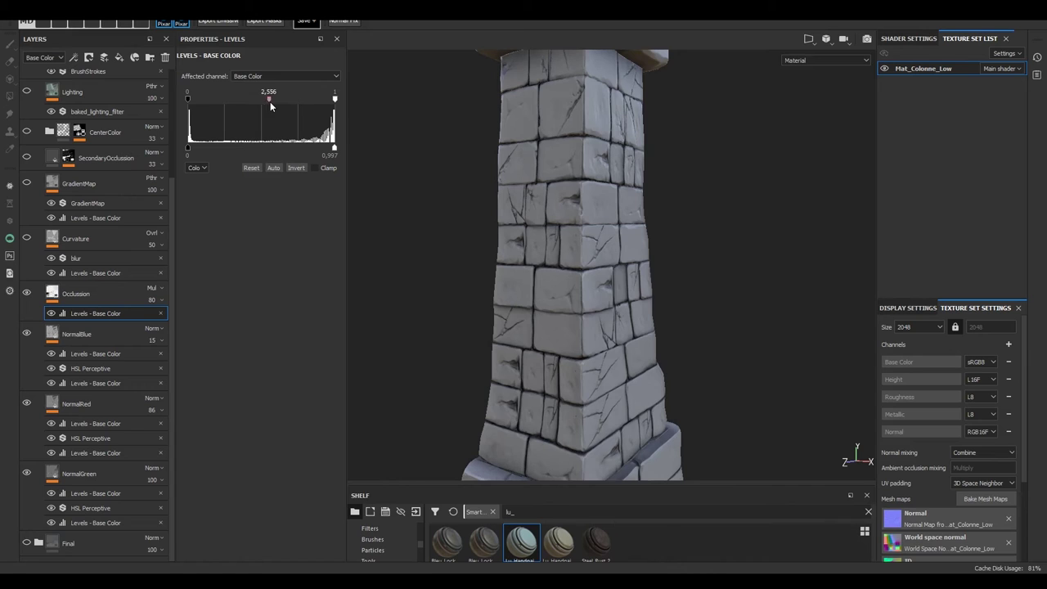
left_click_drag(272, 102, 275, 103)
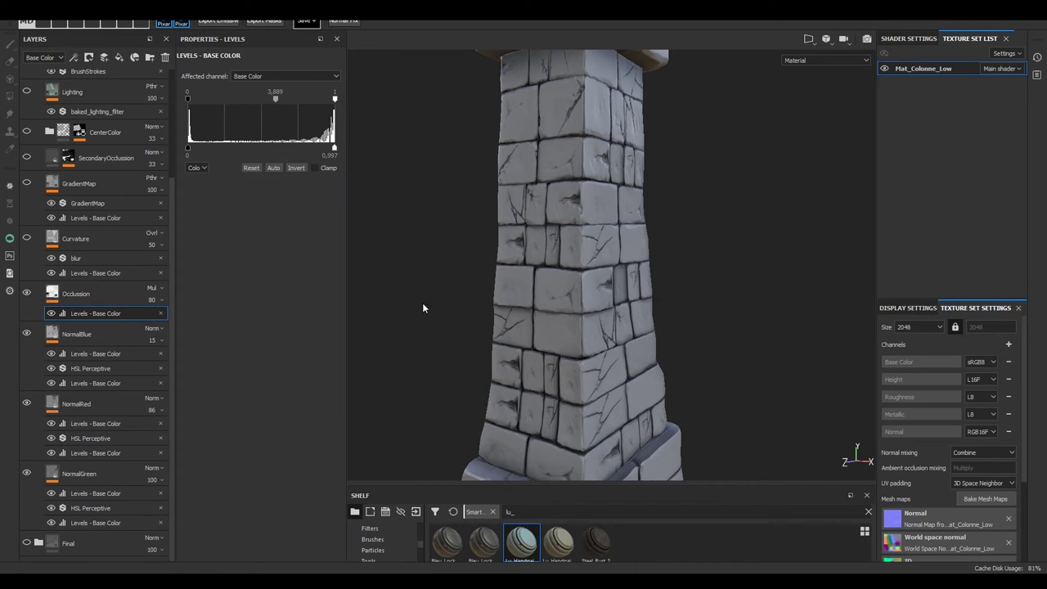
mouse_move(444, 306)
left_mouse_down("alt")
mouse_move(408, 219)
mouse_move(460, 273)
mouse_move(449, 428)
mouse_move(528, 414)
mouse_move(492, 327)
mouse_move(524, 292)
mouse_move(479, 339)
left_mouse_up("alt")
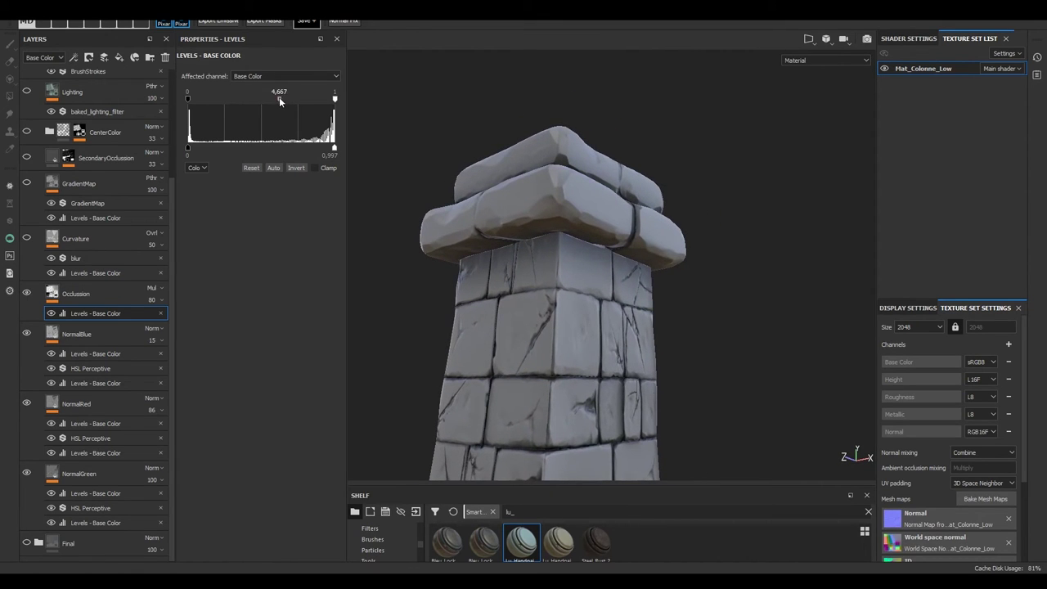
left_click_drag(279, 98, 289, 100)
left_click_drag(422, 247, 603, 261, "alt")
mouse_move(512, 242)
left_mouse_down("alt")
mouse_move(470, 275)
mouse_move(435, 103)
mouse_move(449, 200)
mouse_move(448, 226)
mouse_move(434, 226)
left_mouse_up("alt")
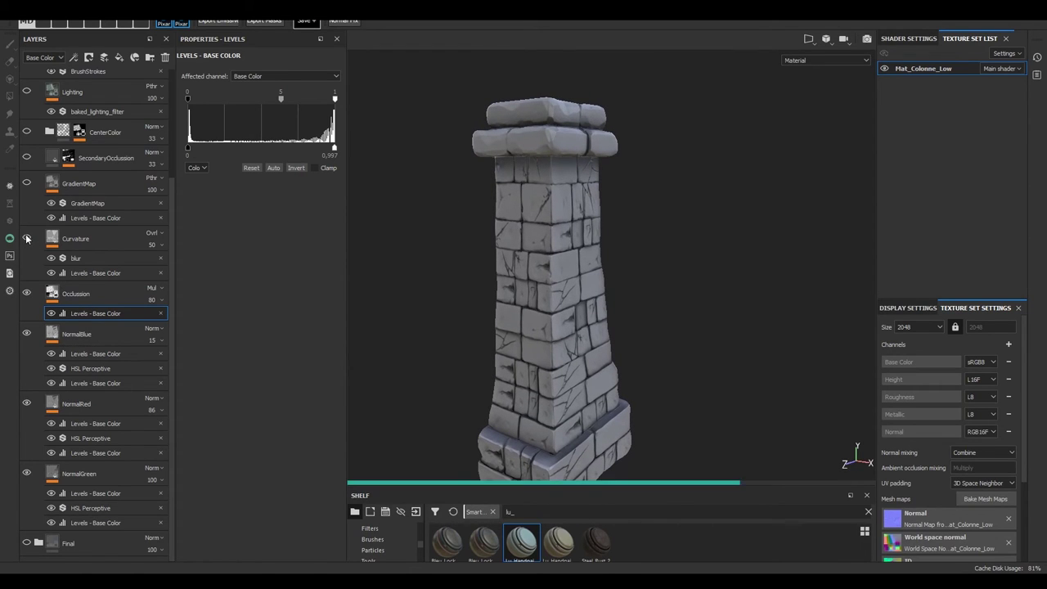
left_click(75, 238)
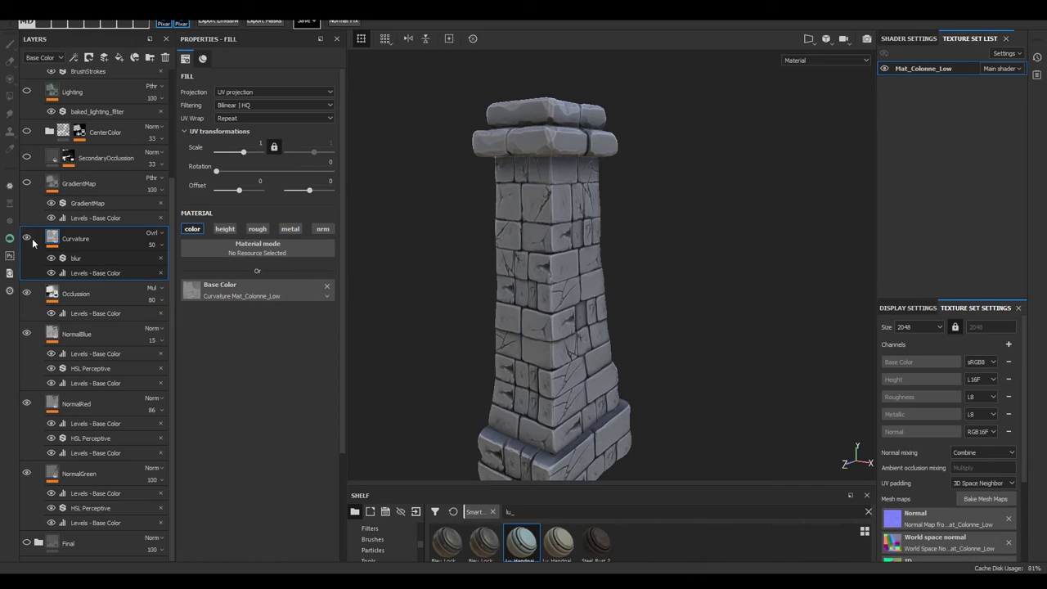
Toggle the Curvature layer to compare shading and inspect its Levels adjustment.
left_click(27, 238)
scroll(452, 304, "up", 1)
scroll(440, 280, "up", 2)
scroll(532, 282, "up", 2)
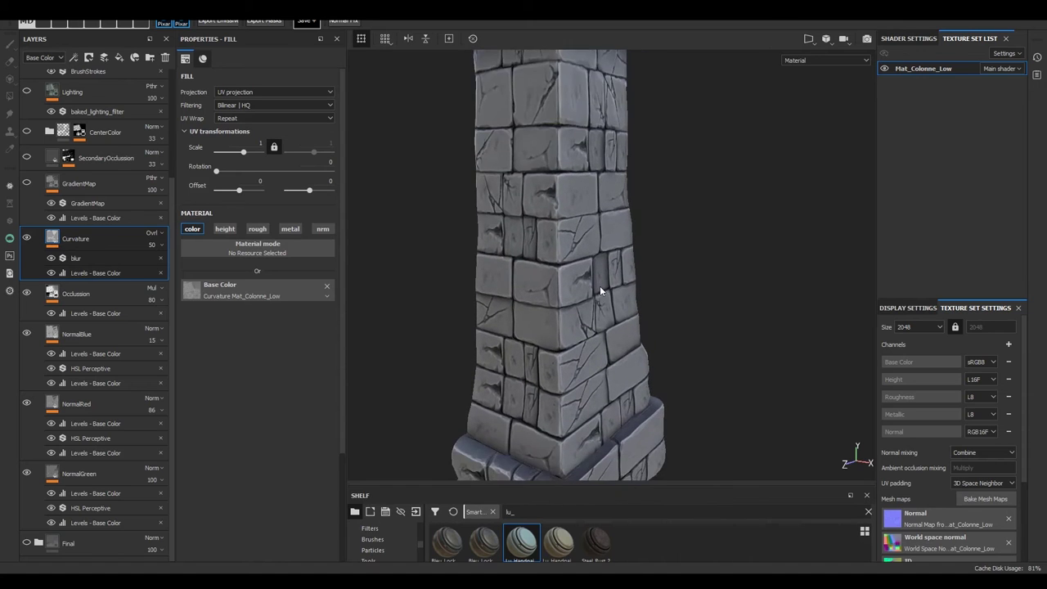
scroll(600, 286, "up", 2)
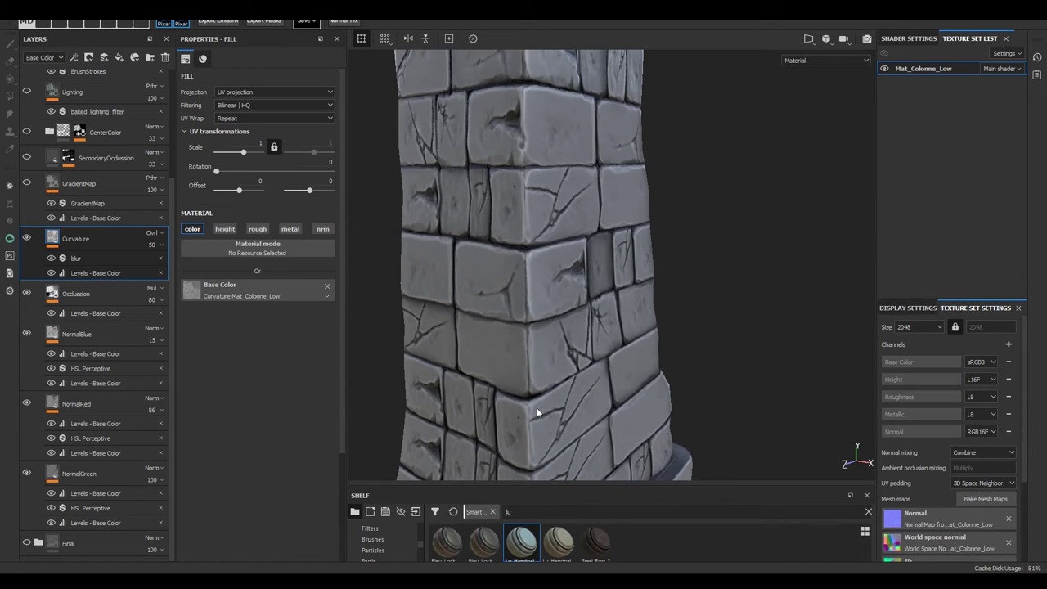
scroll(537, 407, "down", 3)
scroll(407, 238, "down", 2)
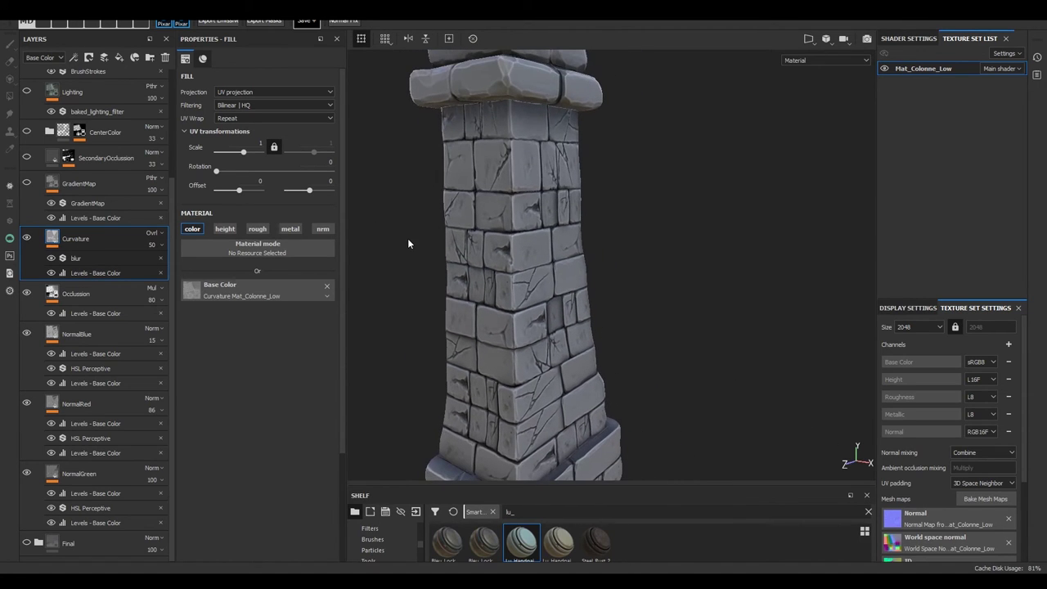
left_click(83, 275)
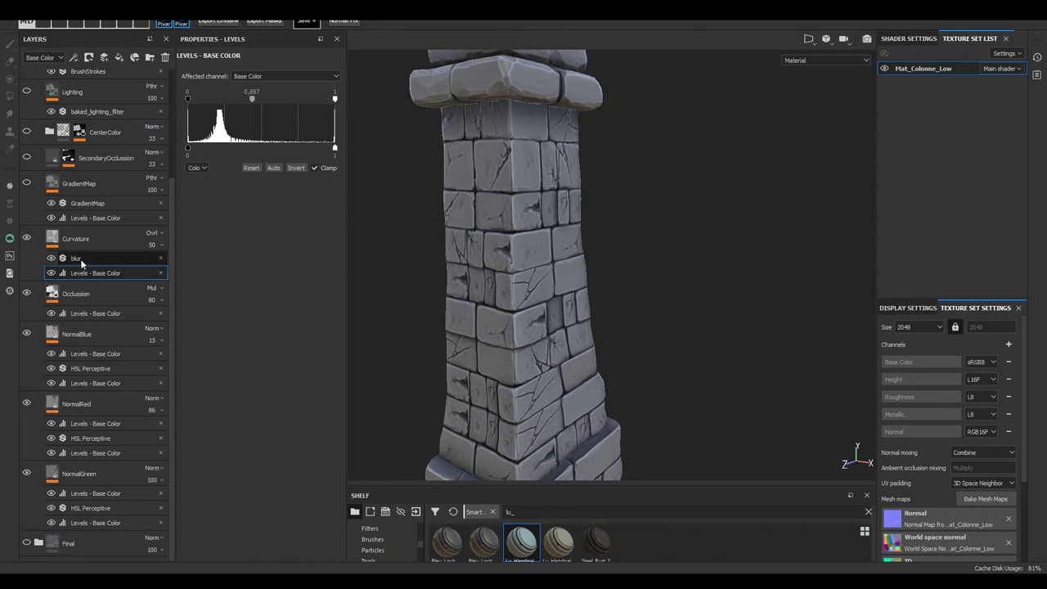
left_click(48, 242)
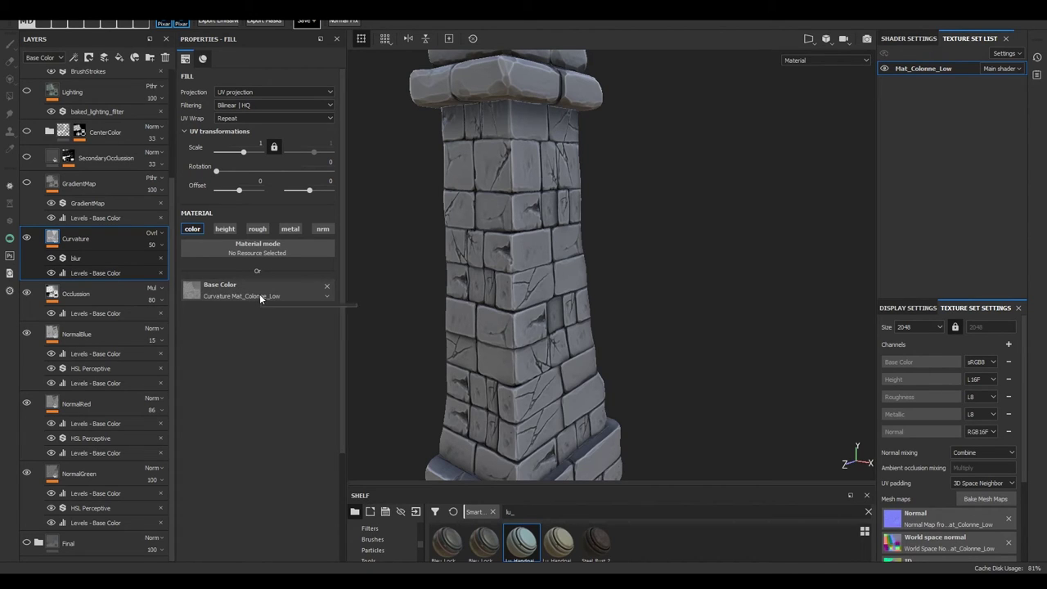
Adjust Curvature Levels midtone and output black/white, keeping blur intensity at 0.2.
left_click(97, 272)
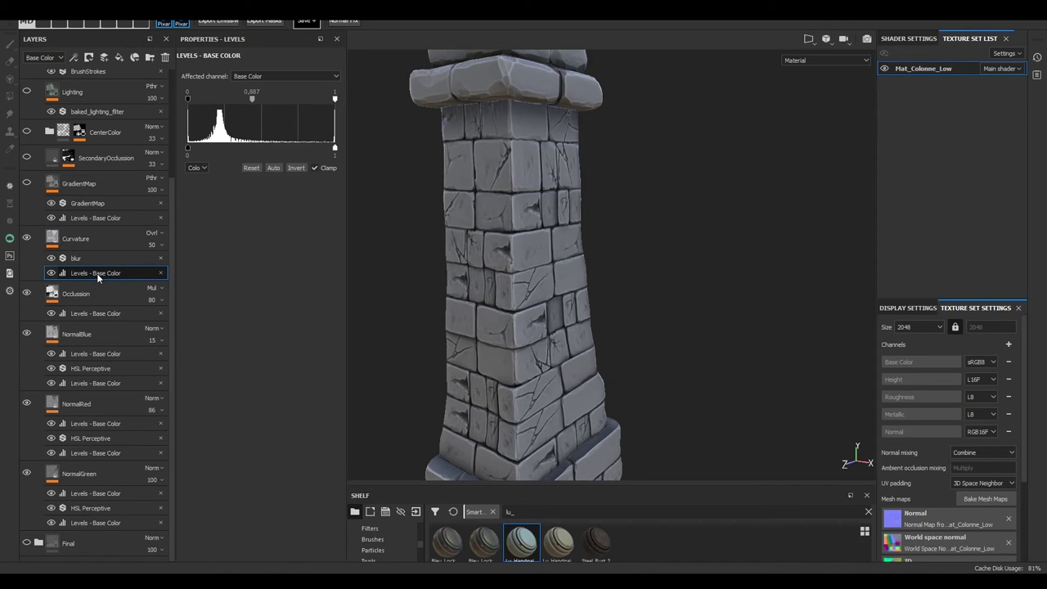
mouse_move(255, 98)
left_mouse_down()
mouse_move(272, 102)
mouse_move(252, 101)
left_mouse_up()
left_click_drag(334, 148, 327, 153)
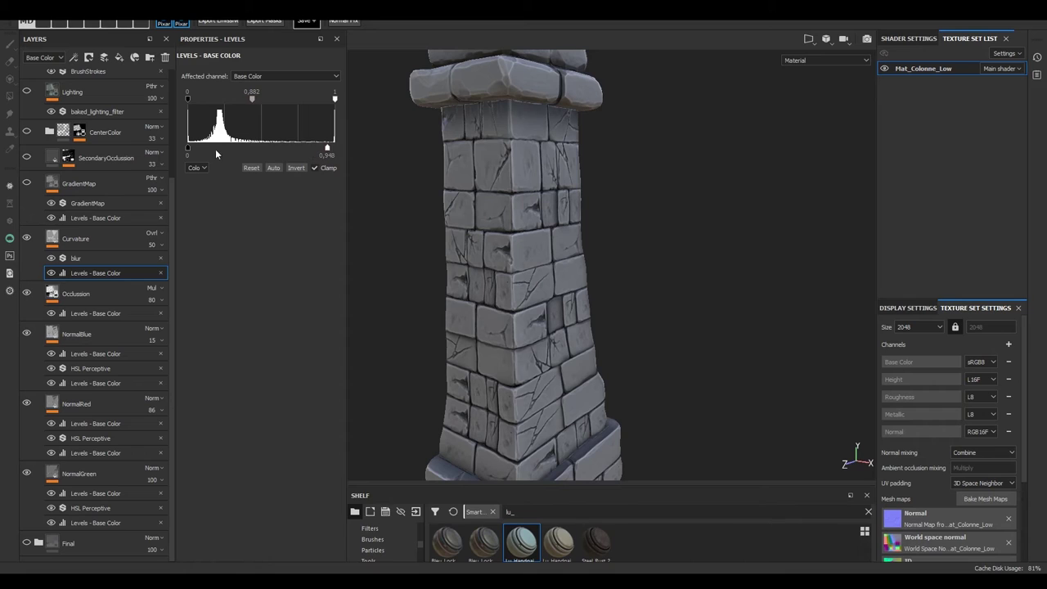
left_click_drag(187, 148, 198, 153)
left_click(94, 257)
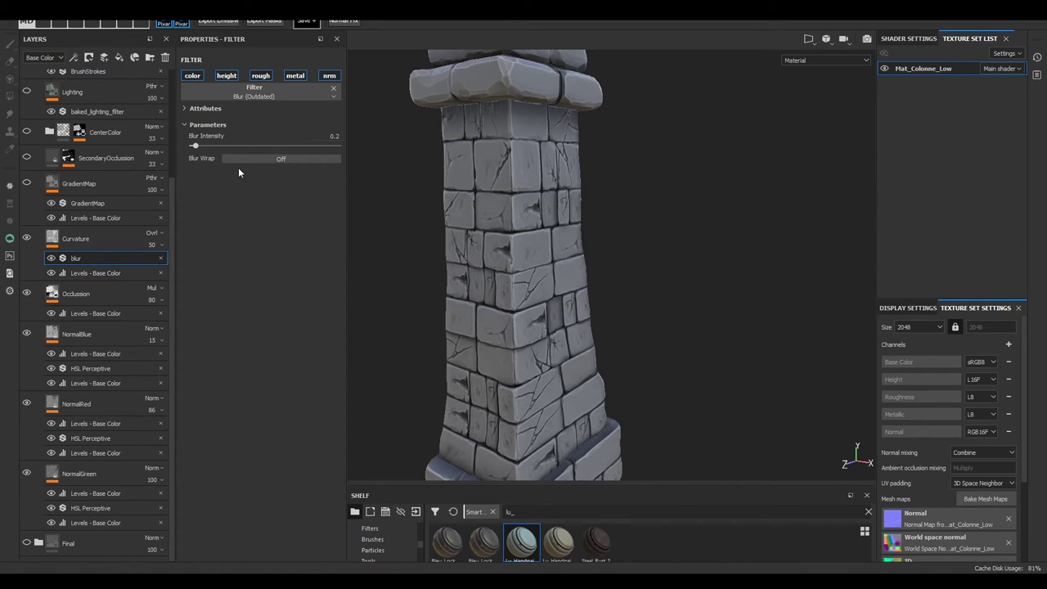
left_click_drag(194, 146, 355, 152)
left_click(335, 135)
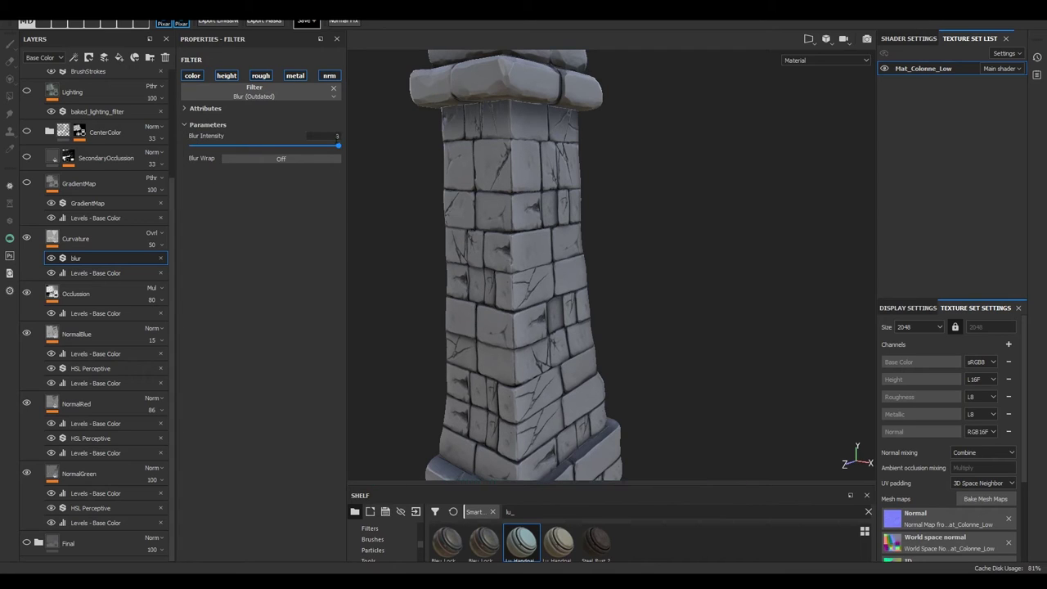
key("Return")
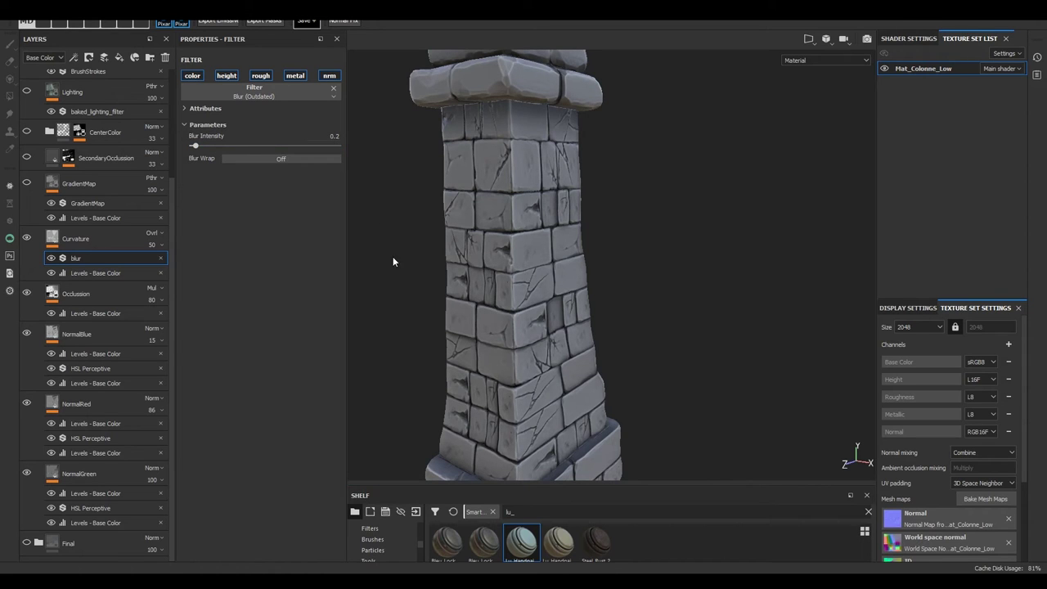
Turn the GradientMap layer back on and select it to show its colour settings.
left_click_drag(392, 256, 402, 296, "alt")
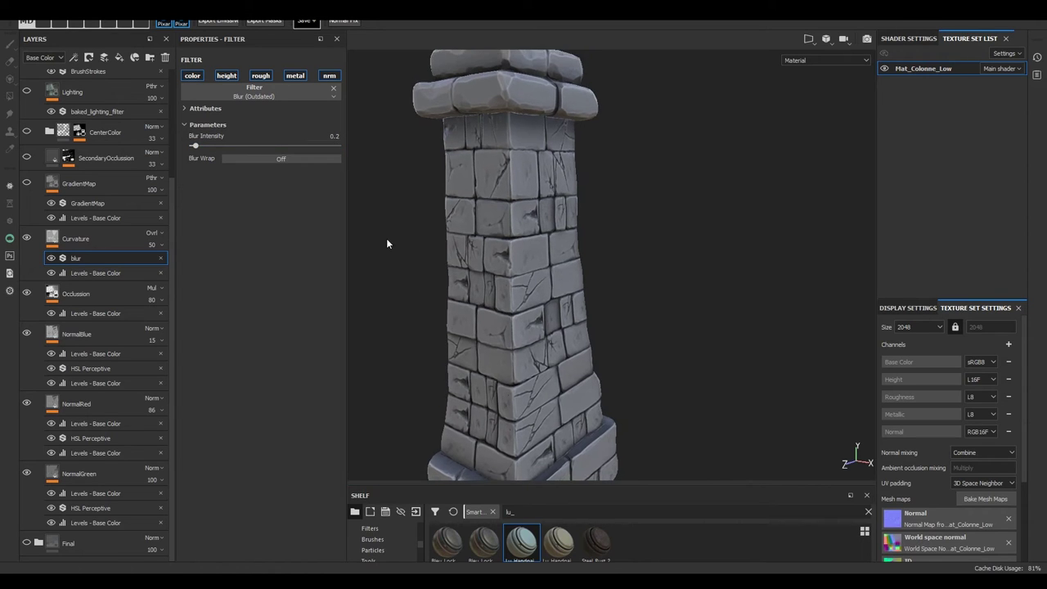
left_click(27, 183)
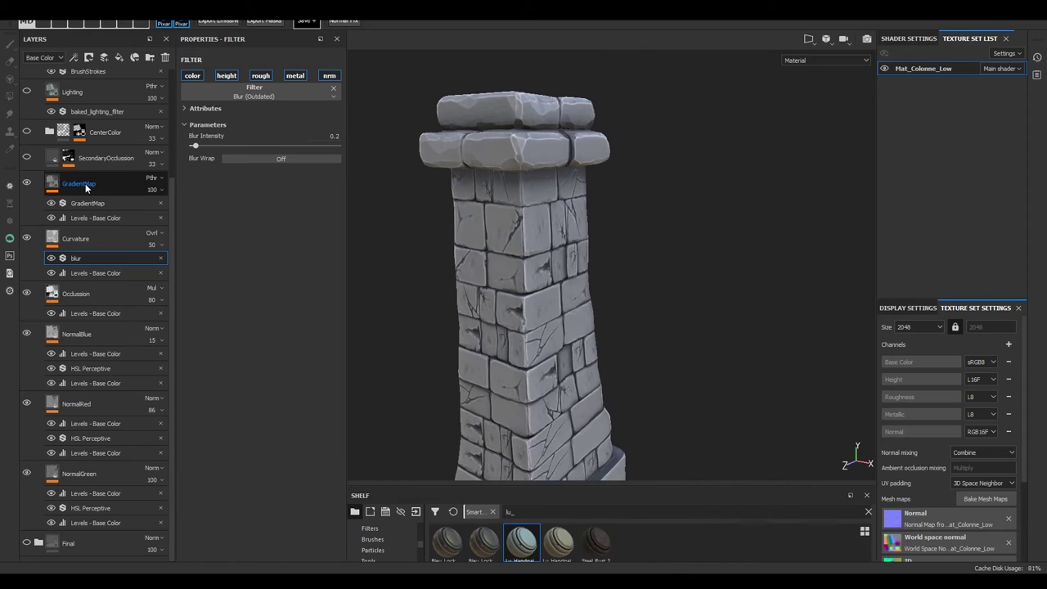
left_click(85, 184)
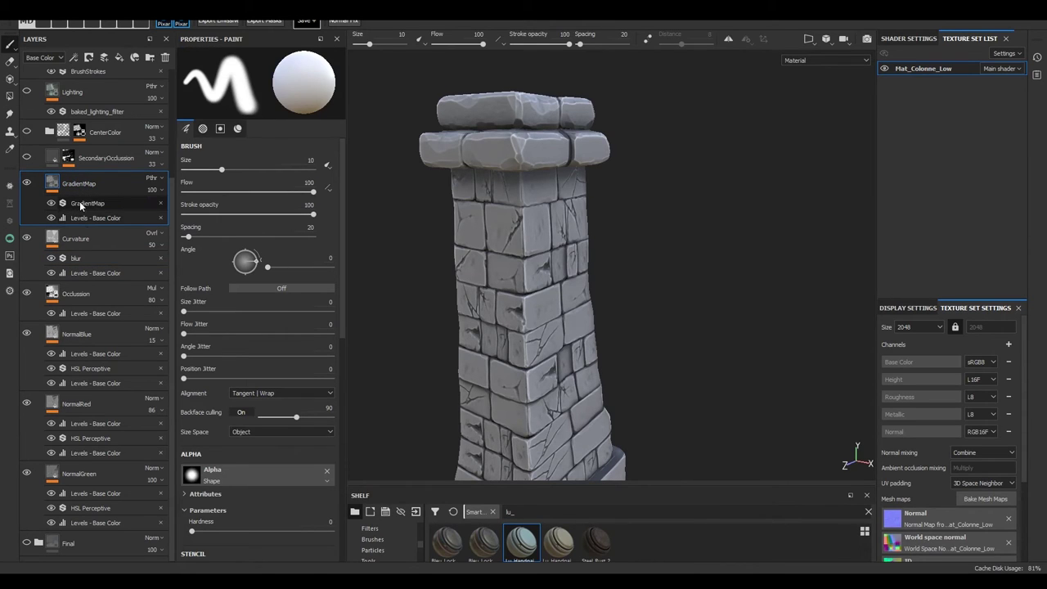
left_click(85, 203)
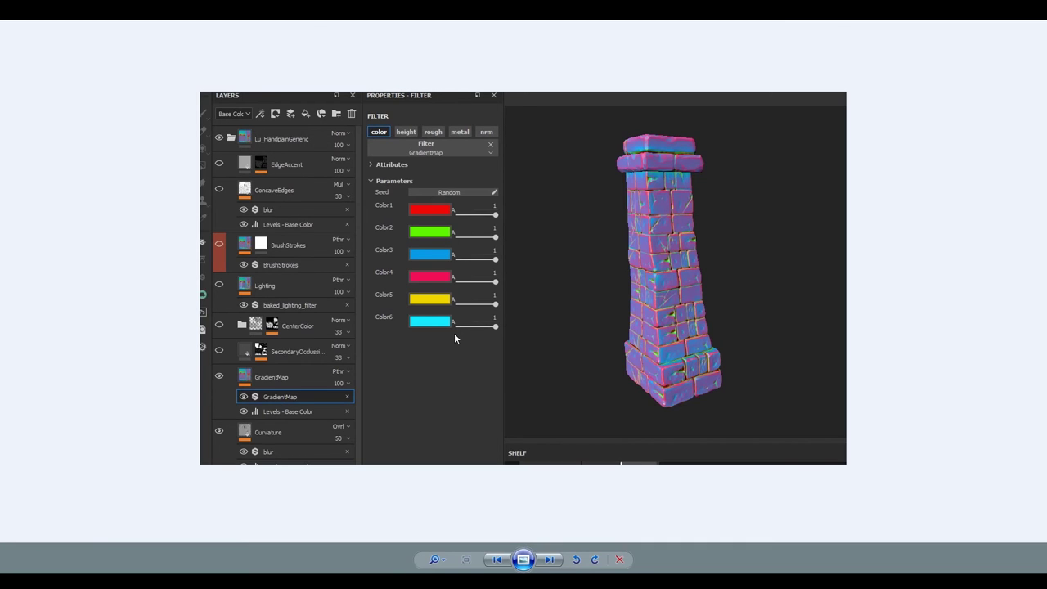
Zoom in and out on the color.PNG reference to inspect the sample GradientMap colours.
scroll(638, 234, "up", 2)
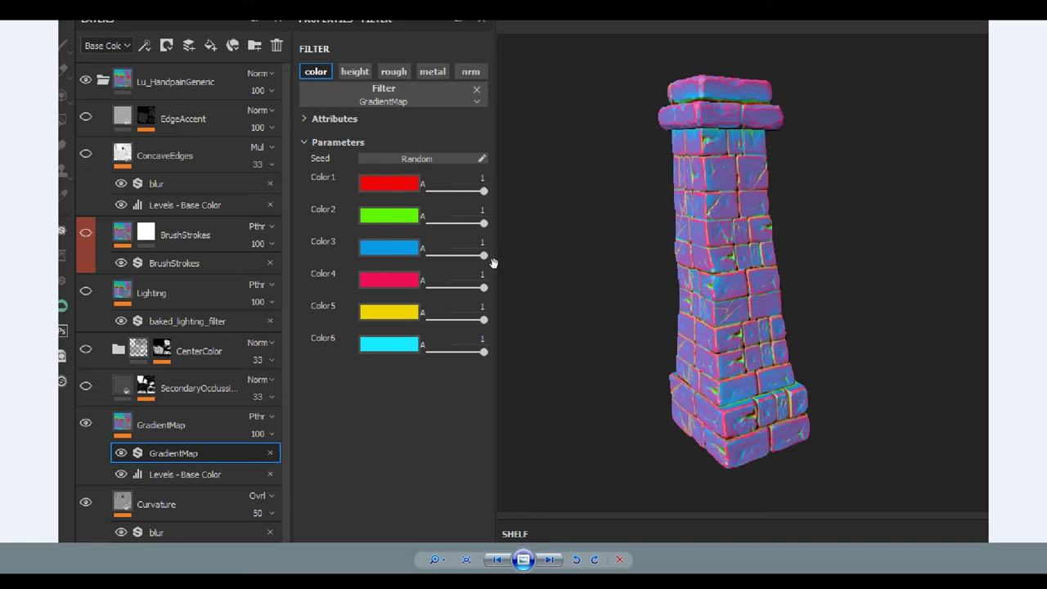
scroll(728, 344, "up", 2)
scroll(728, 345, "down", 2)
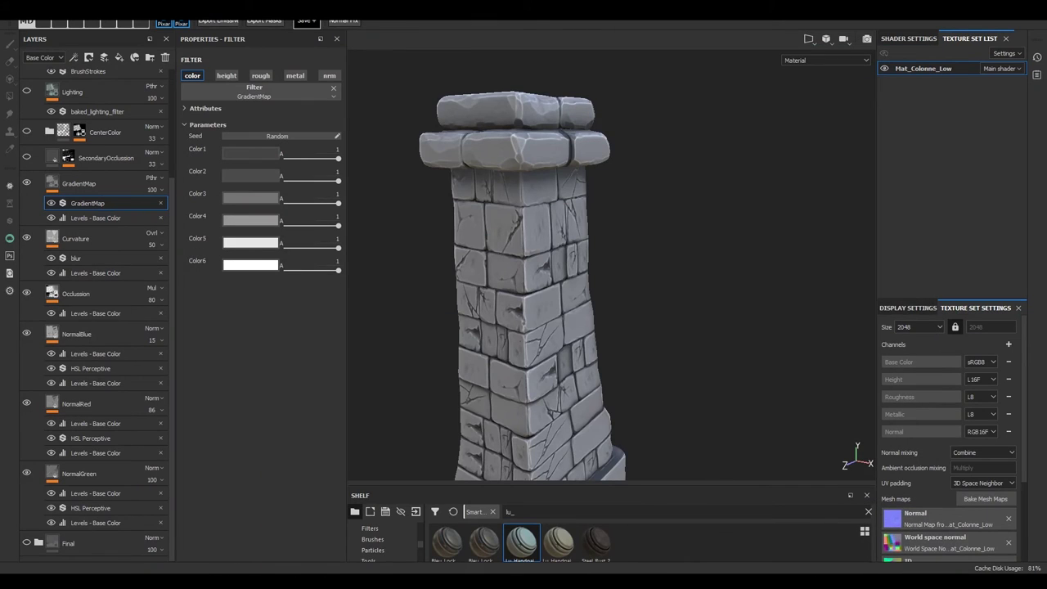
Make the first gradient colour pure red and the second bright green.
left_click(242, 152)
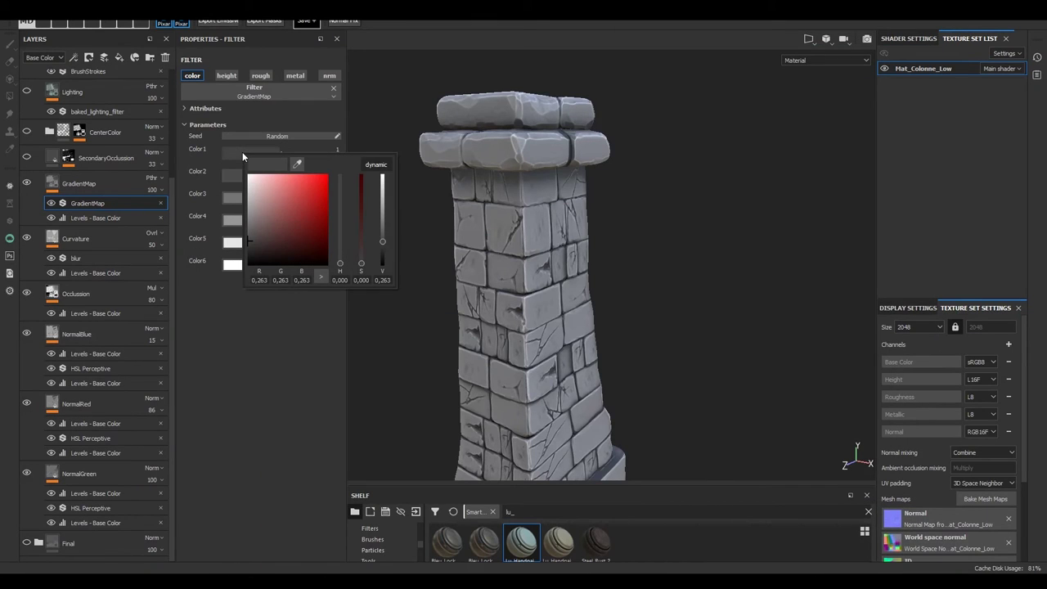
left_click_drag(302, 188, 337, 172)
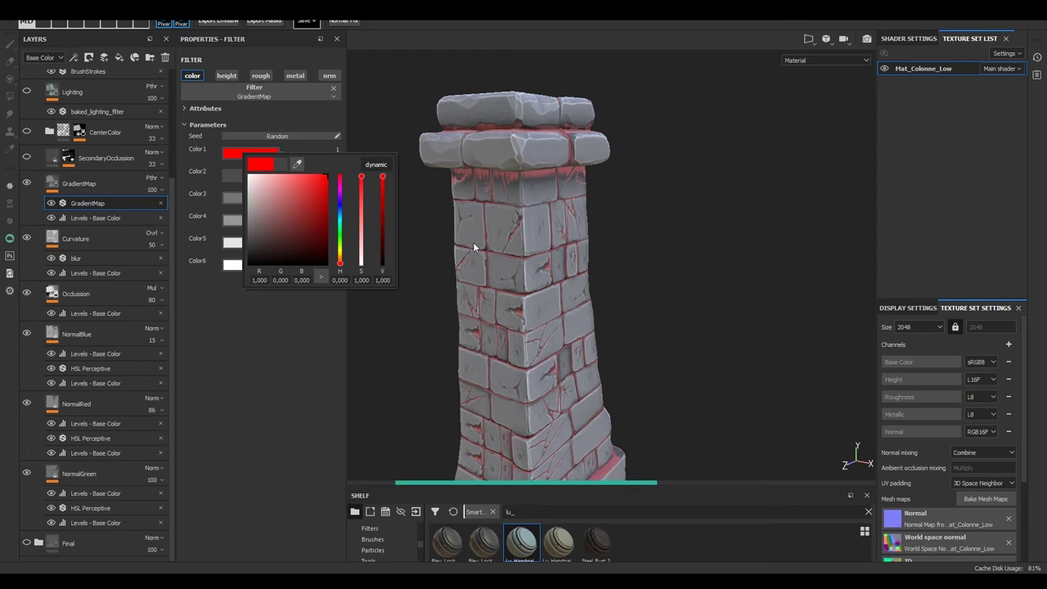
left_click(265, 370)
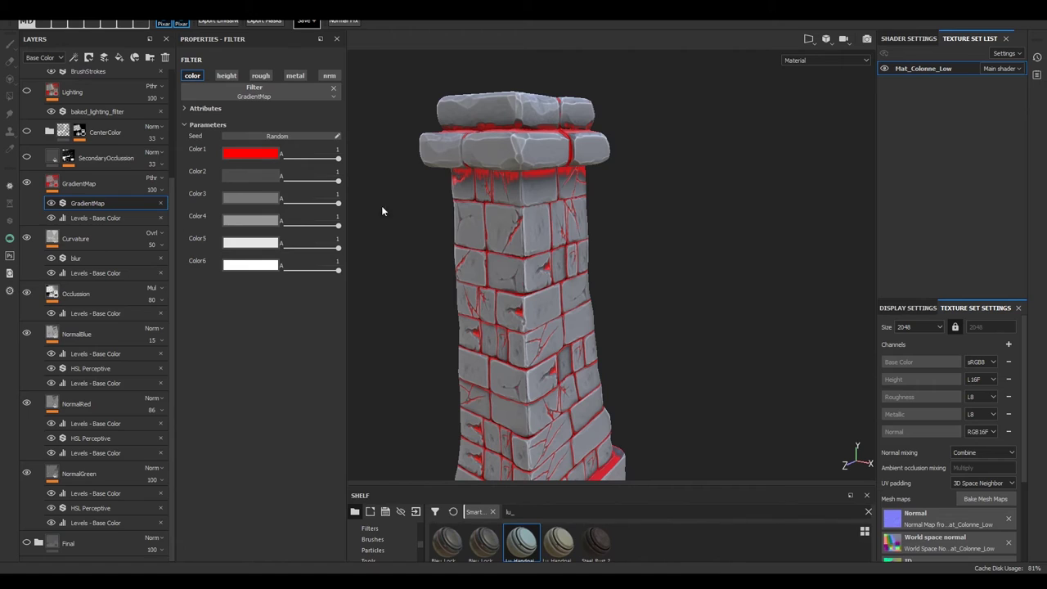
left_click(258, 180)
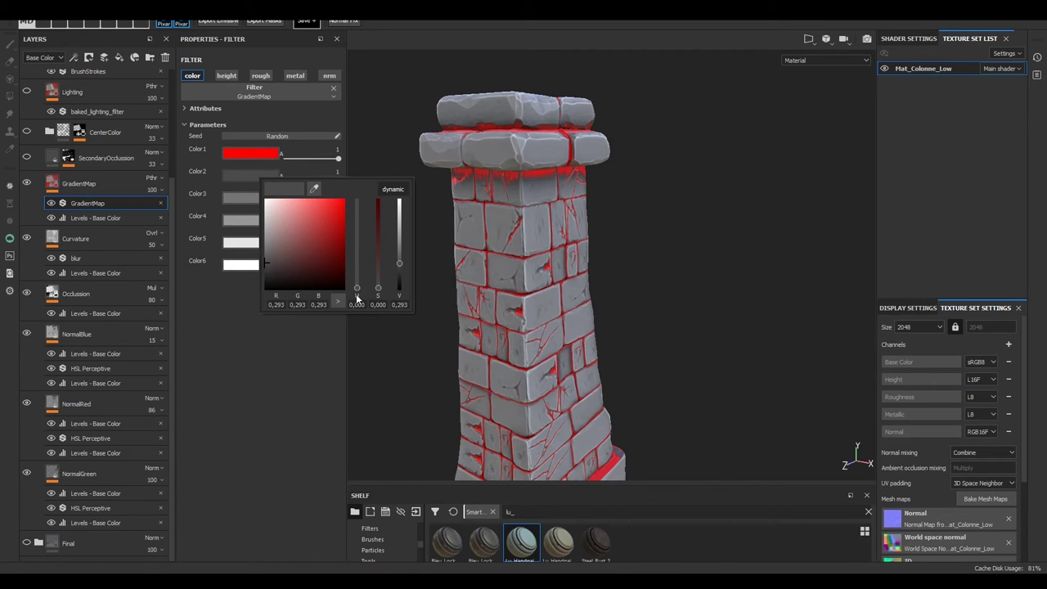
left_click_drag(355, 292, 356, 264)
left_click_drag(324, 229, 345, 199)
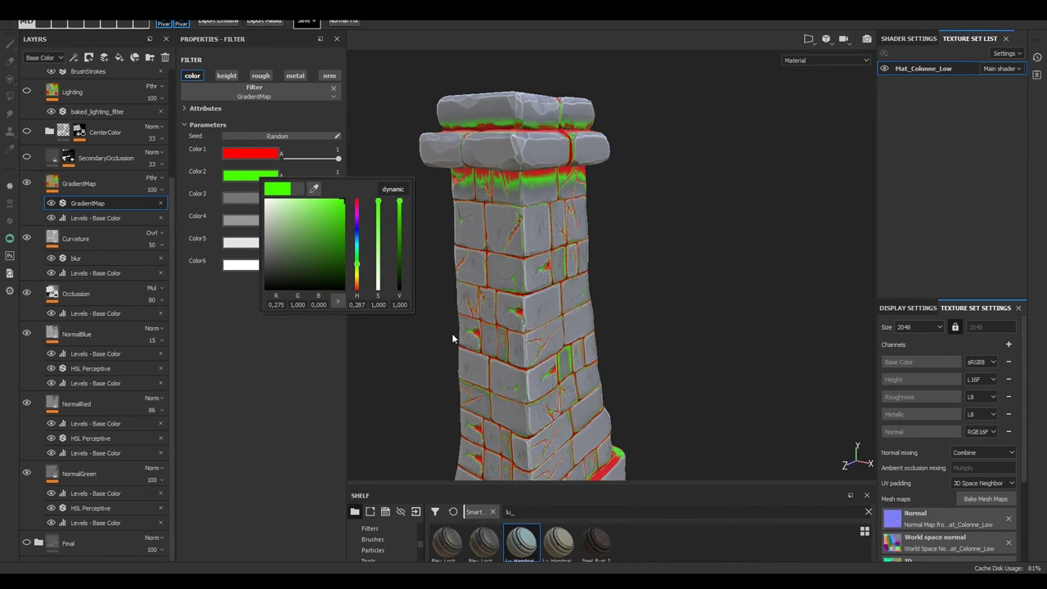
left_click(431, 359)
right_click_drag(431, 359, 673, 441, "alt")
left_click_drag(672, 442, 500, 342, "alt")
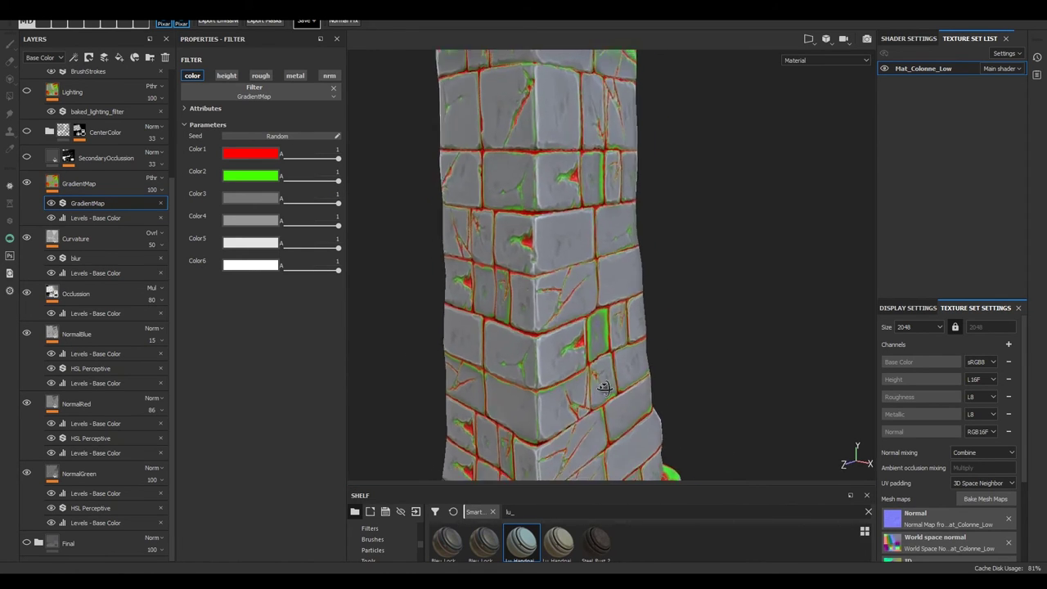
Make the third gradient colour saturated blue and the fourth yellow-green.
left_click(249, 195)
left_click(296, 247)
left_click_drag(352, 313, 339, 219)
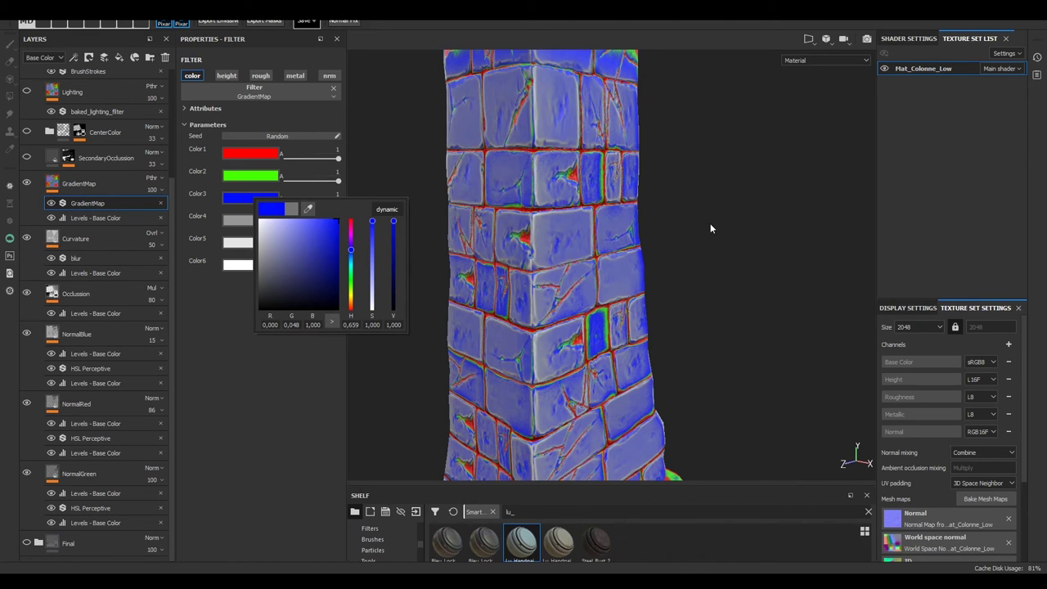
left_click(684, 230)
left_click_drag(694, 237, 556, 217, "alt")
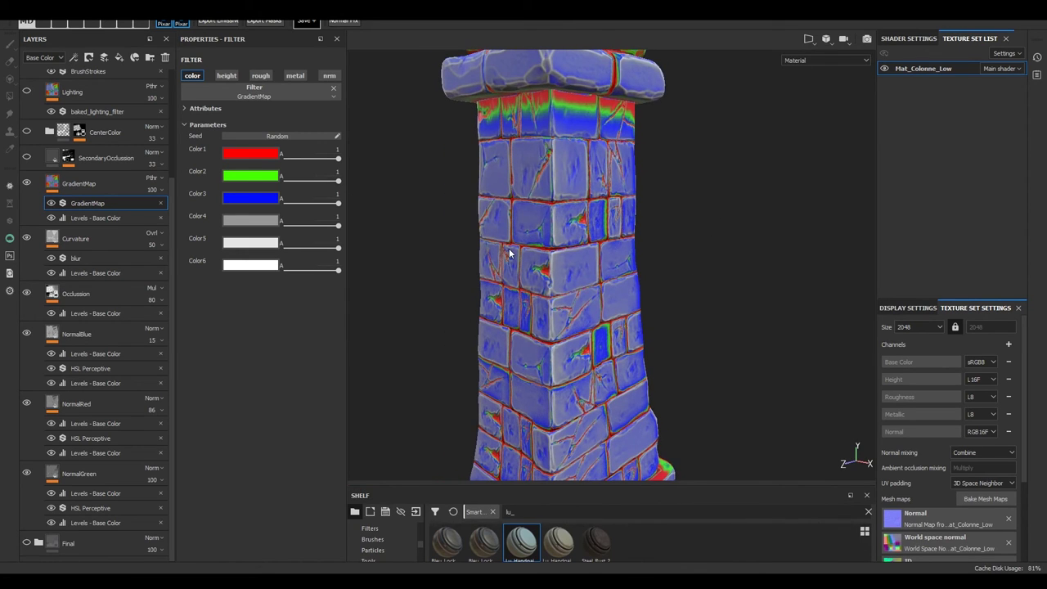
left_click(250, 220)
left_click_drag(275, 256, 333, 240)
left_click_drag(347, 326, 347, 309)
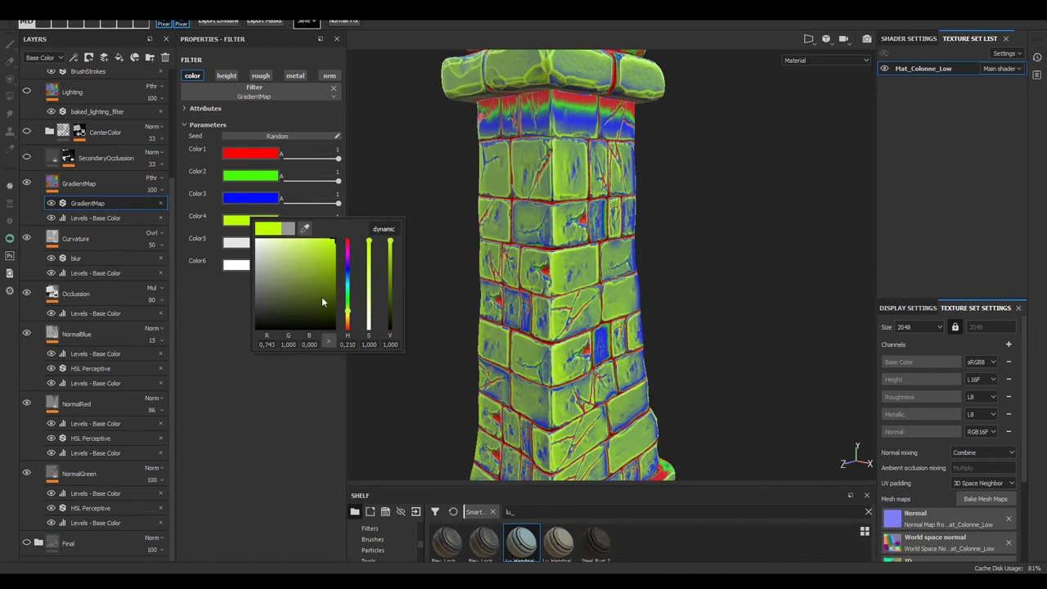
left_click(204, 333)
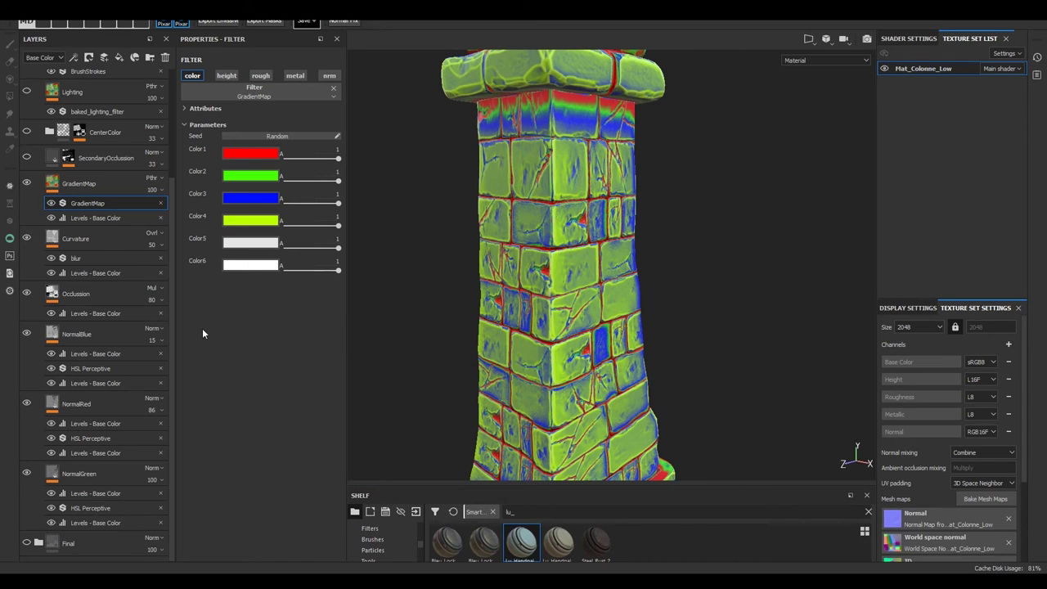
Make the fifth gradient colour magenta and the sixth cyan.
left_click(270, 248)
mouse_move(306, 274)
left_mouse_down()
mouse_move(364, 280)
mouse_move(353, 268)
left_mouse_up()
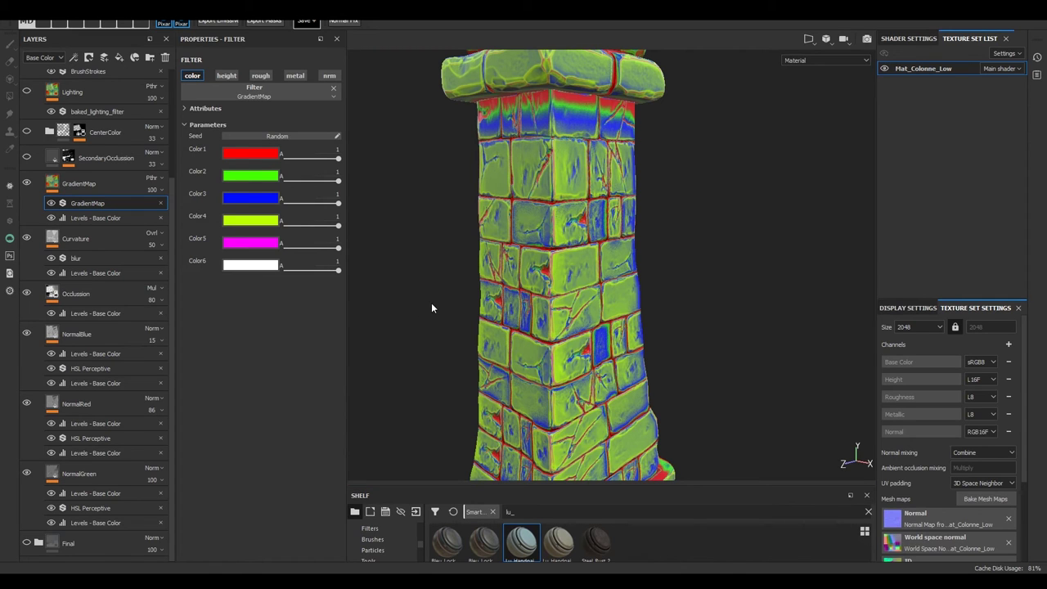
left_click_drag(427, 302, 424, 296, "alt")
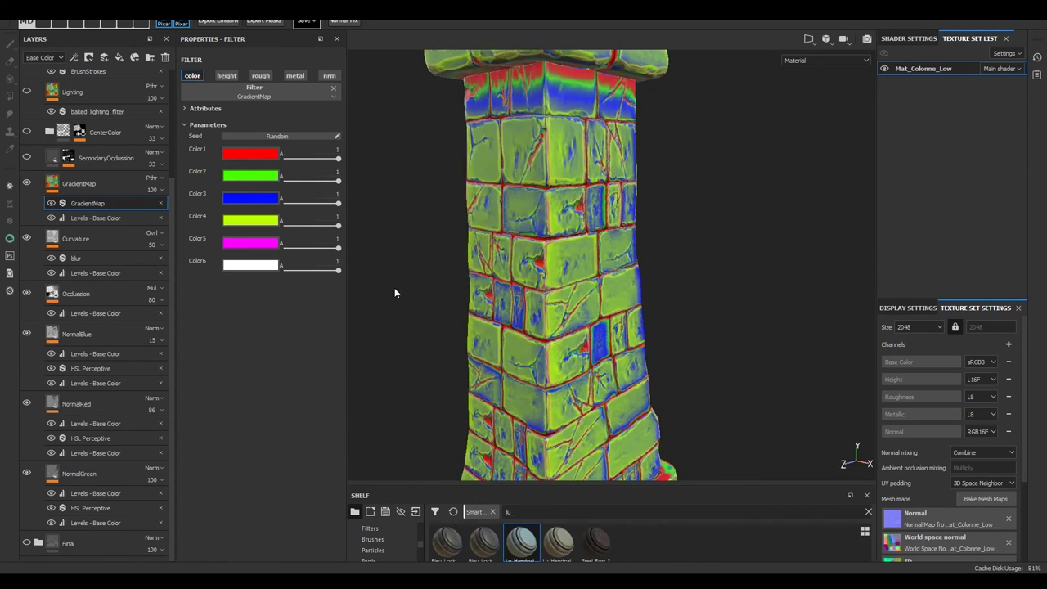
left_click(267, 270)
left_click_drag(282, 301, 297, 295)
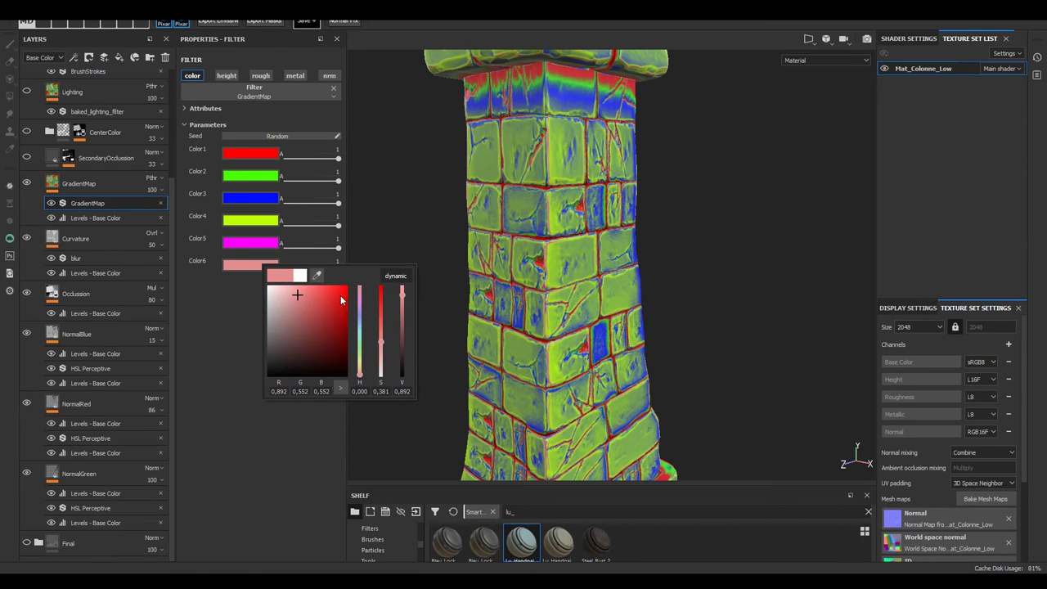
mouse_move(359, 315)
left_mouse_down()
mouse_move(363, 382)
mouse_move(358, 291)
left_mouse_up()
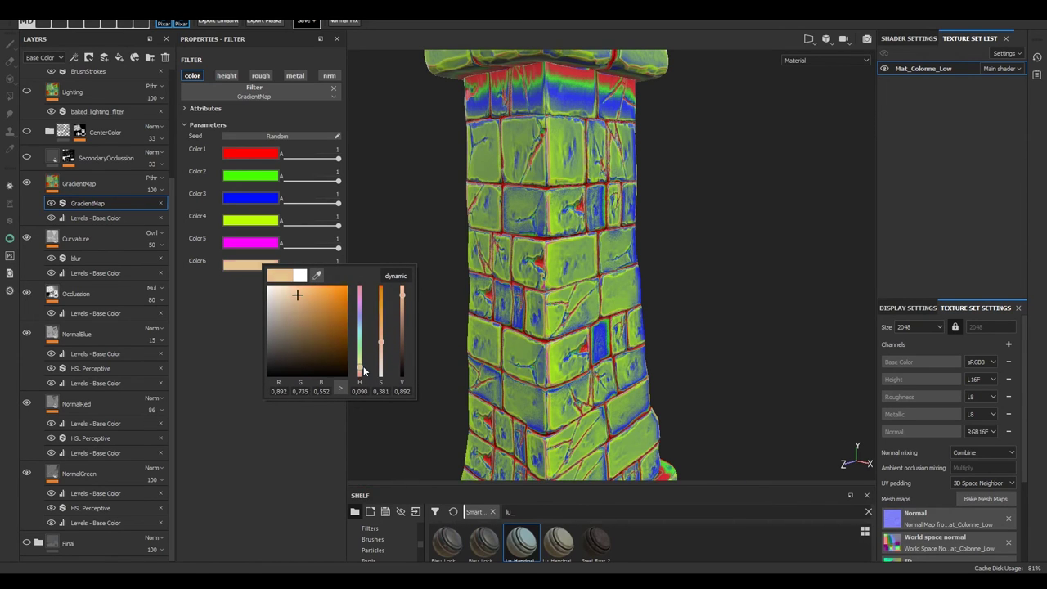
left_click_drag(359, 292, 357, 313)
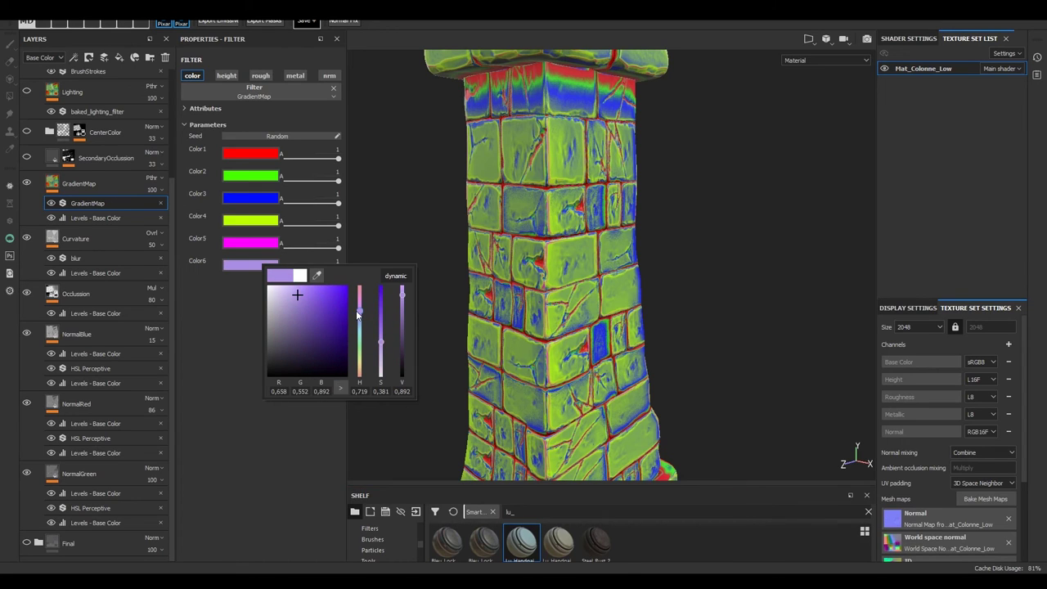
left_click_drag(361, 319, 356, 331)
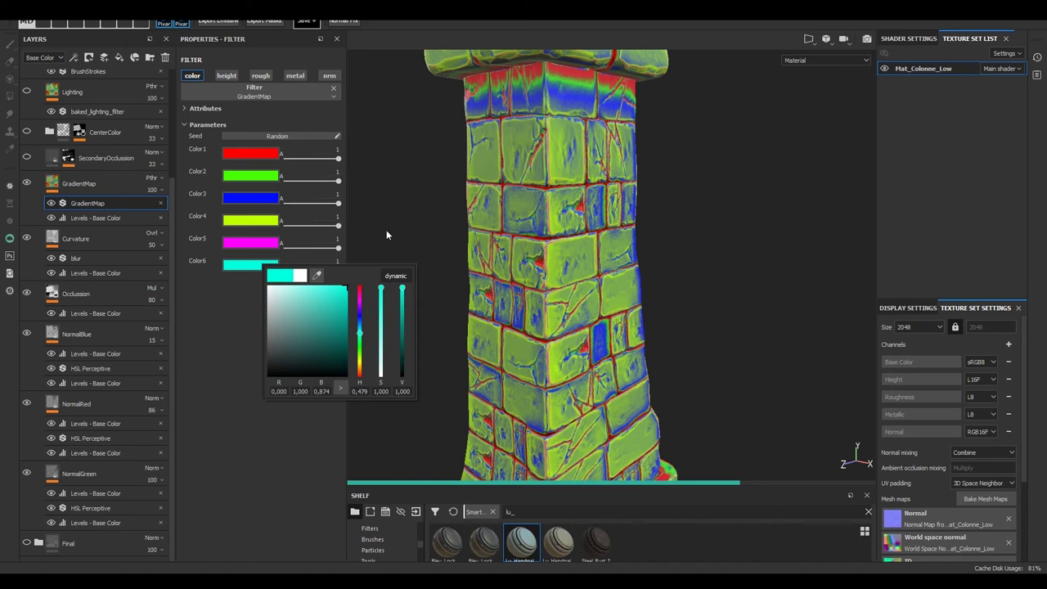
right_click_drag(403, 184, 417, 202, "alt")
mouse_move(417, 202)
left_mouse_down("alt")
mouse_move(452, 284)
mouse_move(417, 240)
left_mouse_up("alt")
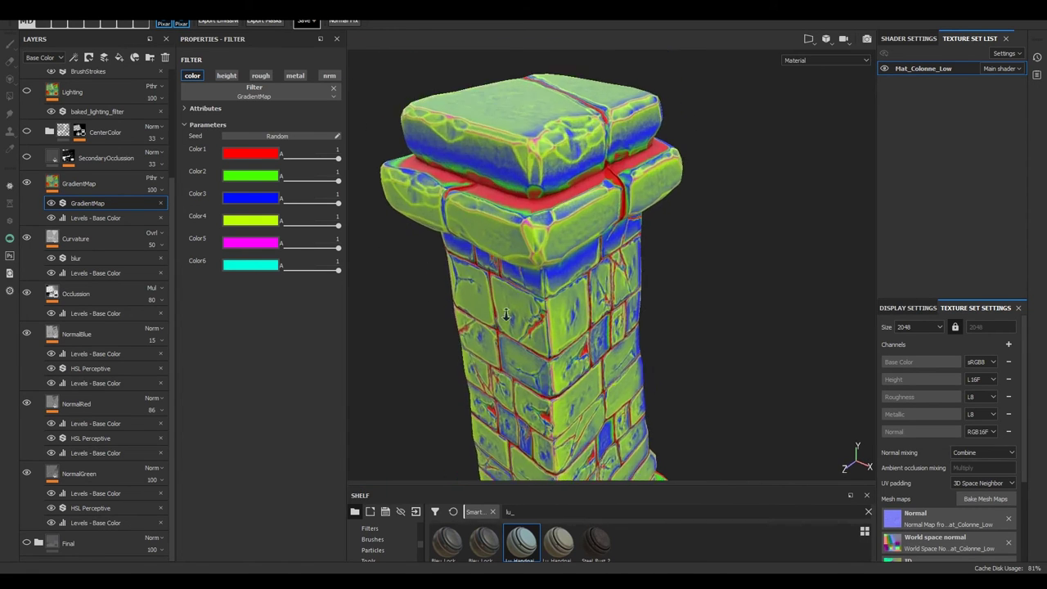
right_click_drag(417, 241, 433, 270, "alt")
mouse_move(575, 247)
left_mouse_down("alt")
mouse_move(473, 225)
mouse_move(467, 252)
left_mouse_up("alt")
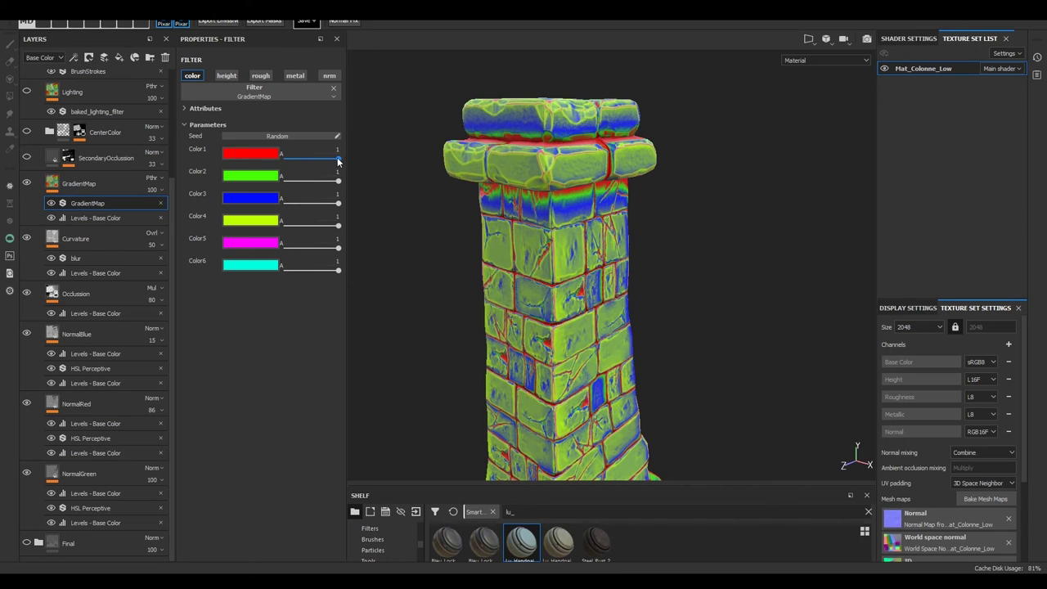
Fade the red, green, magenta and cyan gradient colours to 0 opacity.
mouse_move(285, 162)
left_mouse_down()
mouse_move(276, 159)
mouse_move(275, 187)
left_mouse_up()
left_click_drag(331, 247, 283, 246)
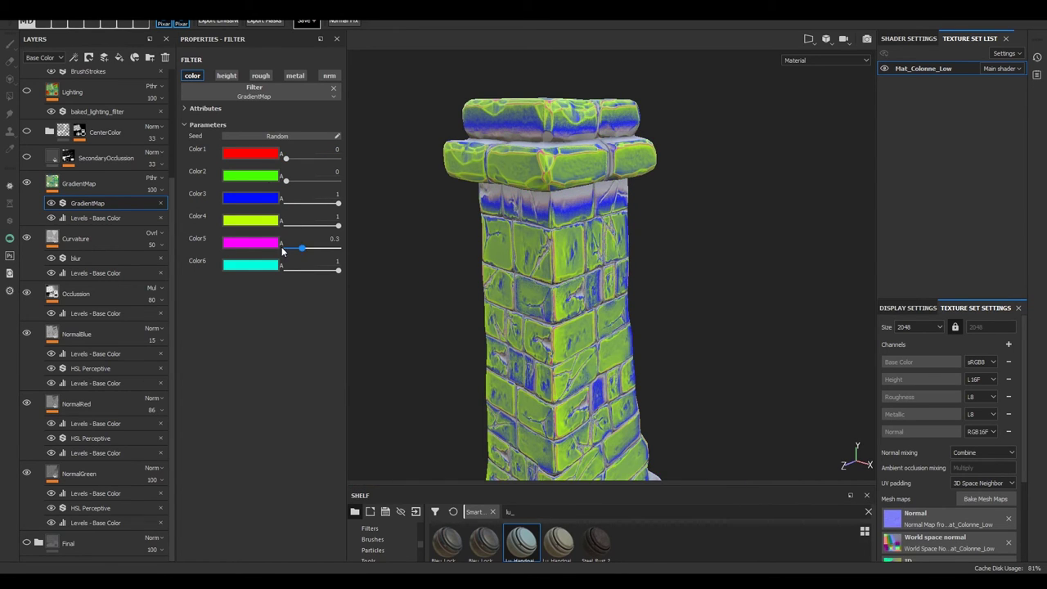
left_click_drag(337, 270, 244, 269)
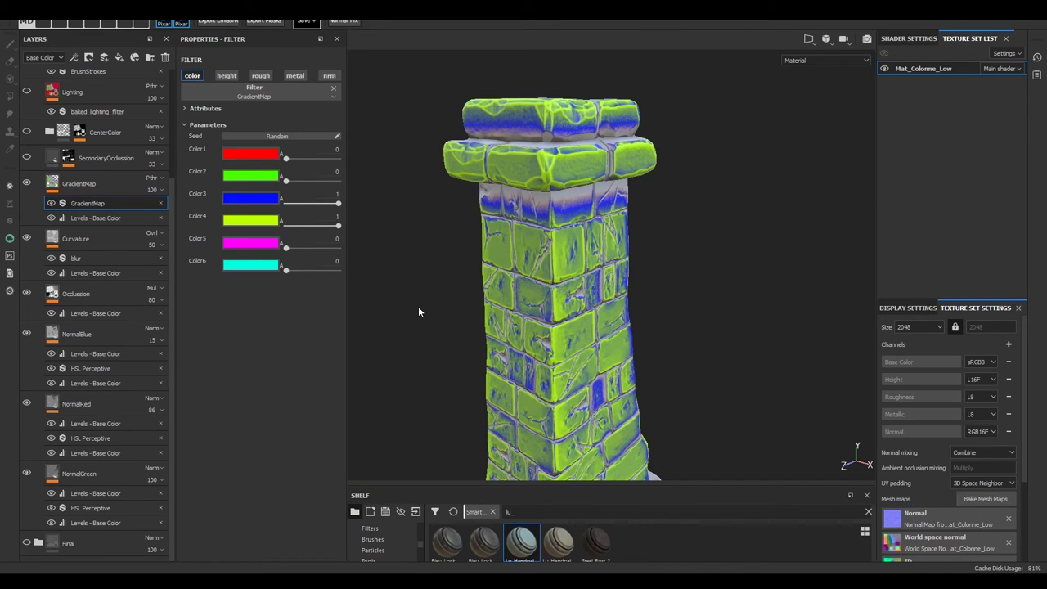
left_click_drag(418, 310, 336, 272, "alt")
Try changing the fourth gradient colour from muted green to a lighter, duller blue.
left_click(246, 197)
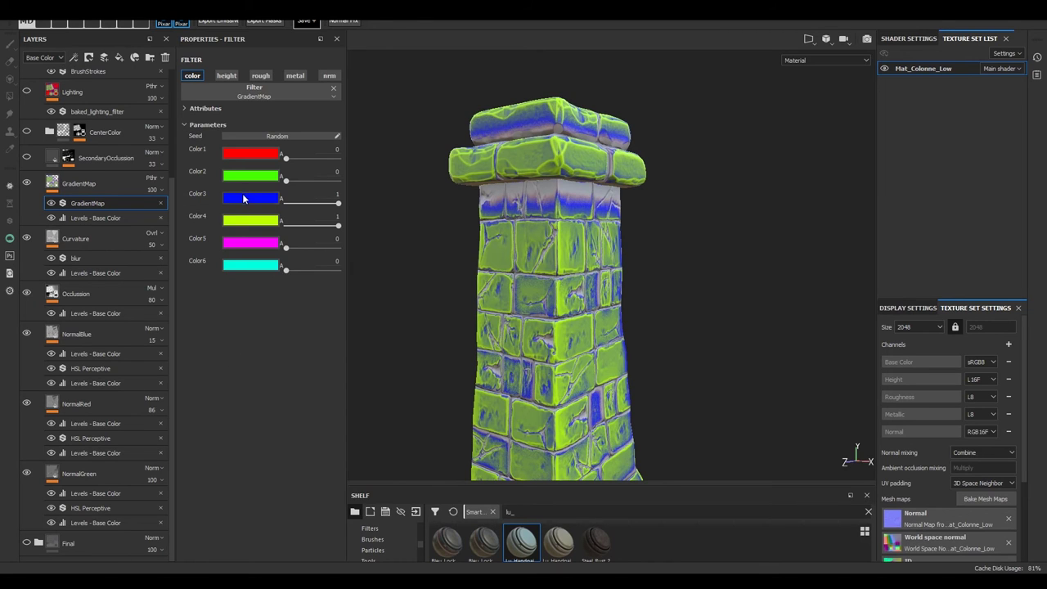
left_click(249, 219)
left_click_drag(299, 260, 288, 302)
mouse_move(348, 314)
left_mouse_down()
mouse_move(350, 273)
mouse_move(370, 293)
mouse_move(391, 266)
left_mouse_up()
left_click_drag(295, 264, 268, 313)
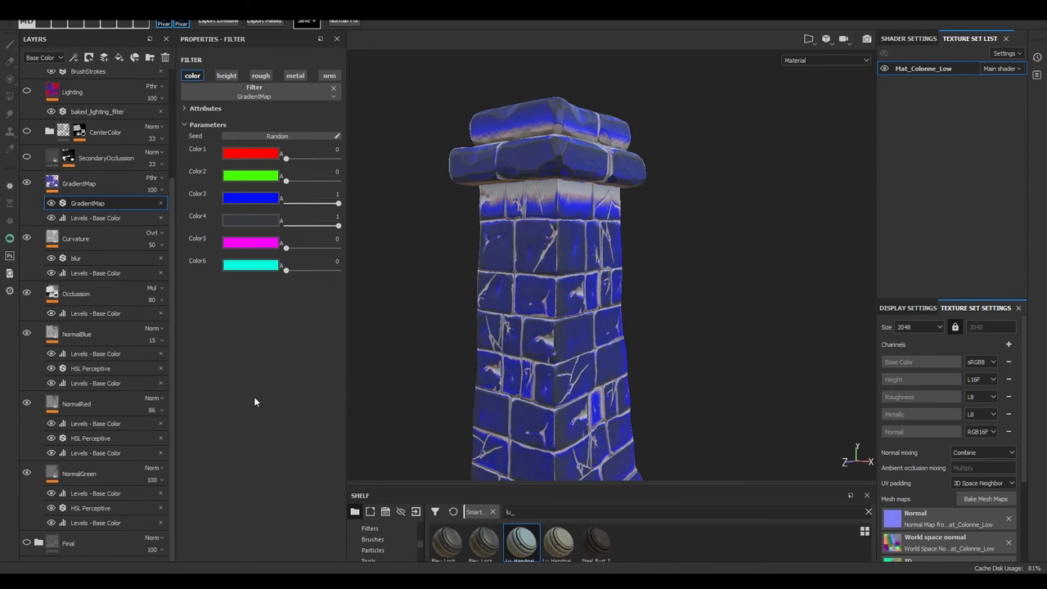
Set the third gradient colour to a lightened grey sampled from the pillar.
left_click(264, 200)
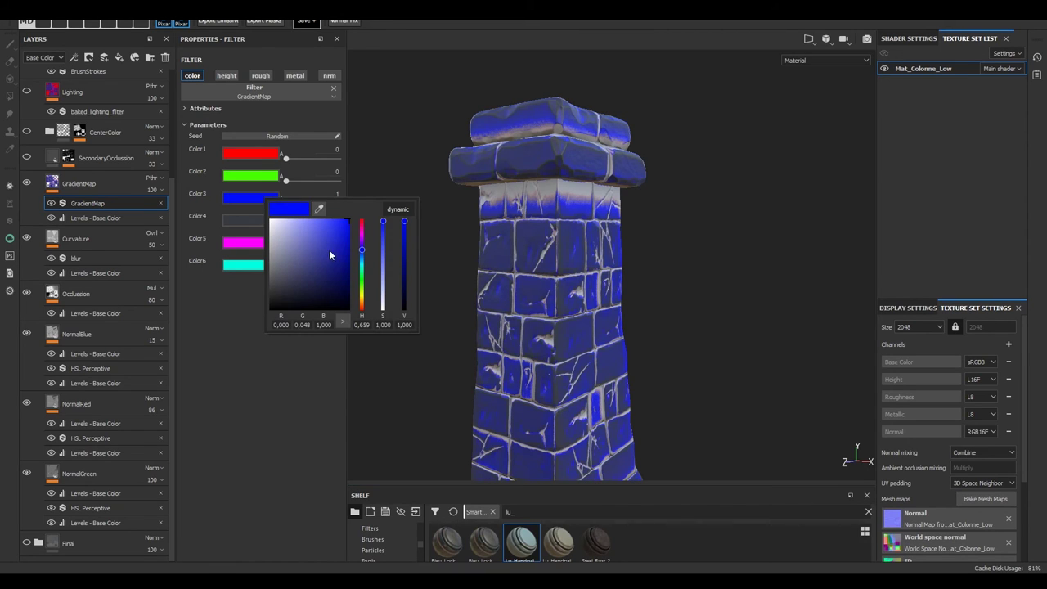
left_click_drag(313, 263, 292, 278)
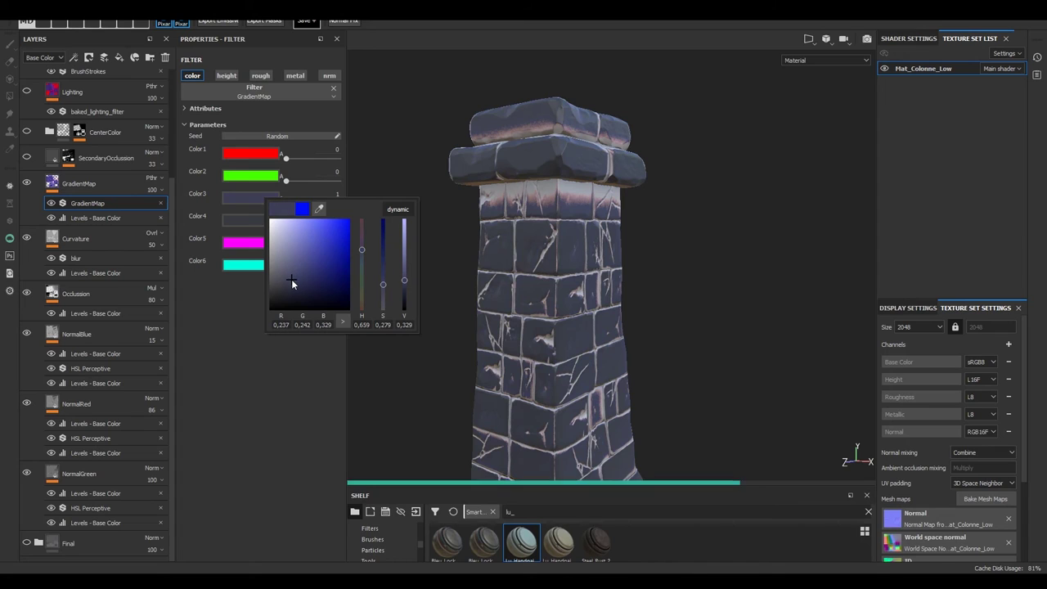
left_click(316, 210)
left_click(529, 239)
left_click_drag(282, 285, 282, 272)
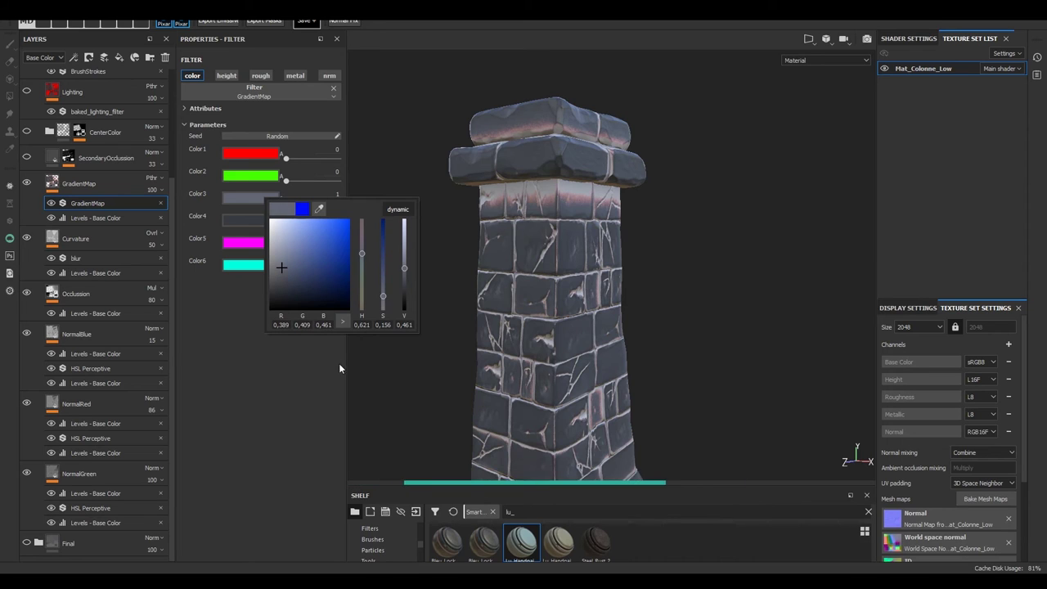
left_click(374, 383)
mouse_move(374, 389)
left_mouse_down("alt")
mouse_move(407, 211)
mouse_move(357, 186)
mouse_move(332, 188)
left_mouse_up("alt")
Restore red to full strength, then undo the recent gradient map changes with Ctrl+Z.
left_click_drag(283, 157, 337, 157)
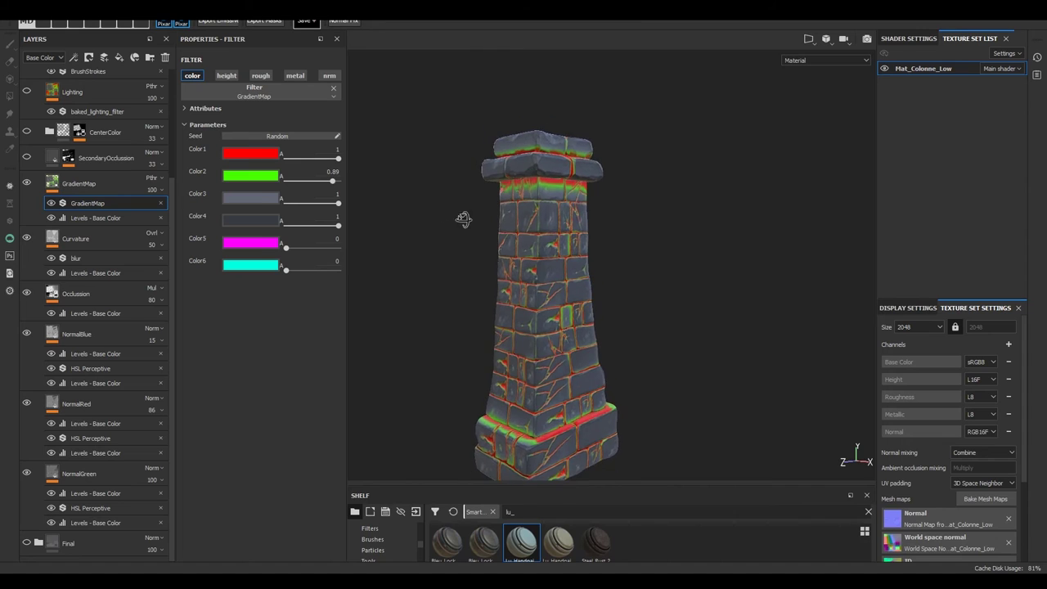
left_click_drag(463, 218, 284, 403, "alt")
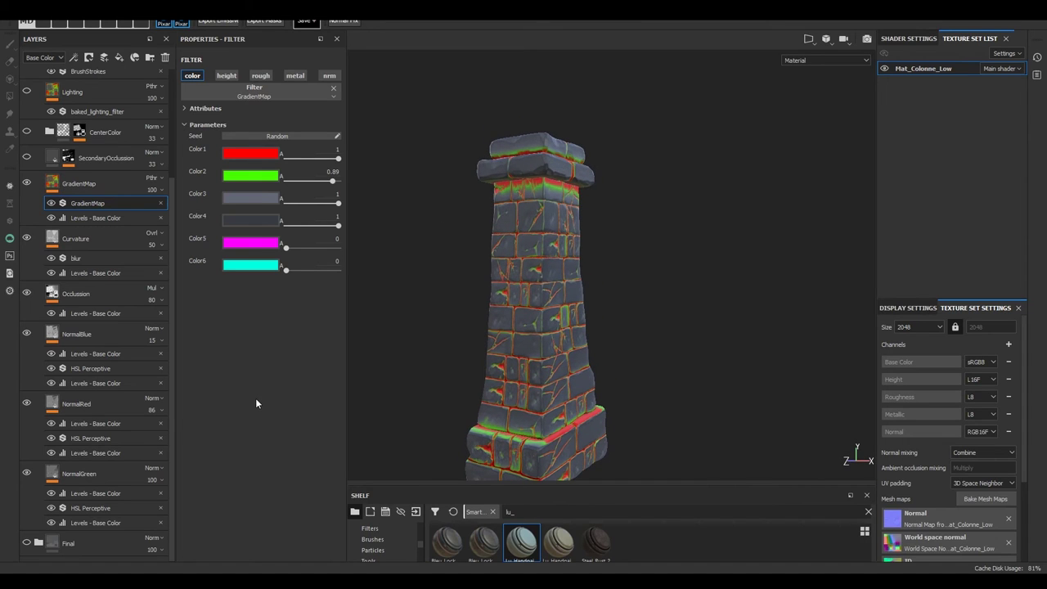
key("ctrl+z")
key("ctrl+z")
key("ctrl+z")
key("ctrl+z")
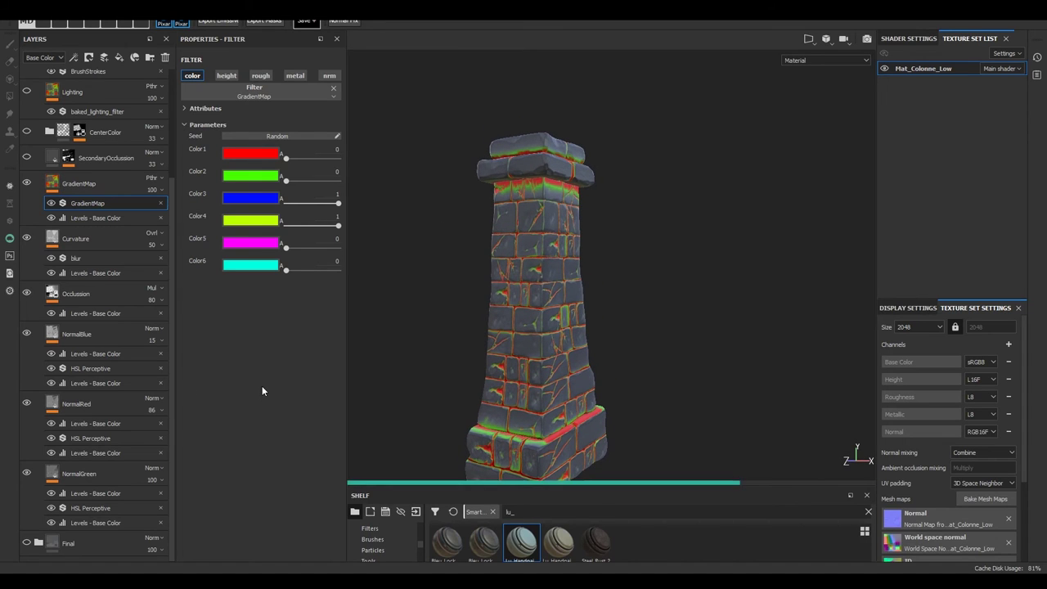
key("ctrl+z")
key("ctrl+z")
key("ctrl+z")
key("ctrl+z")
key("ctrl+z")
key("ctrl+z")
key("ctrl+z")
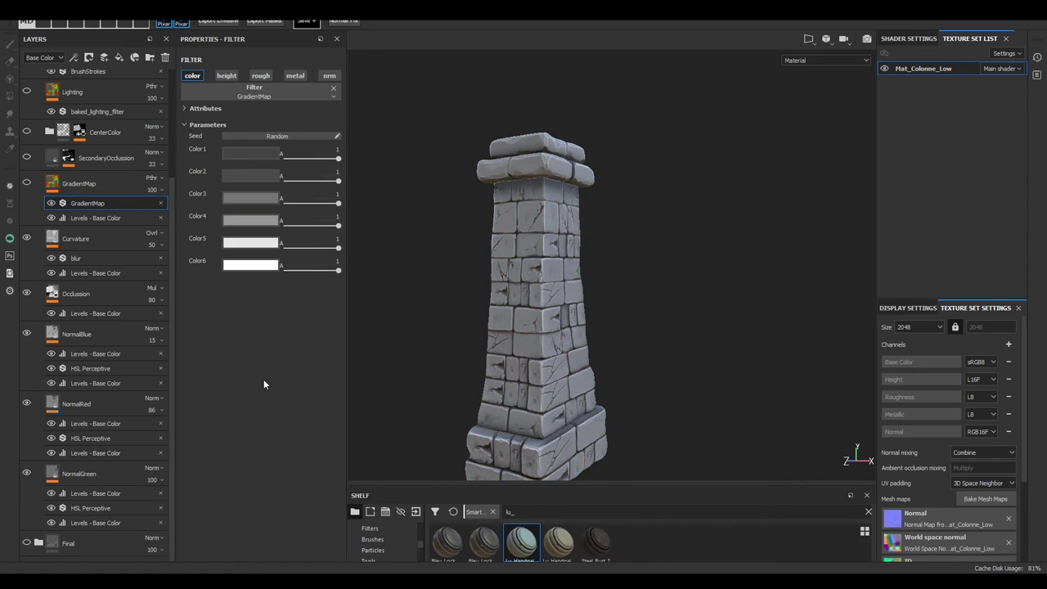
Toggle GradientMap, SecondaryOcclusion and CenterColor visibility while comparing the pillar's top up close.
mouse_move(402, 336)
right_mouse_down("alt")
mouse_move(451, 391)
mouse_move(445, 338)
right_mouse_up("alt")
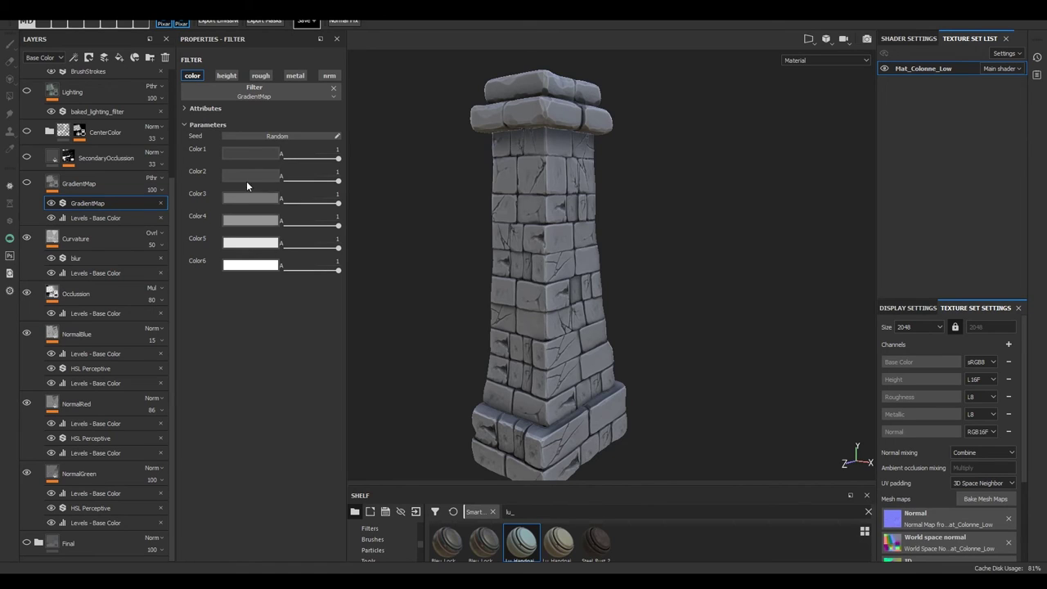
left_click(26, 184)
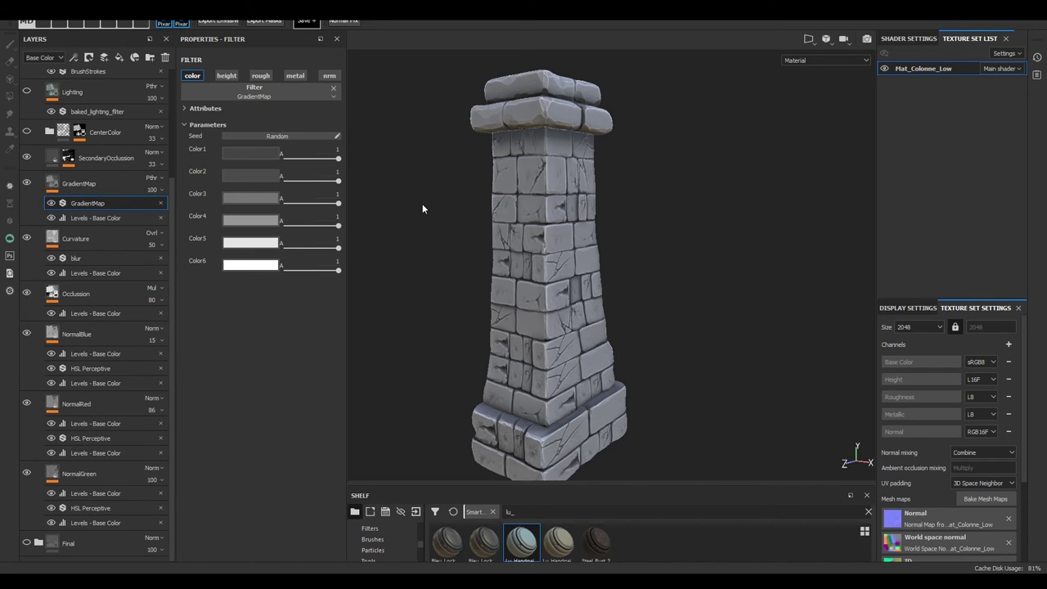
right_click_drag(427, 204, 540, 292, "alt")
mouse_move(540, 292)
left_mouse_down("alt")
mouse_move(511, 337)
mouse_move(458, 314)
left_mouse_up("alt")
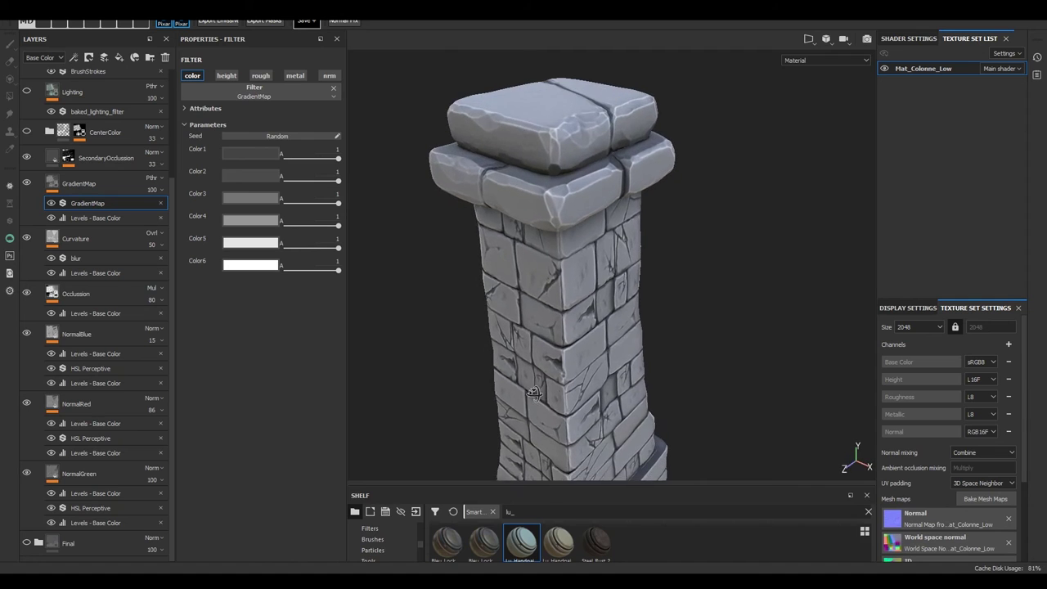
right_click_drag(458, 314, 376, 288, "alt")
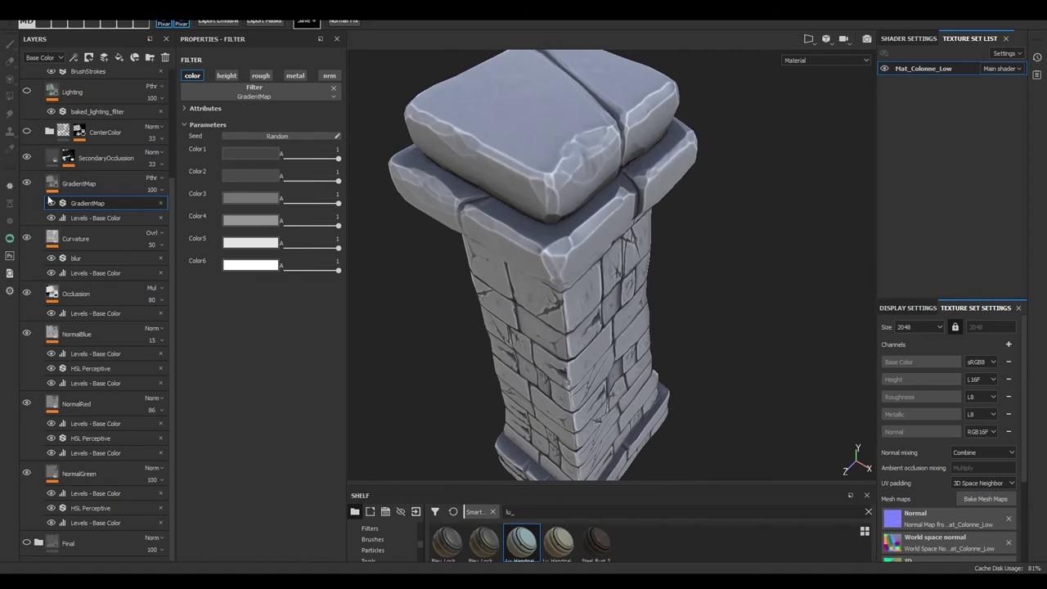
left_click(26, 158)
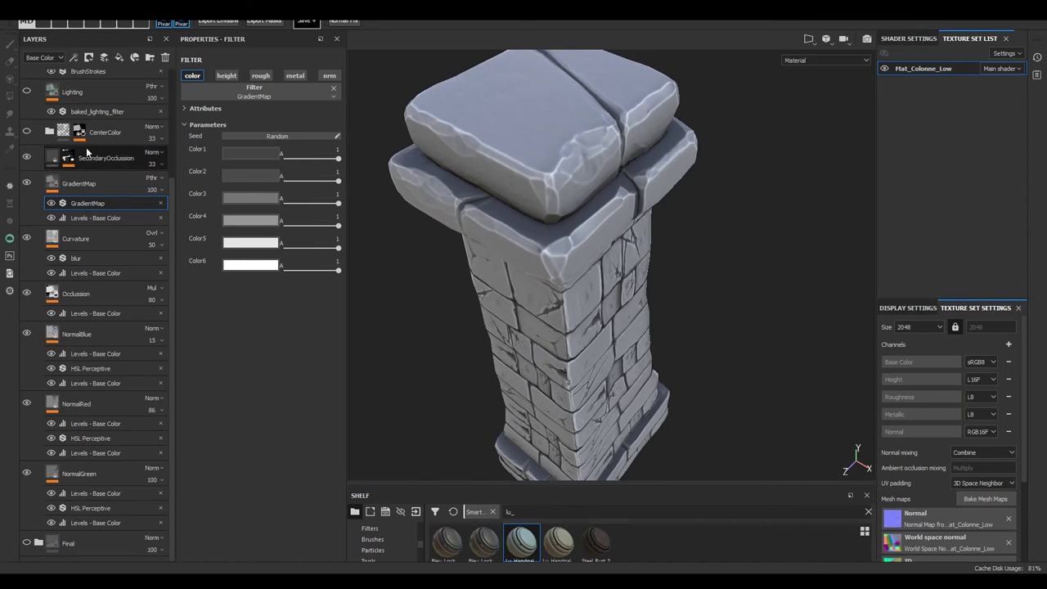
left_click(26, 131)
left_click_drag(426, 289, 530, 246, "alt")
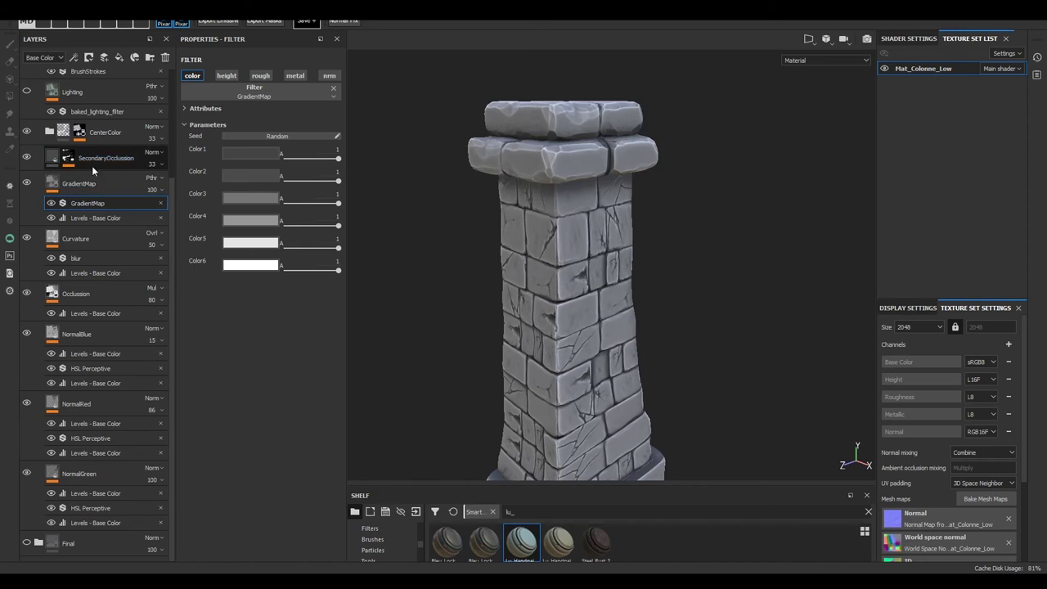
Expand the SecondaryOcclusion group and inspect its curvature and ambient occlusion fill layers.
left_click(50, 157)
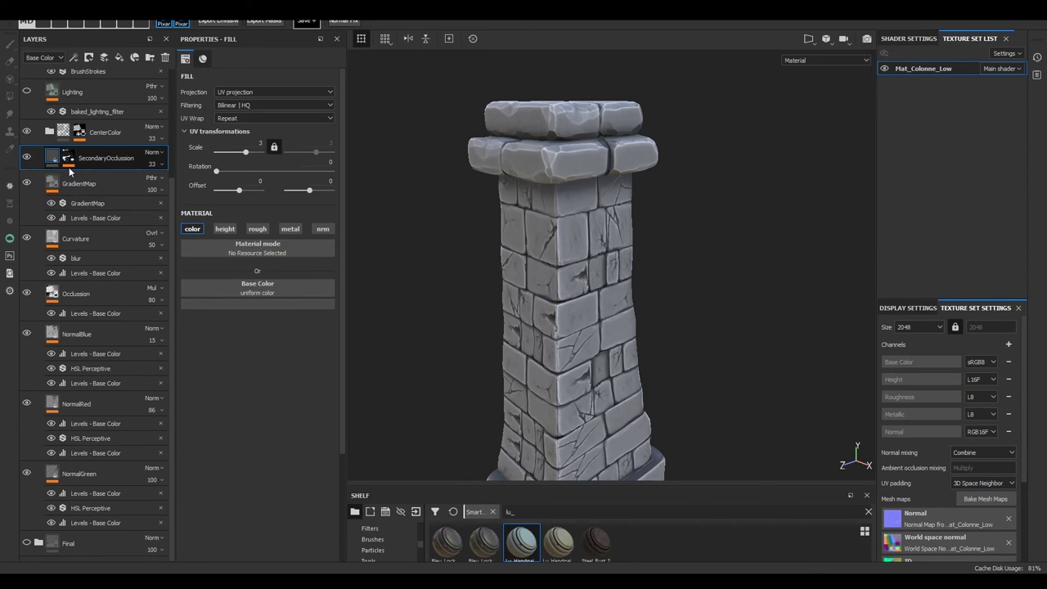
left_click(66, 163)
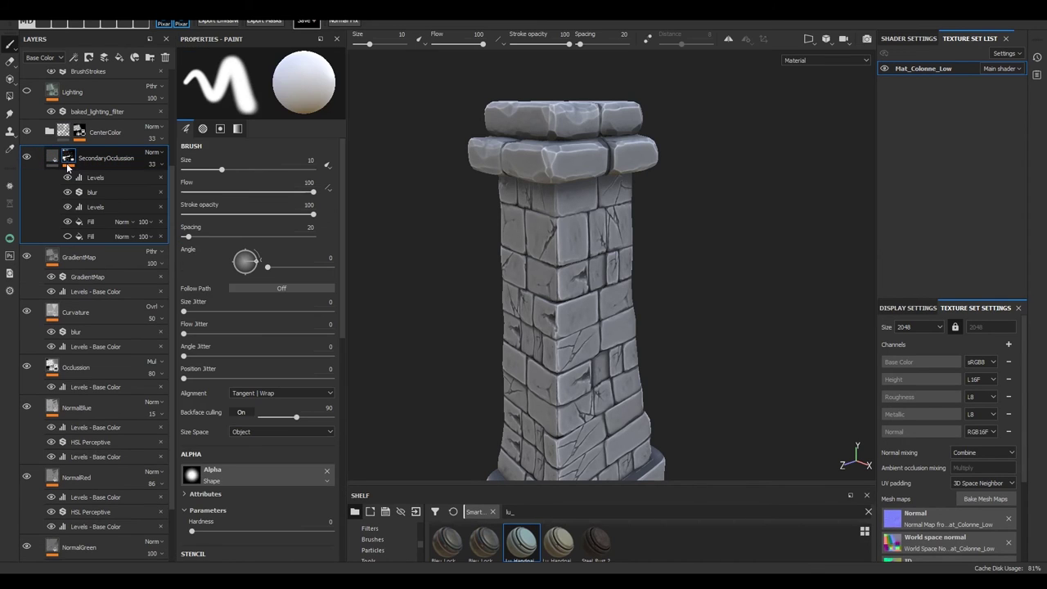
left_click(90, 236)
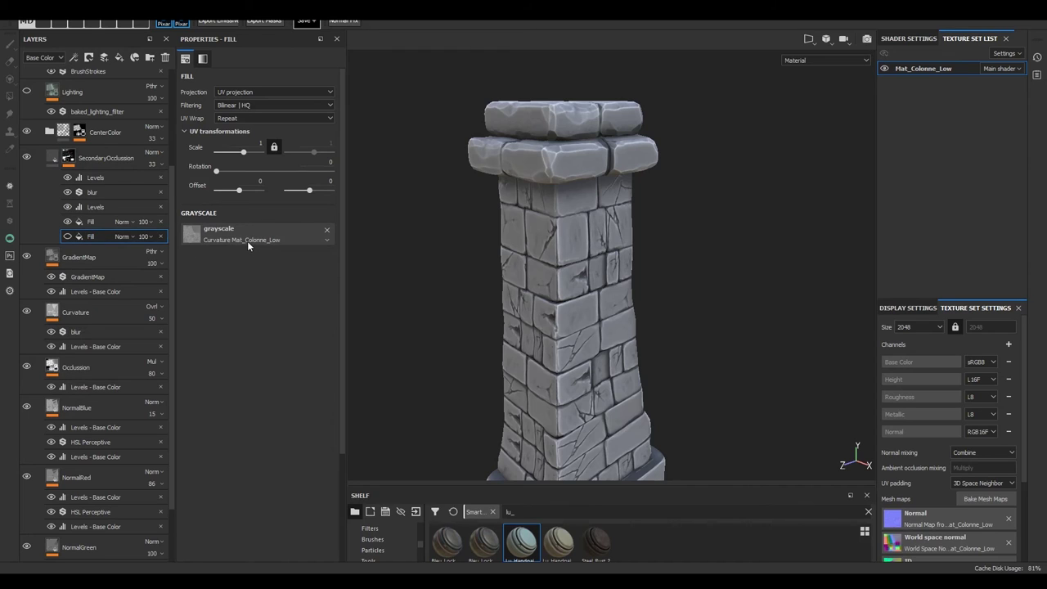
left_click(91, 220)
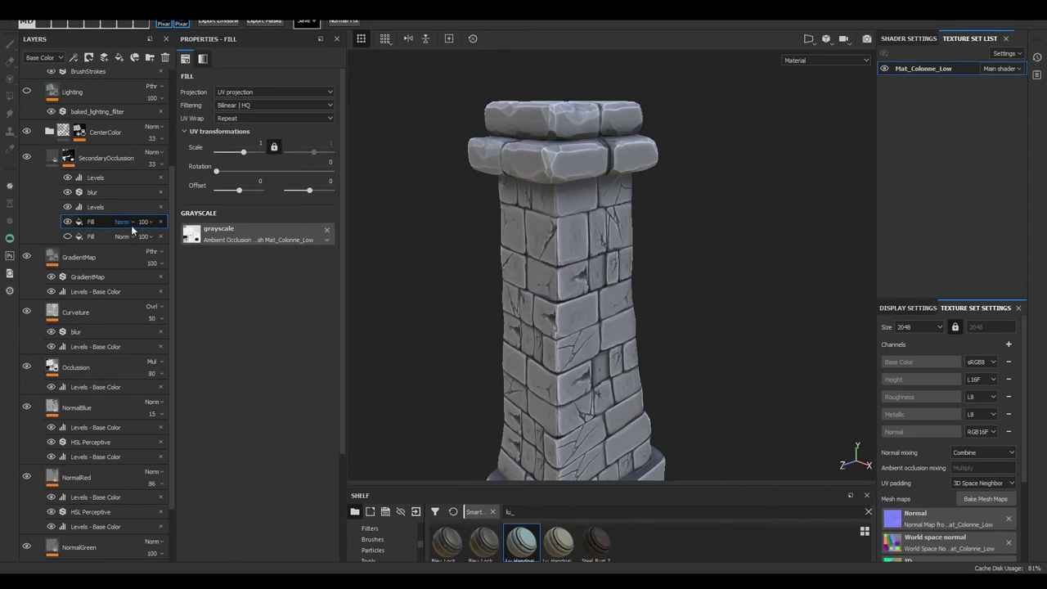
Lower the midtones of both Levels adjustments to about 0.453 and save the project.
left_click(93, 206)
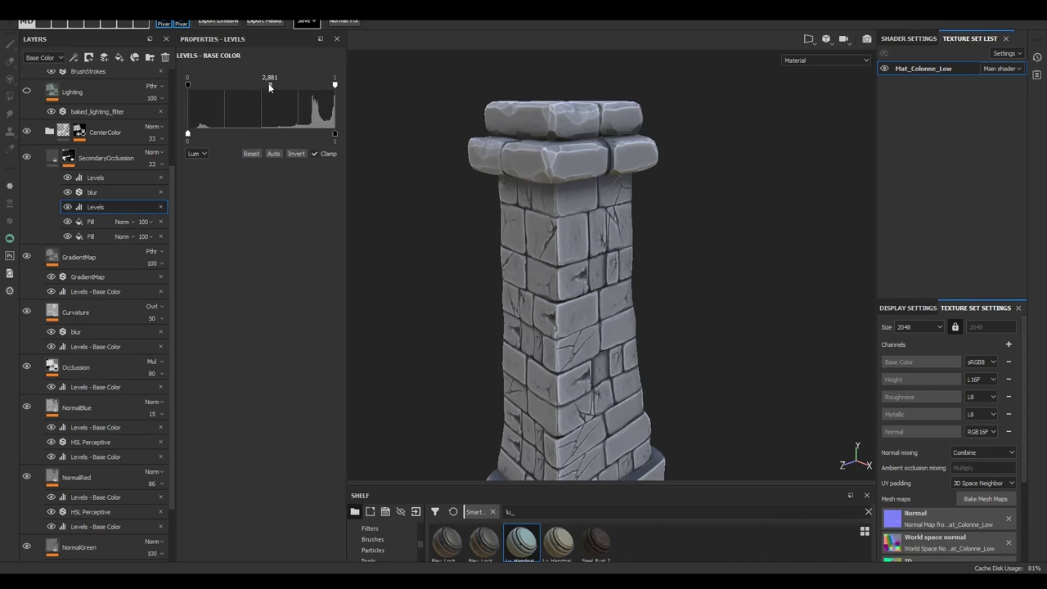
mouse_move(277, 84)
left_mouse_down()
mouse_move(268, 86)
mouse_move(285, 87)
left_mouse_up()
left_click_drag(428, 221, 446, 176, "alt")
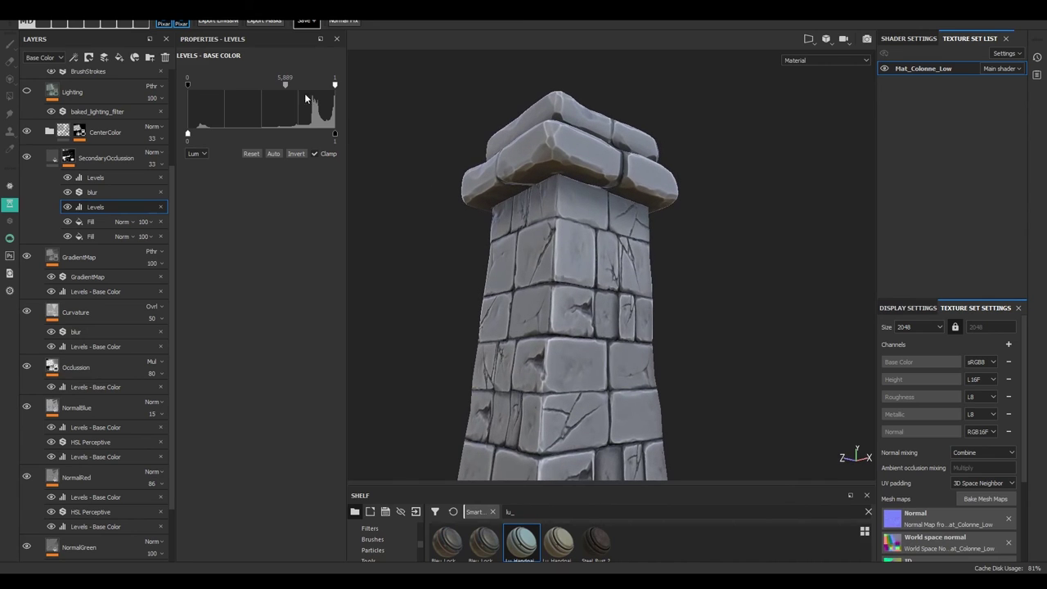
mouse_move(262, 86)
left_mouse_down()
mouse_move(242, 85)
mouse_move(281, 87)
left_mouse_up()
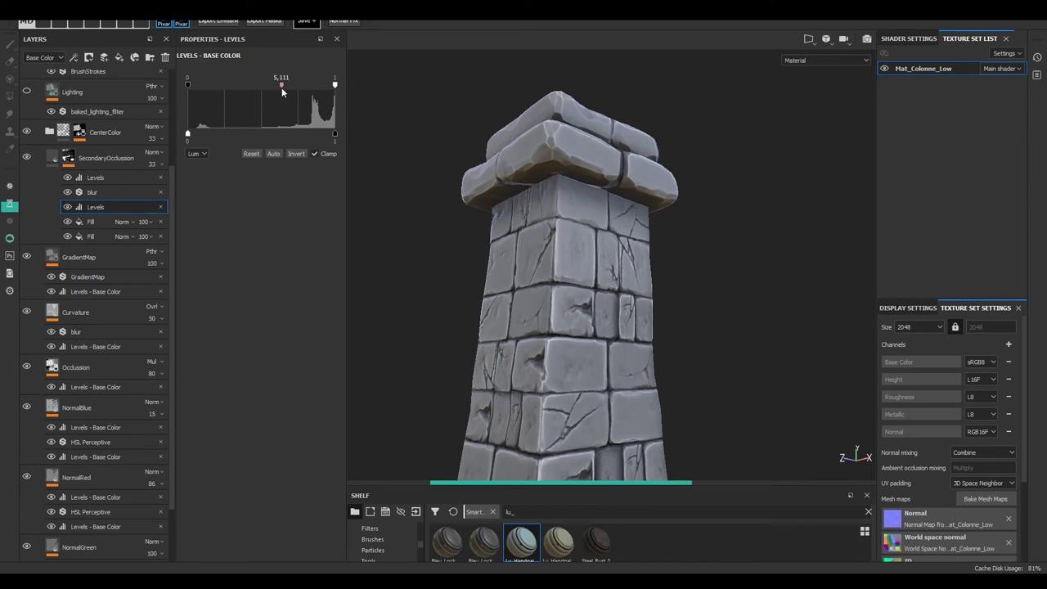
left_click(105, 191)
left_click(103, 179)
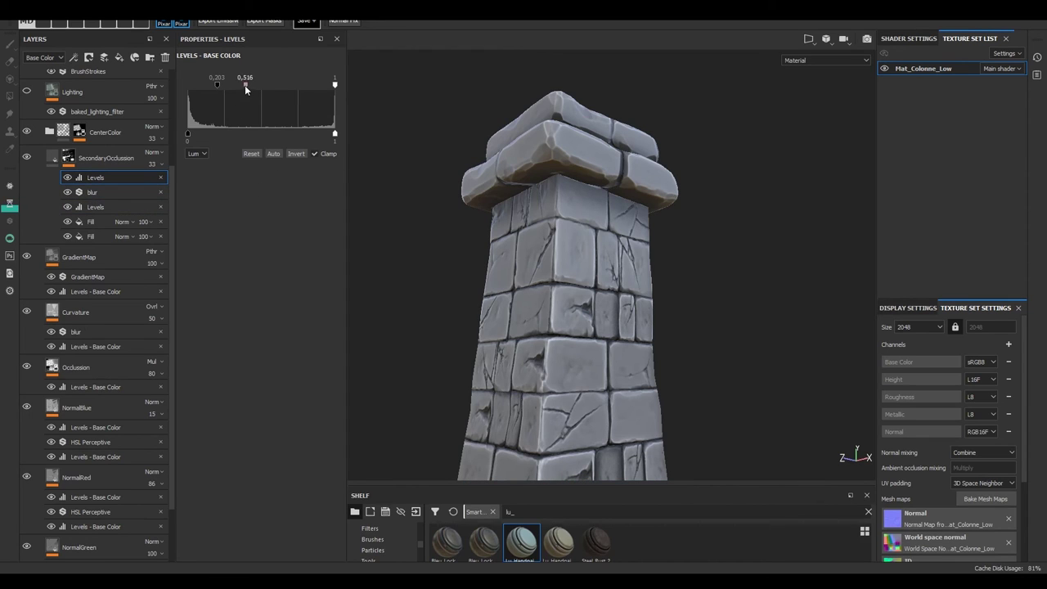
mouse_move(269, 89)
left_mouse_down()
mouse_move(279, 88)
mouse_move(241, 88)
left_mouse_up()
key("ctrl+s")
left_click(49, 133)
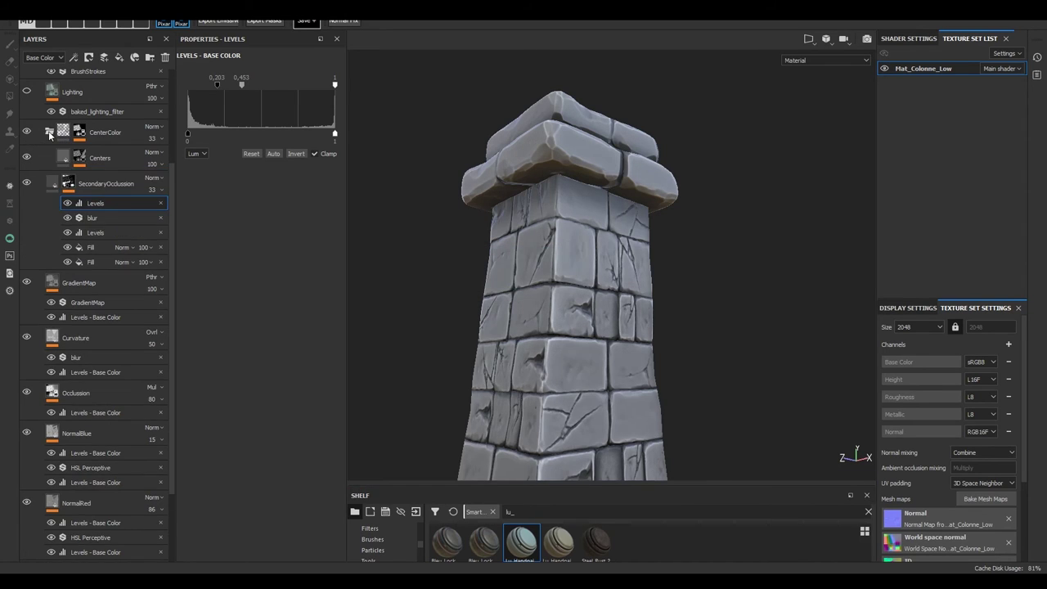
Preview the Centers fill's base colour in pure red, then undo it.
left_click(64, 156)
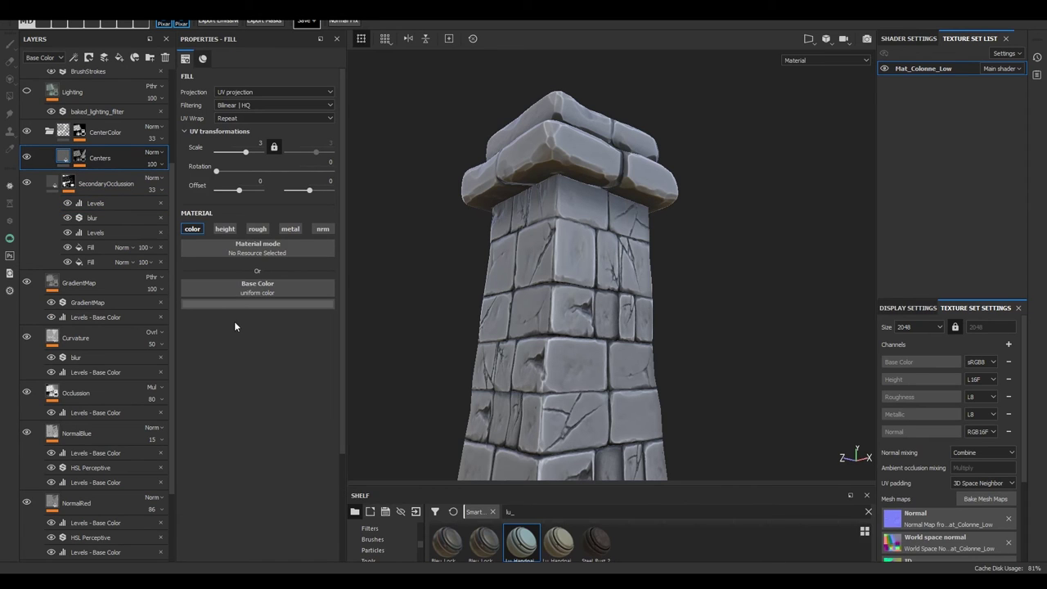
scroll(422, 327, "down", 3)
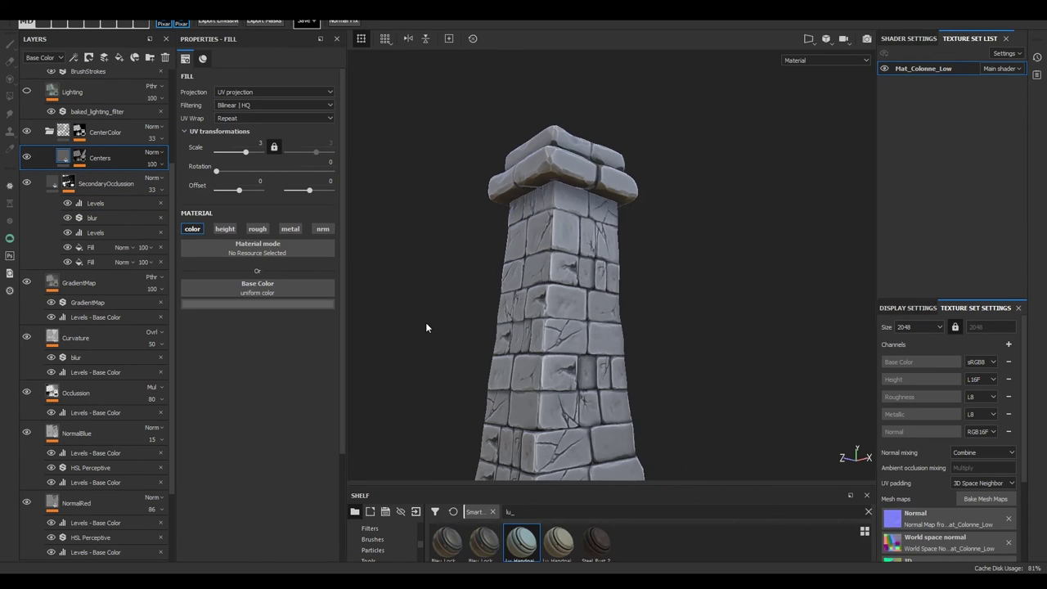
left_click(252, 304)
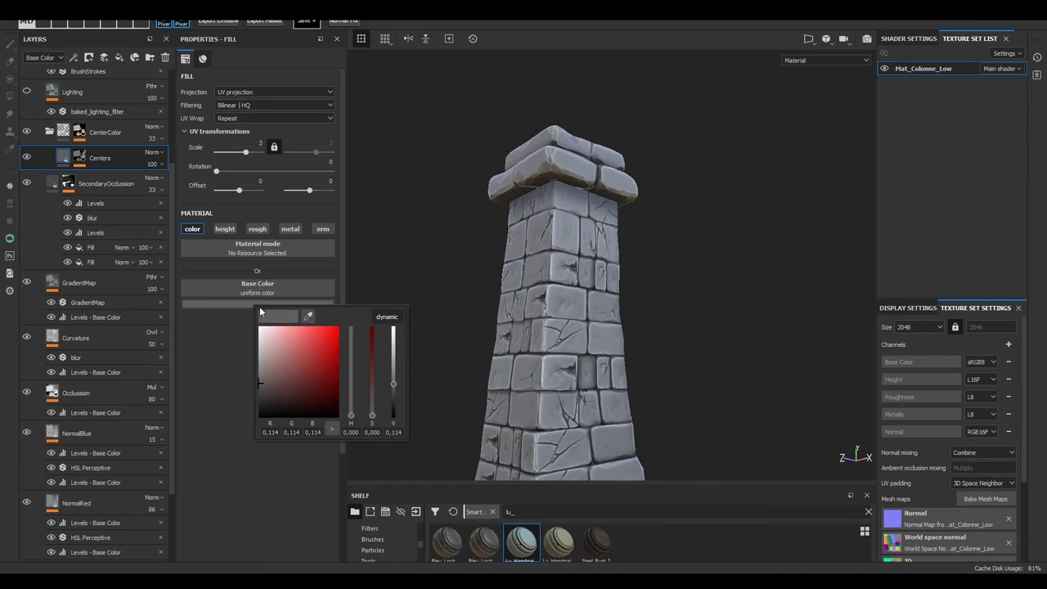
left_click_drag(325, 341, 347, 315)
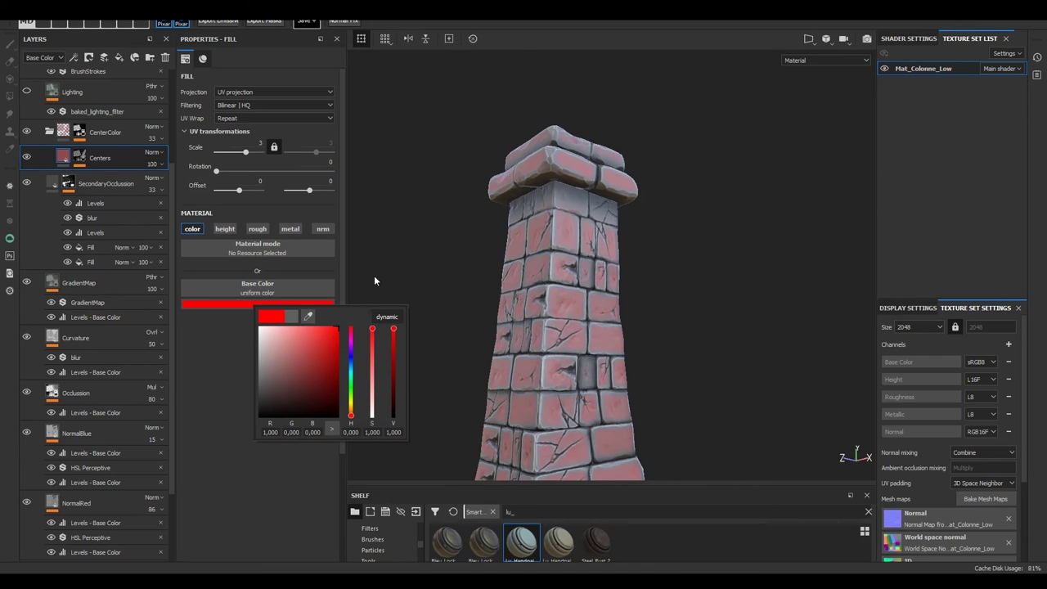
mouse_move(441, 314)
left_mouse_down("alt")
mouse_move(464, 285)
mouse_move(436, 302)
mouse_move(487, 319)
mouse_move(488, 298)
mouse_move(745, 299)
mouse_move(458, 304)
left_mouse_up("alt")
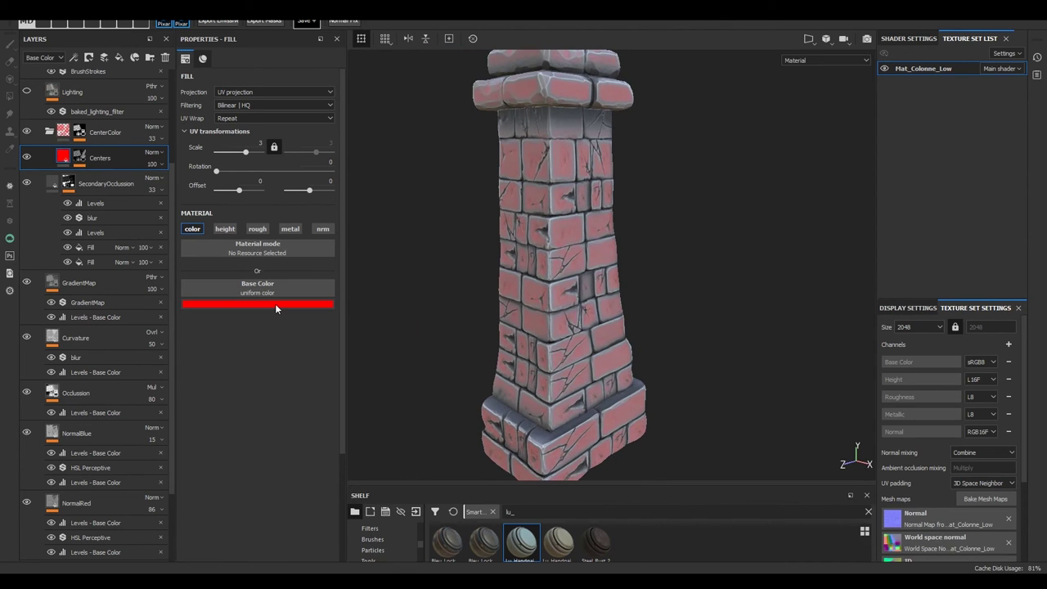
key("ctrl+z")
Give the Centers fill a dark, muted blue base colour and check the bluish bricks.
left_click(270, 304)
mouse_move(367, 423)
left_mouse_down()
mouse_move(367, 362)
mouse_move(367, 372)
left_mouse_up()
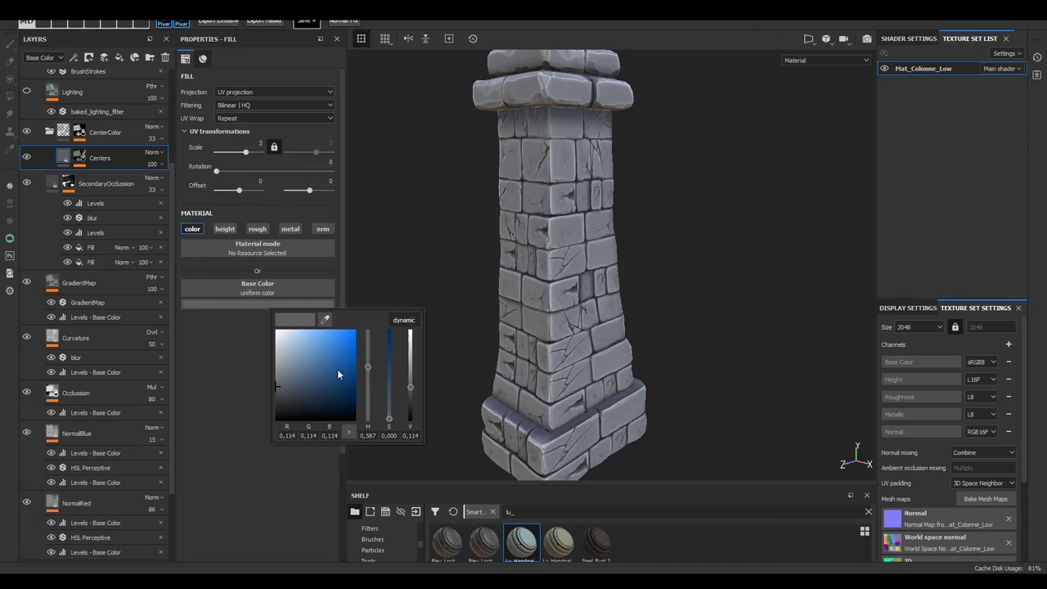
mouse_move(274, 384)
left_mouse_down()
mouse_move(358, 372)
mouse_move(347, 364)
mouse_move(352, 381)
mouse_move(348, 374)
left_mouse_up()
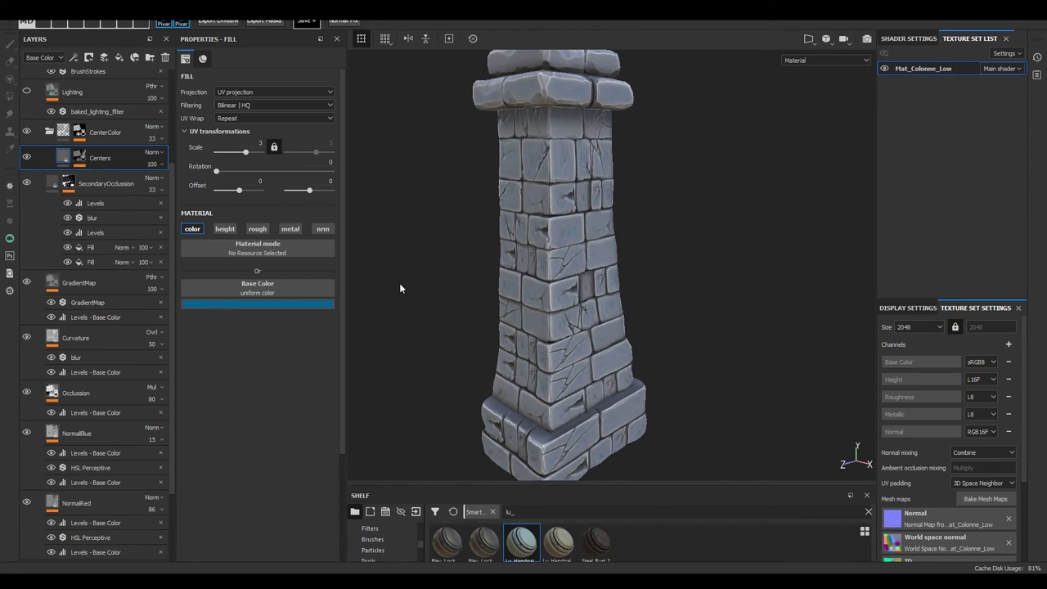
mouse_move(405, 284)
left_mouse_down("alt")
mouse_move(350, 229)
mouse_move(563, 256)
mouse_move(631, 253)
mouse_move(465, 278)
mouse_move(425, 253)
left_mouse_up("alt")
right_click_drag(425, 252, 403, 237, "alt")
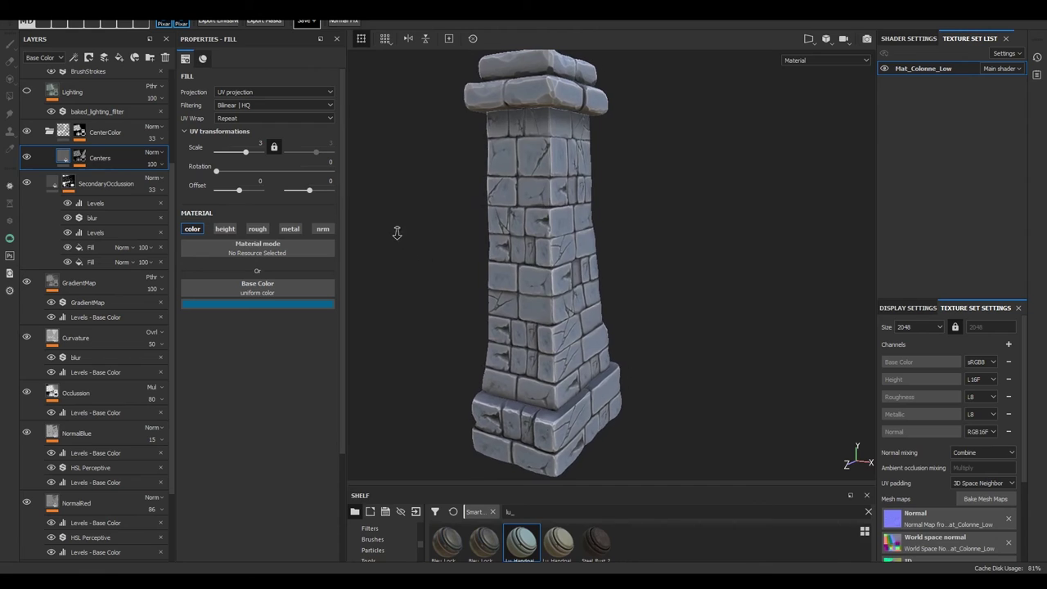
left_click(62, 157)
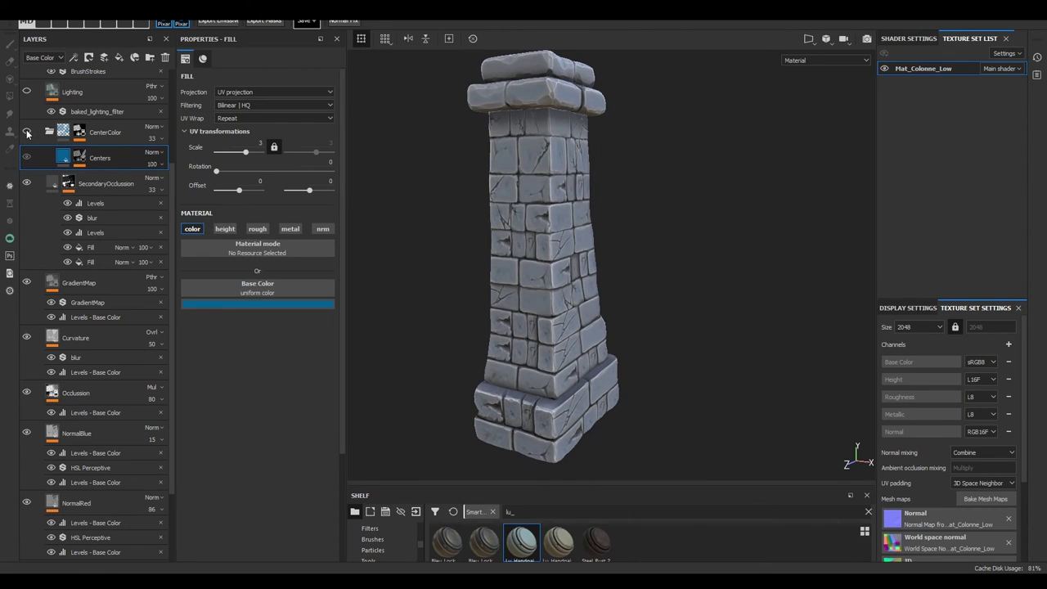
left_click(27, 133)
Turn the Lighting layer back on, toggling it off and on to compare the brighter look.
scroll(47, 134, "up", 3)
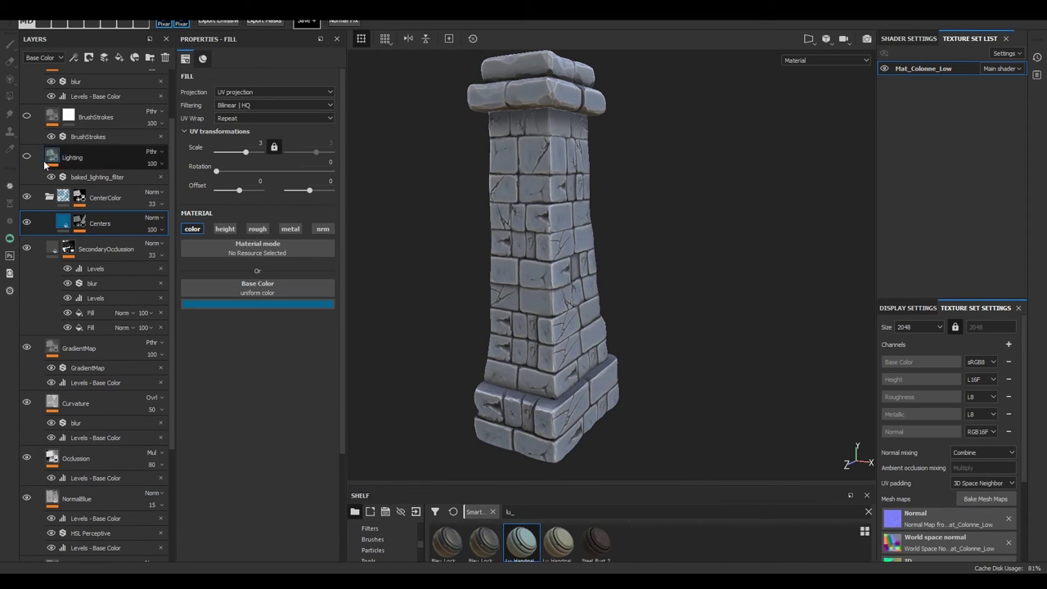
left_click(27, 158)
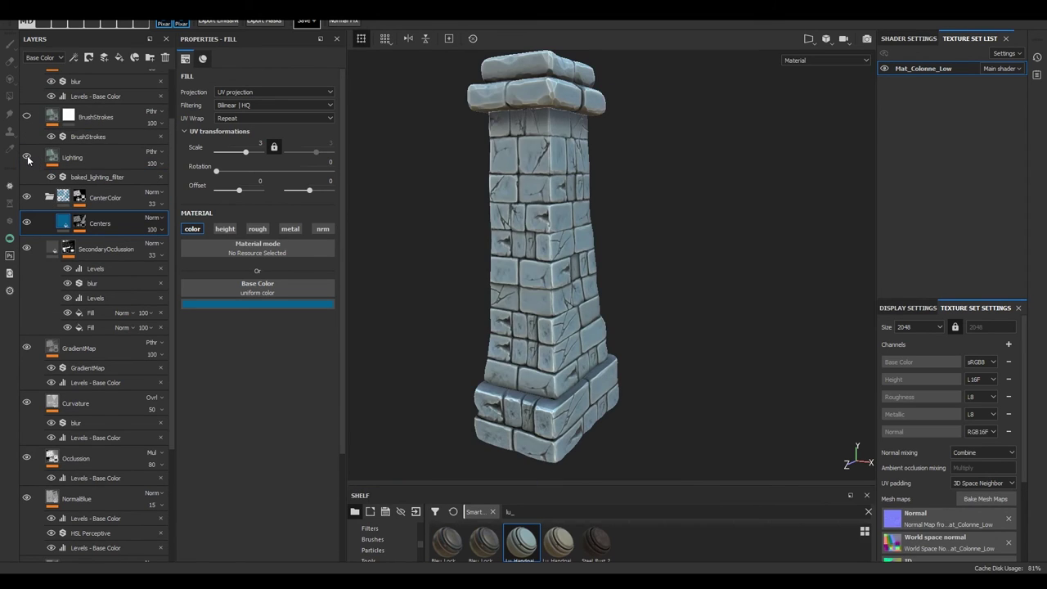
mouse_move(410, 267)
left_mouse_down("alt")
mouse_move(458, 291)
mouse_move(500, 291)
mouse_move(453, 250)
mouse_move(409, 237)
left_mouse_up("alt")
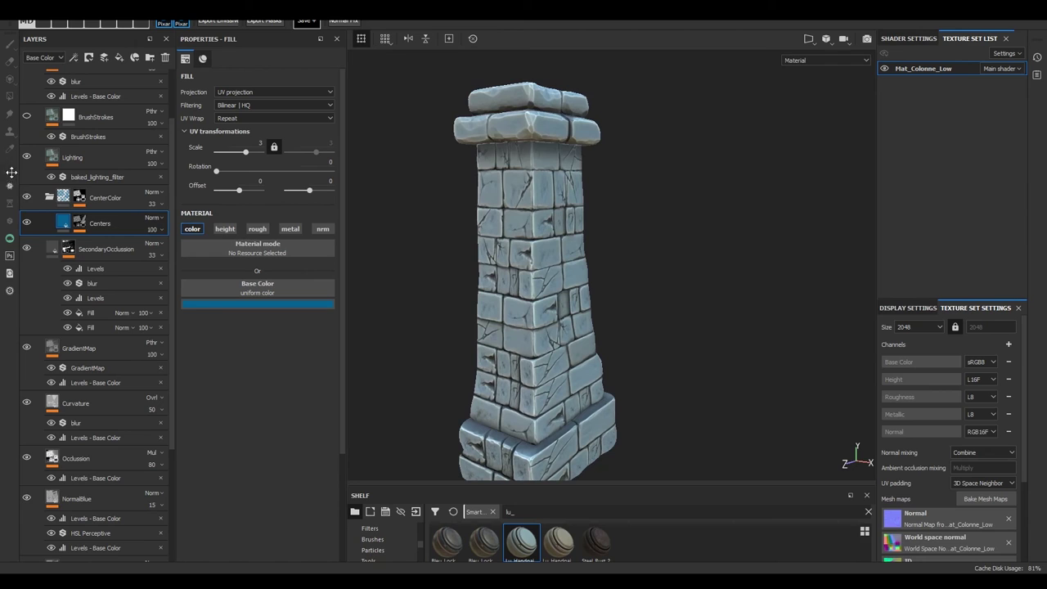
left_click(27, 158)
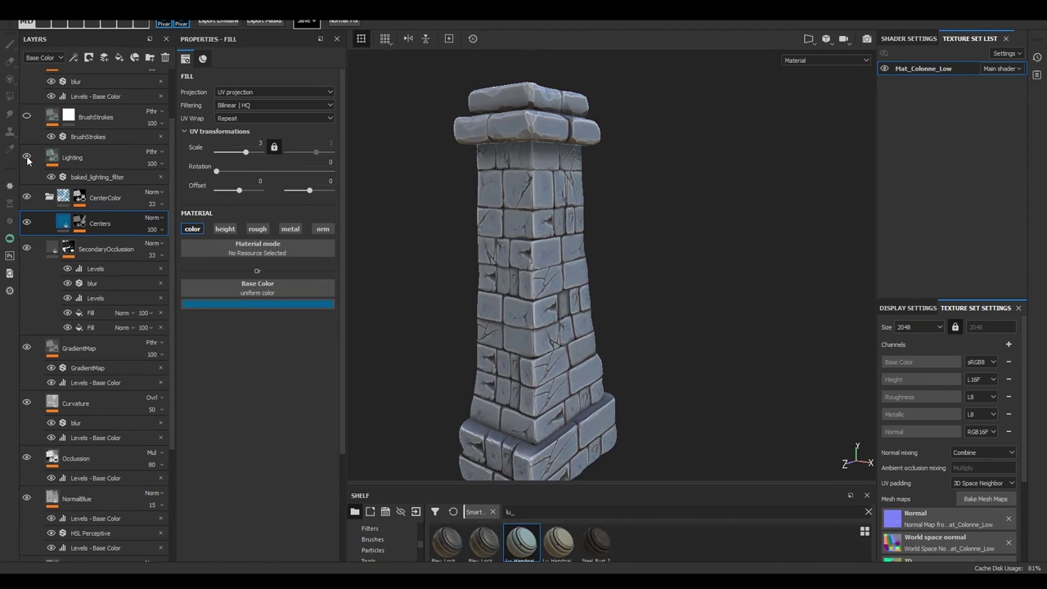
left_click(26, 158)
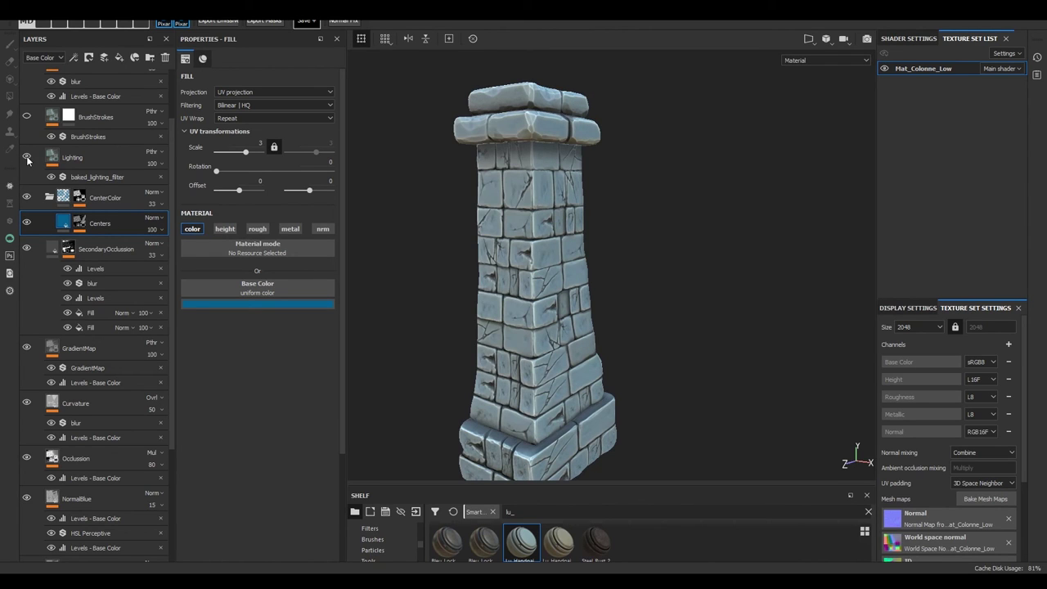
Set the baked lighting filter's Sun_Sky angles to 46 horizontal and 29 vertical.
left_click(90, 178)
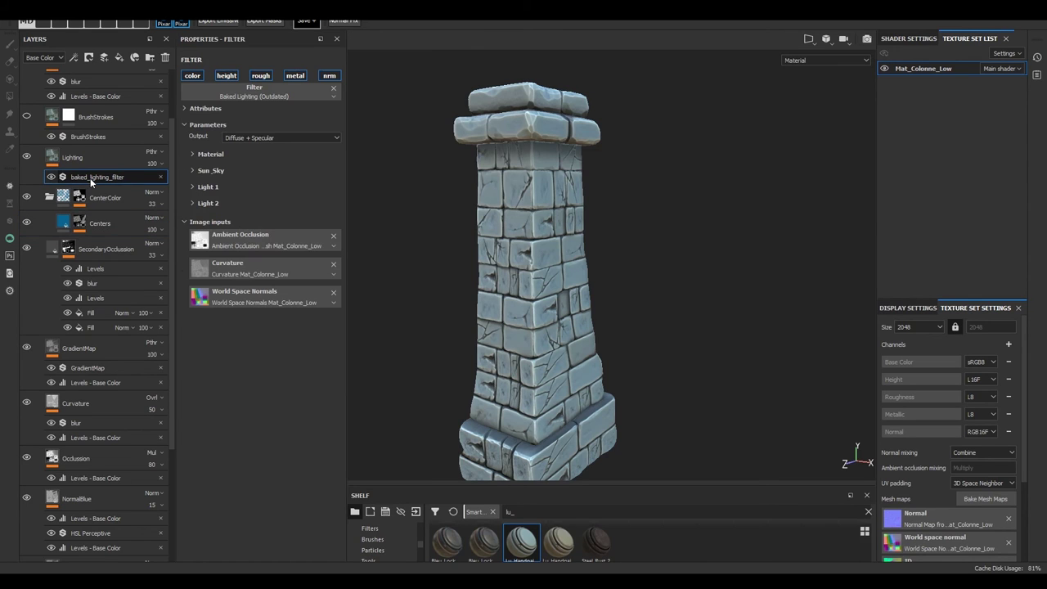
left_click(193, 154)
left_click(193, 154)
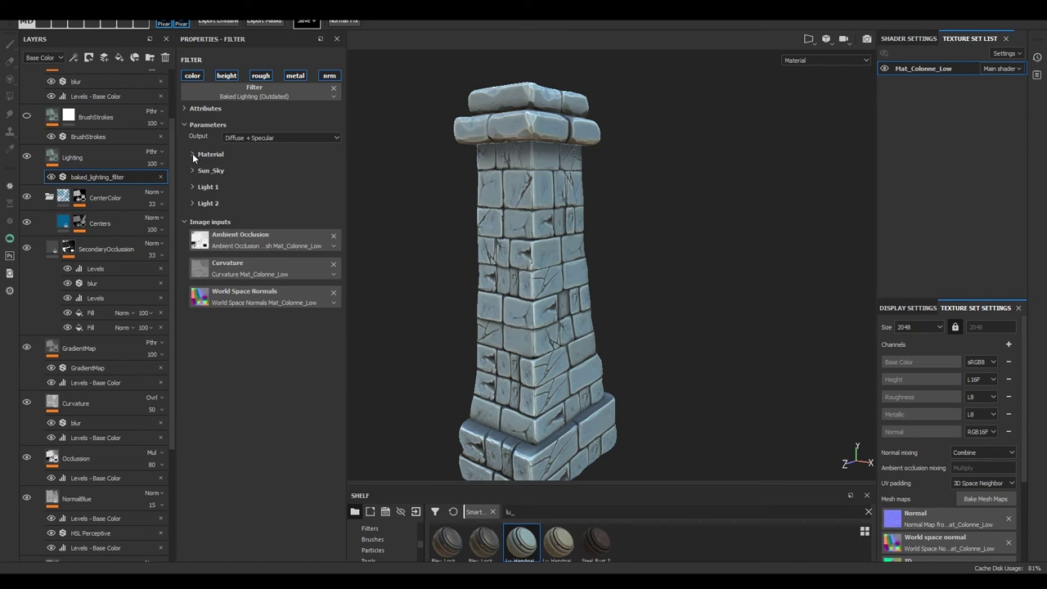
left_click(193, 171)
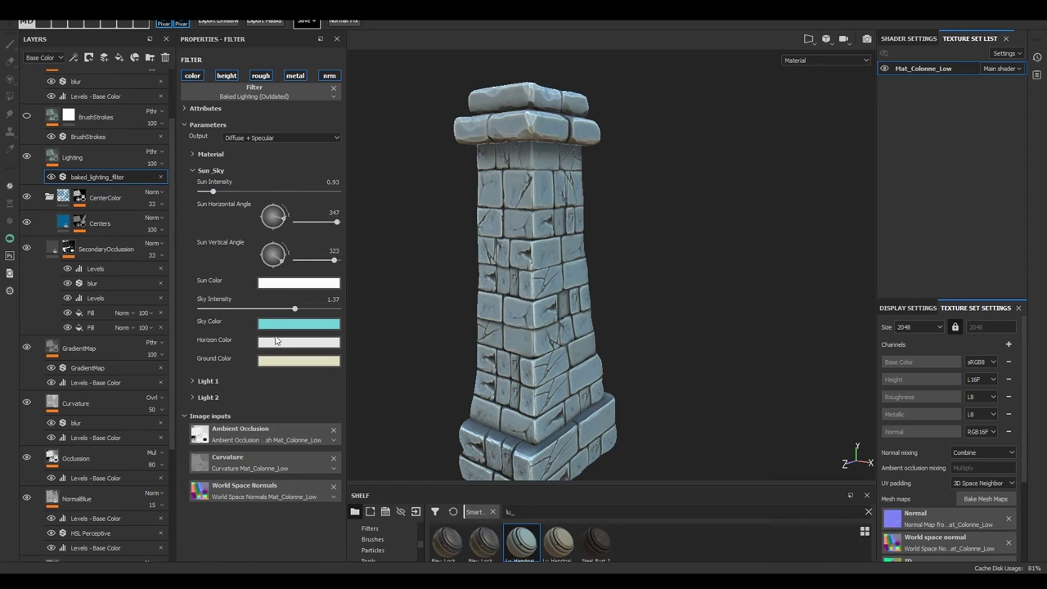
left_click_drag(281, 217, 282, 207)
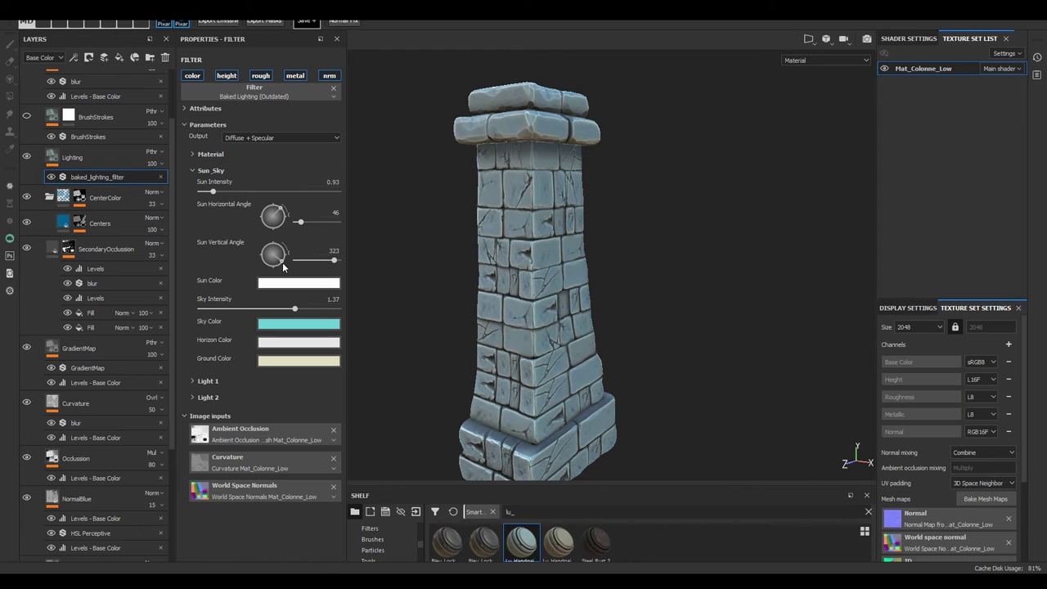
mouse_move(284, 266)
left_mouse_down()
mouse_move(285, 247)
mouse_move(291, 256)
left_mouse_up()
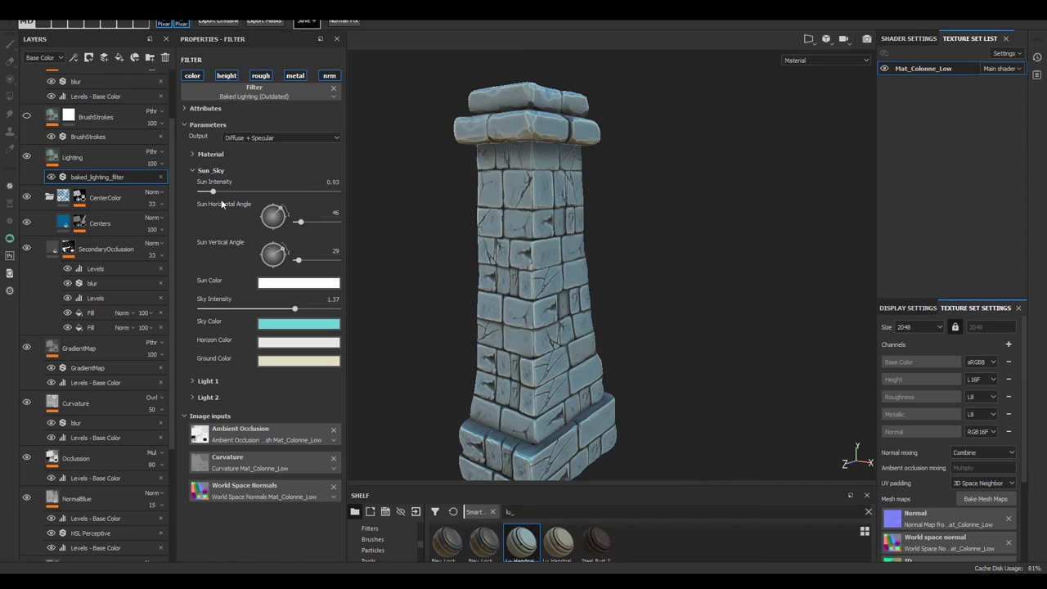
Set Light 1's horizontal angle to 307 and vertical angle to 360.
left_click(193, 170)
left_click(193, 186)
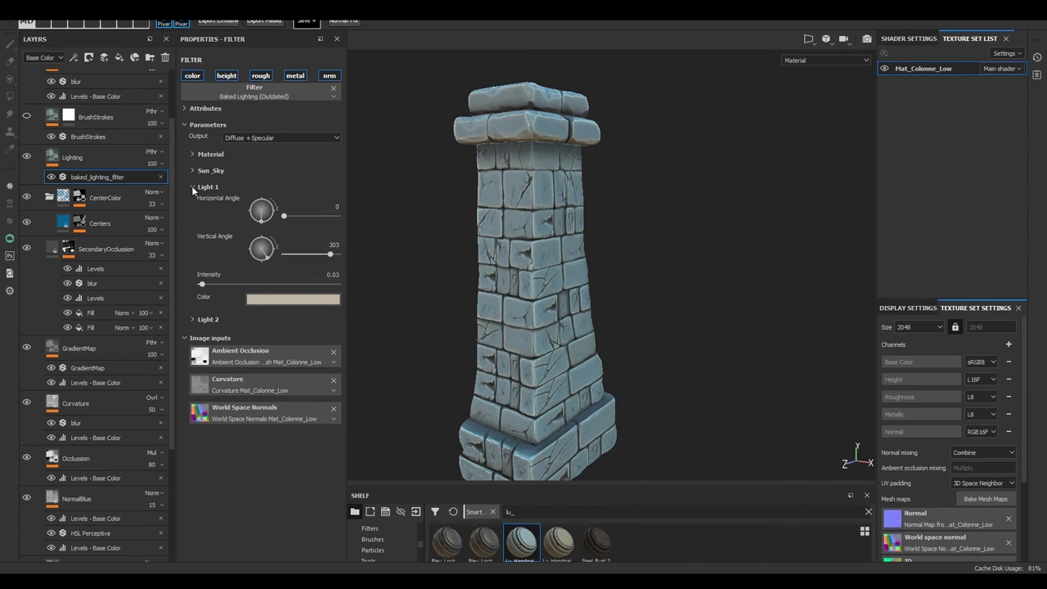
left_click_drag(259, 220, 349, 213)
left_click_drag(330, 256, 346, 254)
left_click(194, 187)
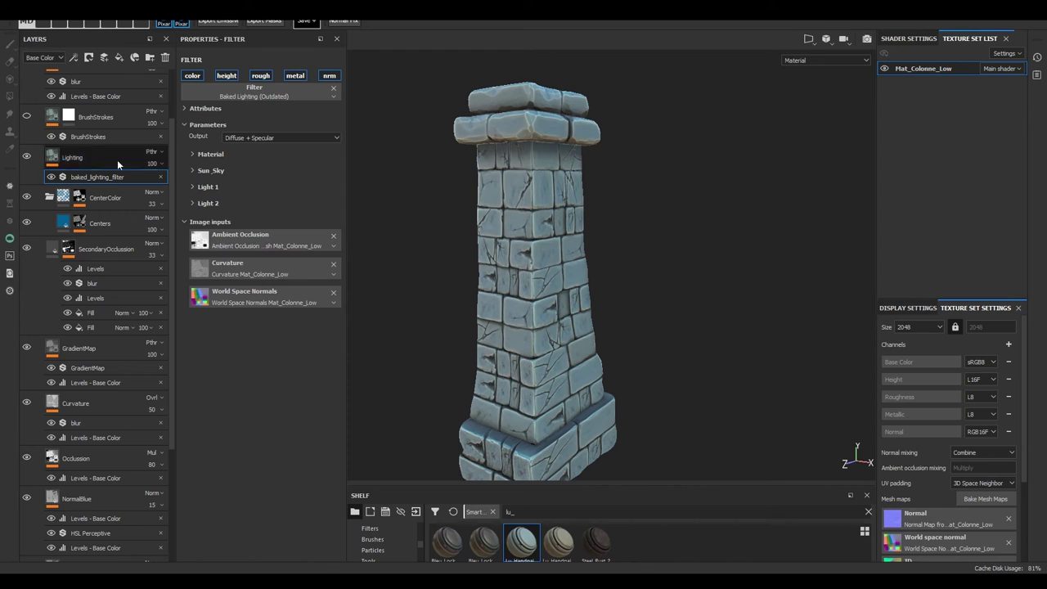
Switch off the Lighting layer's visibility, then select the BrushStrokes filter to view its settings.
left_click(26, 157)
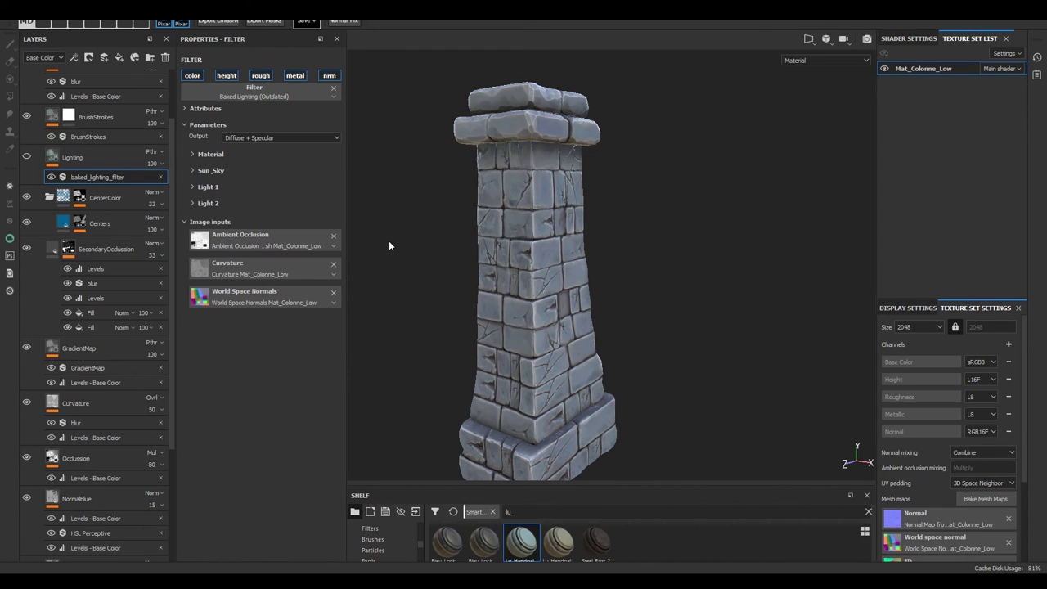
scroll(428, 271, "up", 3)
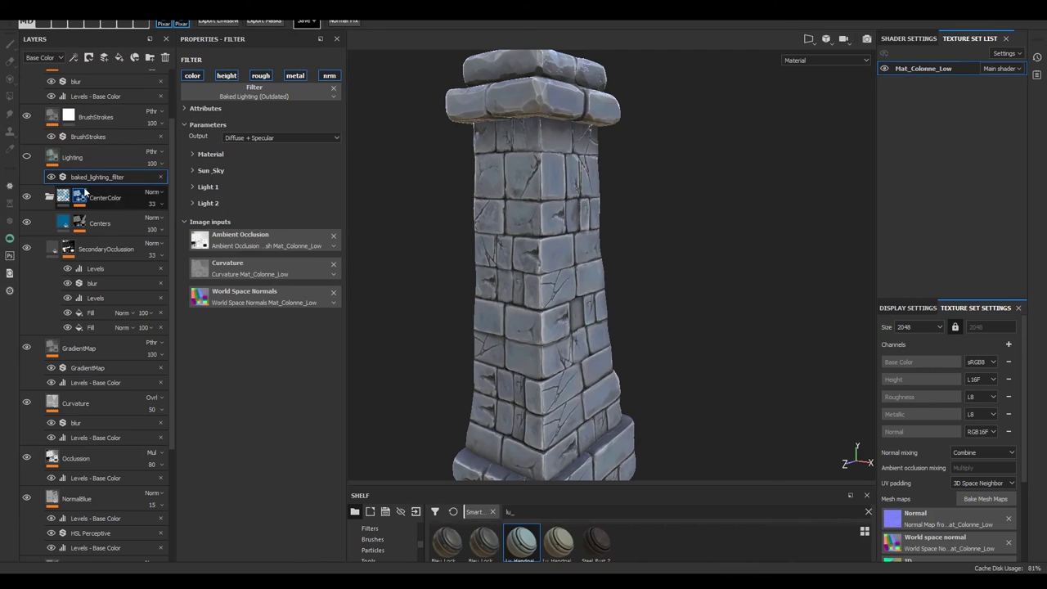
left_click(80, 137)
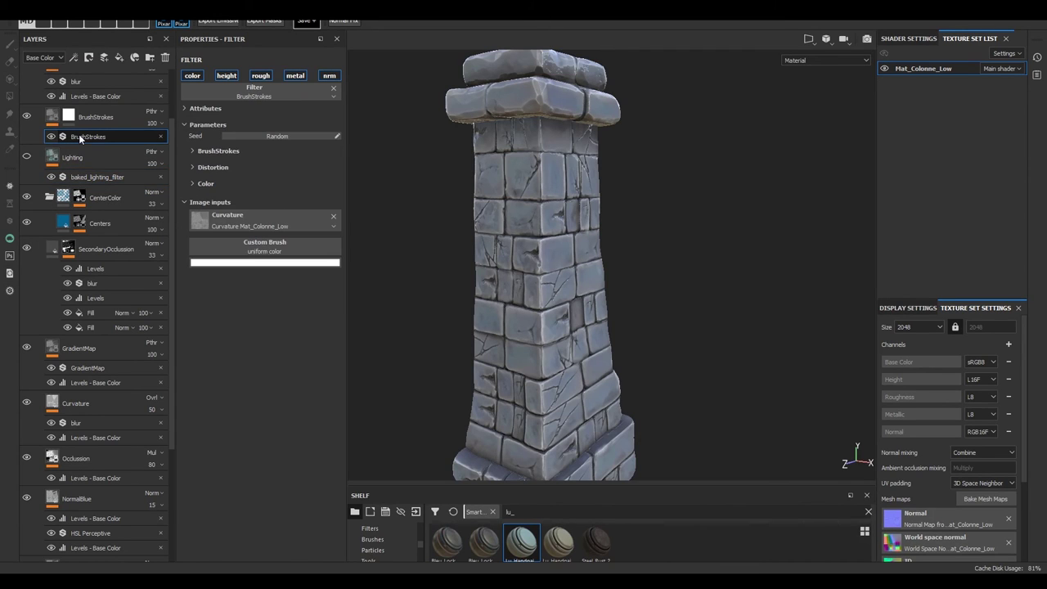
Set BrushStrokes BlendWithOriginal to 0, X Amount to 189 and Y Amount to 186.
left_click(193, 151)
left_click_drag(200, 211, 296, 213)
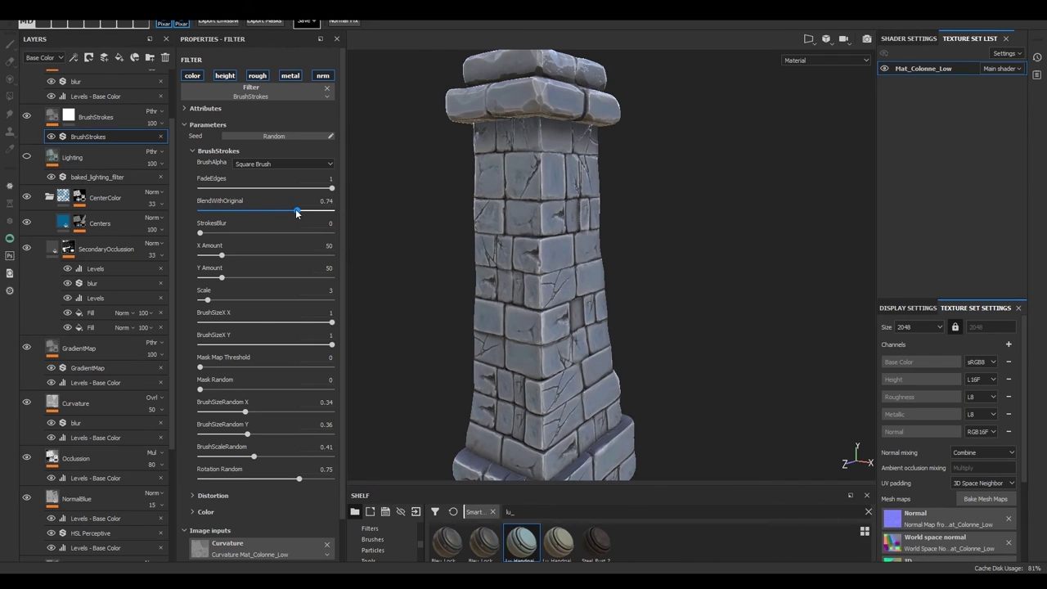
left_click_drag(272, 213, 195, 213)
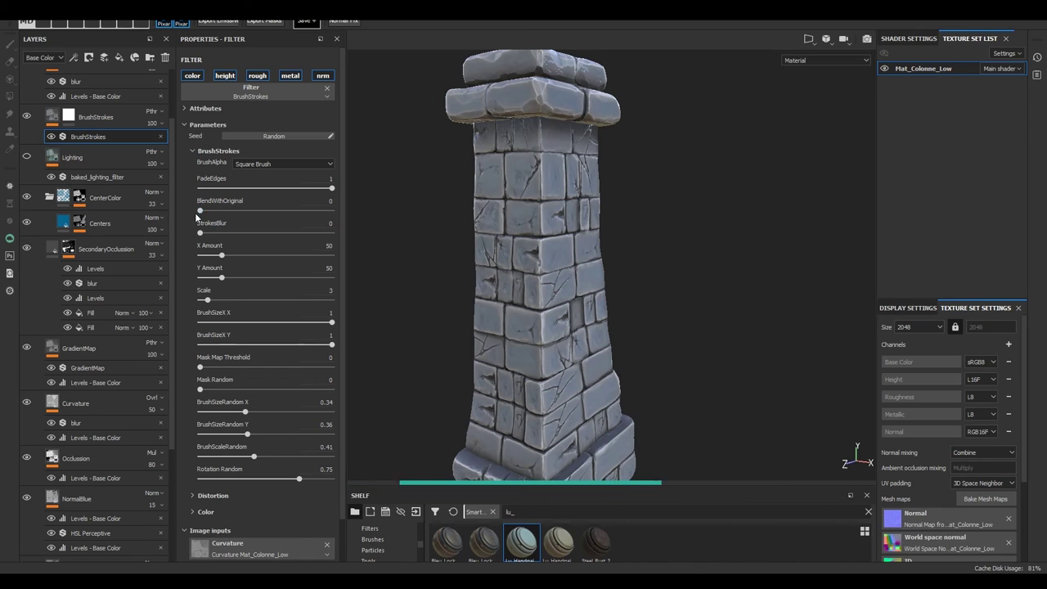
left_click_drag(221, 255, 281, 256)
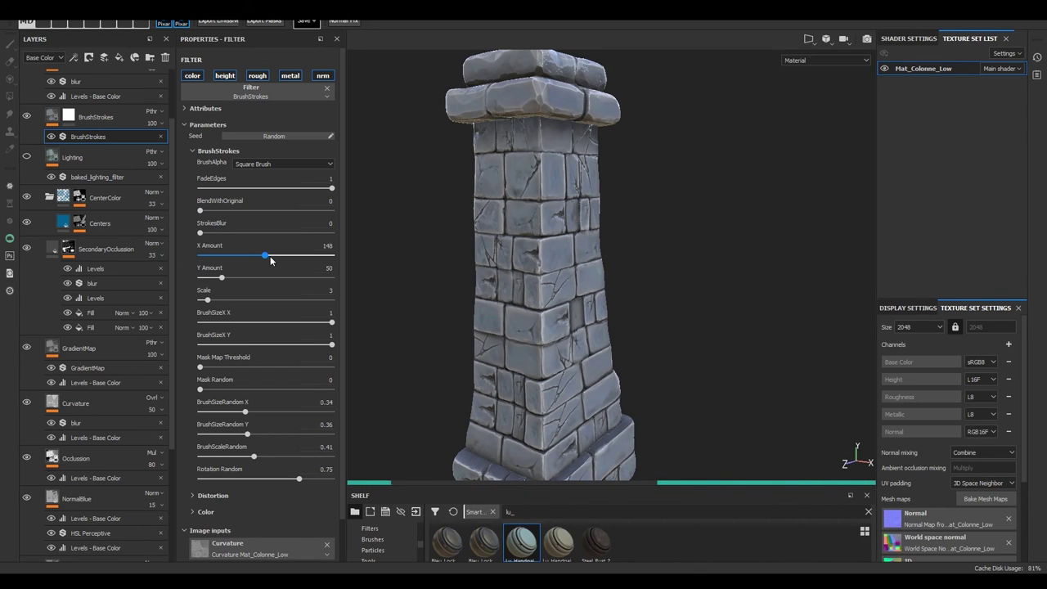
left_click_drag(281, 260, 283, 256)
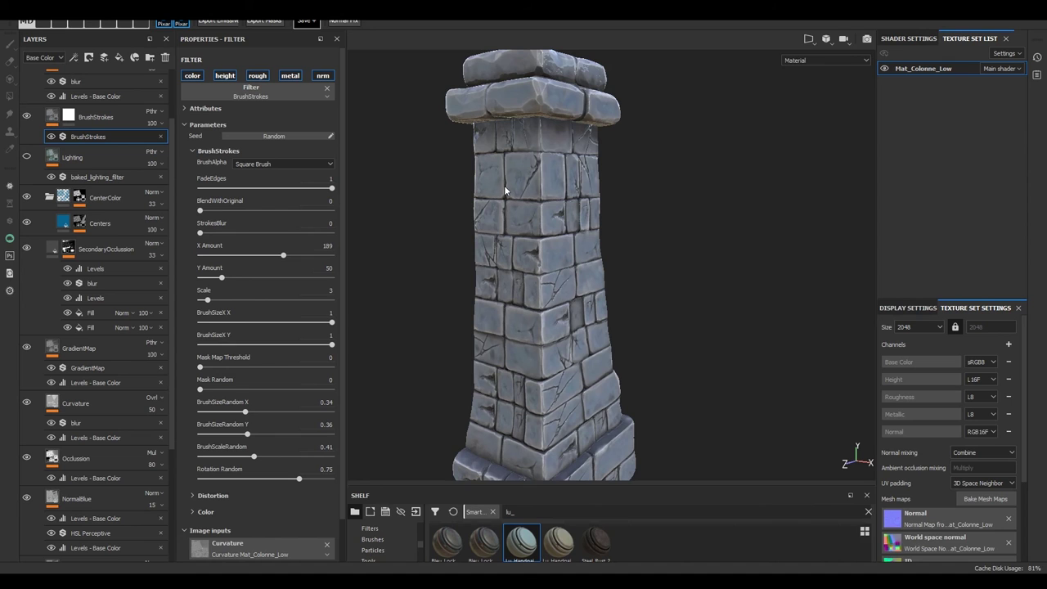
mouse_move(467, 233)
left_mouse_down("alt")
mouse_move(481, 254)
mouse_move(404, 252)
left_mouse_up("alt")
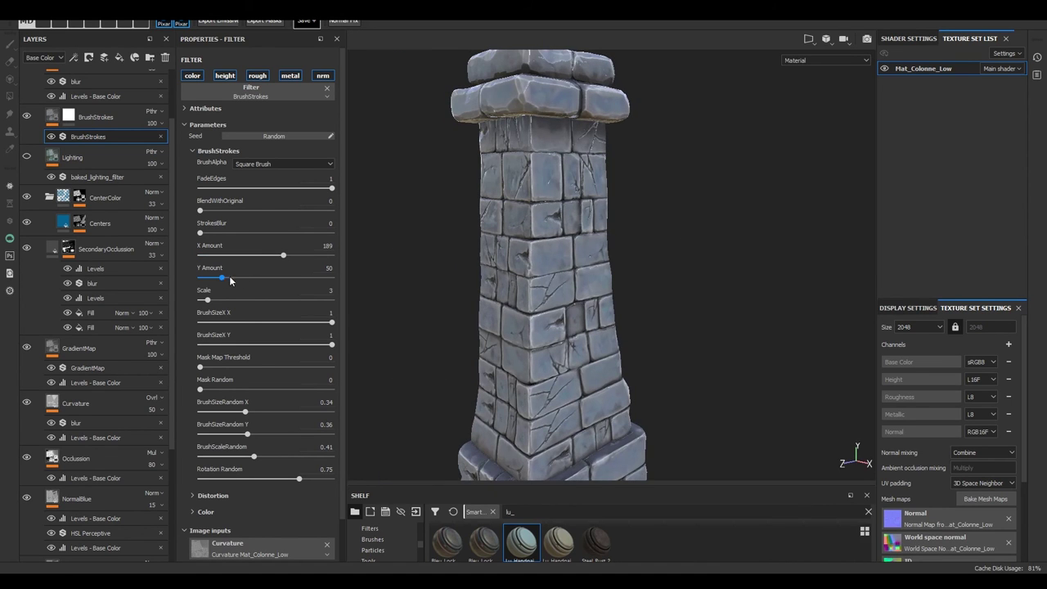
left_click_drag(228, 280, 282, 279)
mouse_move(365, 293)
left_mouse_down("alt")
mouse_move(346, 205)
mouse_move(455, 234)
mouse_move(428, 209)
mouse_move(575, 366)
mouse_move(548, 305)
left_mouse_up("alt")
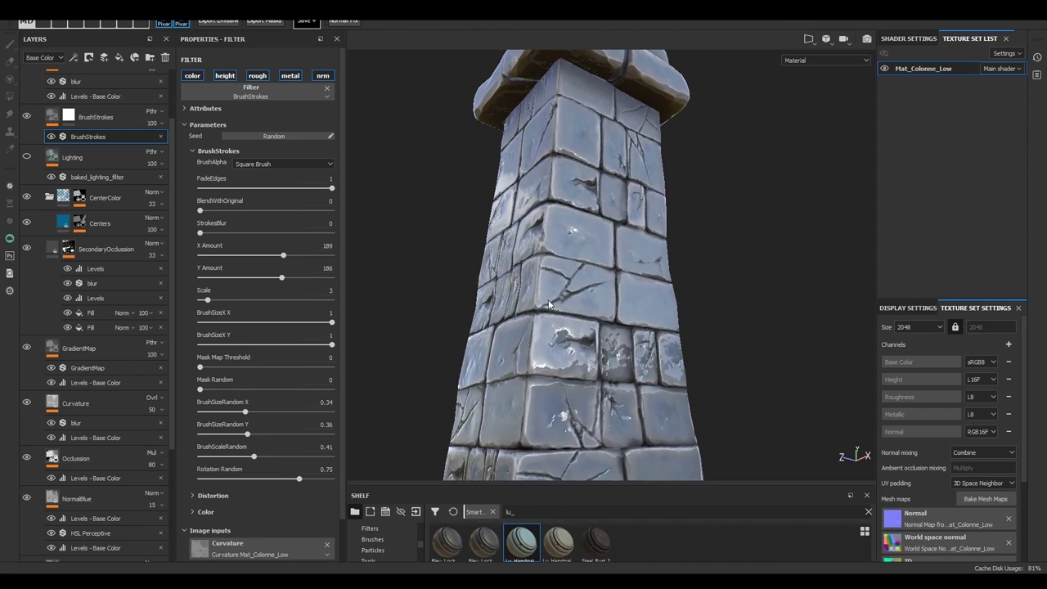
Stop the filter affecting roughness and enable it on the normal channel.
left_click(258, 75)
scroll(244, 364, "down", 2)
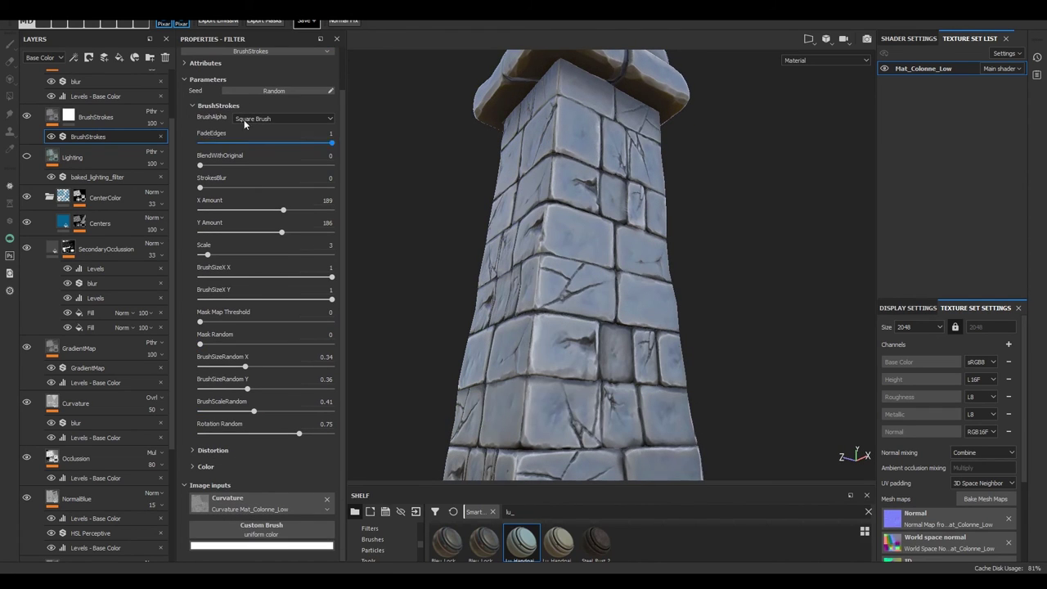
scroll(386, 211, "down", 3)
scroll(436, 257, "up", 1)
scroll(445, 265, "up", 2)
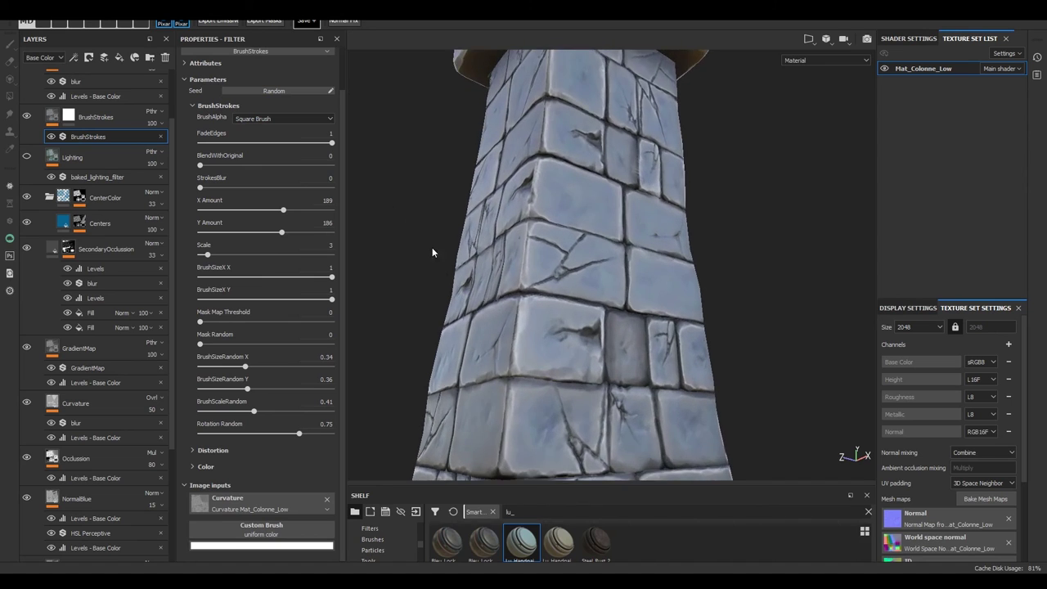
scroll(445, 265, "up", 2)
scroll(501, 233, "up", 1)
scroll(265, 157, "up", 2)
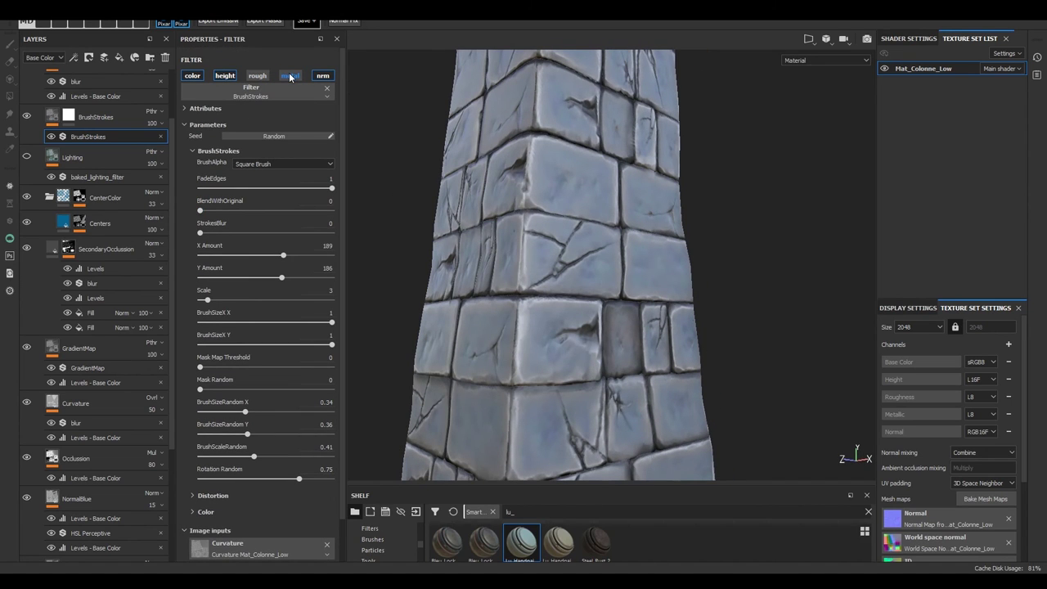
left_click(323, 75)
mouse_move(402, 203)
left_mouse_down("alt")
mouse_move(430, 223)
mouse_move(426, 200)
left_mouse_up("alt")
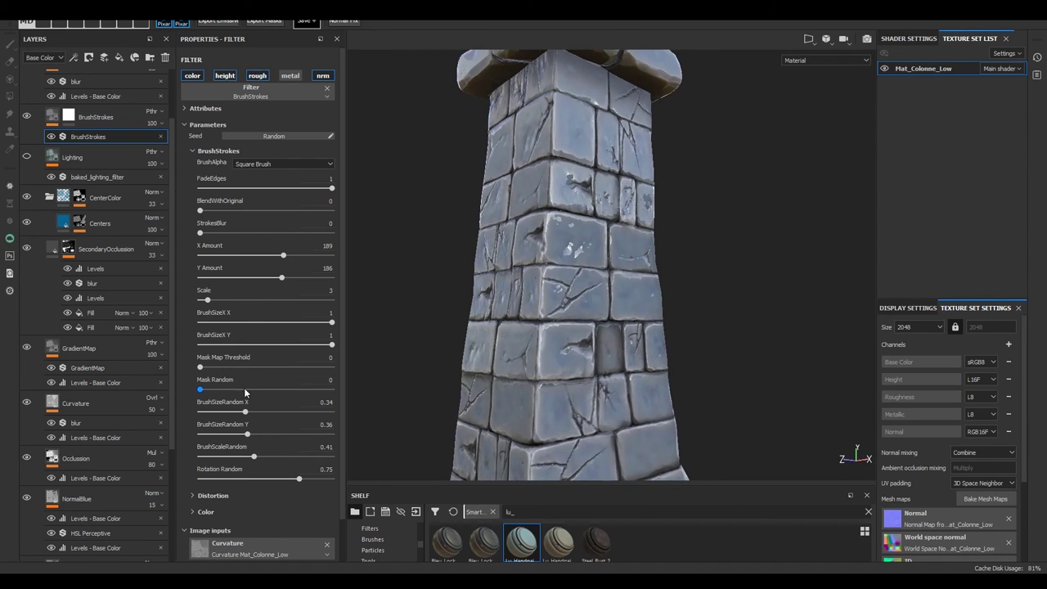
scroll(251, 421, "down", 1)
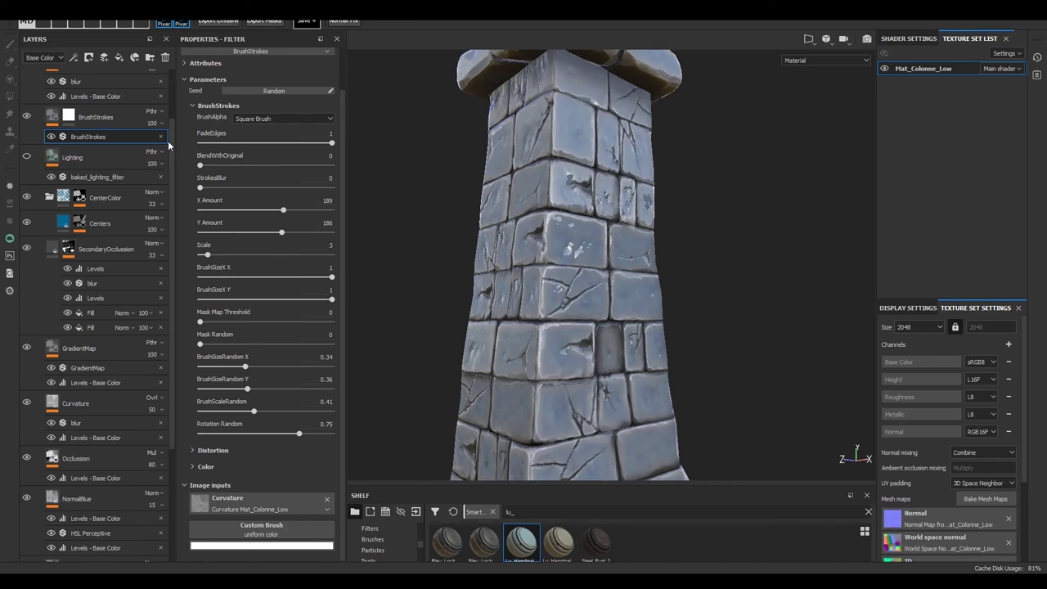
left_click(183, 80)
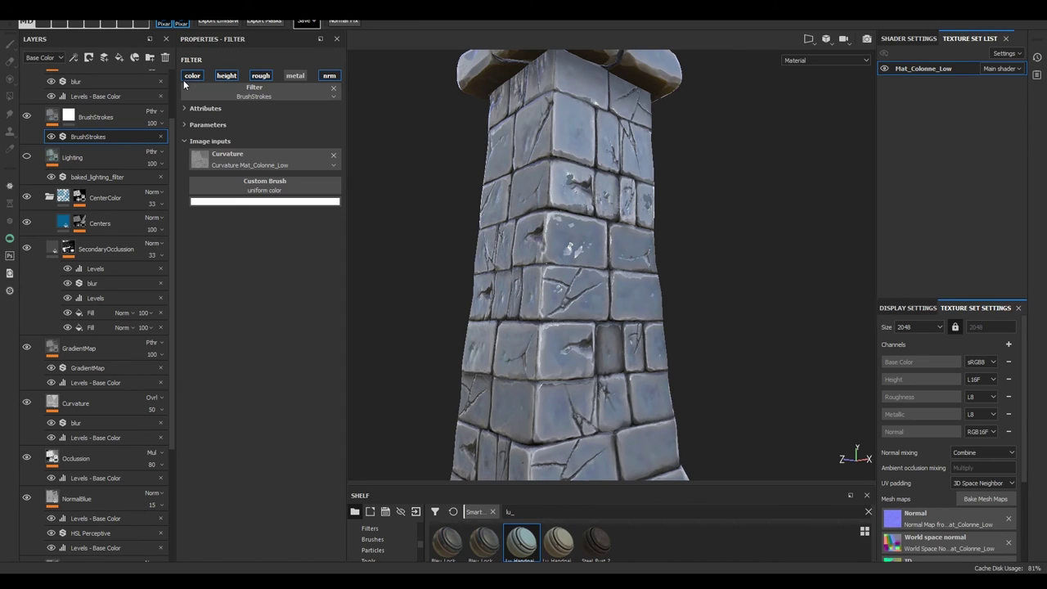
Expand the filter's Distortion and Color sections and raise Random Luminance to 0.56.
left_click(186, 140)
left_click(187, 124)
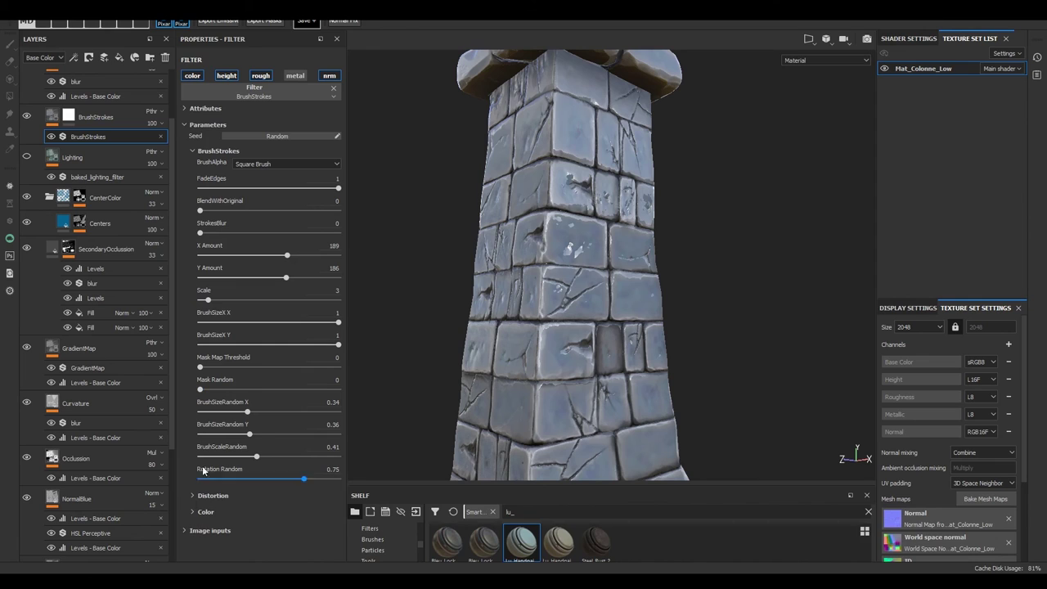
left_click(191, 495)
scroll(191, 495, "down", 1)
left_click(191, 531)
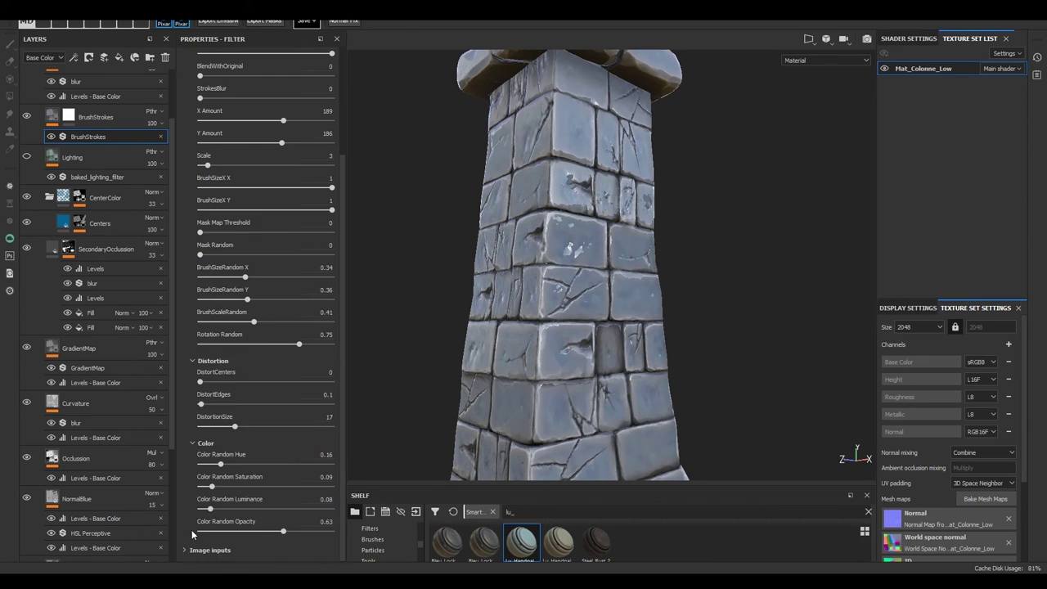
left_click_drag(218, 513, 272, 512)
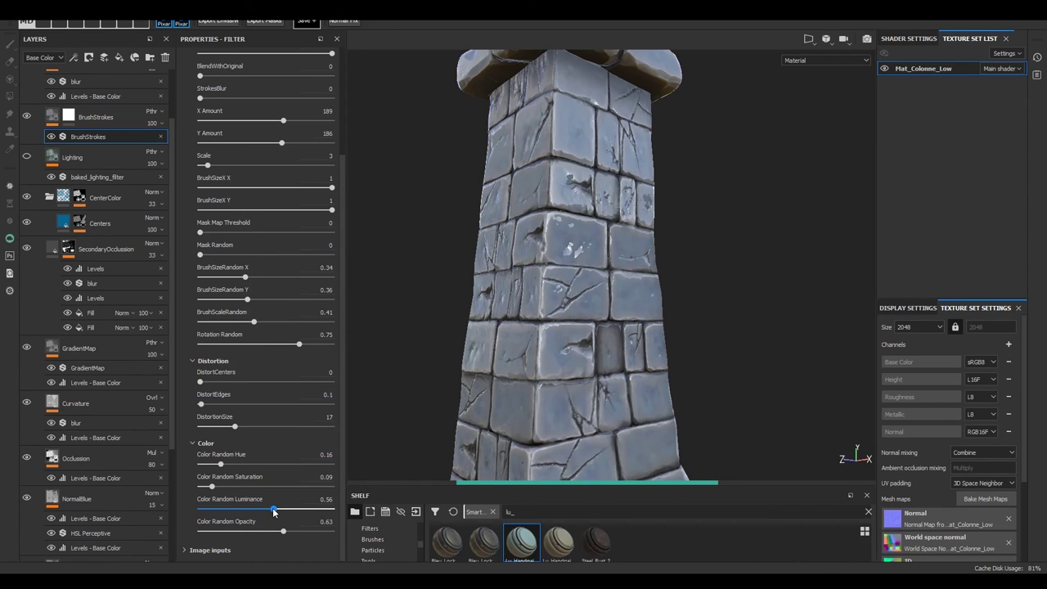
left_click_drag(271, 512, 273, 512)
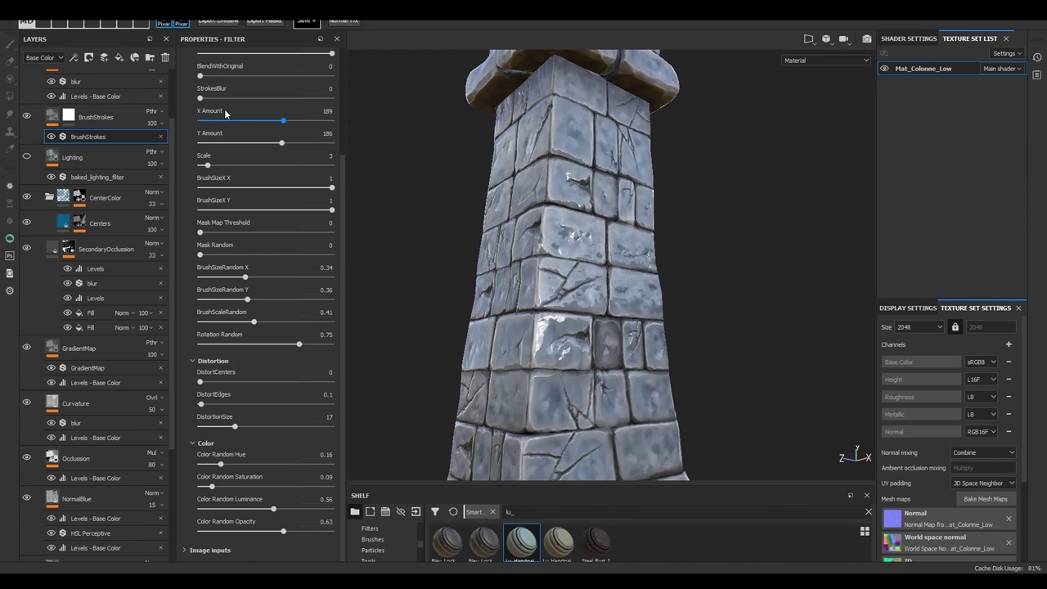
Set Mask Random to 0.34, then hide the BrushStrokes layer to compare.
scroll(202, 144, "up", 3)
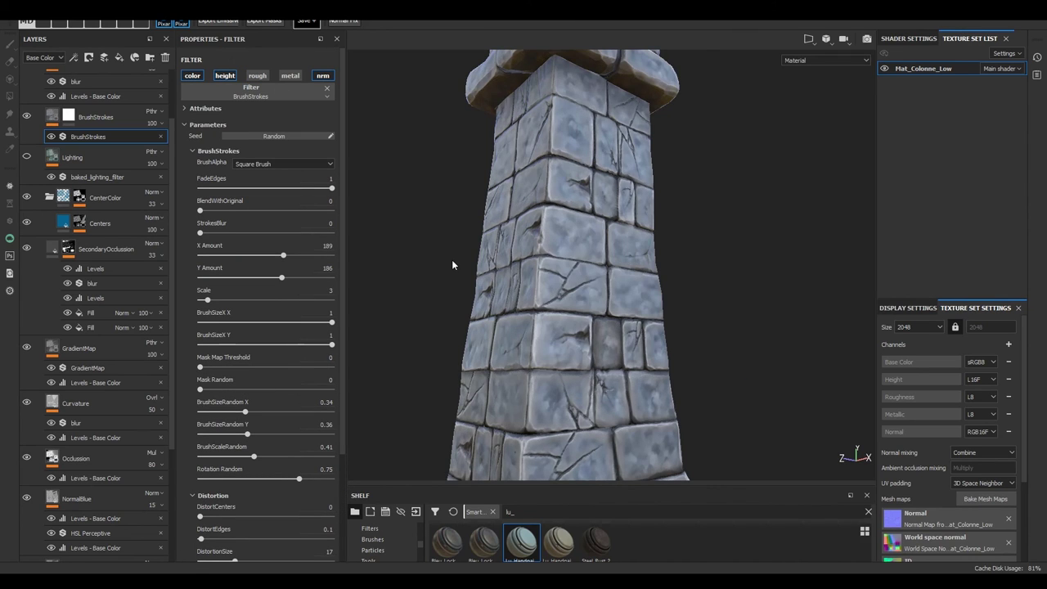
scroll(450, 256, "up", 2)
left_click_drag(203, 389, 243, 391)
scroll(349, 166, "down", 3)
mouse_move(349, 166)
left_mouse_down("alt")
mouse_move(530, 197)
mouse_move(512, 198)
mouse_move(589, 224)
left_mouse_up("alt")
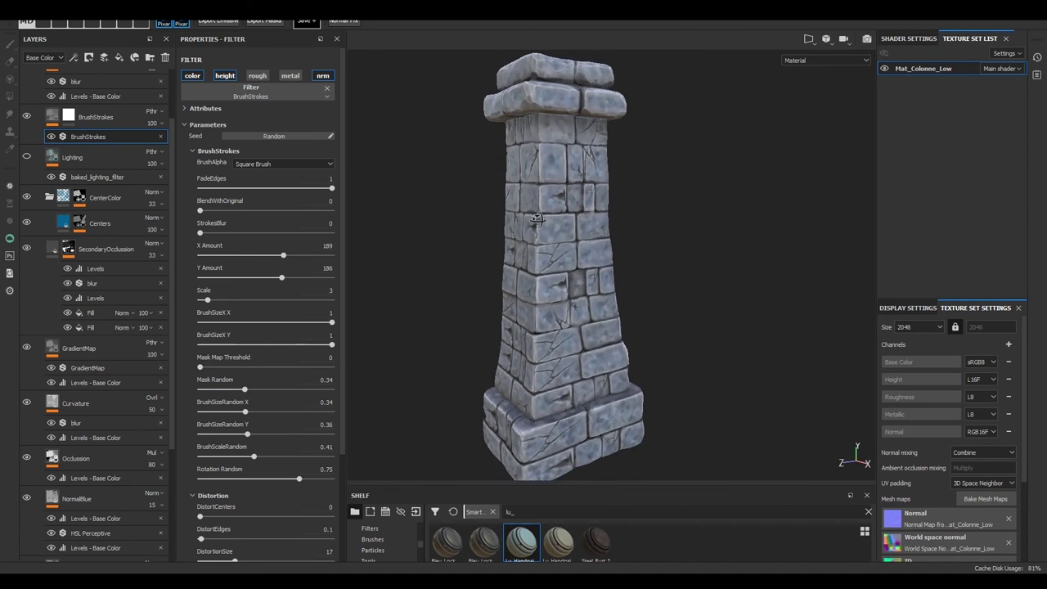
left_click(24, 116)
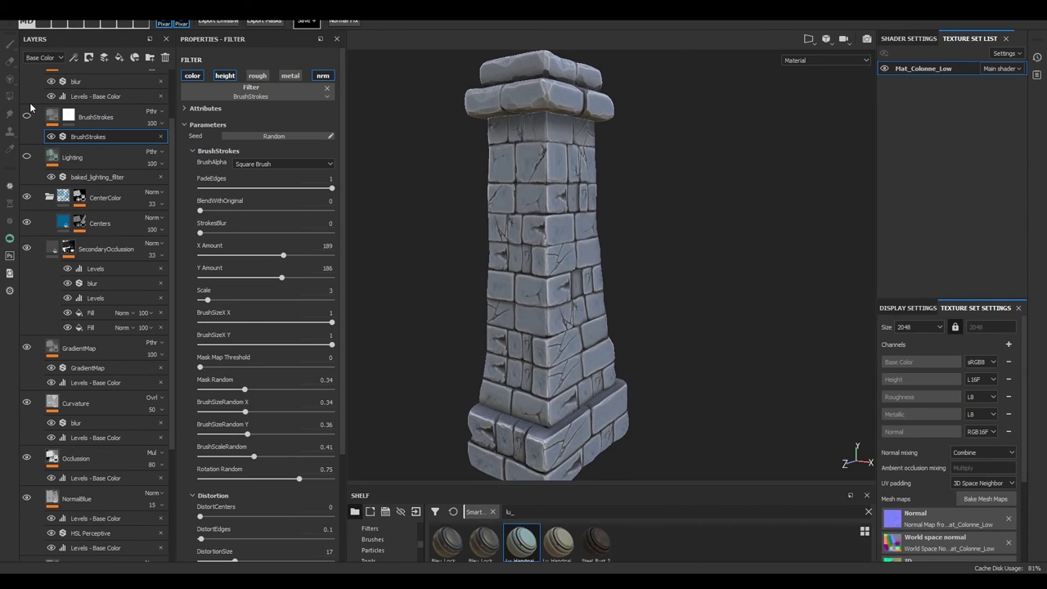
scroll(29, 102, "up", 1)
scroll(31, 111, "up", 1)
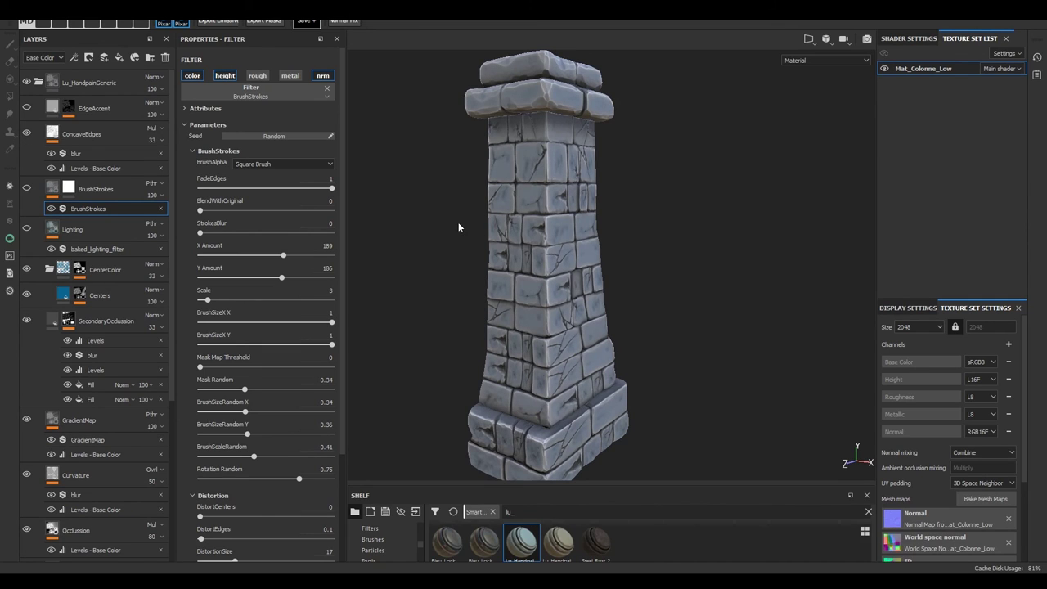
Toggle ConcaveEdges on and off repeatedly to compare the brick edge shading up close.
right_click_drag(442, 205, 458, 245, "alt")
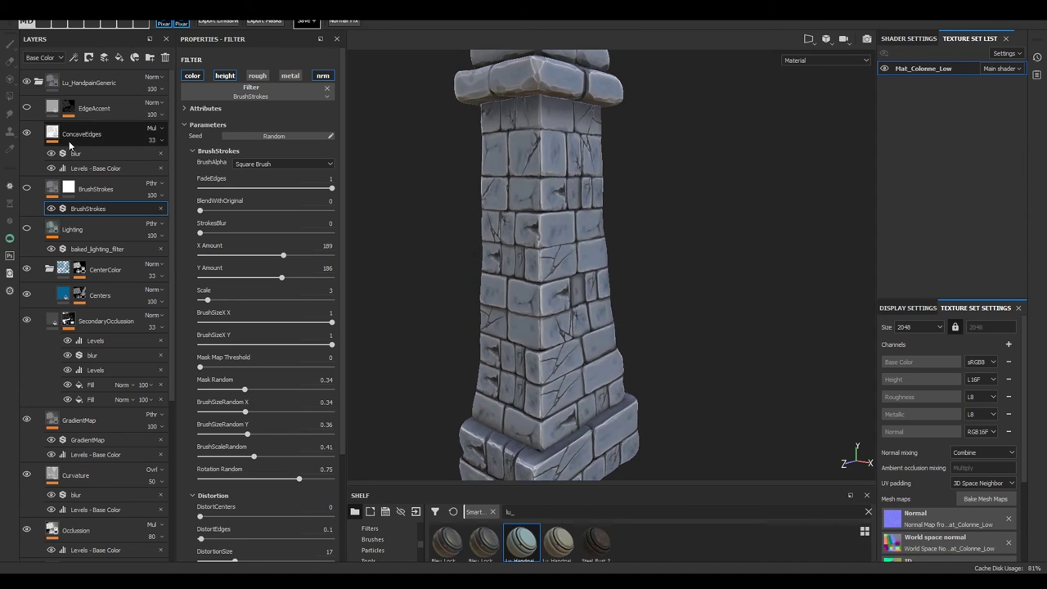
left_click(27, 134)
left_click(26, 134)
left_click(26, 134)
mouse_move(431, 189)
right_mouse_down("alt")
mouse_move(515, 285)
mouse_move(638, 363)
right_mouse_up("alt")
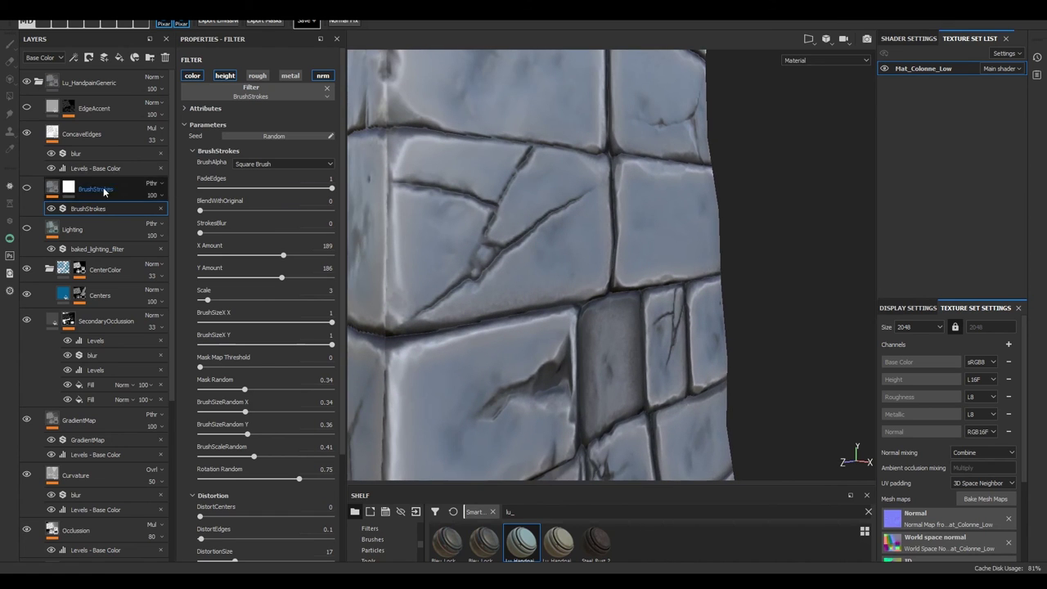
left_click(26, 134)
left_click(27, 134)
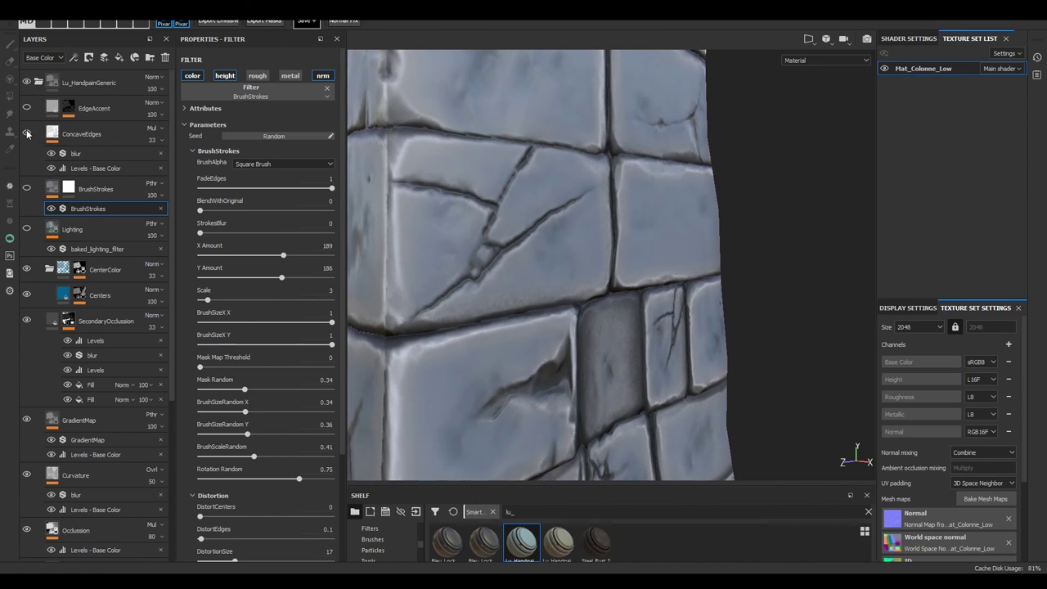
left_click(26, 134)
left_click(27, 134)
Show the EdgeAccent layer to brighten brick edges and select it to view its fill.
right_click_drag(561, 351, 516, 288, "alt")
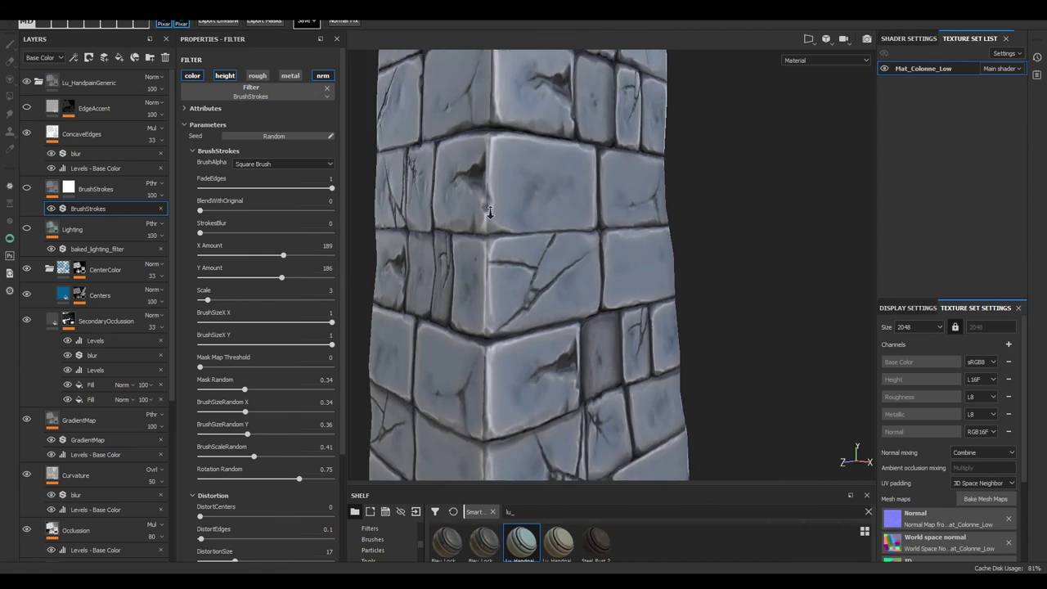
left_click_drag(516, 288, 509, 242, "alt")
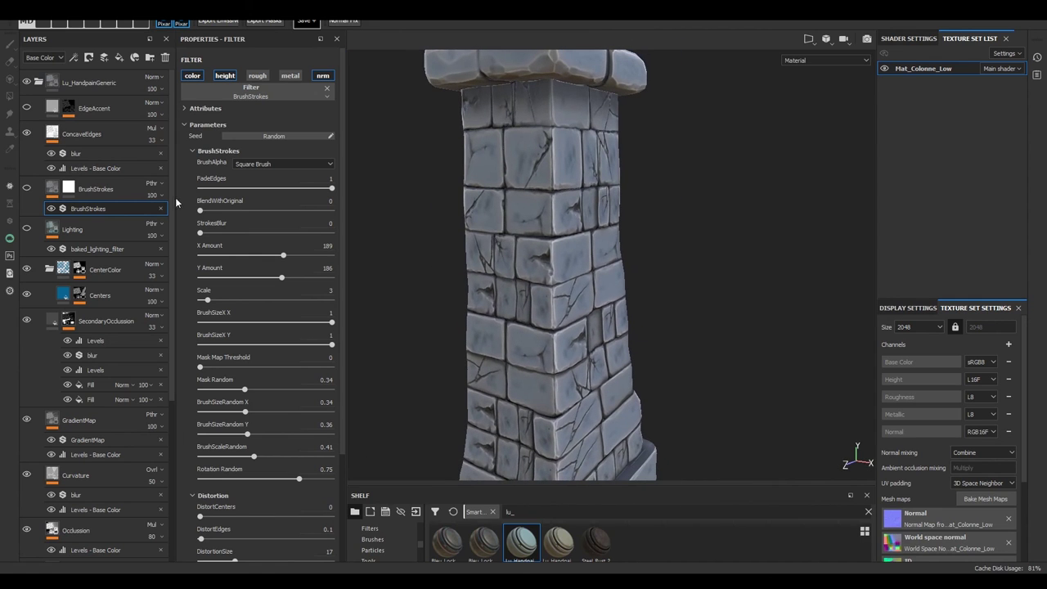
left_click(26, 108)
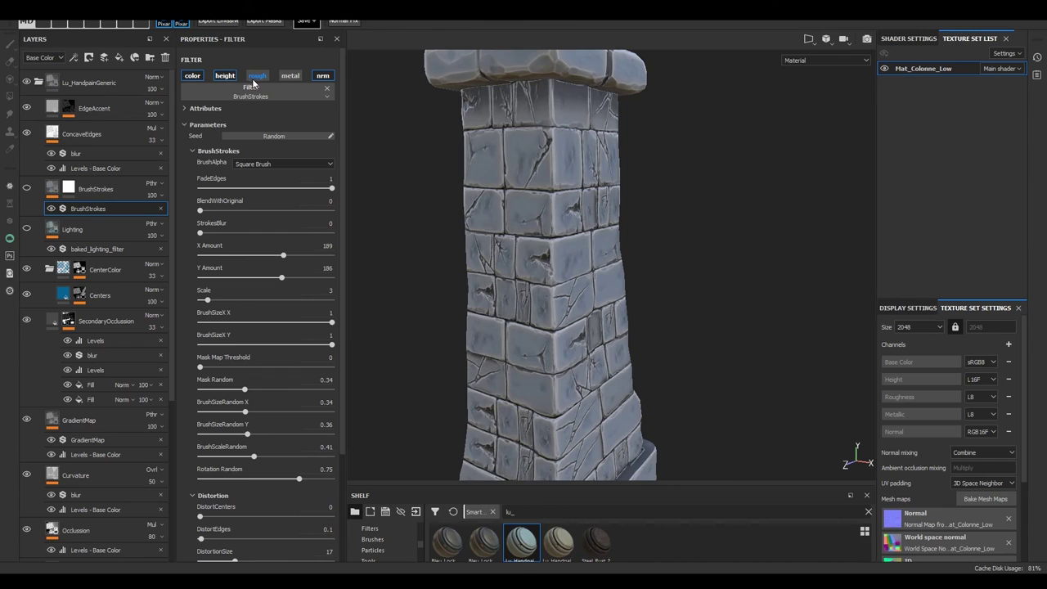
left_click(60, 111)
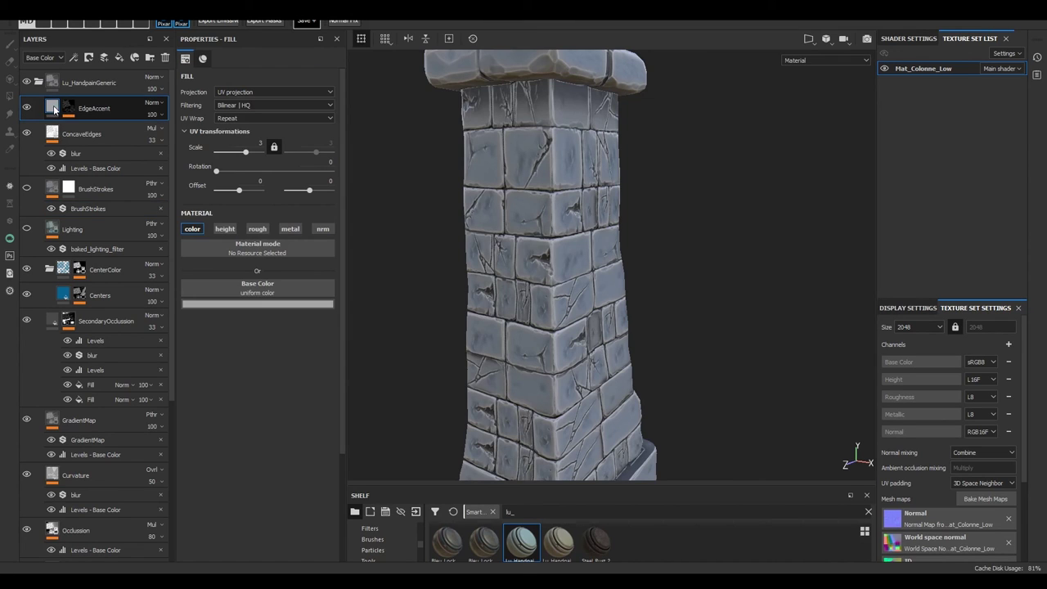
Preview the EdgeAccent fill colour in pure red, then undo to keep the original.
left_click(251, 304)
left_click_drag(281, 356, 347, 314)
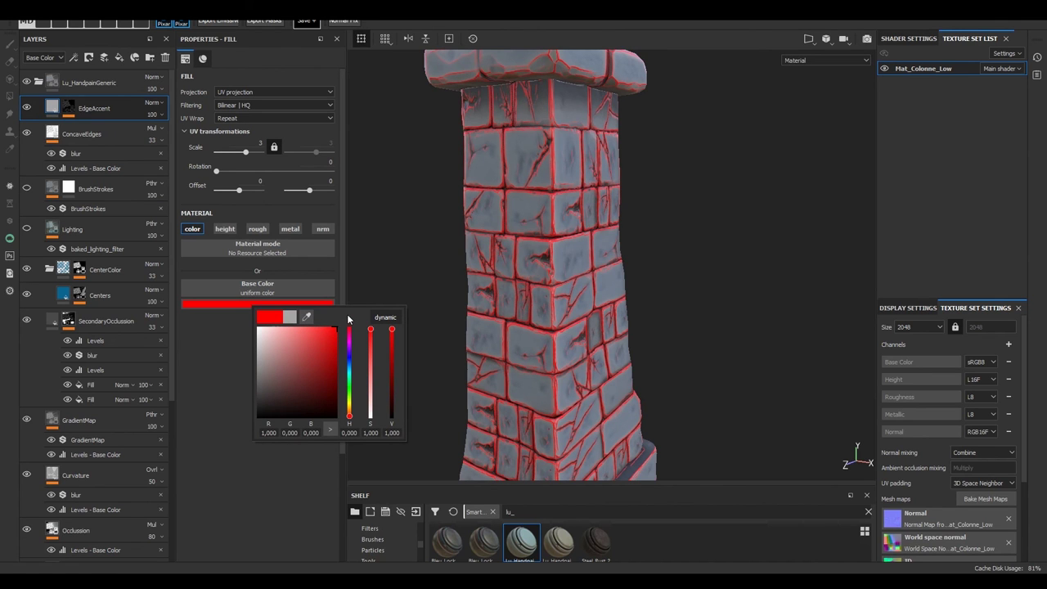
mouse_move(416, 232)
left_mouse_down("alt")
mouse_move(472, 253)
mouse_move(423, 292)
left_mouse_up("alt")
key("ctrl+z")
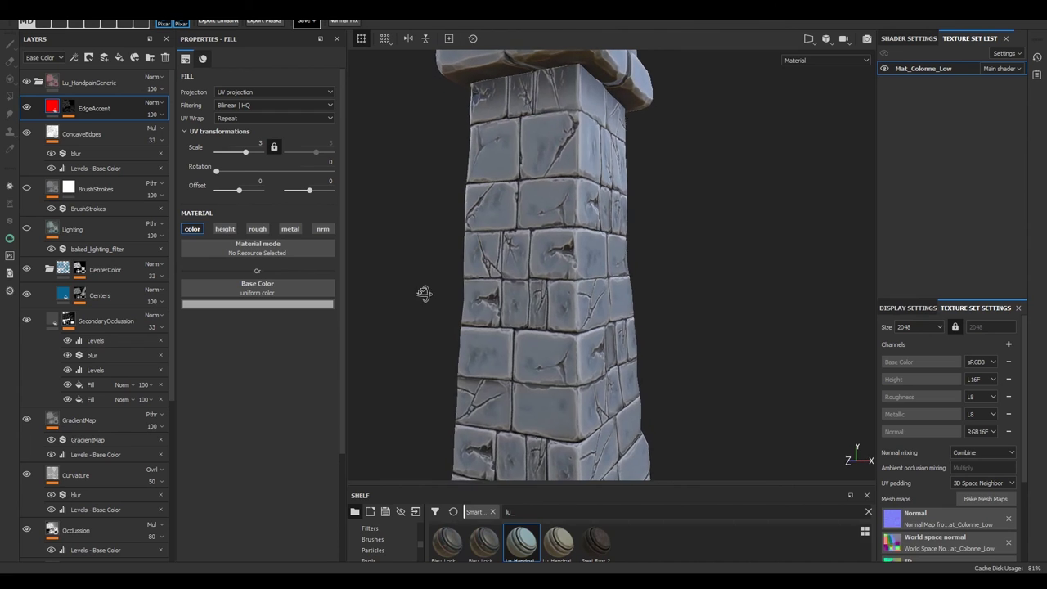
Expand EdgeAccent and inspect its curvature Fill and Levels mask effects.
left_click(70, 114)
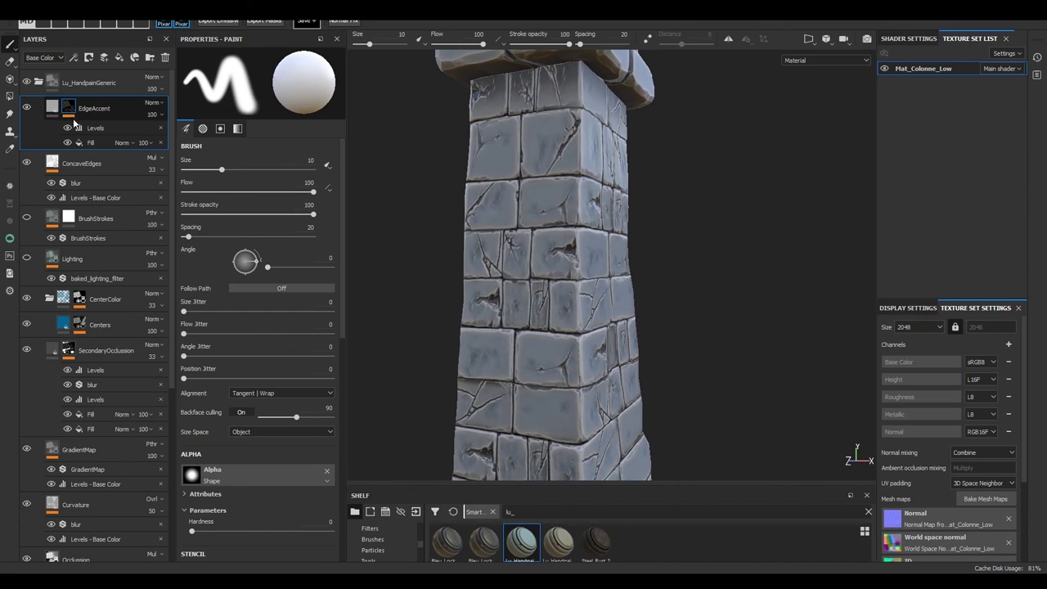
left_click(86, 143)
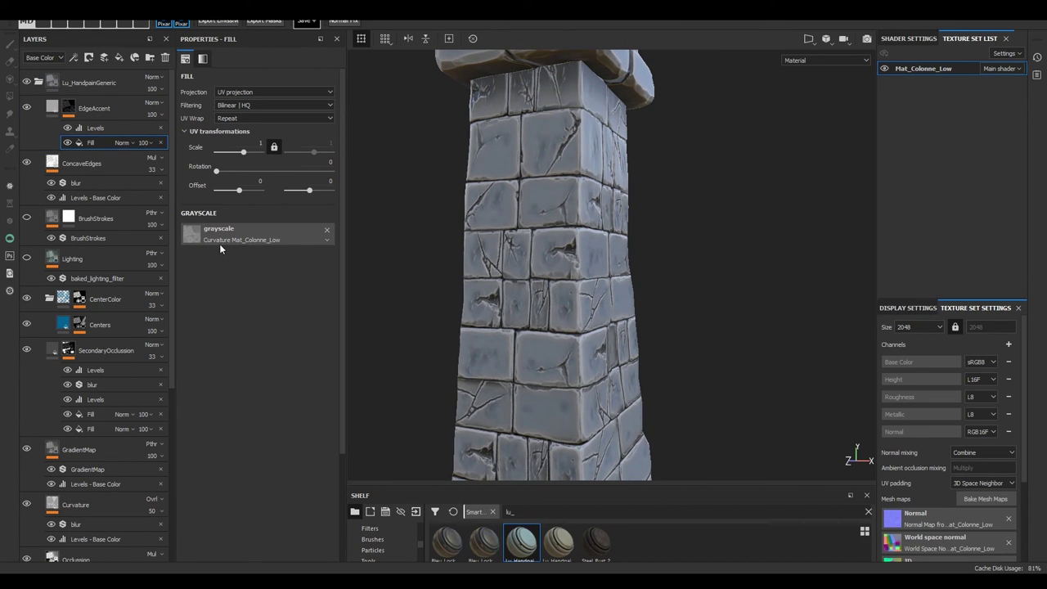
left_click(102, 129)
Set EdgeAccent mask Levels to black 0.504, midtone 4.728, white 1, then collapse Lu_HandpainGeneric.
left_click_drag(292, 85, 240, 84)
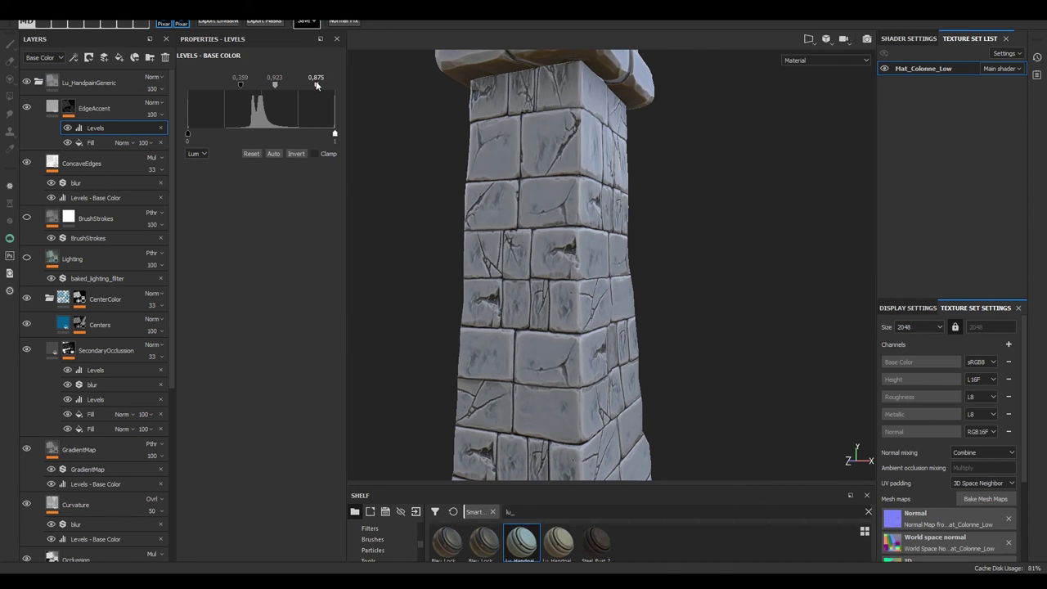
left_click_drag(316, 84, 347, 88)
left_click_drag(281, 80, 308, 85)
left_click_drag(241, 83, 262, 85)
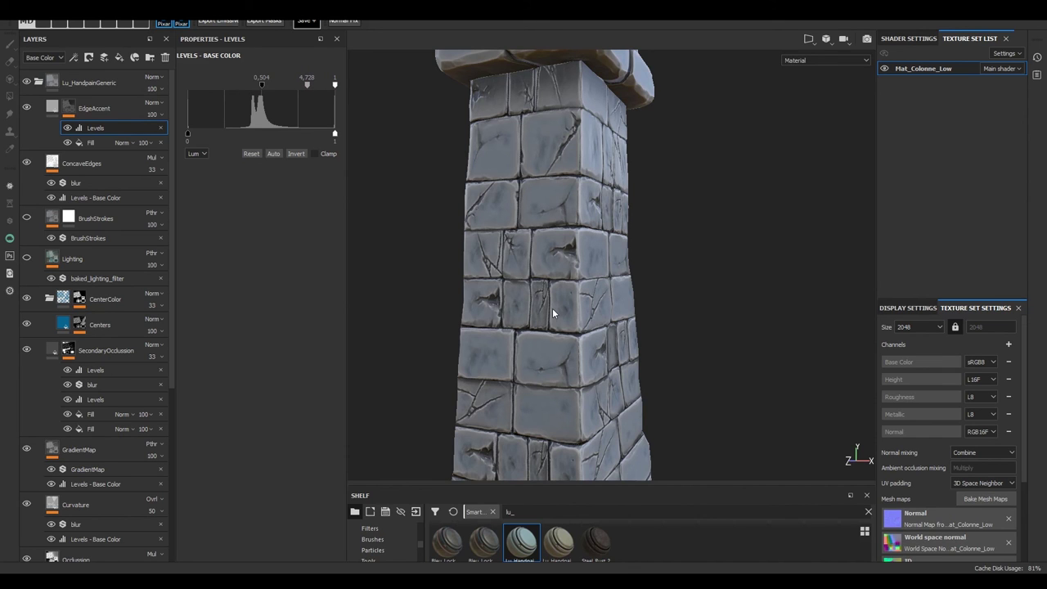
scroll(553, 315, "down", 3)
scroll(552, 315, "down", 3)
mouse_move(553, 315)
left_mouse_down("alt")
mouse_move(515, 235)
mouse_move(533, 229)
left_mouse_up("alt")
left_click(38, 82)
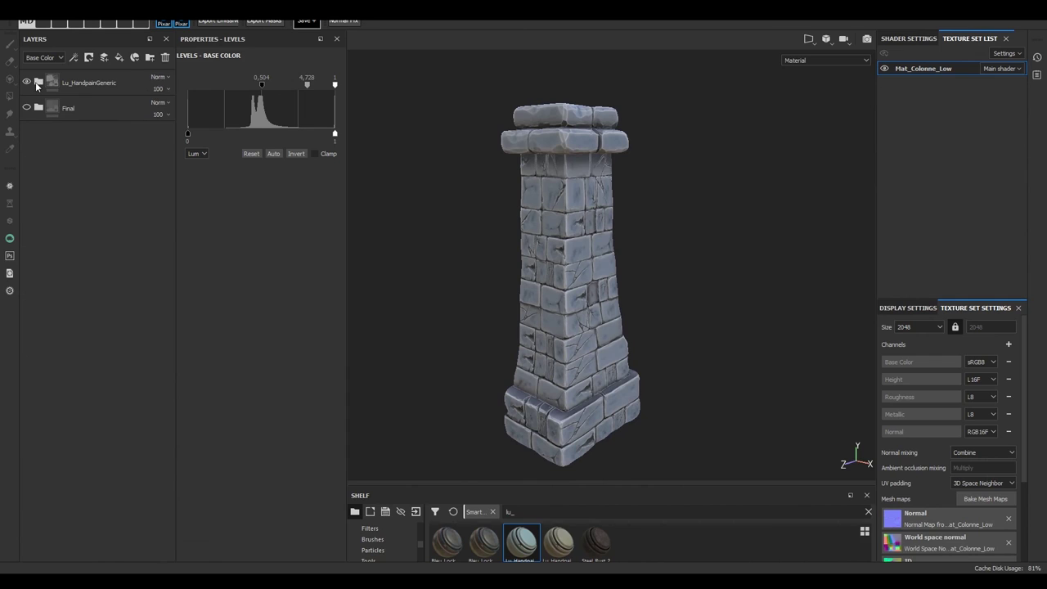
left_click(80, 85)
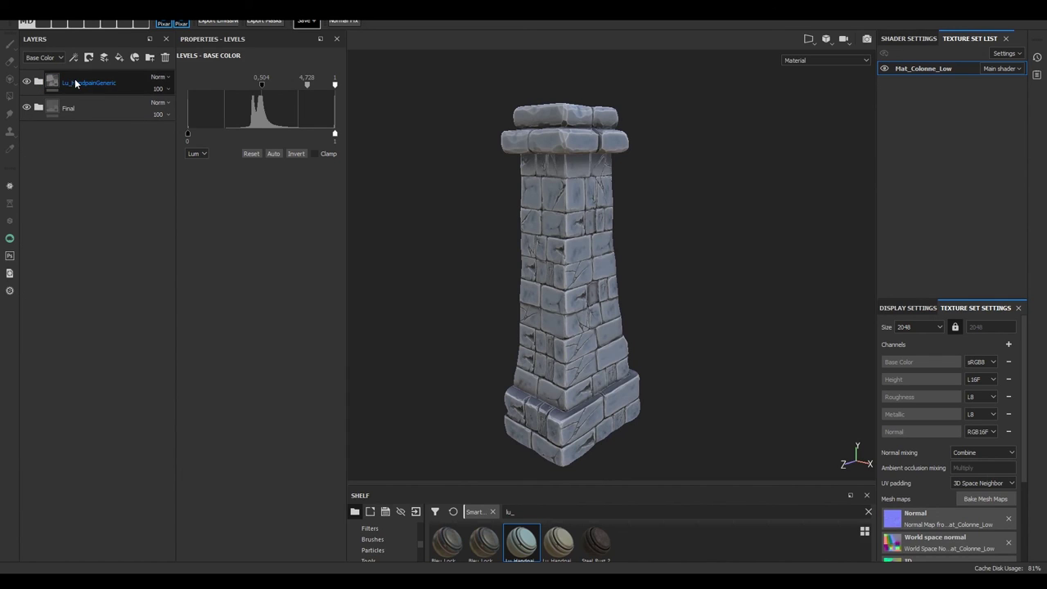
Delete the Lu_HandpainGeneric folder and orbit the pillar with rotated environment lighting.
left_click(164, 56)
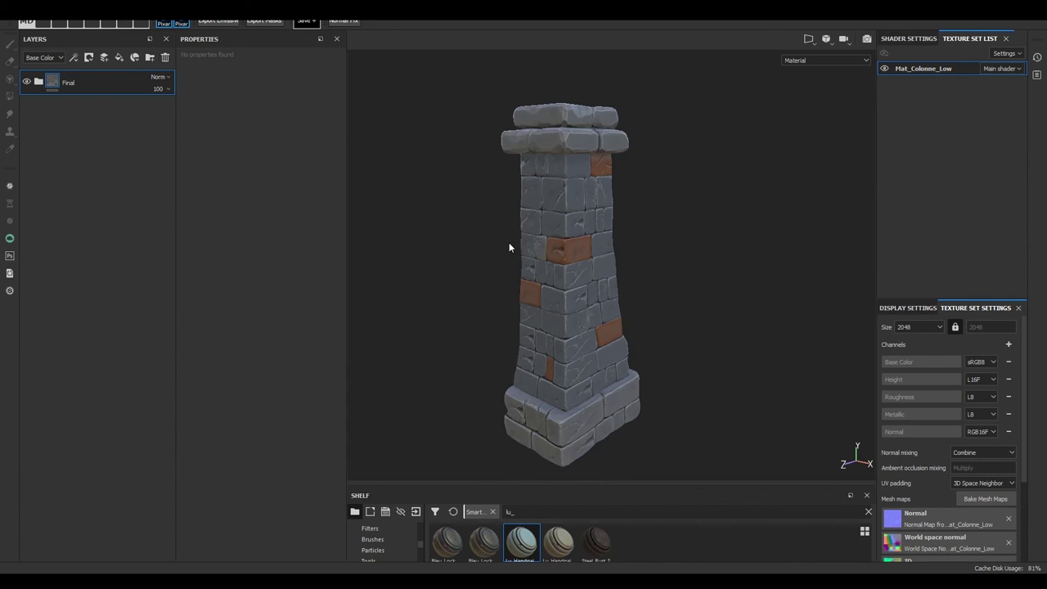
right_click_drag(512, 244, 500, 258, "alt")
mouse_move(501, 257)
left_mouse_down("alt")
mouse_move(476, 197)
mouse_move(446, 228)
left_mouse_up("alt")
mouse_move(405, 240)
right_mouse_down("shift")
mouse_move(532, 250)
mouse_move(506, 252)
mouse_move(522, 254)
right_mouse_up("shift")
left_click_drag(413, 265, 416, 261, "alt")
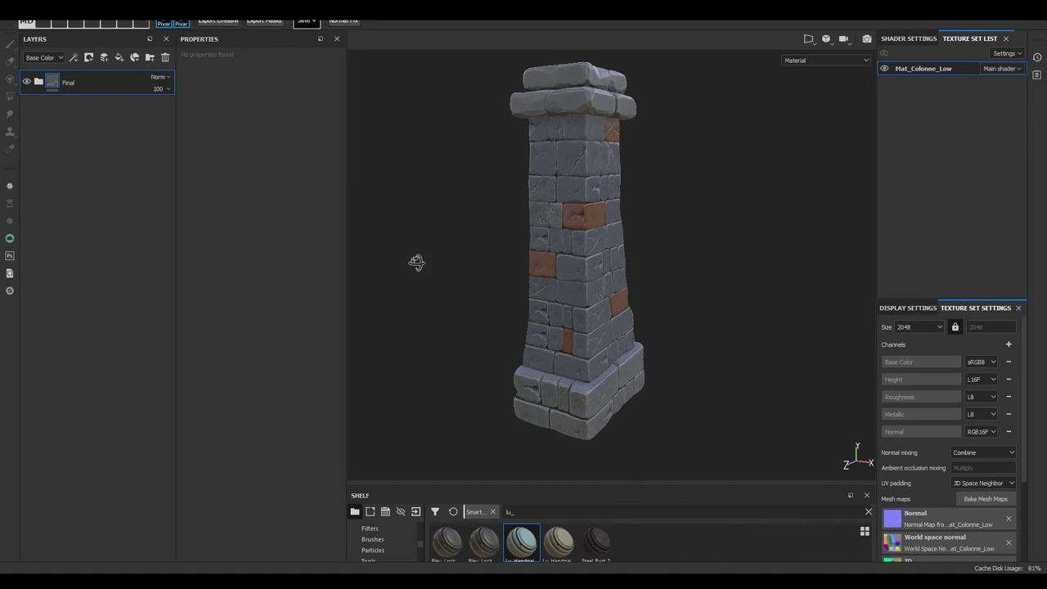
In the Final folder, hide the colour layers to inspect plain stone, then restore the Dark layer.
left_click(38, 83)
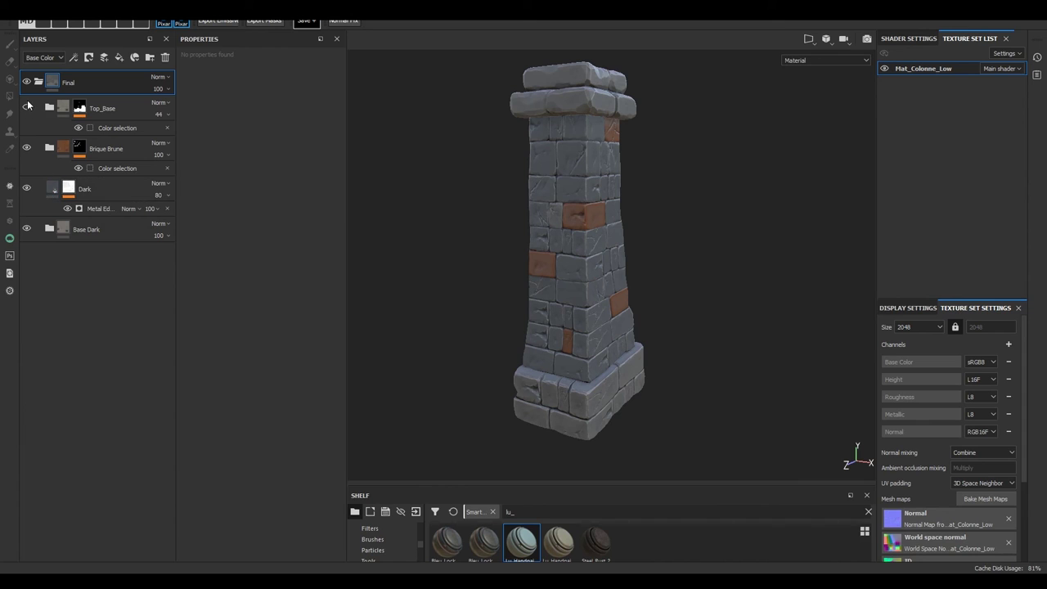
left_click(26, 147)
left_click(27, 187)
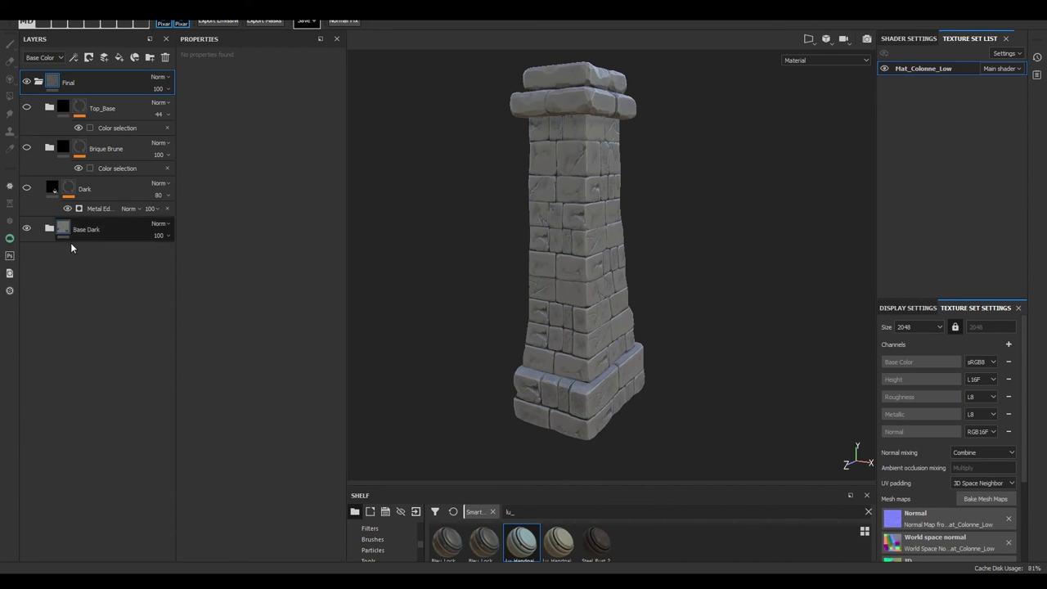
mouse_move(462, 226)
left_mouse_down("alt")
mouse_move(458, 196)
mouse_move(715, 226)
mouse_move(521, 213)
mouse_move(483, 220)
left_mouse_up("alt")
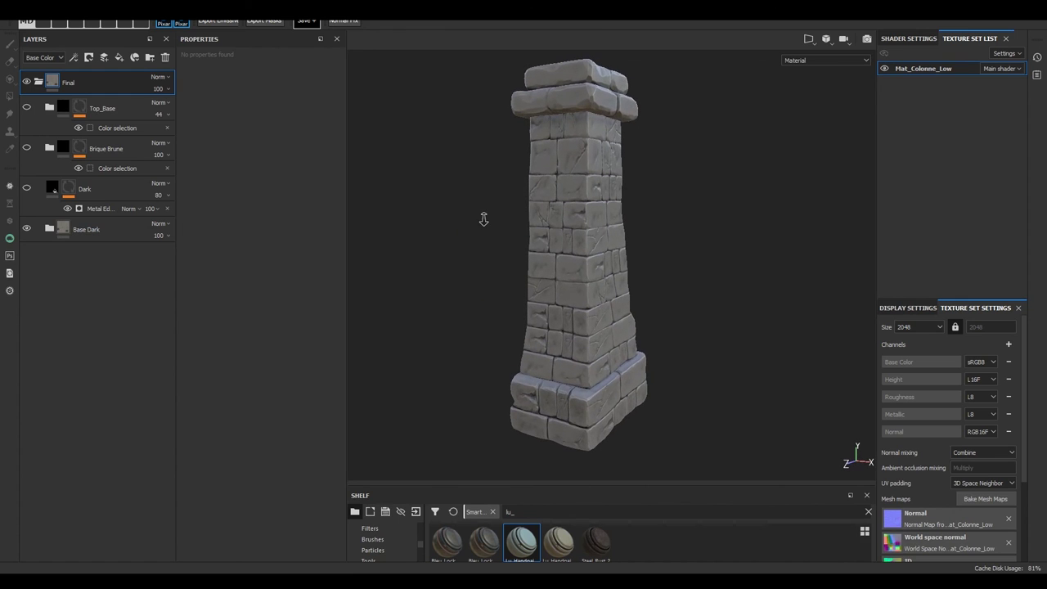
left_click(27, 187)
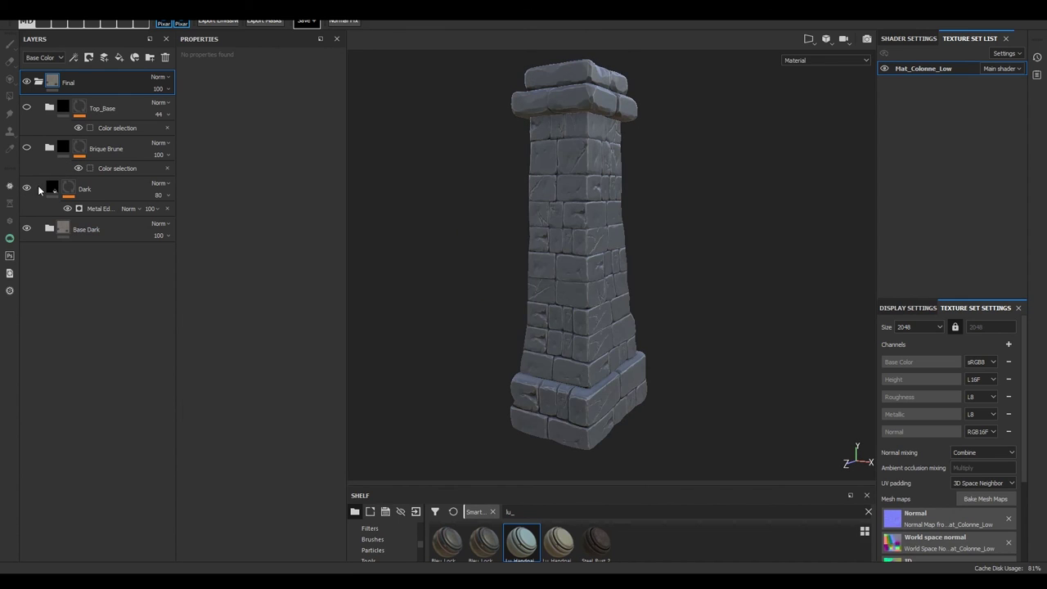
mouse_move(537, 251)
left_mouse_down("alt")
mouse_move(479, 210)
mouse_move(546, 245)
mouse_move(467, 264)
mouse_move(538, 281)
mouse_move(489, 240)
mouse_move(461, 250)
mouse_move(498, 248)
mouse_move(371, 250)
left_mouse_up("alt")
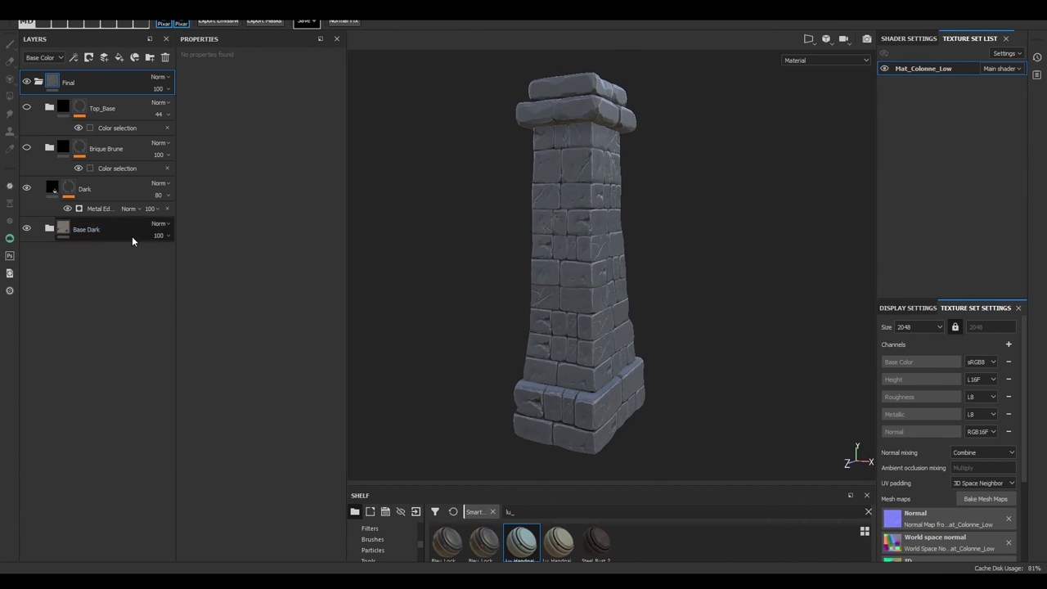
Show the Brique Brune layer again and zoom in on the brown accent bricks.
left_click(27, 149)
mouse_move(437, 215)
left_mouse_down("alt")
mouse_move(414, 203)
mouse_move(451, 218)
left_mouse_up("alt")
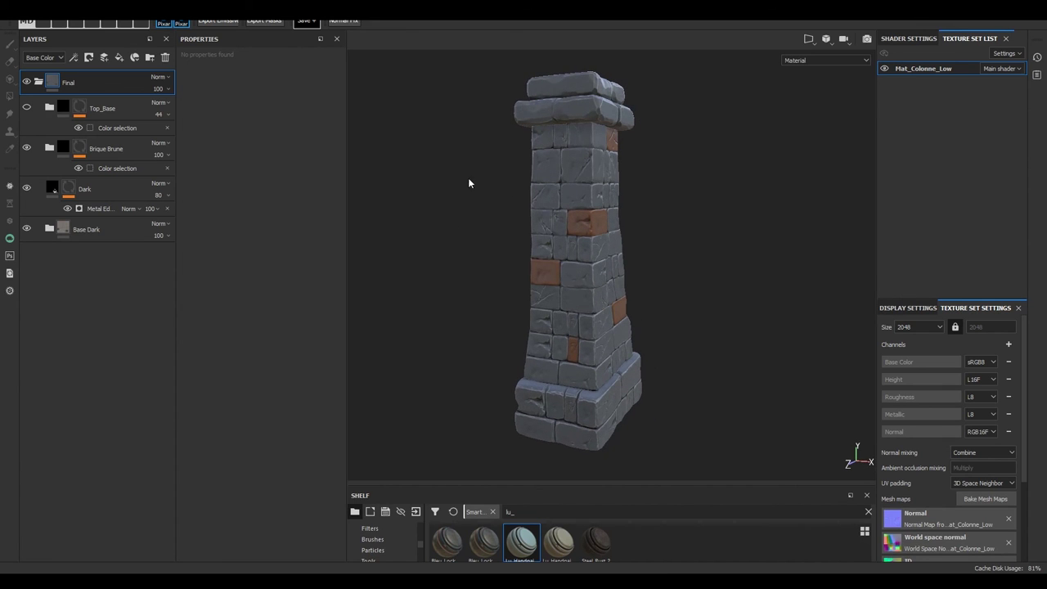
scroll(468, 183, "up", 5)
scroll(468, 183, "down", 2)
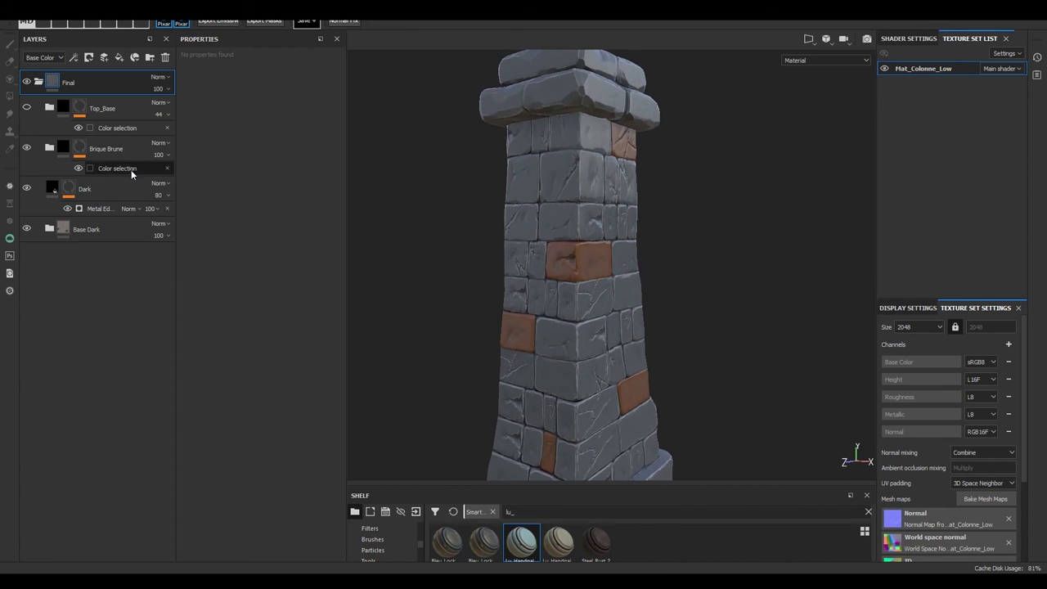
left_click(110, 168)
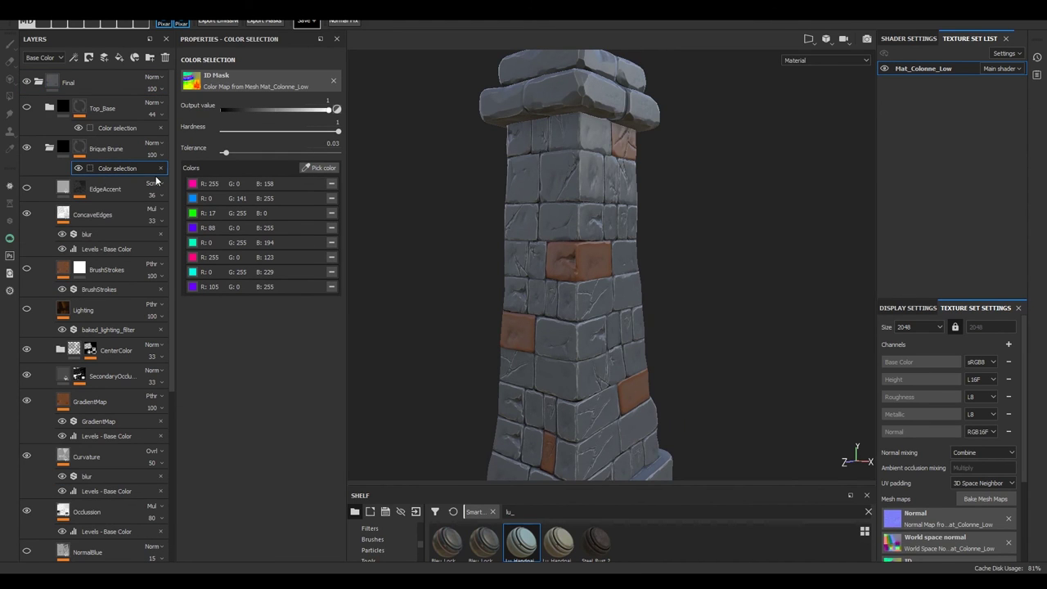
Refine the brown brick colour selection on the ID map, undoing one extra brick, then collapse Brique Brune.
left_click(307, 168)
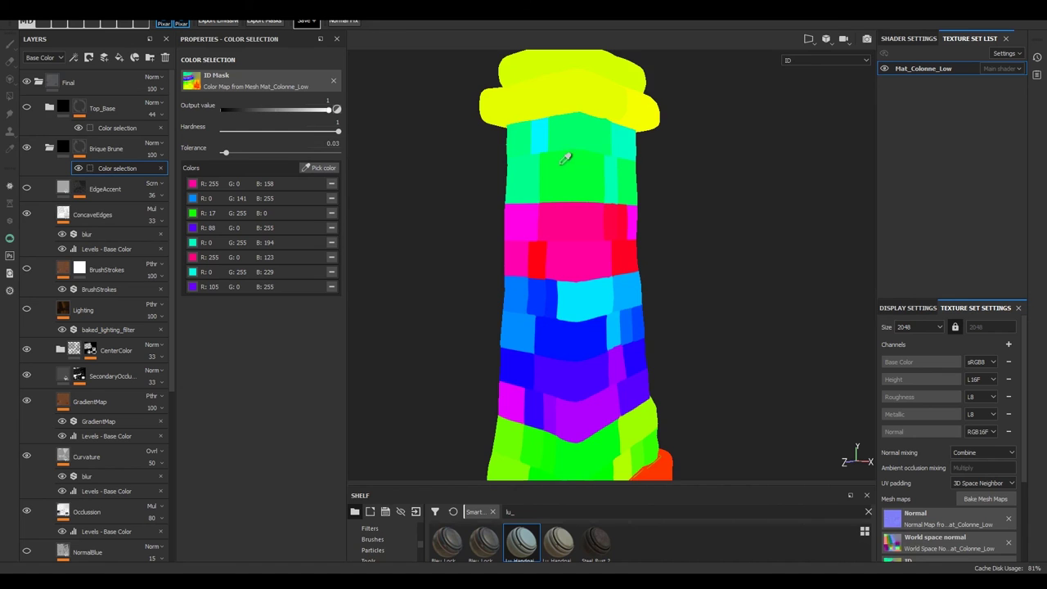
left_click(565, 160)
right_click_drag(418, 185, 455, 214, "alt")
key("ctrl+z")
mouse_move(431, 250)
left_mouse_down("alt")
mouse_move(402, 208)
mouse_move(486, 240)
left_mouse_up("alt")
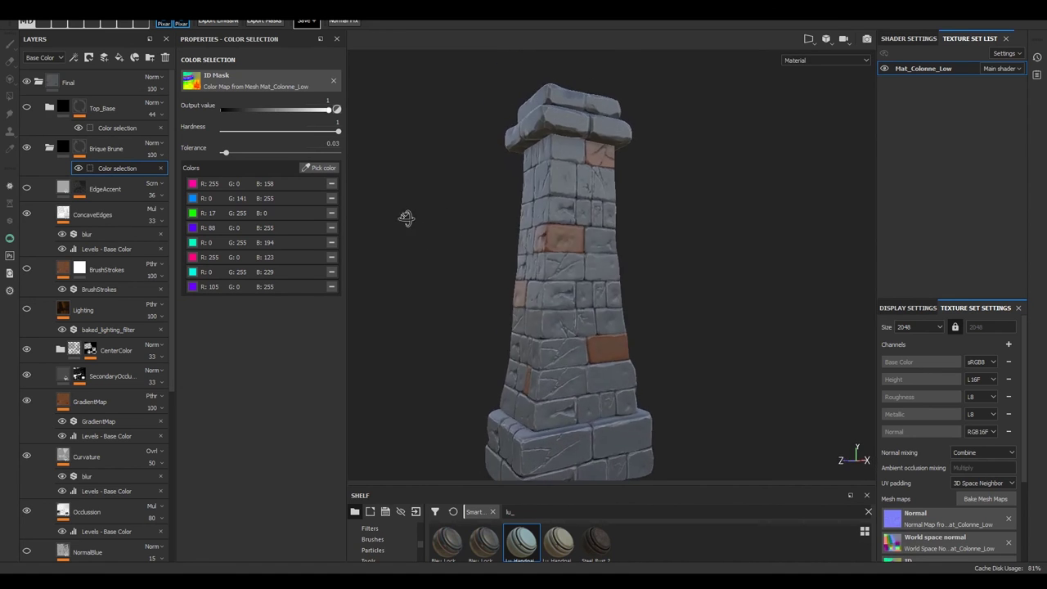
left_click(49, 150)
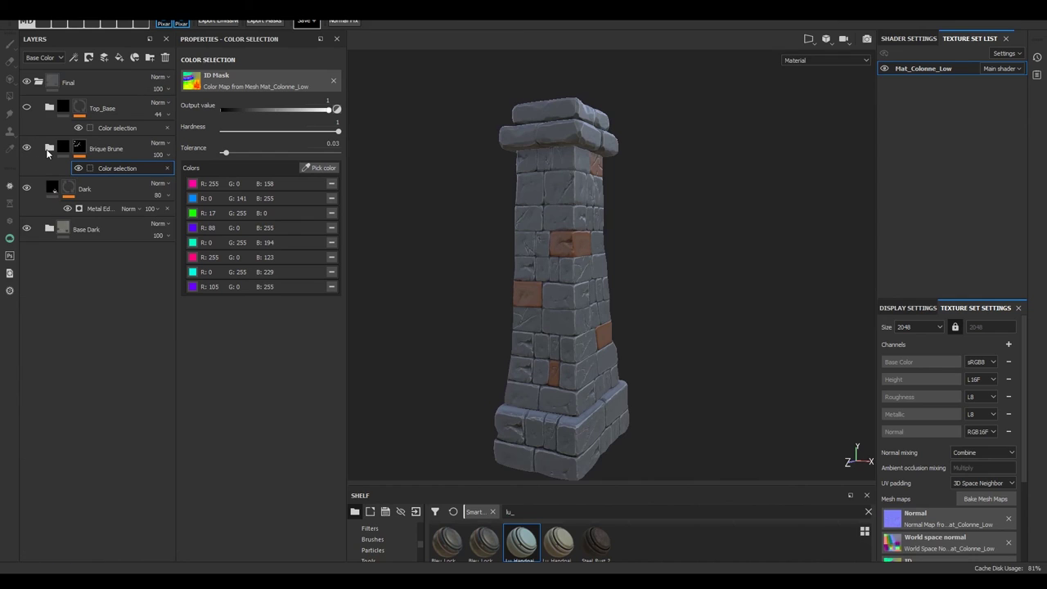
left_click_drag(375, 243, 603, 458, "alt")
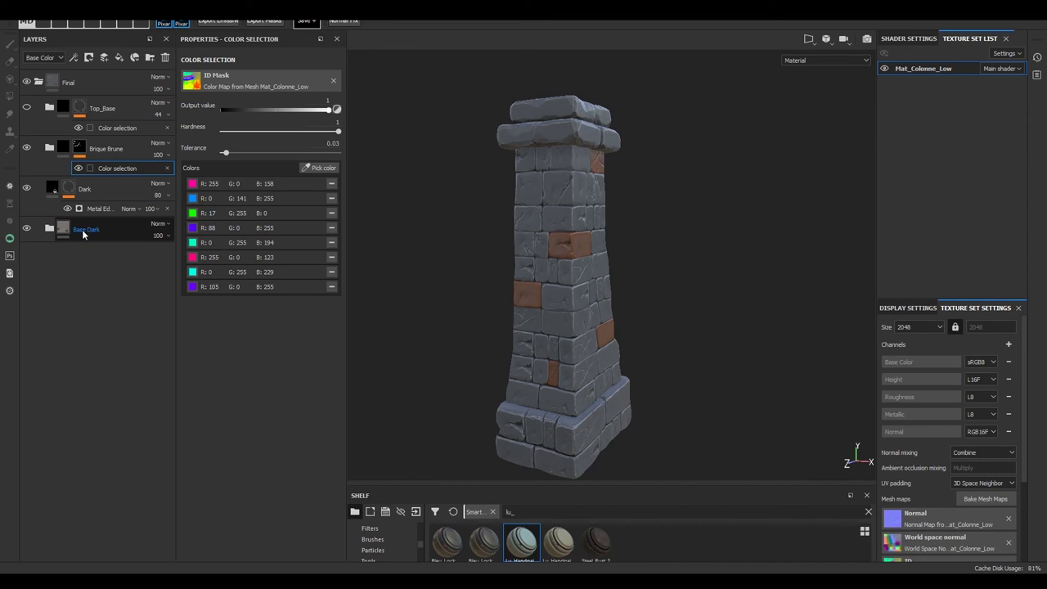
Rename Base Dark to Base Pale and make Top_Base visible again for the cap and plinth.
double_click(82, 229)
type("Pale")
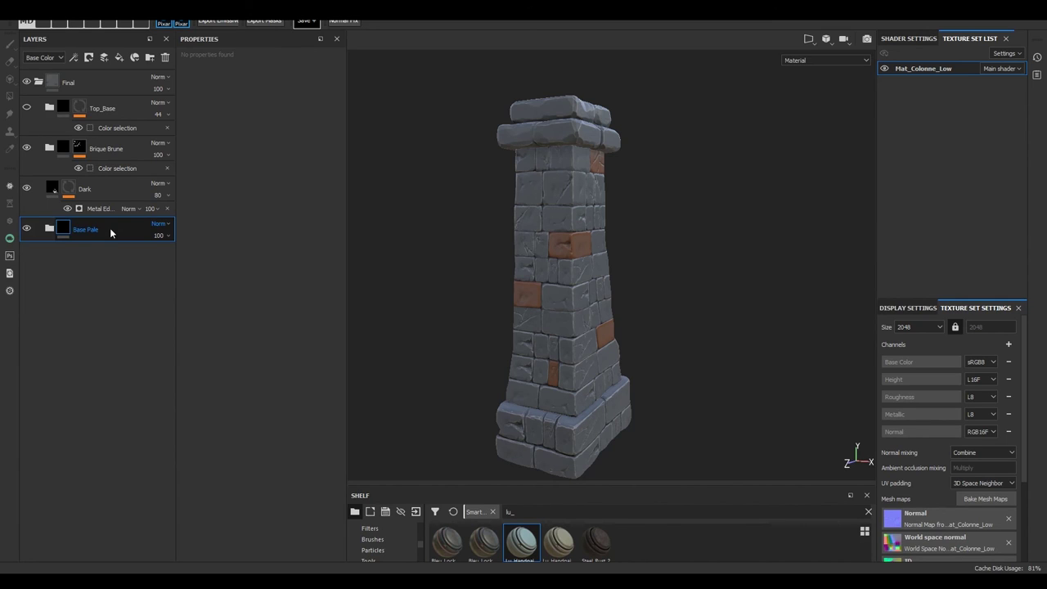
key("Return")
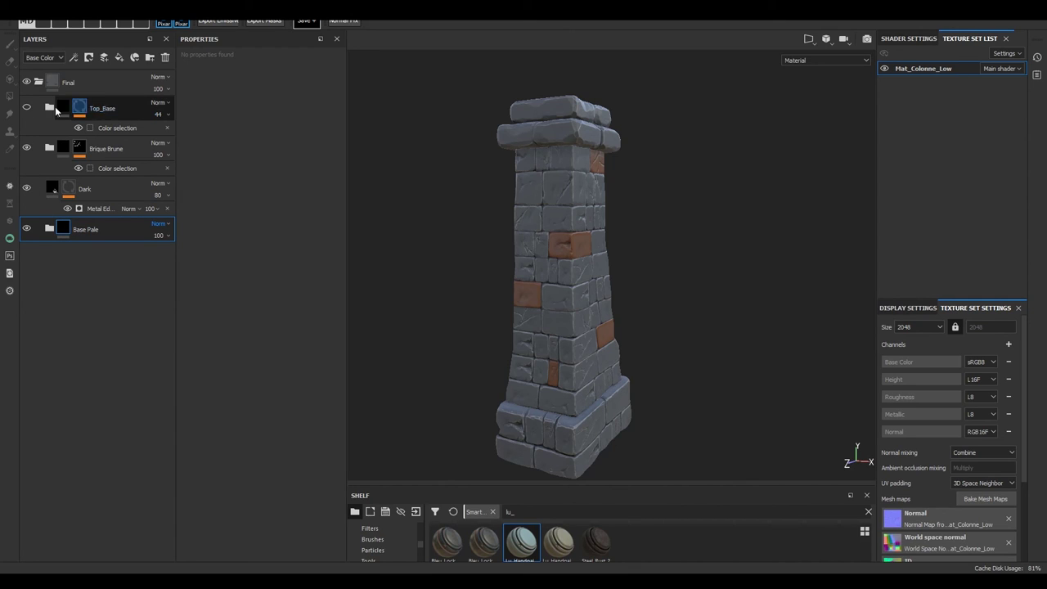
left_click(26, 107)
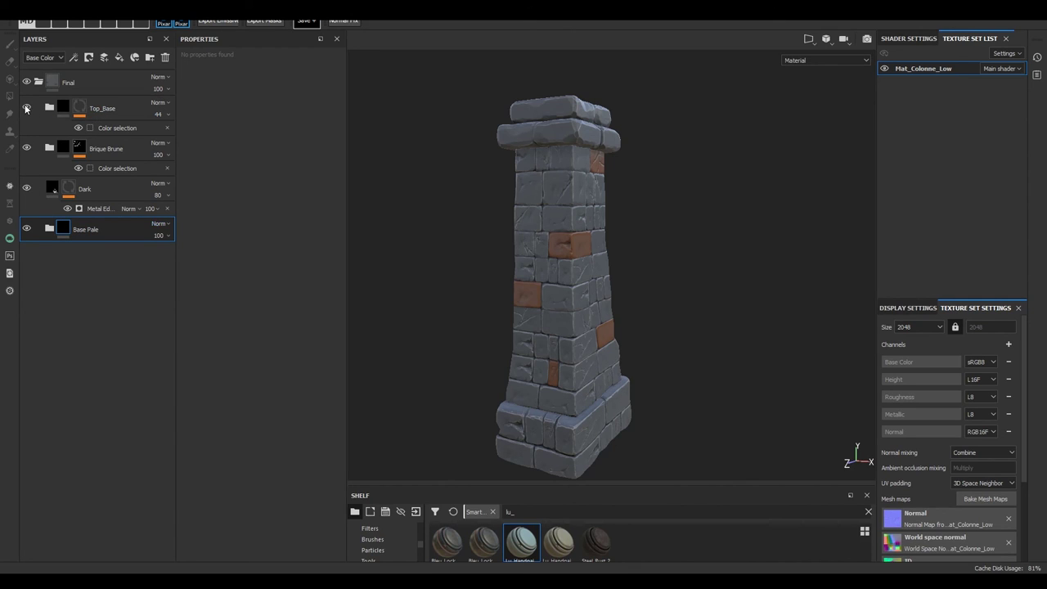
left_click(110, 126)
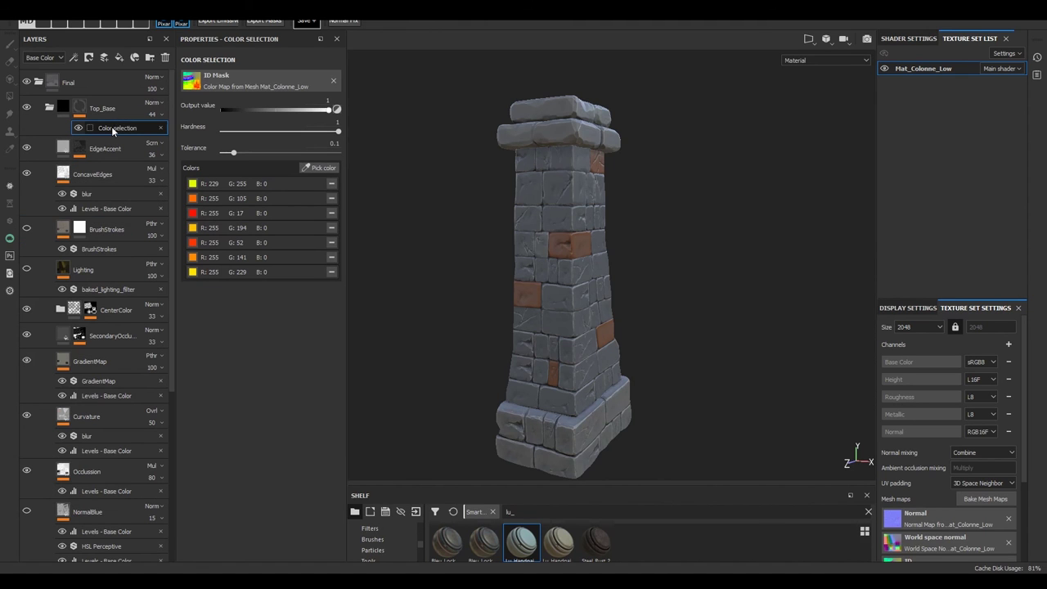
mouse_move(390, 239)
left_mouse_down("alt")
mouse_move(500, 211)
mouse_move(505, 171)
left_mouse_up("alt")
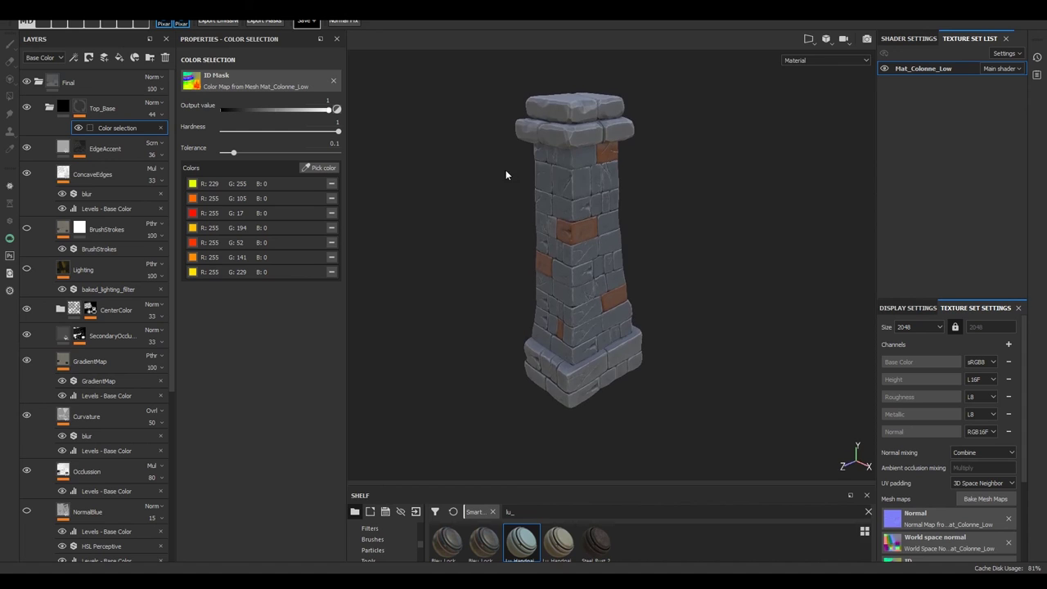
mouse_move(520, 285)
left_mouse_down("alt")
mouse_move(488, 243)
mouse_move(589, 241)
mouse_move(498, 320)
mouse_move(481, 245)
mouse_move(458, 237)
mouse_move(429, 147)
mouse_move(374, 147)
mouse_move(442, 175)
left_mouse_up("alt")
left_click(49, 108)
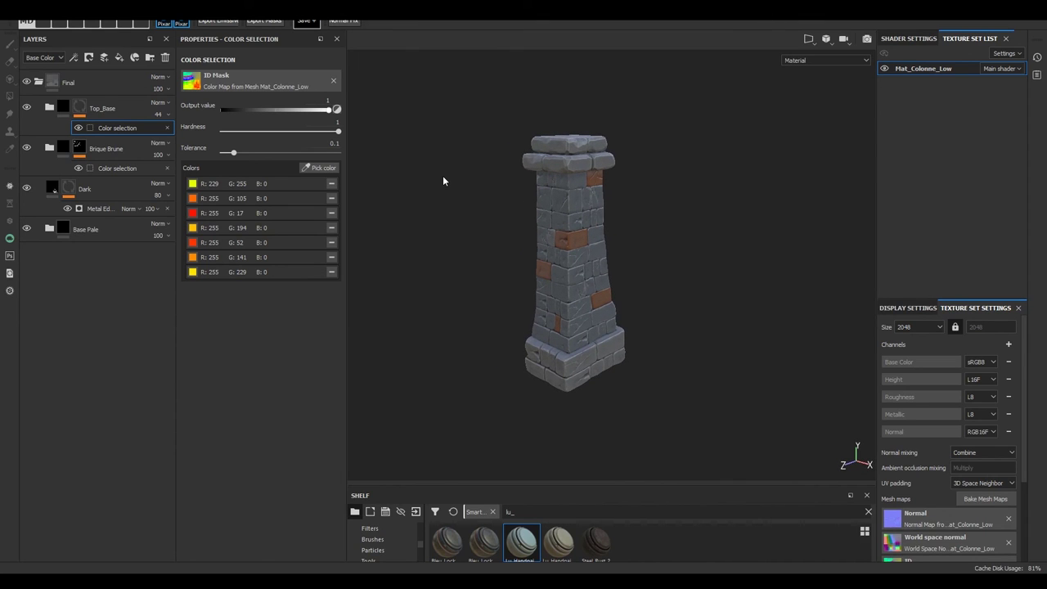
key("ctrl+shift+e")
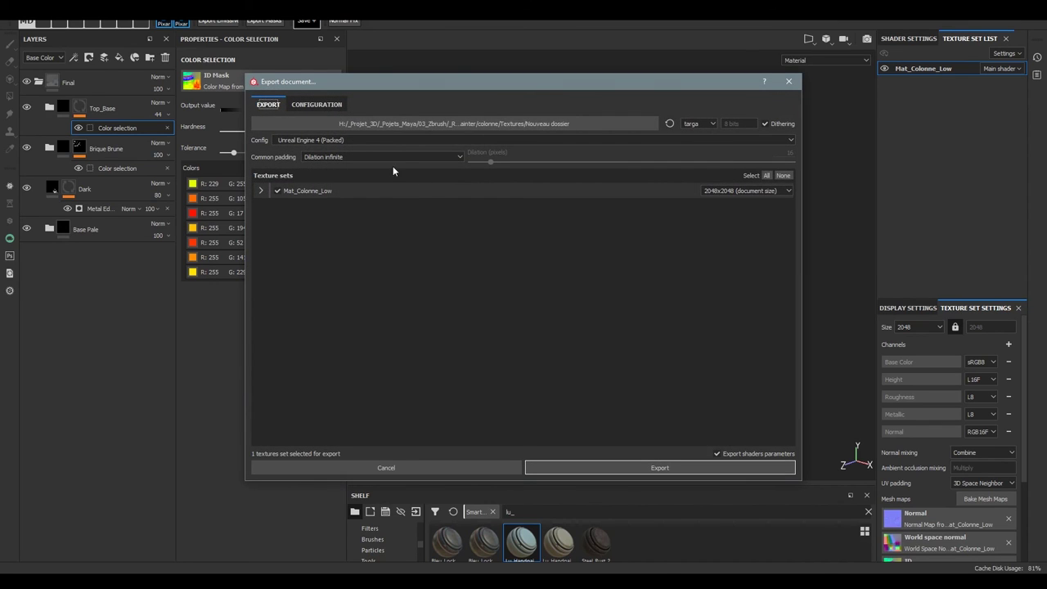
left_click(261, 190)
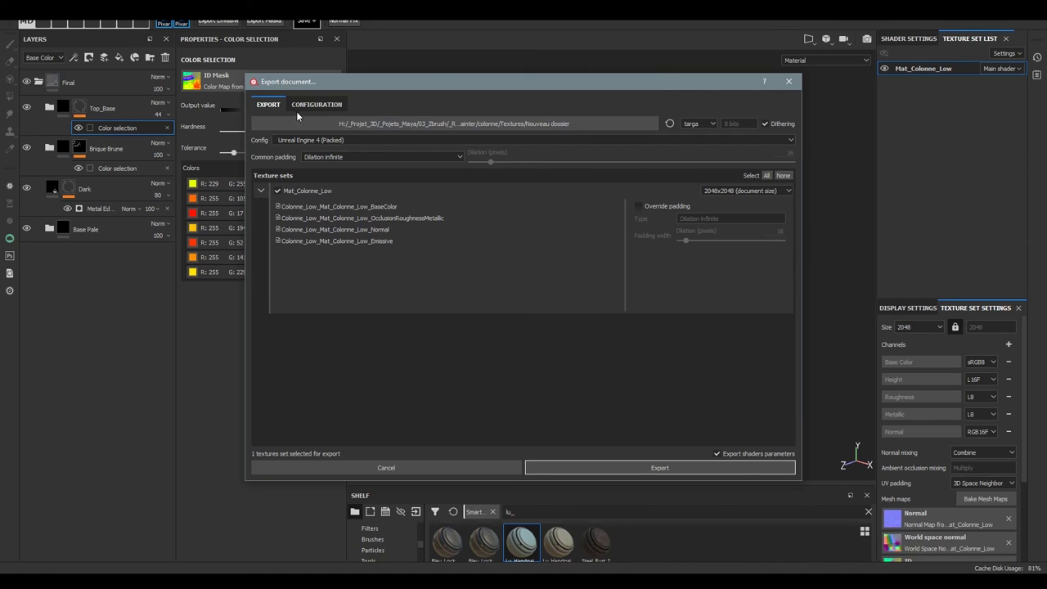
left_click(316, 104)
scroll(288, 247, "down", 10)
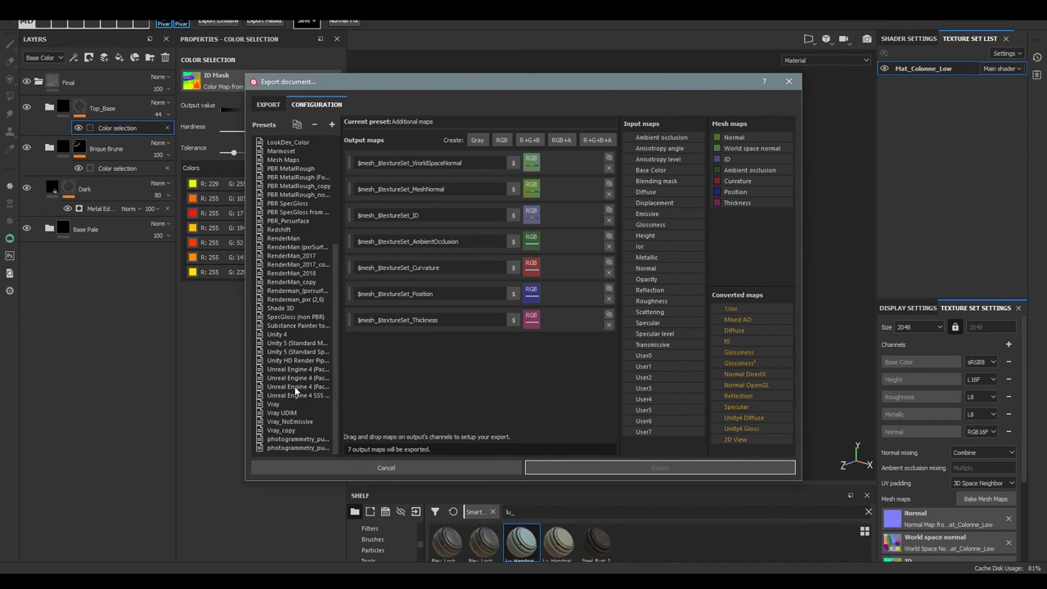
left_click(298, 379)
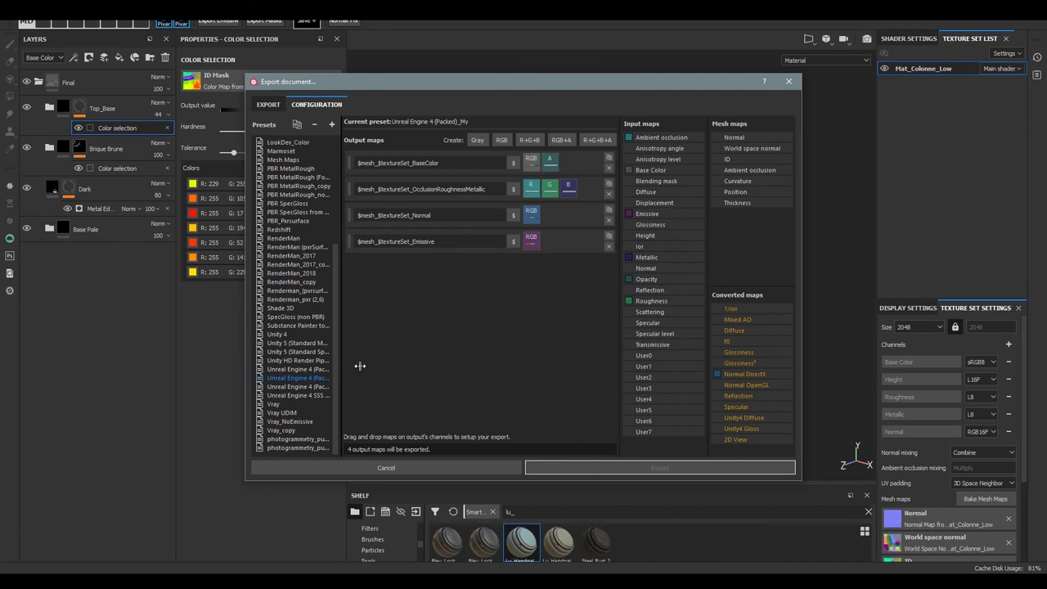
left_click_drag(341, 365, 420, 367)
left_click(334, 370)
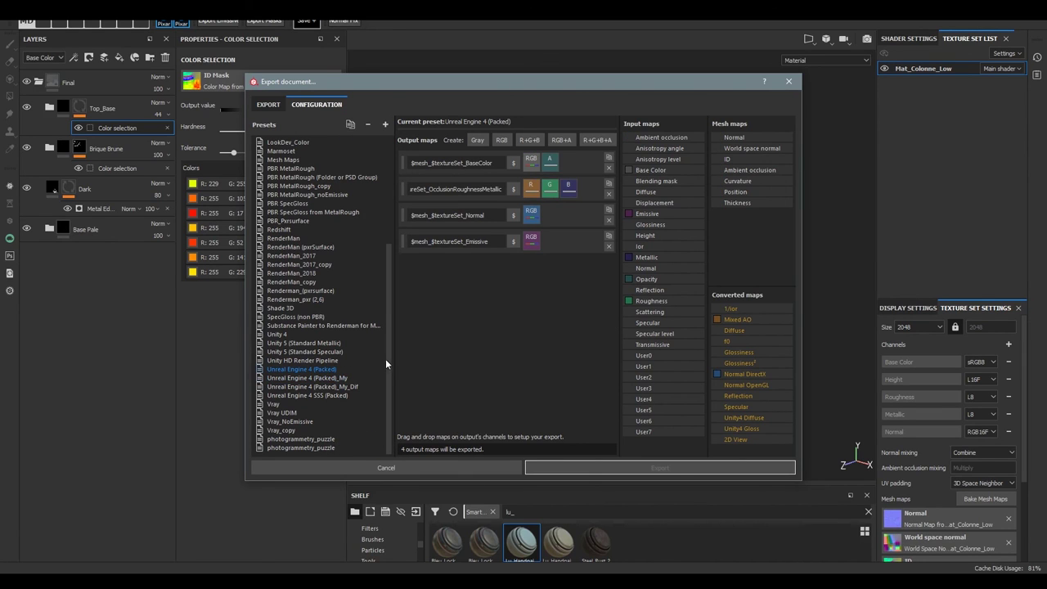
left_click_drag(391, 363, 329, 360)
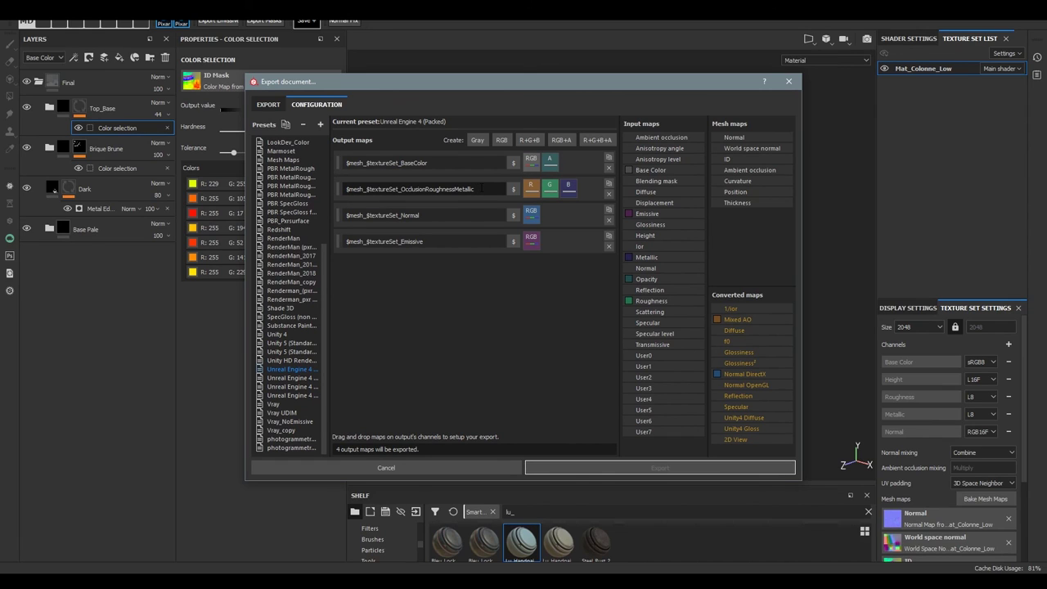
left_click_drag(475, 189, 406, 188)
left_click(413, 265)
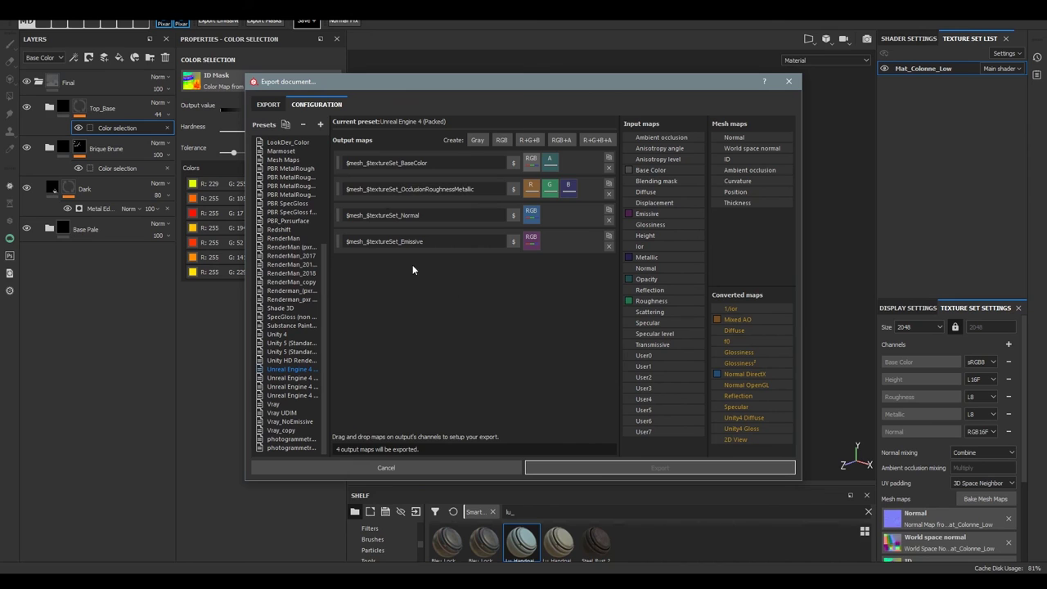
left_click(360, 469)
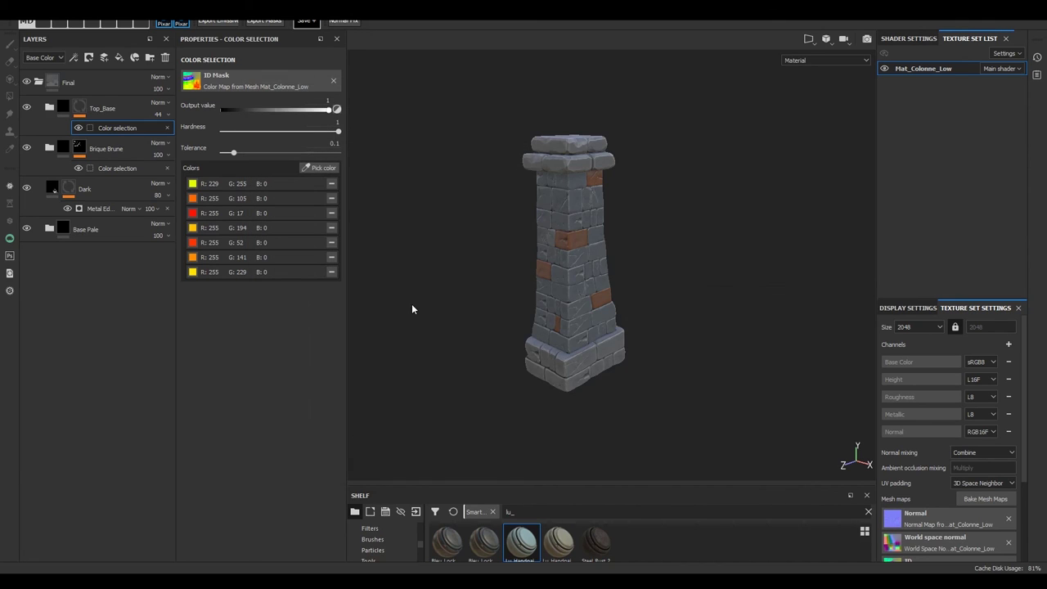
left_click_drag(455, 294, 428, 289, "alt")
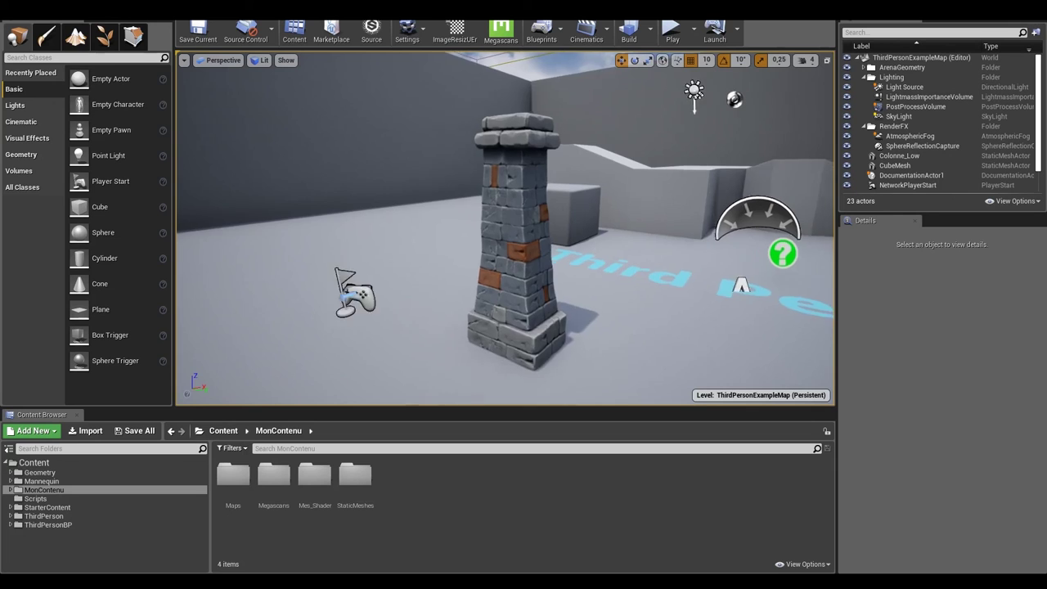
right_click_drag(505, 229, 524, 229)
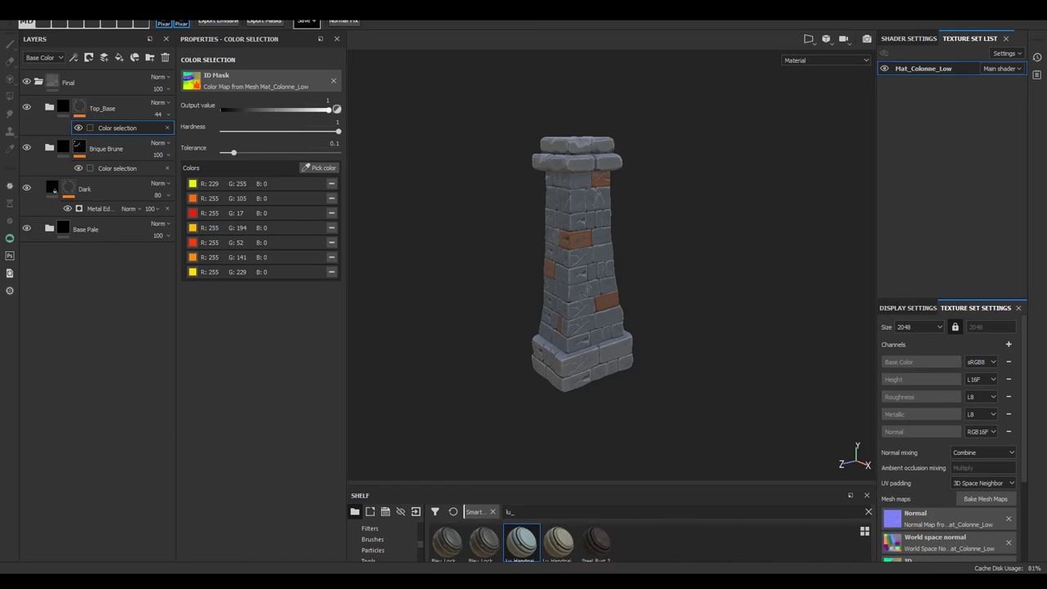
Reposition the Substance Painter window and maximize it to fill the screen.
left_click_drag(523, 9, 851, 56)
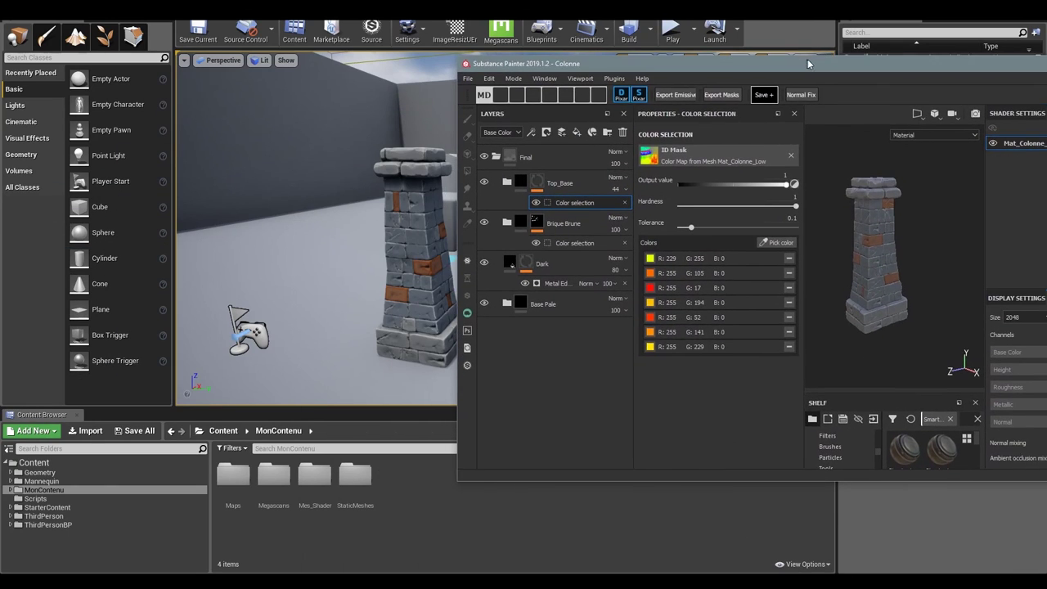
left_click_drag(851, 59, 833, 62)
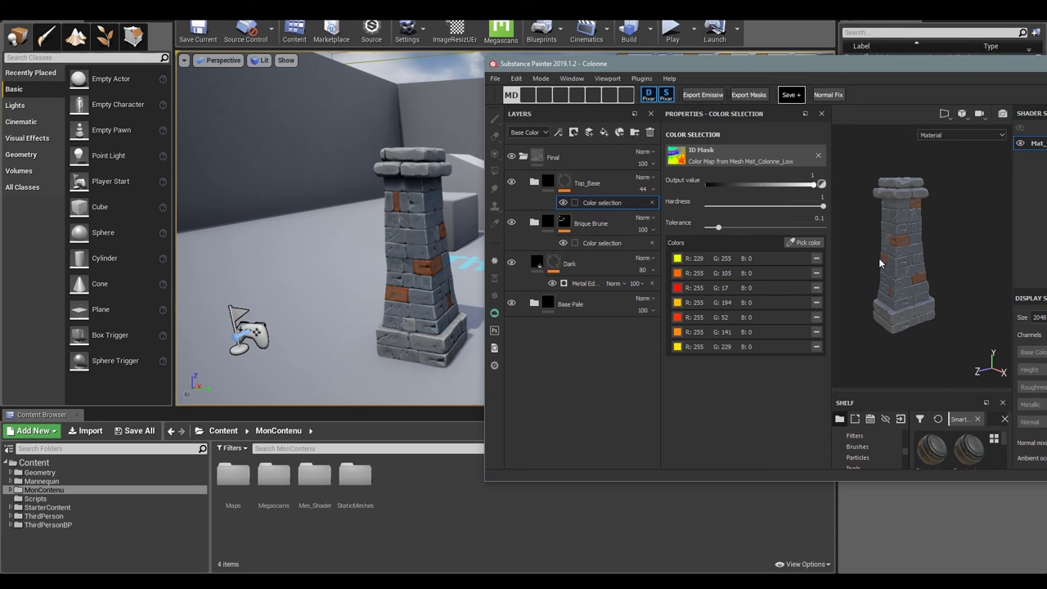
left_click_drag(751, 65, 480, 176)
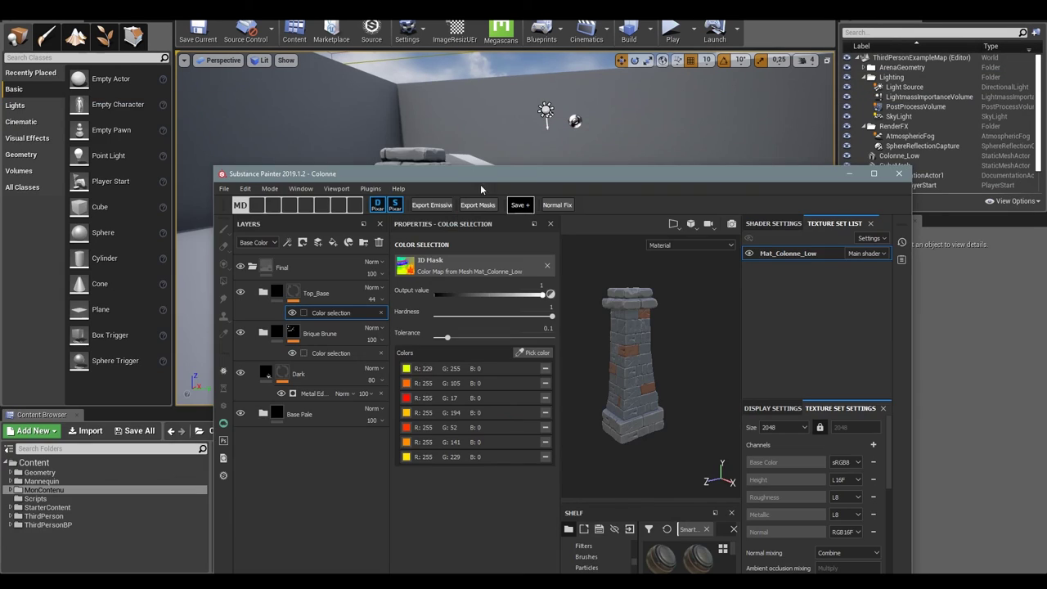
left_click_drag(478, 175, 423, 292)
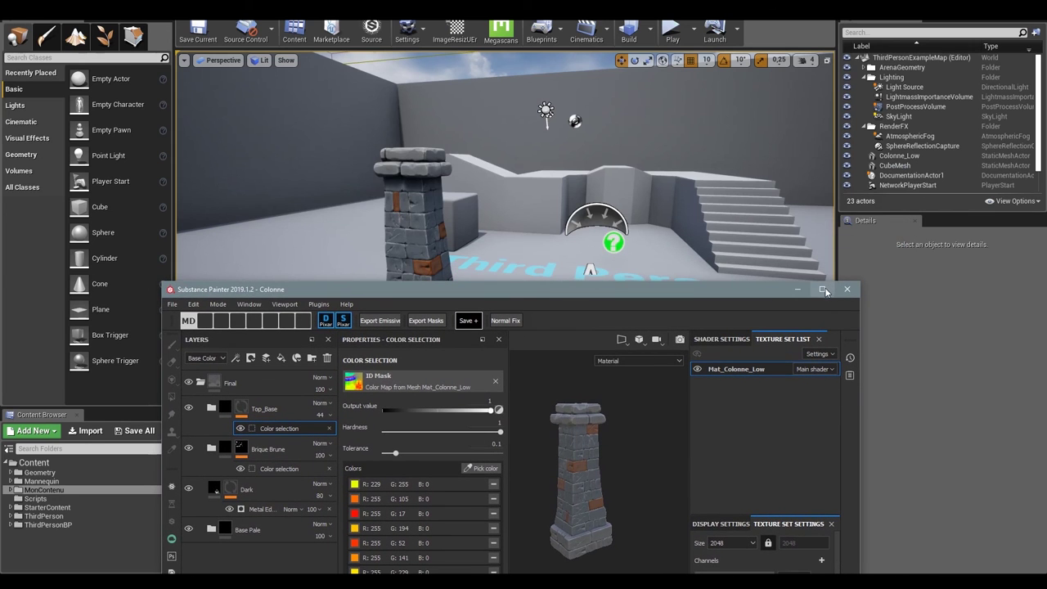
left_click(822, 290)
In Unreal Editor, orbit around the textured pillar and select SkyLight to view its details.
key("alt+Tab")
mouse_move(603, 264)
right_mouse_down()
mouse_move(670, 287)
mouse_move(704, 278)
right_mouse_up()
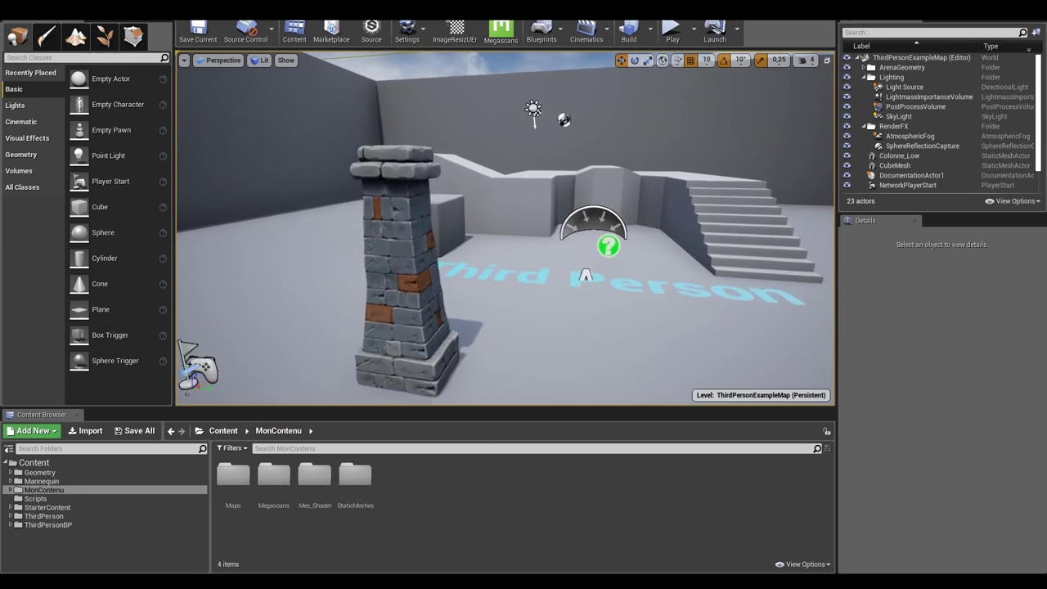
left_click(897, 116)
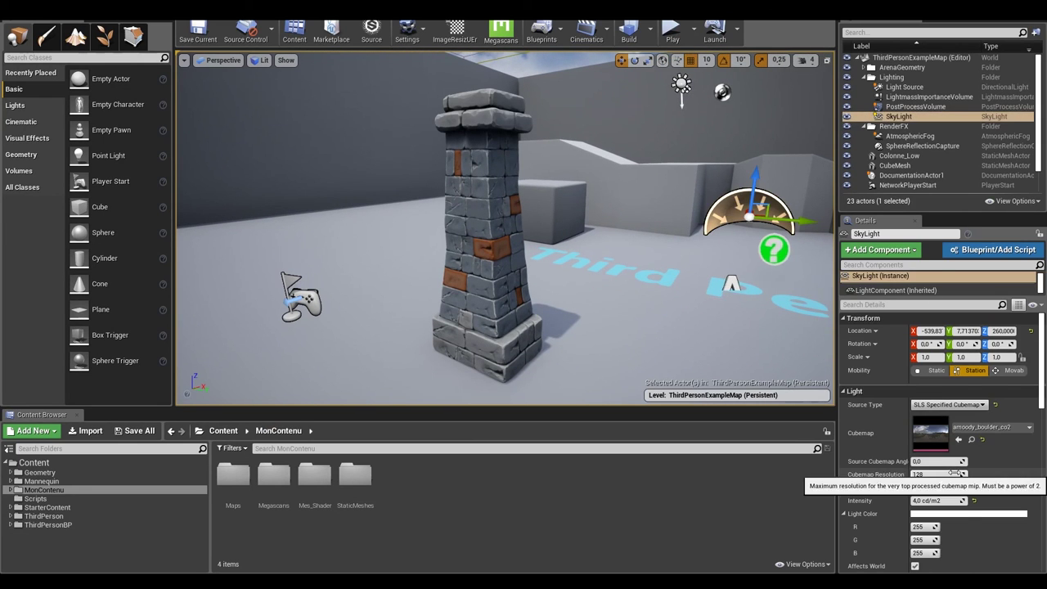
scroll(953, 409, "down", 1)
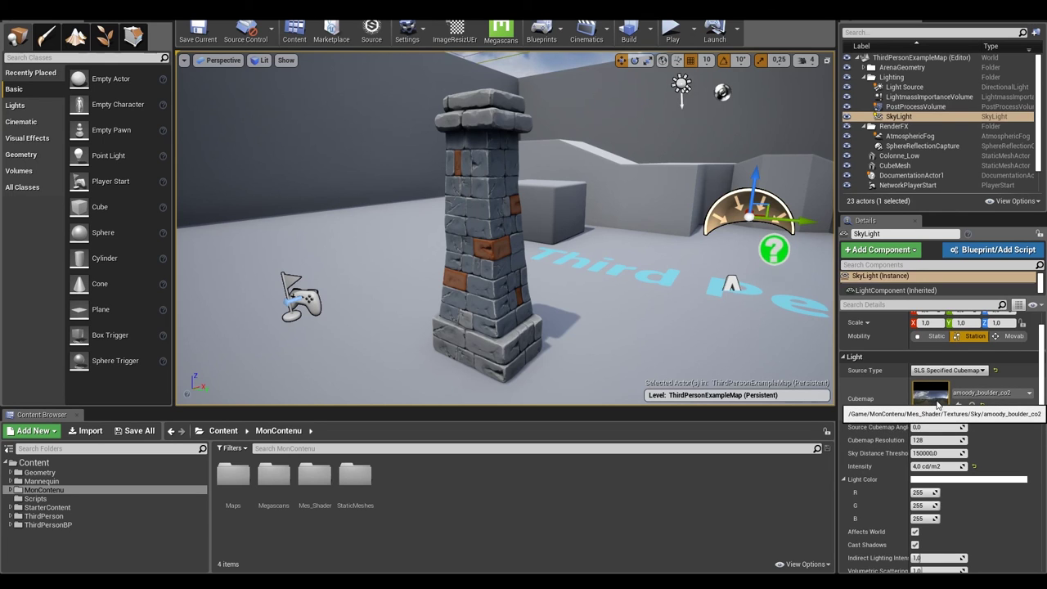